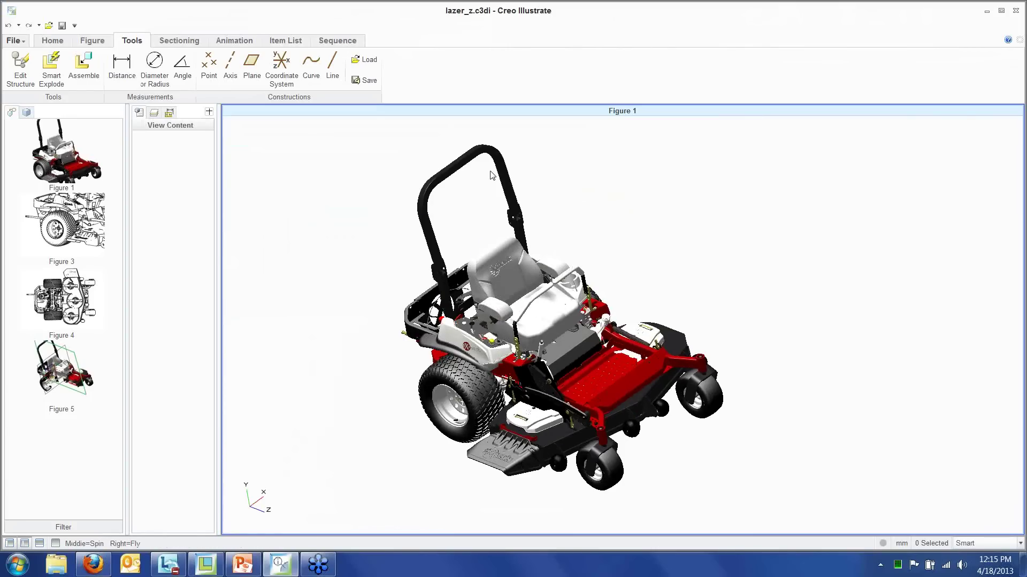
Orbit the mower to a new angle and show the lazer_z.asm structure tree
middle_click_drag(441, 296, 369, 243)
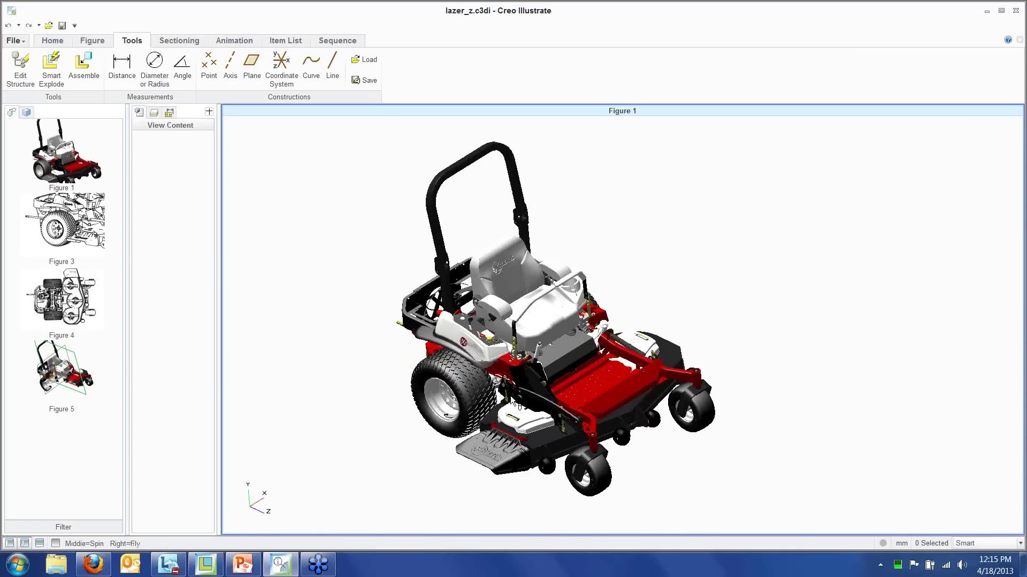
middle_click_drag(543, 329, 615, 383)
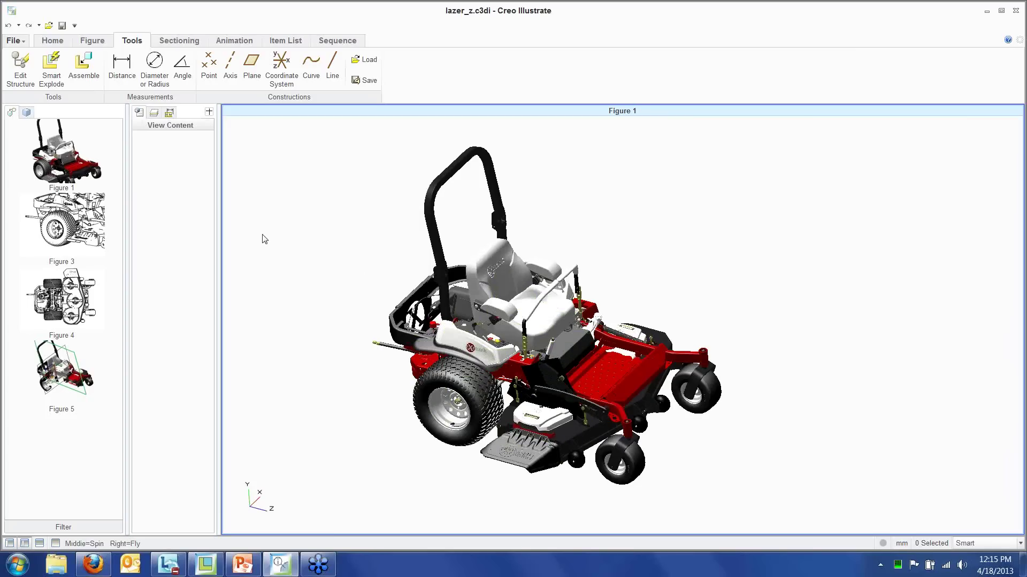
left_click(26, 112)
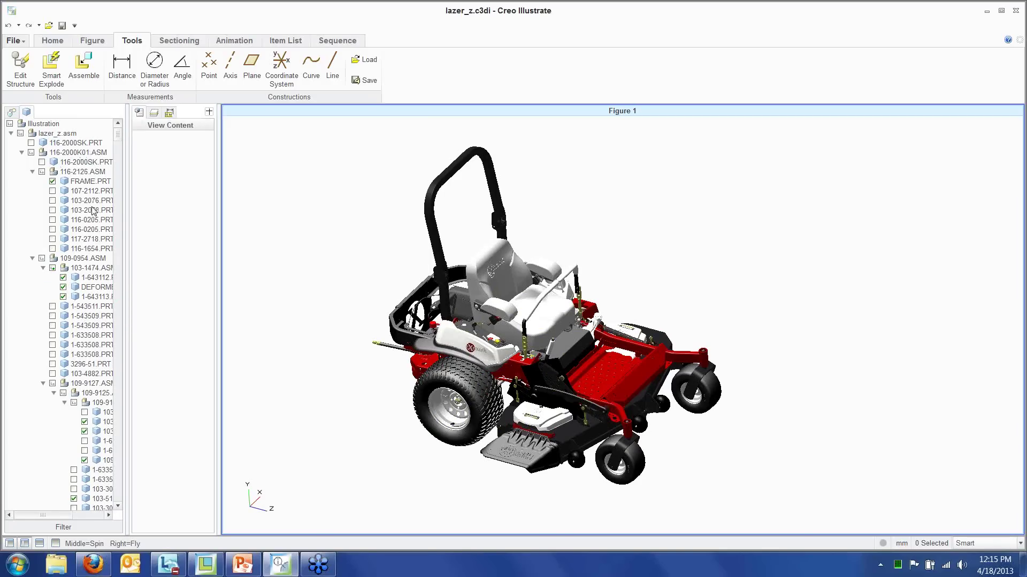
Highlight and clear part 116-2000SK.PRT, then collapse the tree to the lazer_z.asm node
left_click(42, 163)
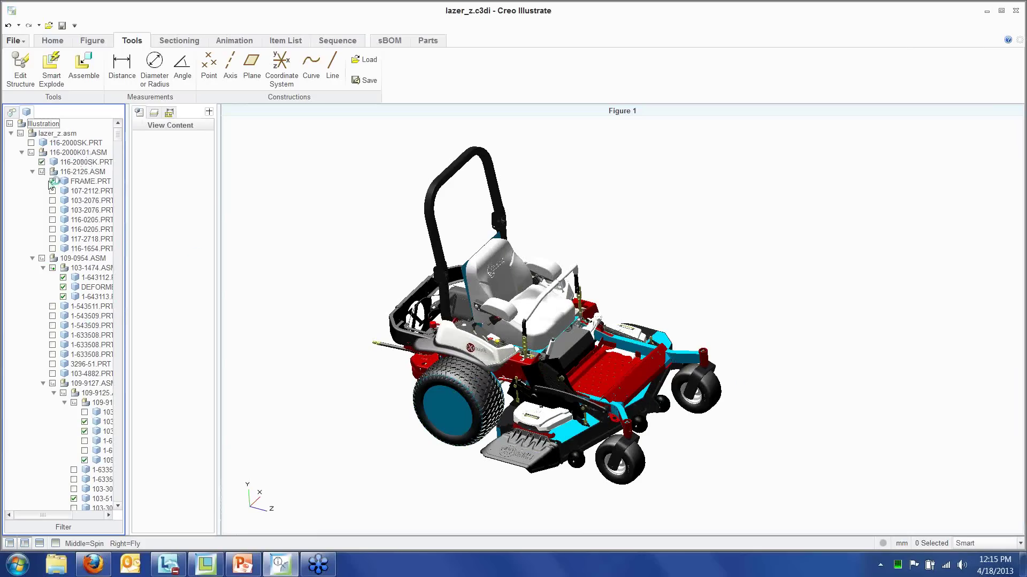
left_click(42, 162)
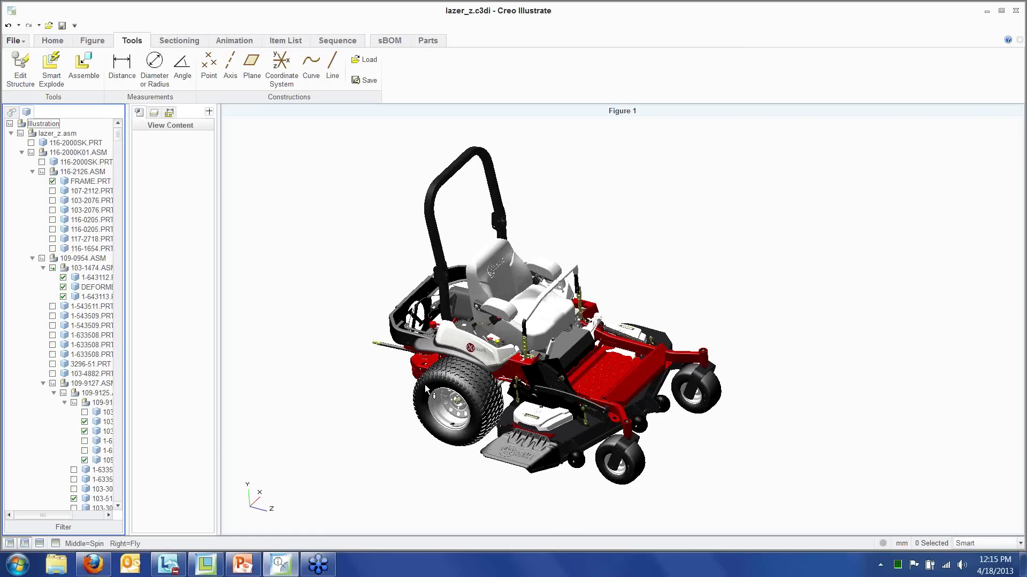
left_click(12, 134)
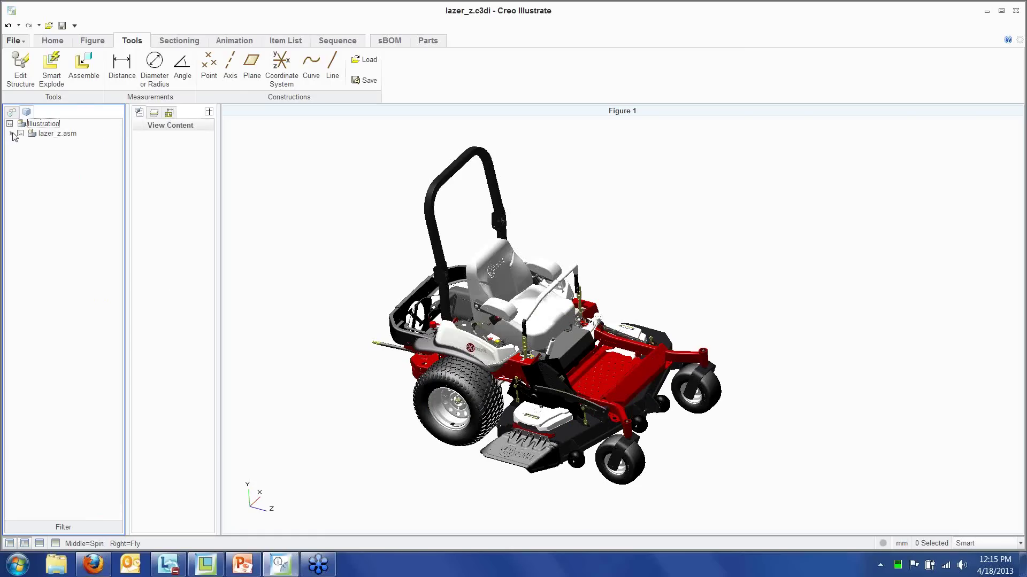
left_click(53, 41)
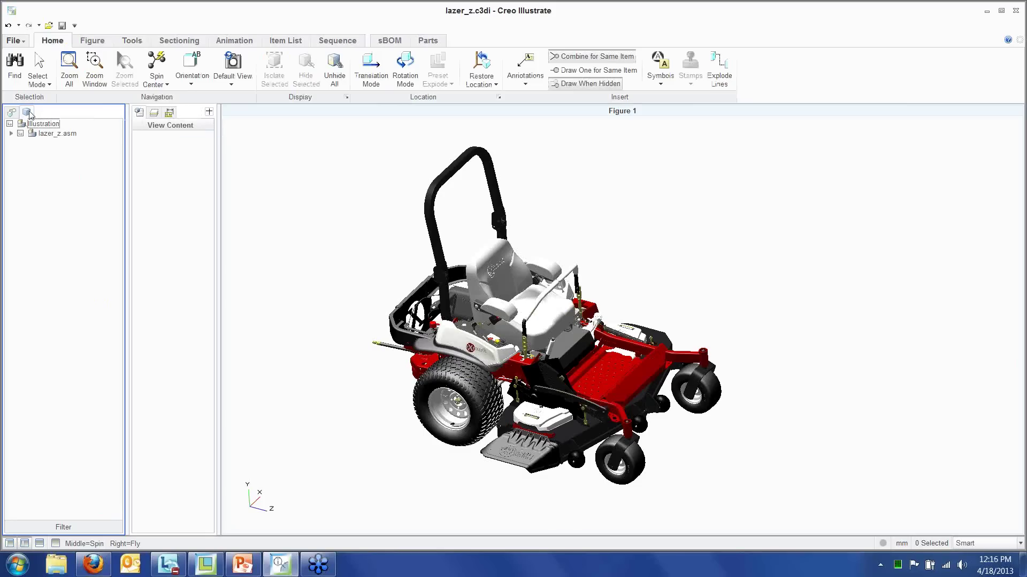
Return to the figure list and restore Figure 1's saved full-mower view
left_click(12, 113)
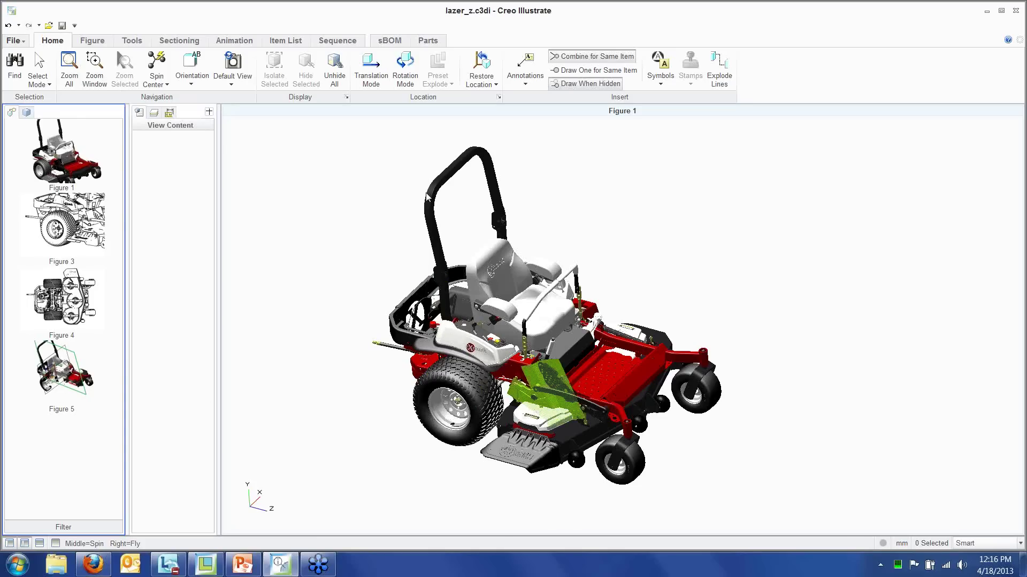
left_click(66, 173)
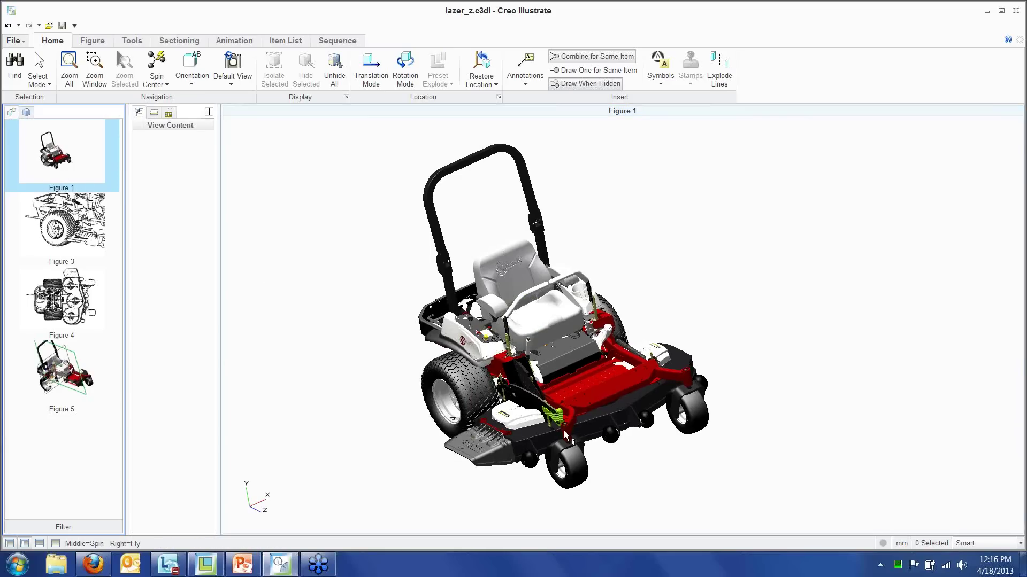
scroll(568, 419, "up", 3)
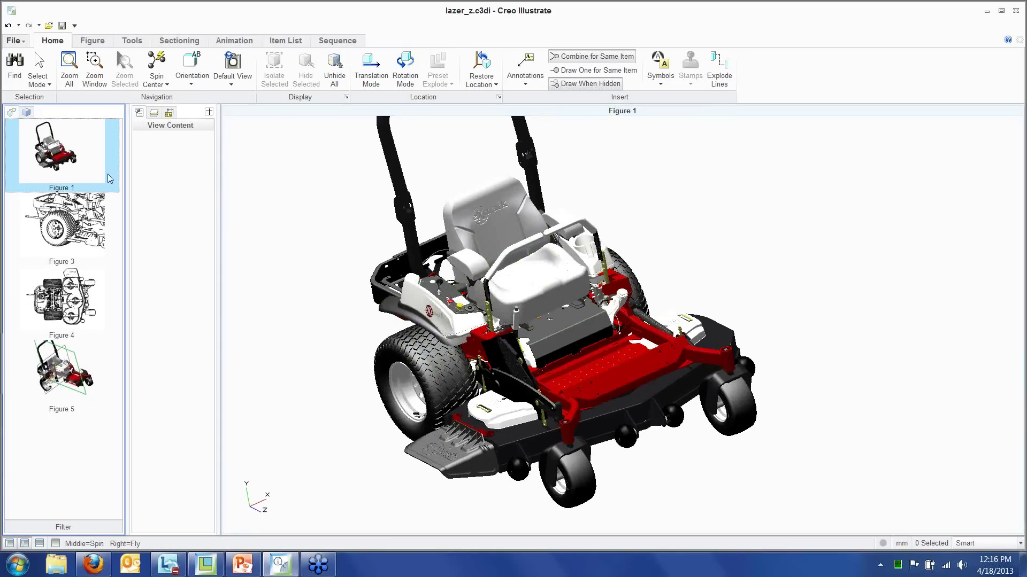
scroll(514, 296, "up", 5)
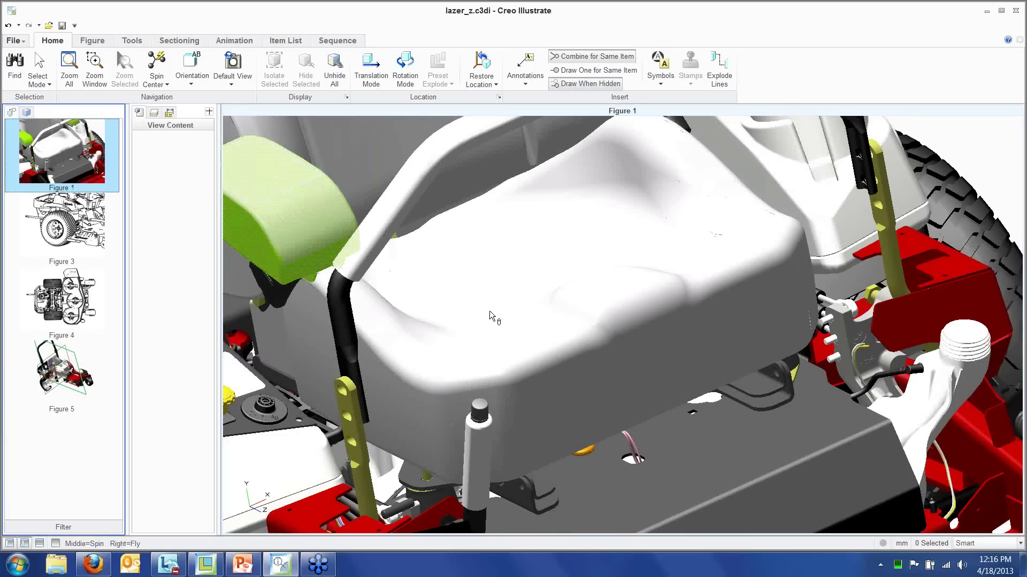
scroll(511, 315, "down", 2)
scroll(515, 316, "down", 10)
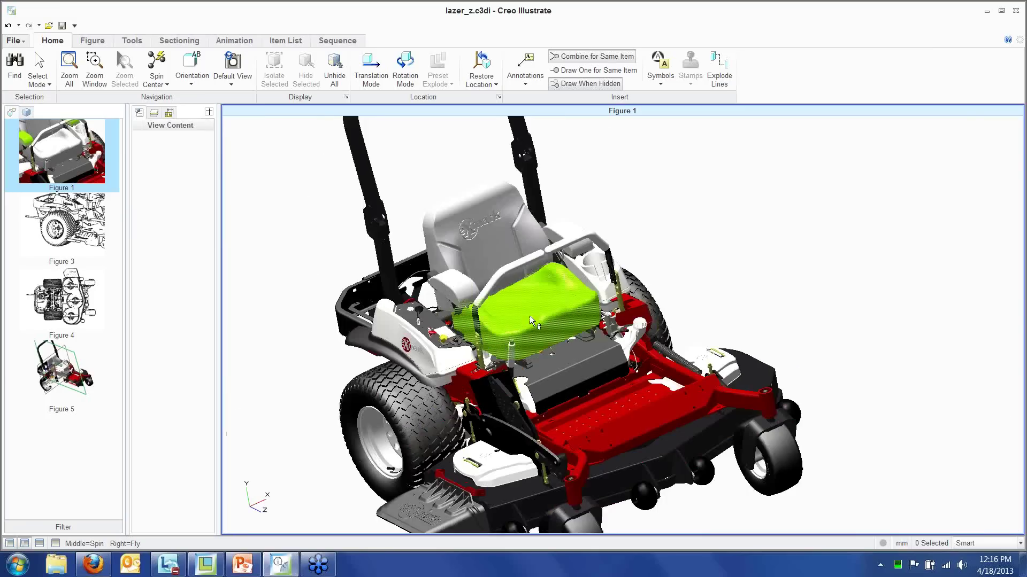
left_click(75, 162)
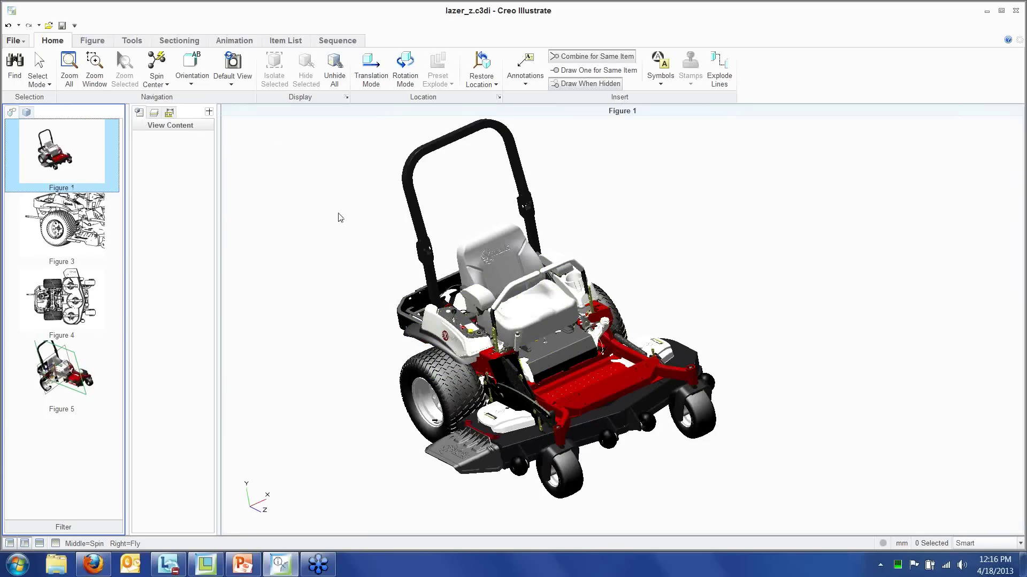
left_click(97, 40)
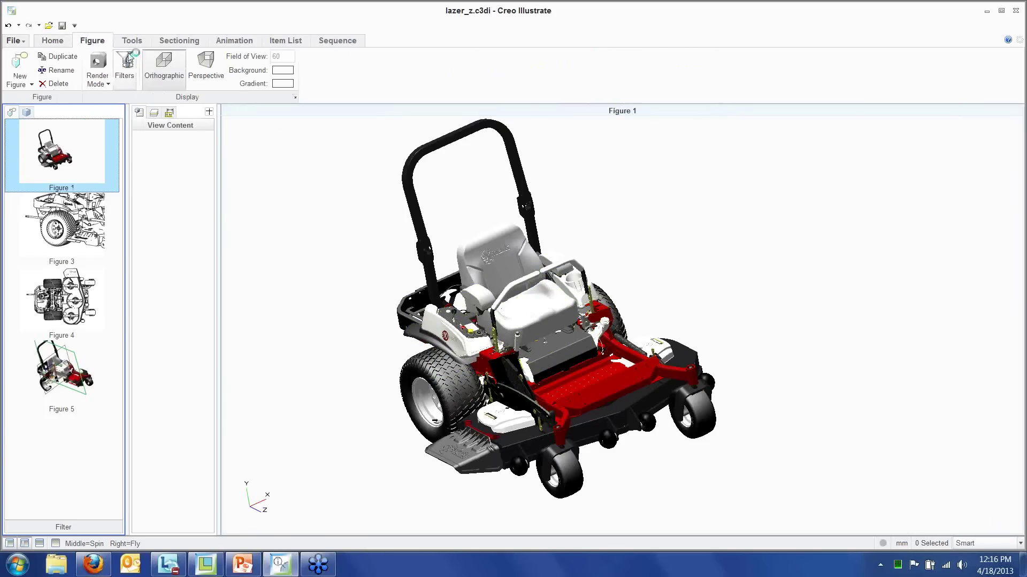
Render Figure 1 as Shaded with Edges, leaving Thick/Thin line weights turned on
left_click(98, 84)
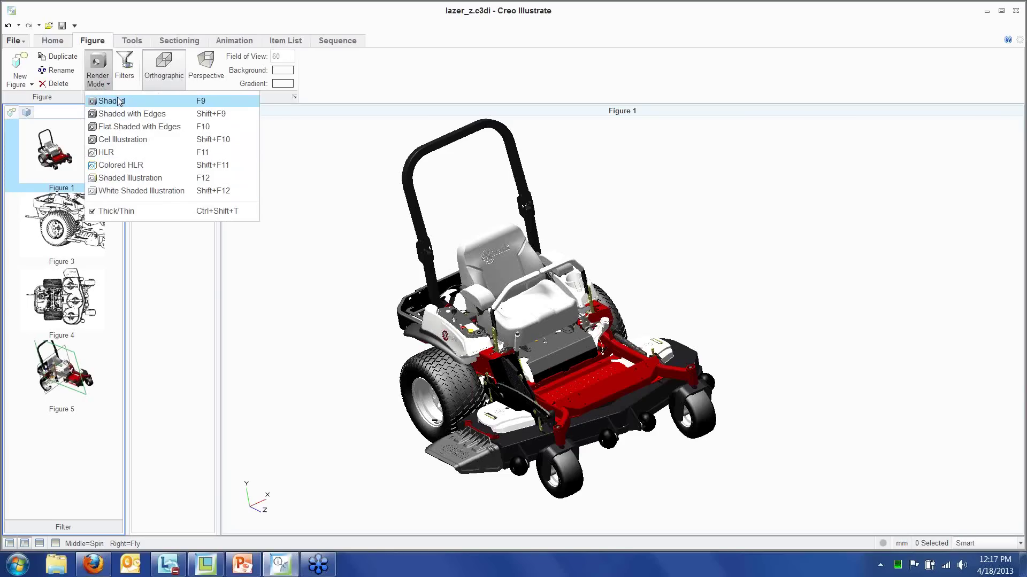
left_click(119, 213)
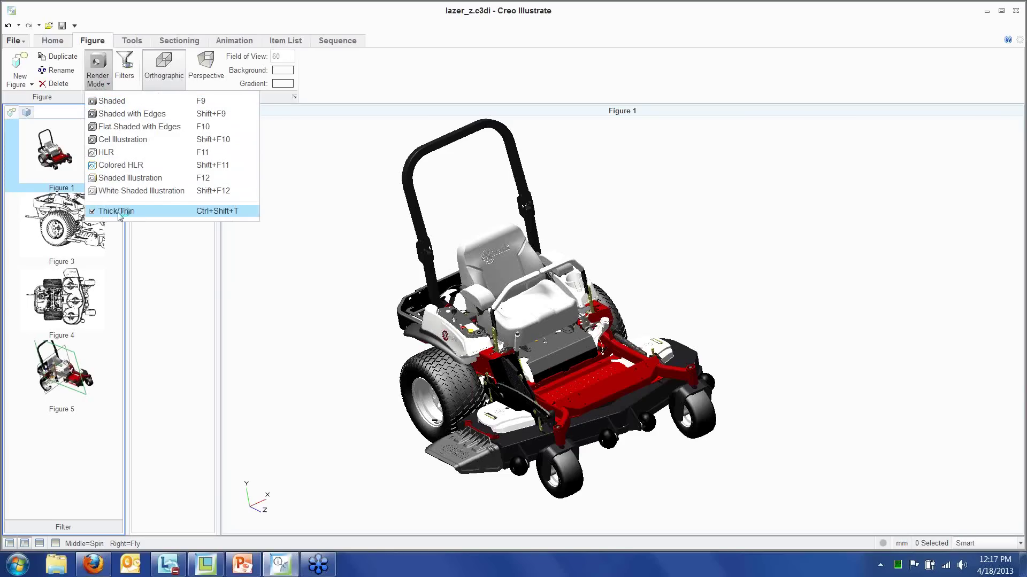
left_click(128, 113)
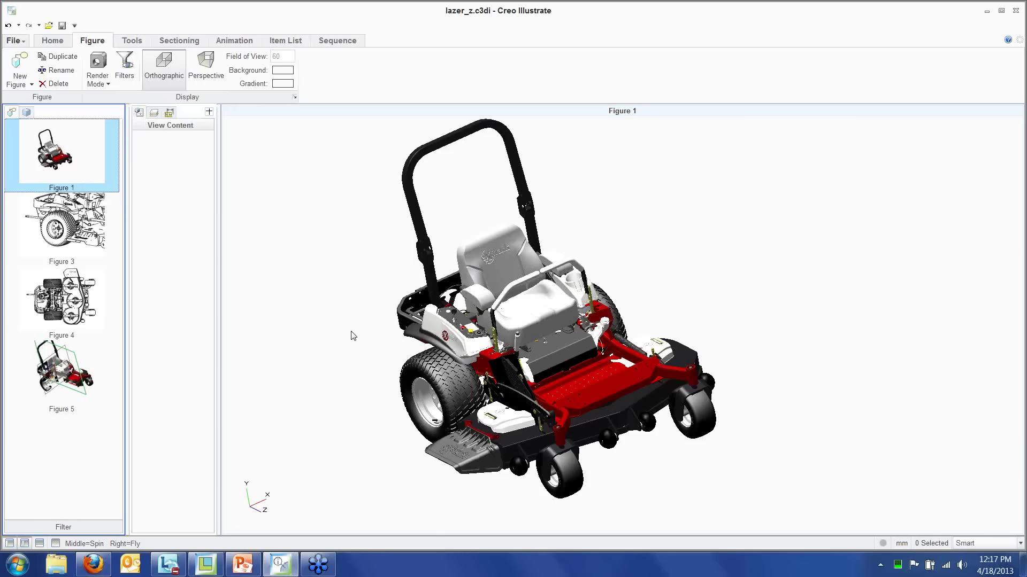
left_click(246, 300)
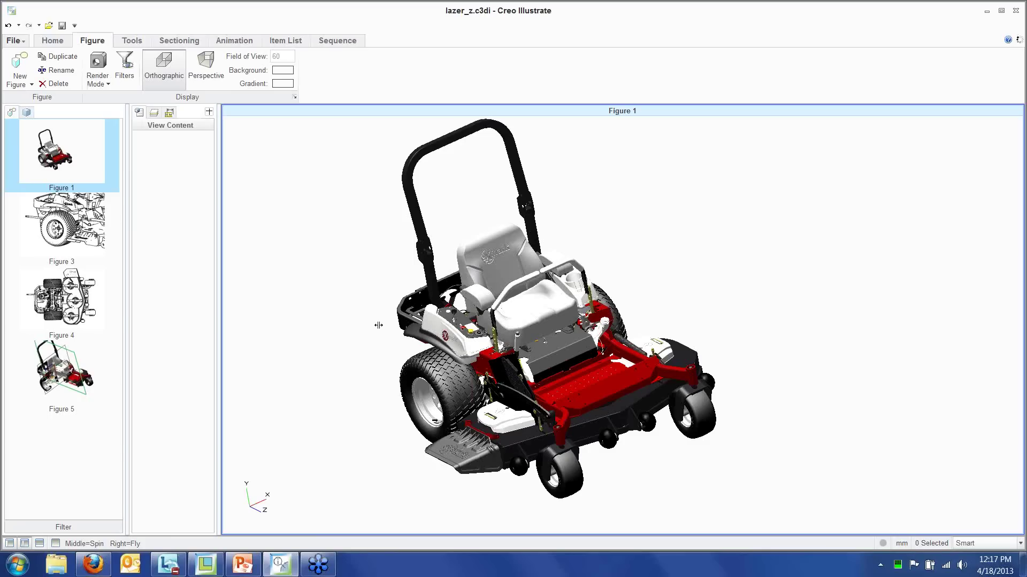
middle_click_drag(393, 335, 458, 333)
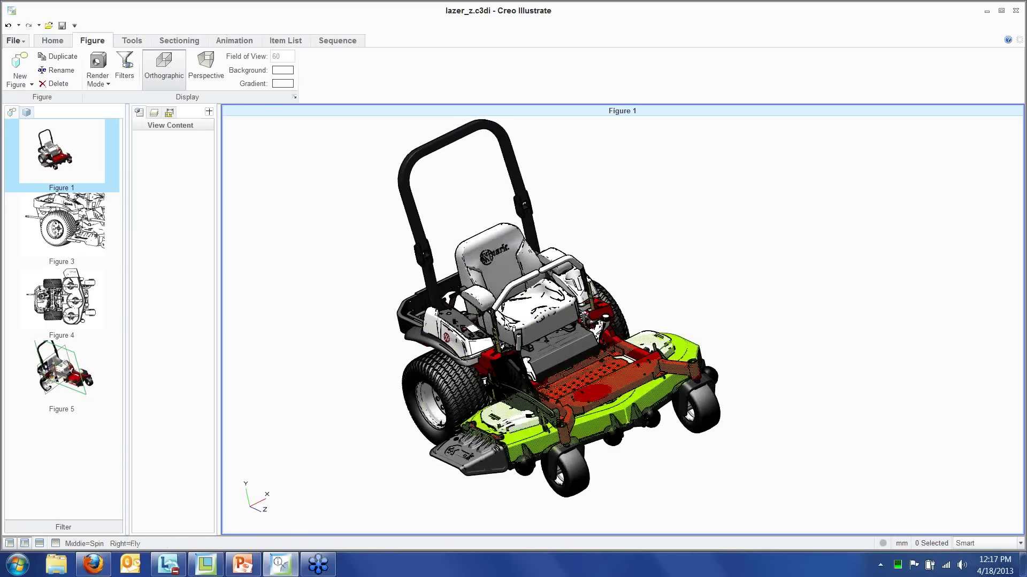
left_click(101, 87)
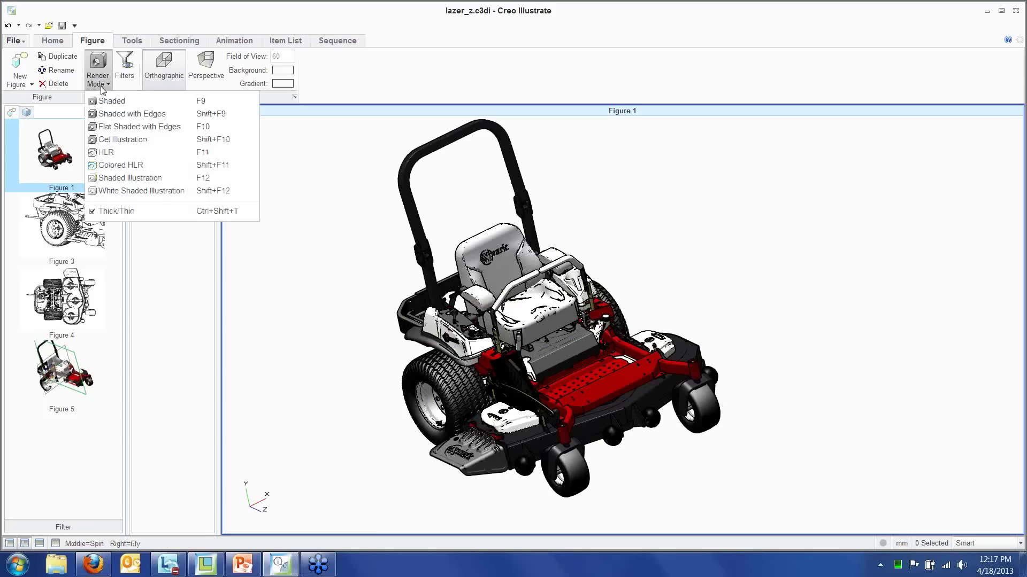
left_click(105, 212)
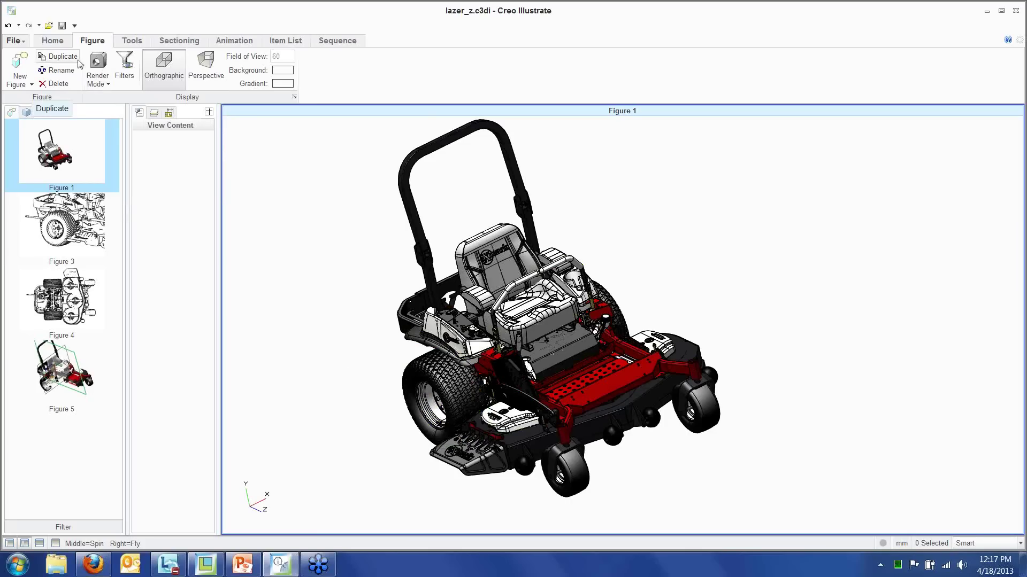
left_click(103, 81)
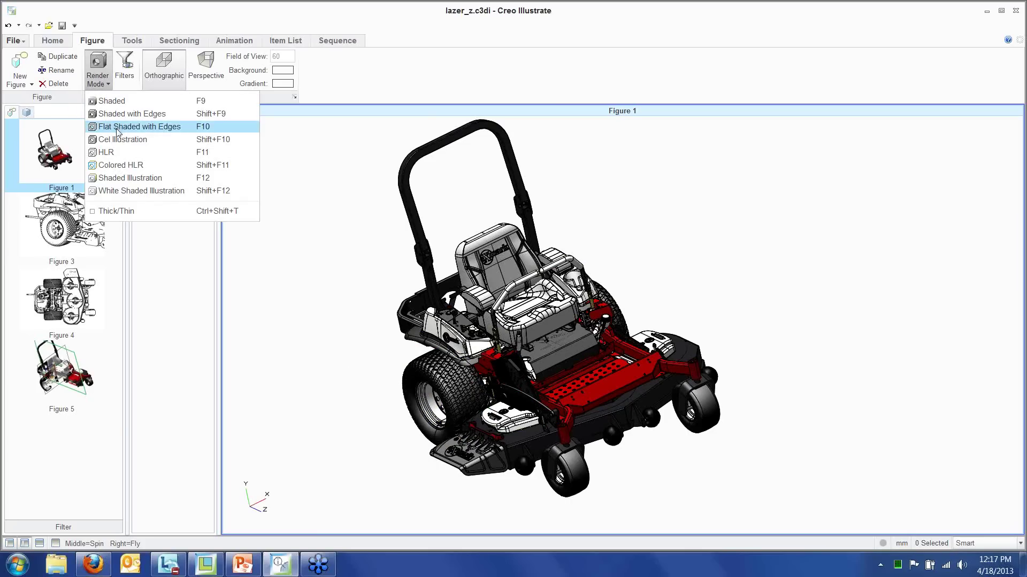
left_click(113, 212)
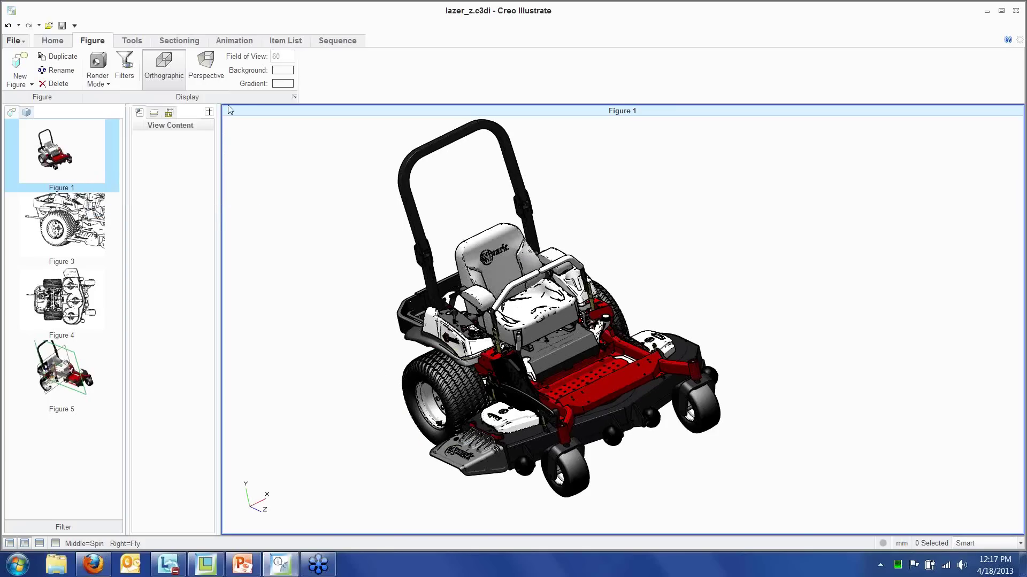
left_click(101, 77)
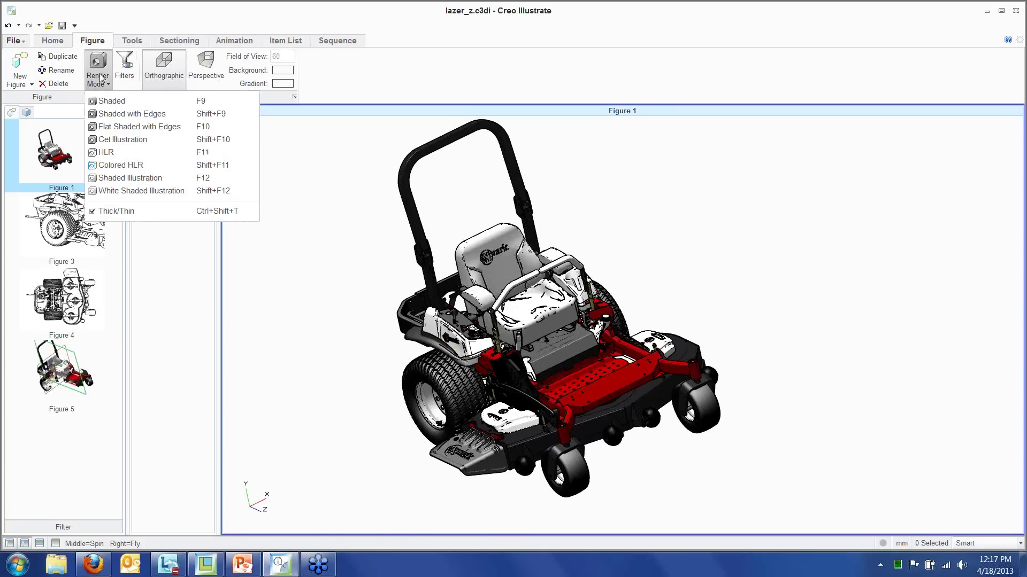
Try Shaded with Edges, Cel Illustration and hidden-line render modes, toggling Thick/Thin
left_click(119, 131)
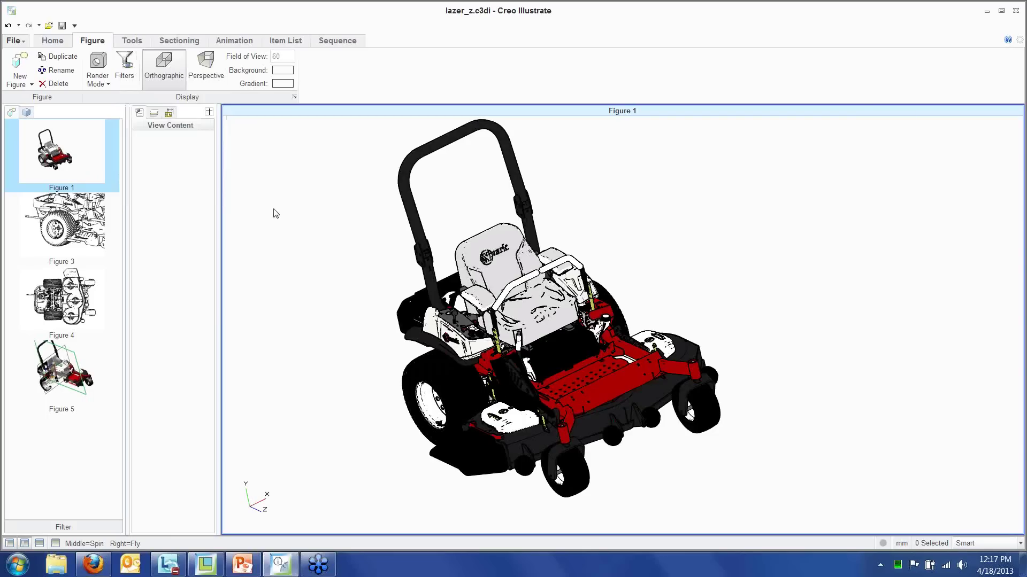
left_click(99, 80)
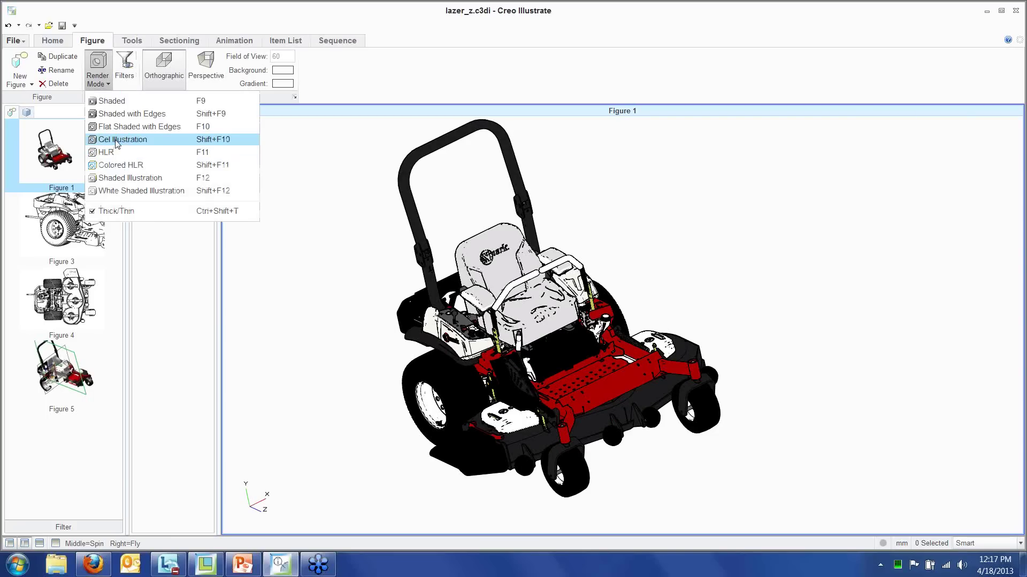
left_click(116, 141)
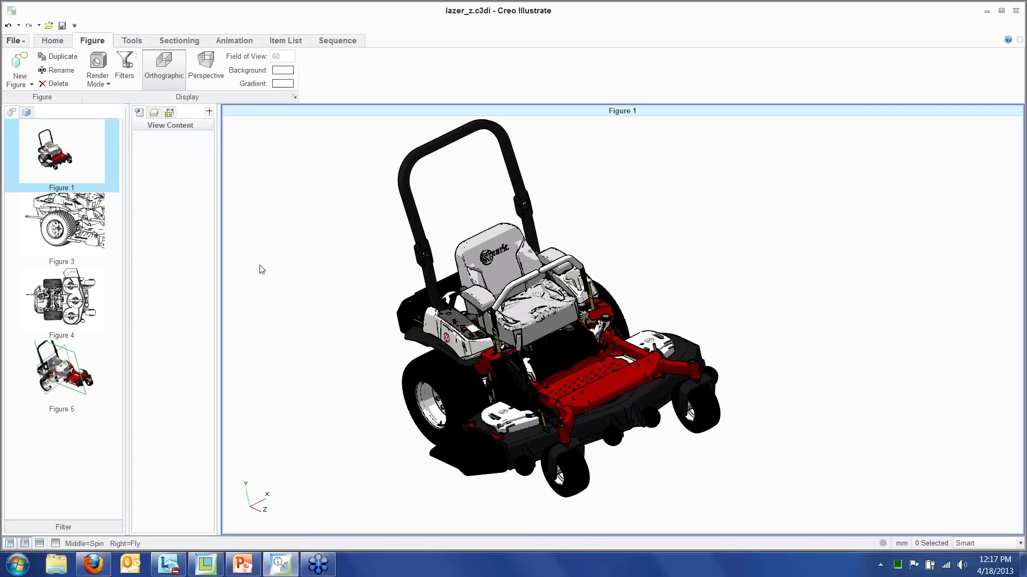
left_click(99, 80)
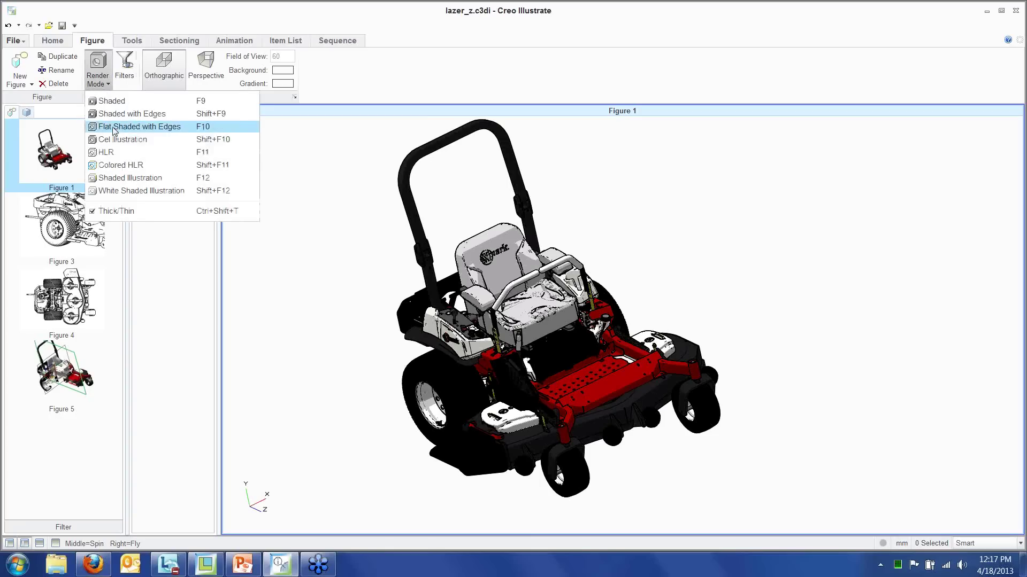
left_click(106, 153)
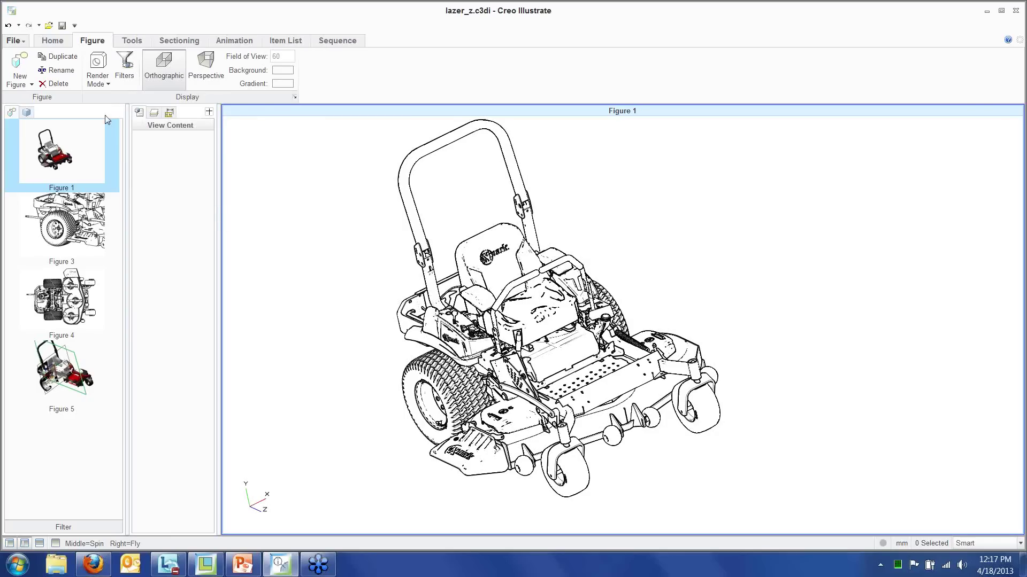
left_click(99, 80)
left_click(111, 212)
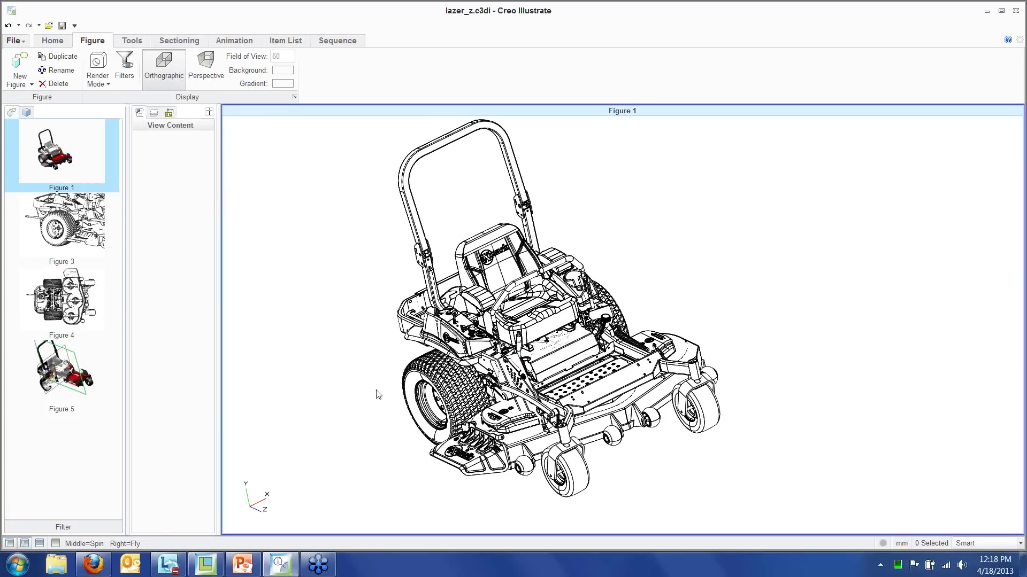
Switch the mower to Colored HLR style and compare it with Thick/Thin line weights
left_click(94, 79)
left_click(117, 210)
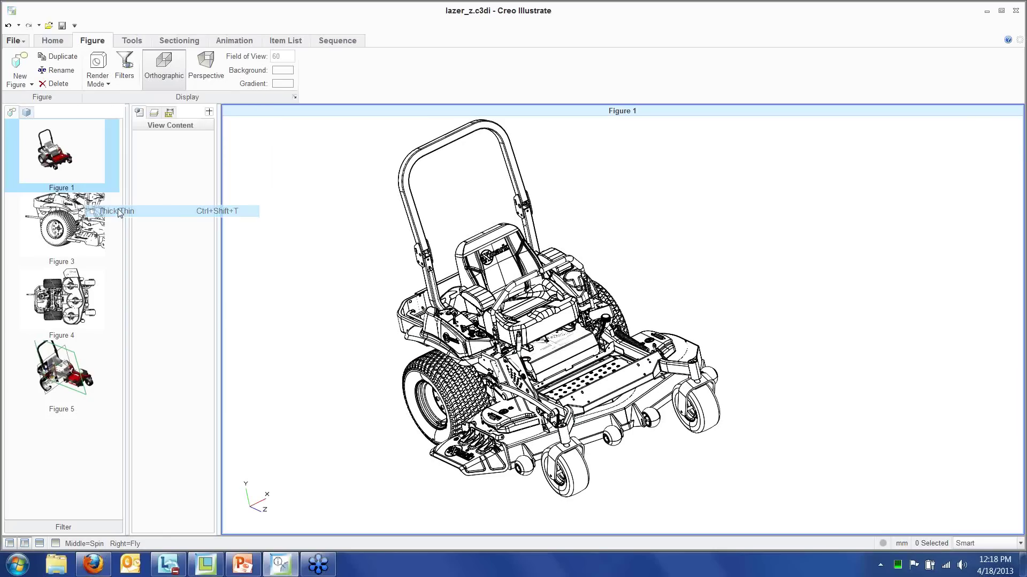
left_click(96, 78)
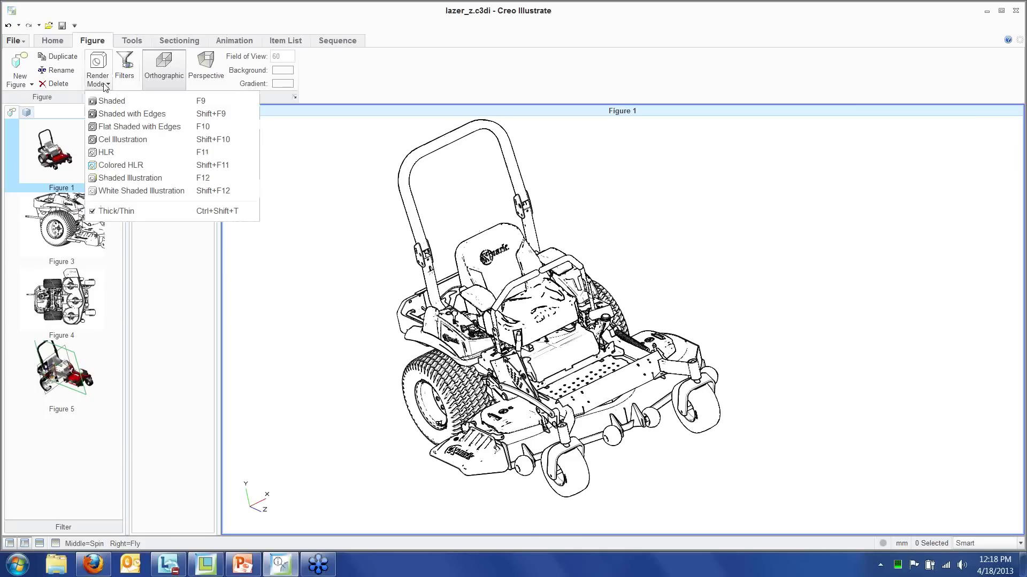
left_click(115, 166)
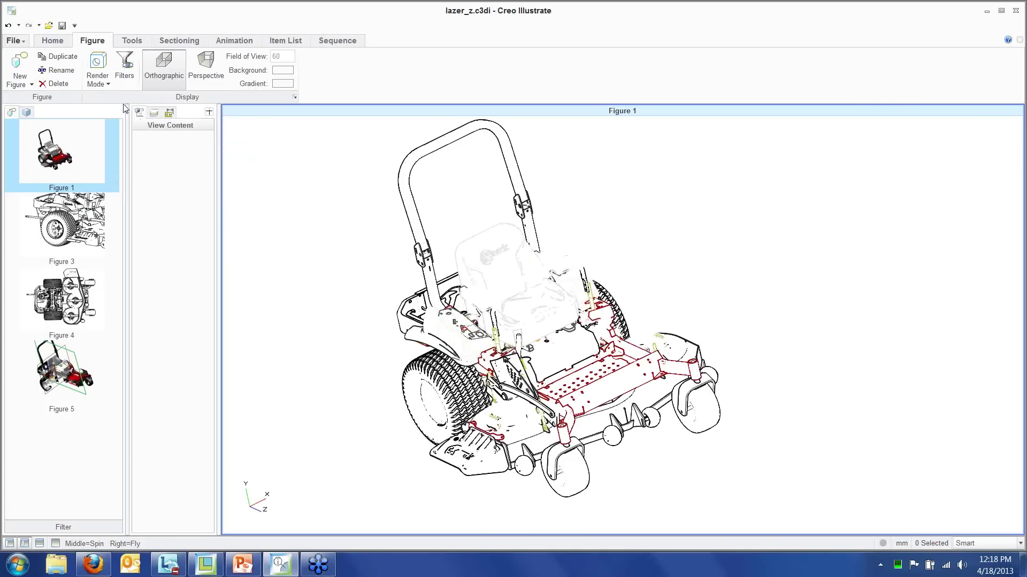
left_click(96, 79)
left_click(116, 210)
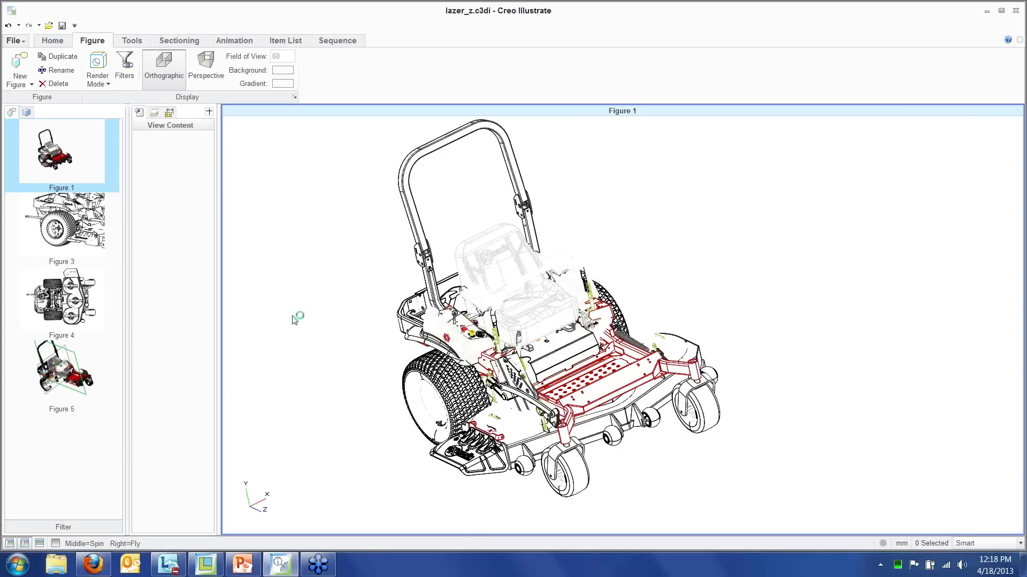
left_click(90, 86)
left_click(115, 211)
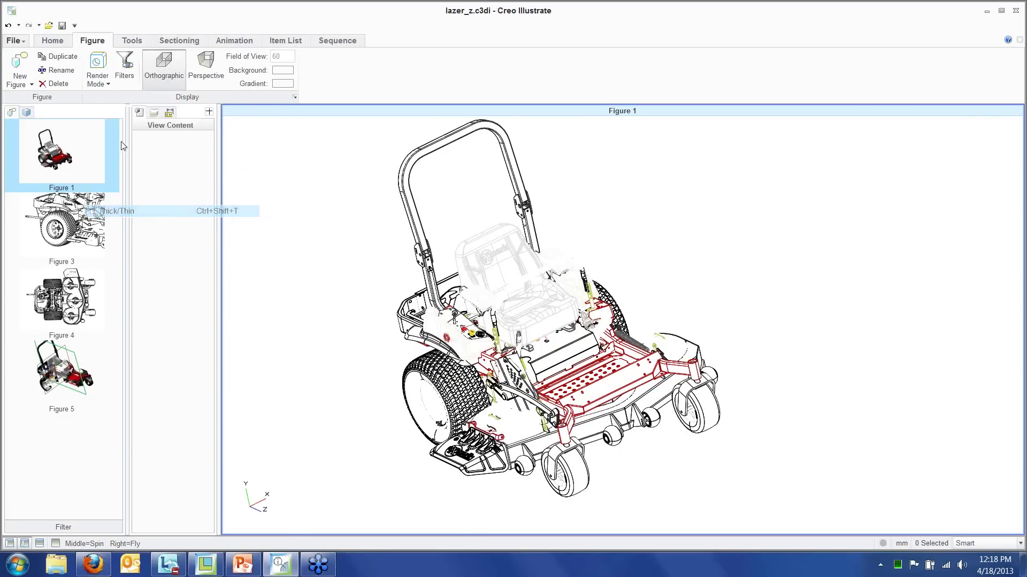
Render the mower as Shaded Illustration, then settle on White Shaded Illustration
left_click(97, 81)
left_click(130, 180)
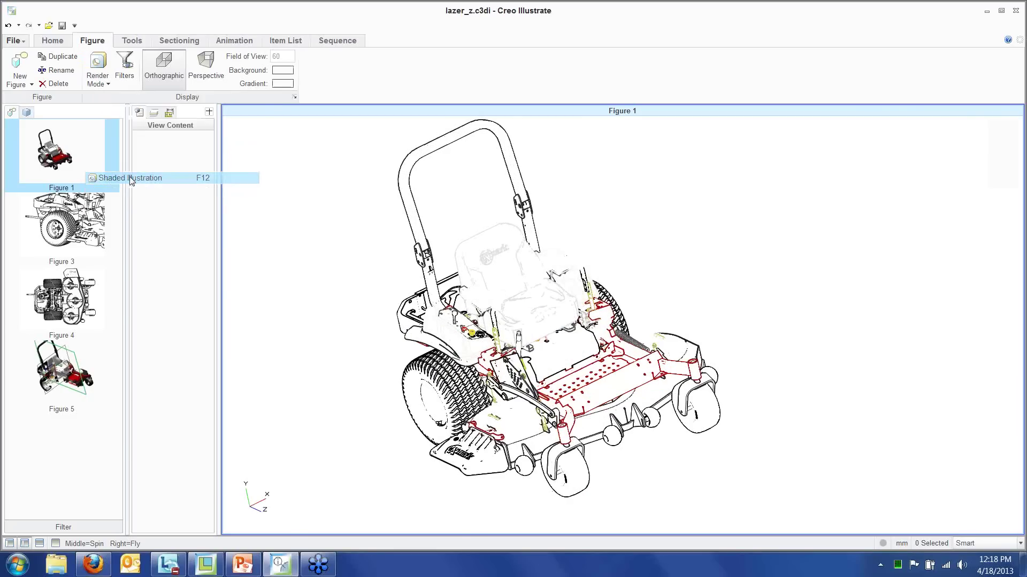
left_click(105, 74)
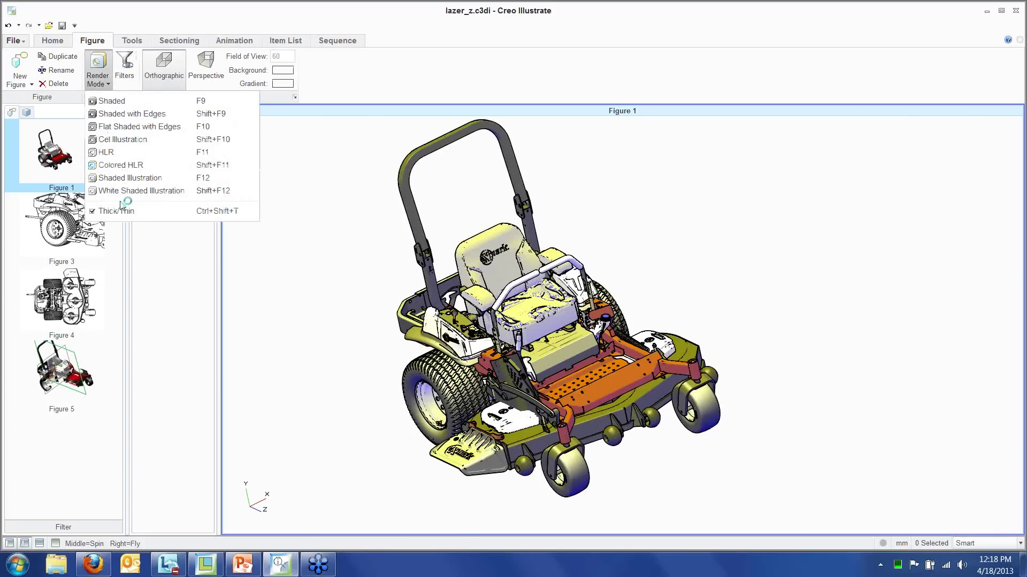
left_click(126, 192)
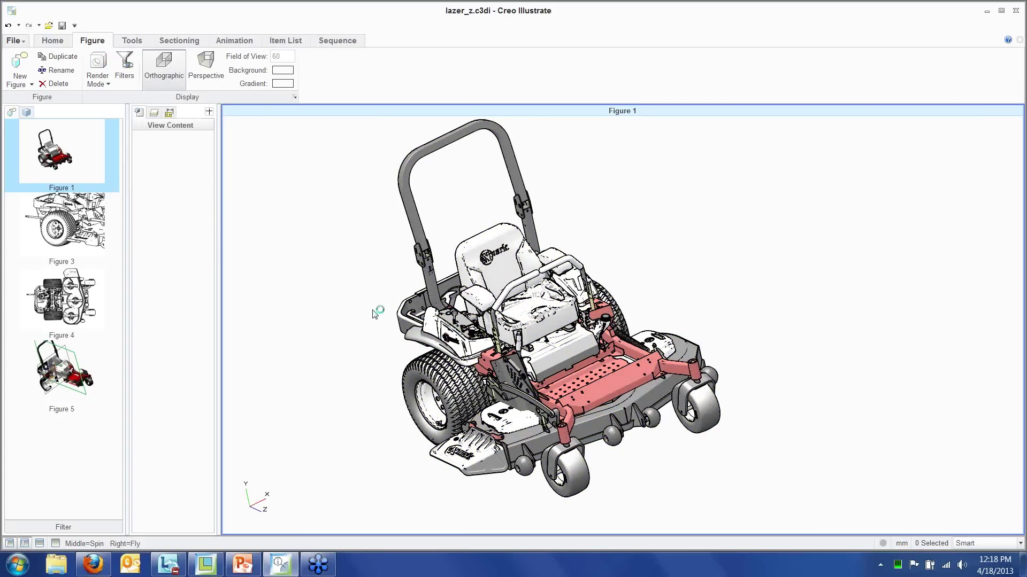
middle_click_drag(497, 249, 515, 298)
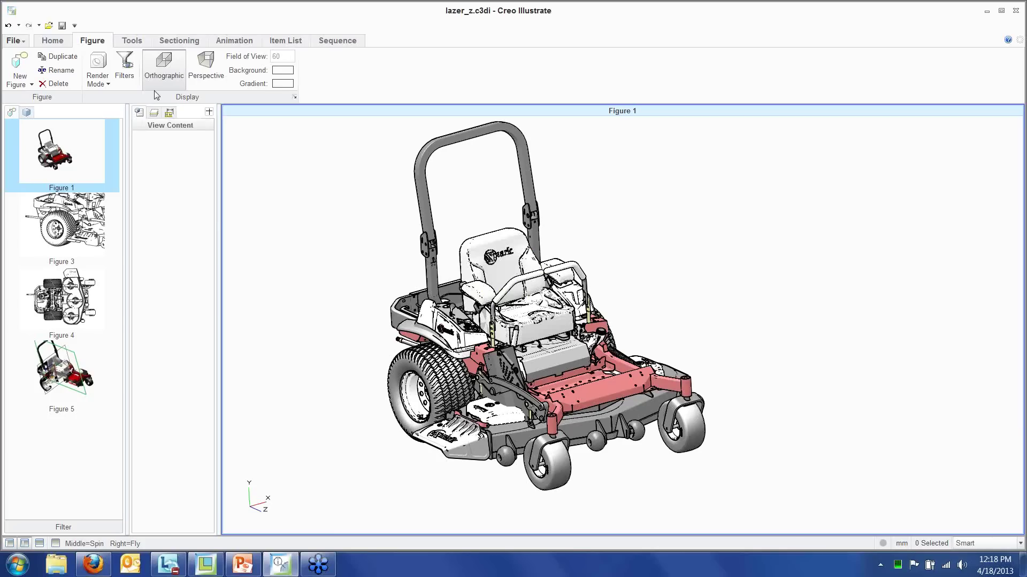
left_click(98, 77)
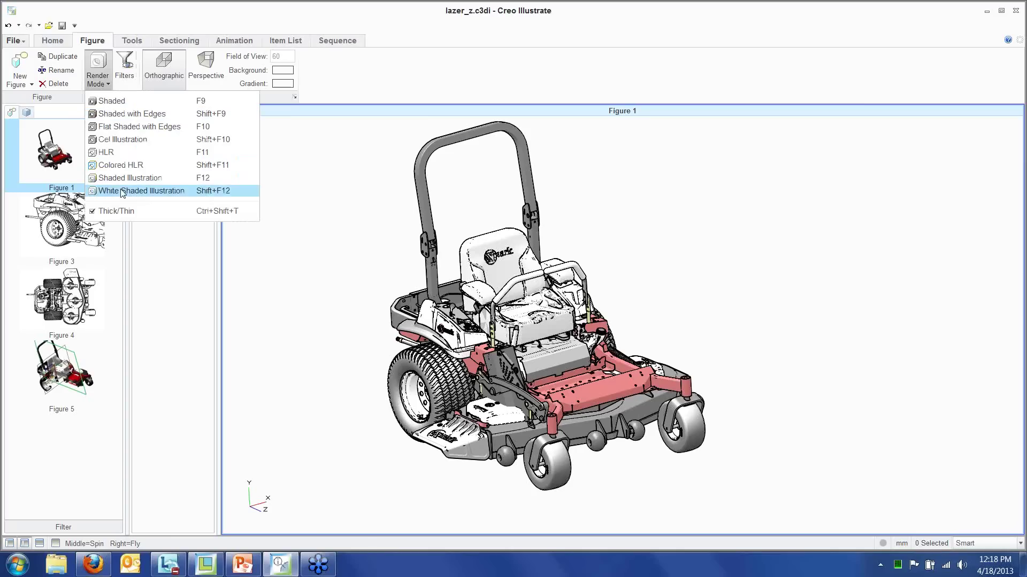
left_click(308, 341)
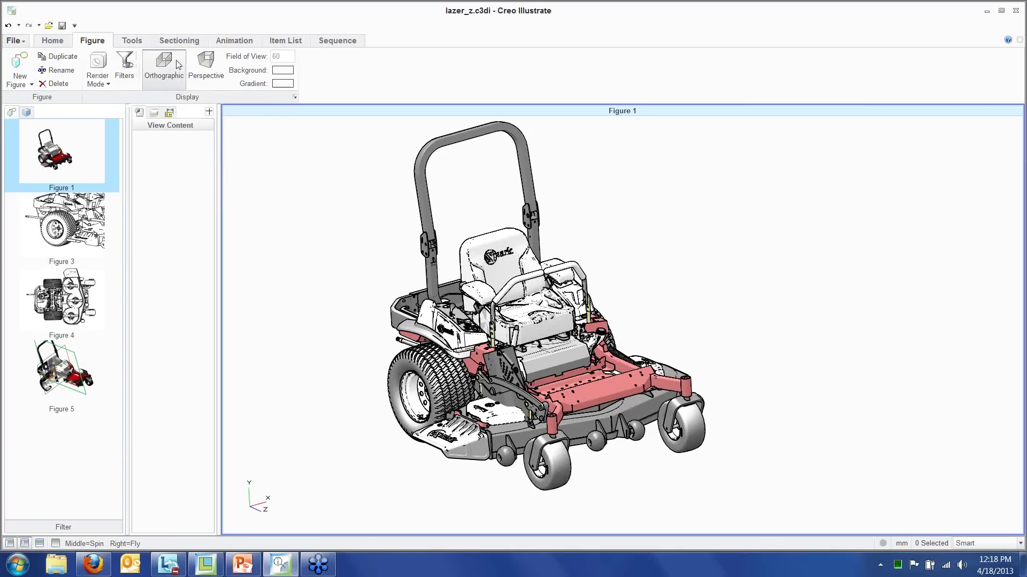
left_click(203, 63)
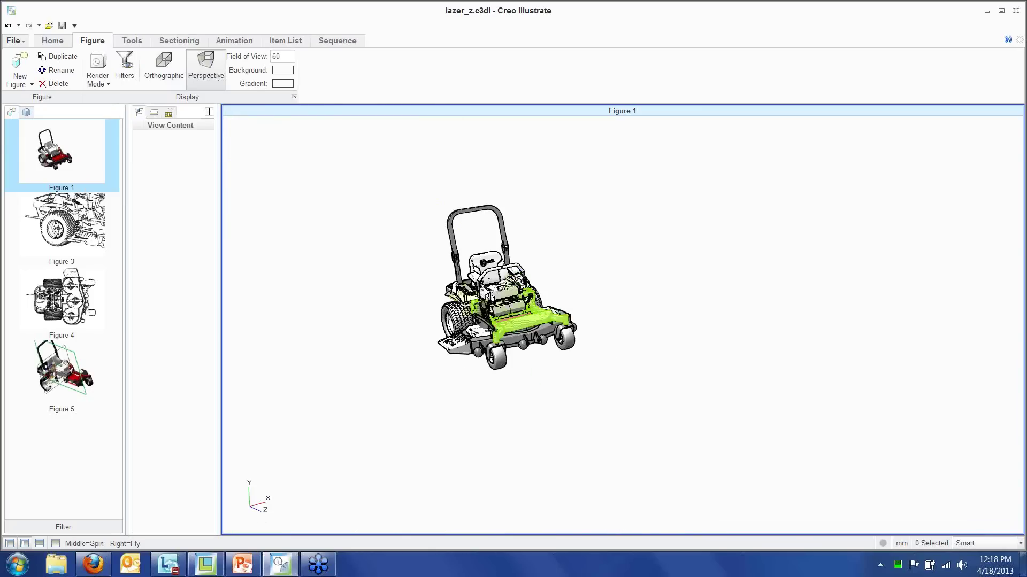
scroll(505, 313, "up", 6)
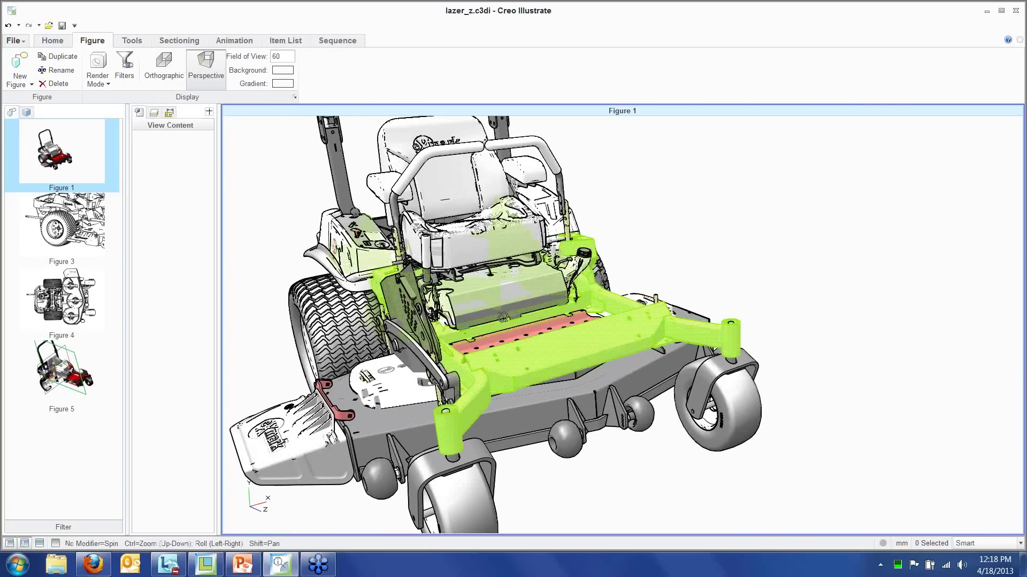
middle_click_drag(505, 313, 517, 435)
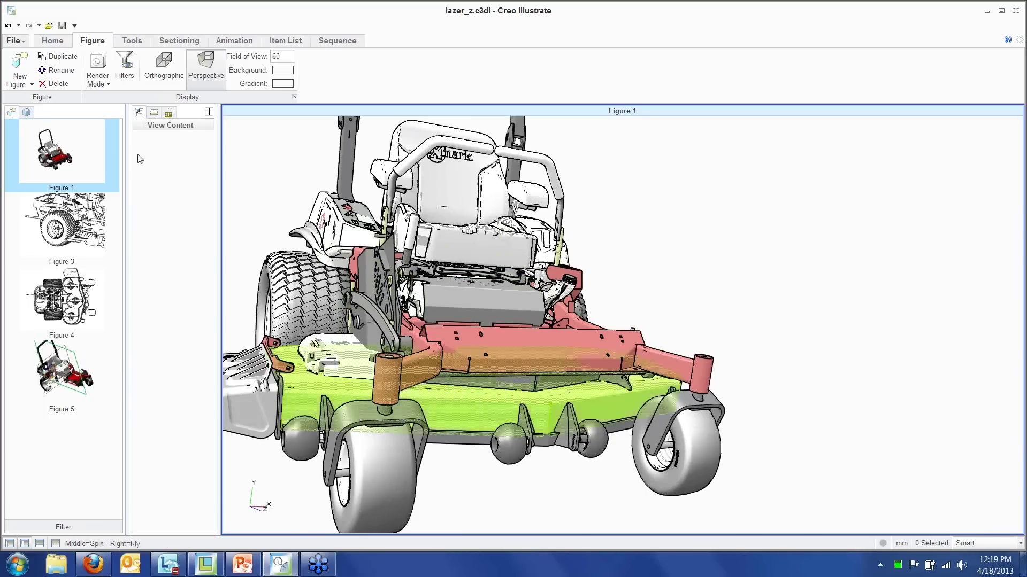
left_click(166, 66)
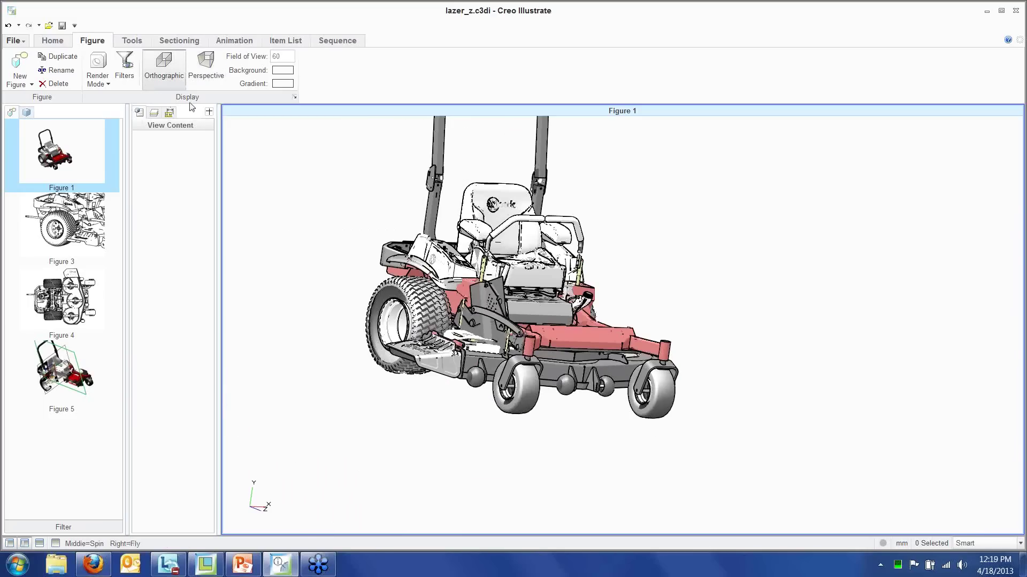
middle_click_drag(470, 415, 500, 211)
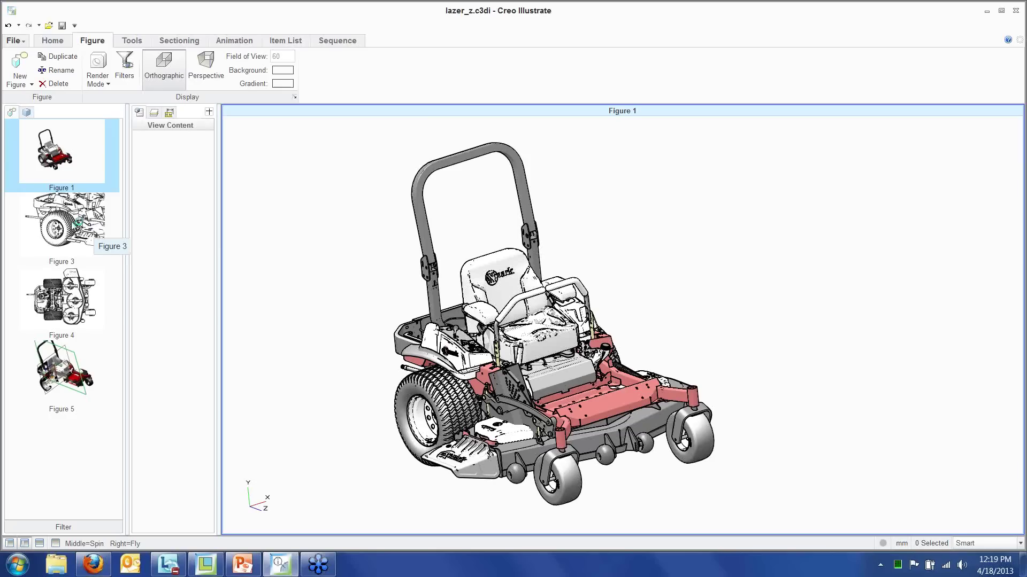
Look at Figure 3's wheel close-up, then switch to Figure 4's underside line-art view
left_click(104, 230)
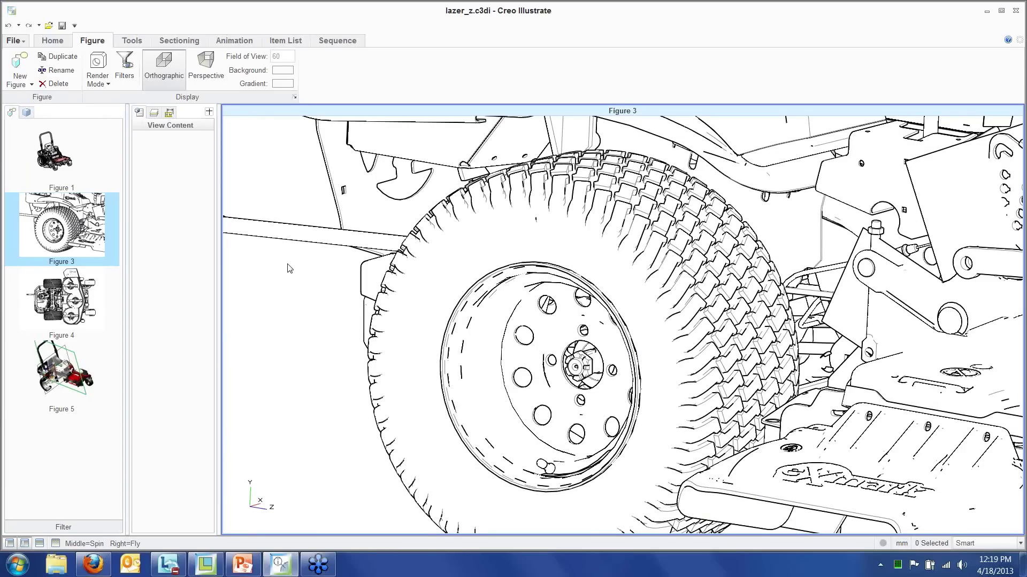
left_click(98, 75)
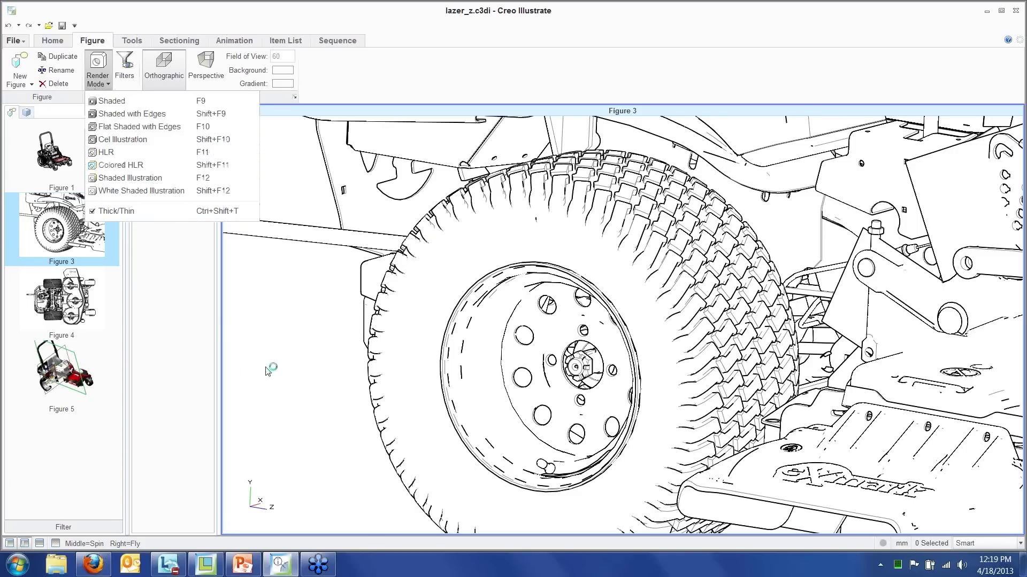
left_click(276, 401)
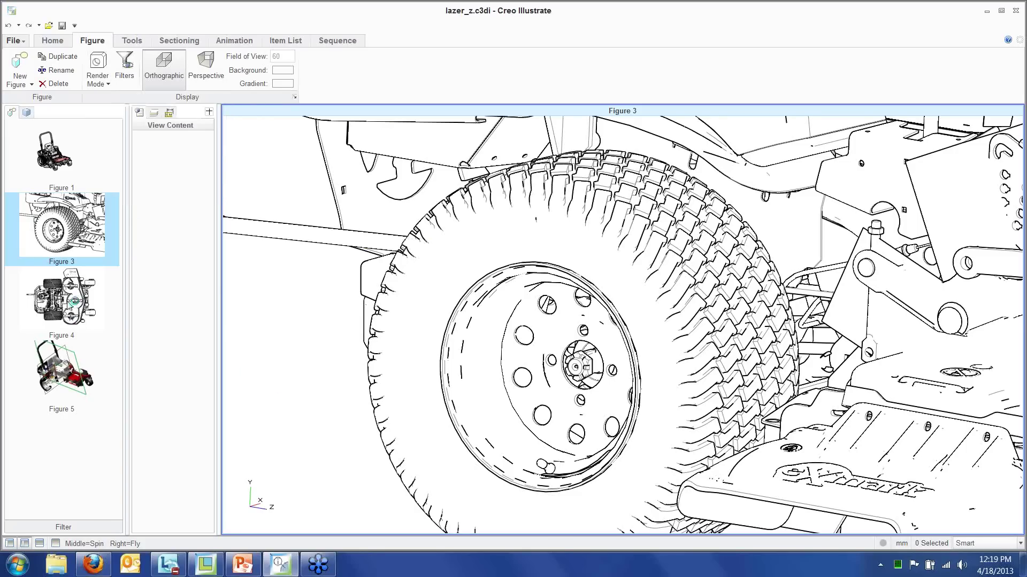
left_click(61, 300)
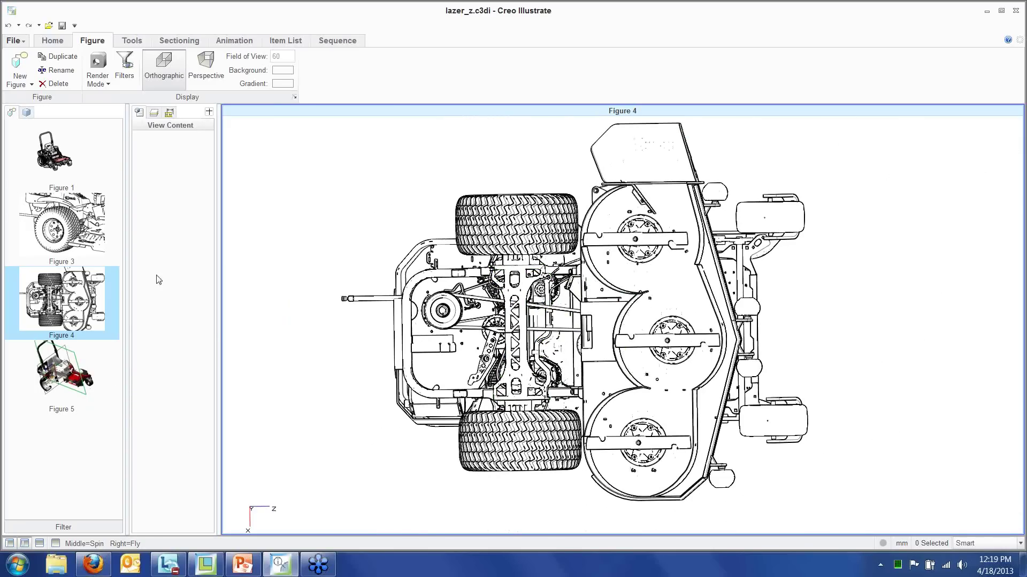
left_click(32, 86)
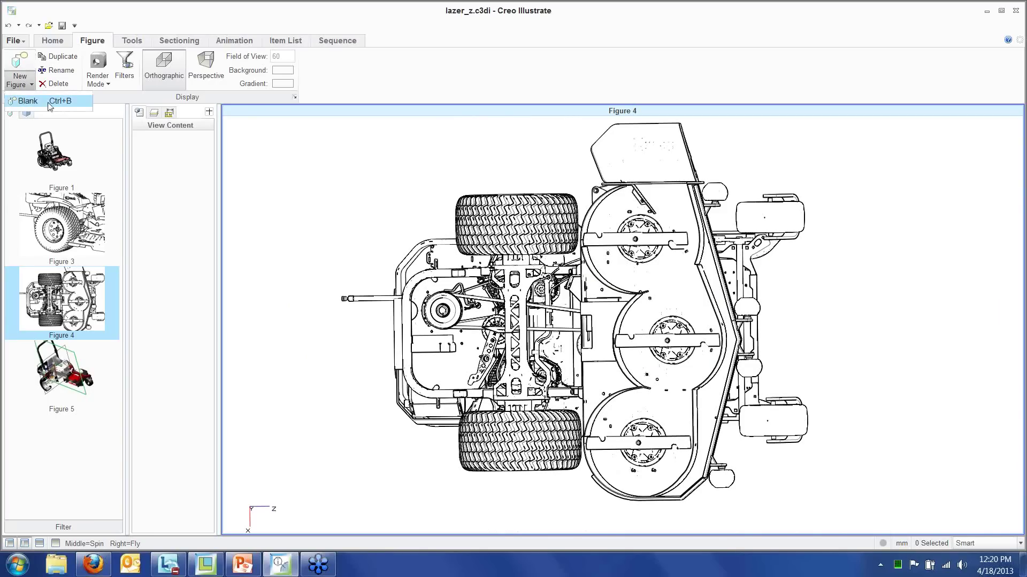
Duplicate Figure 4 with Ctrl+D and rename the copy to top_view
left_click(281, 216)
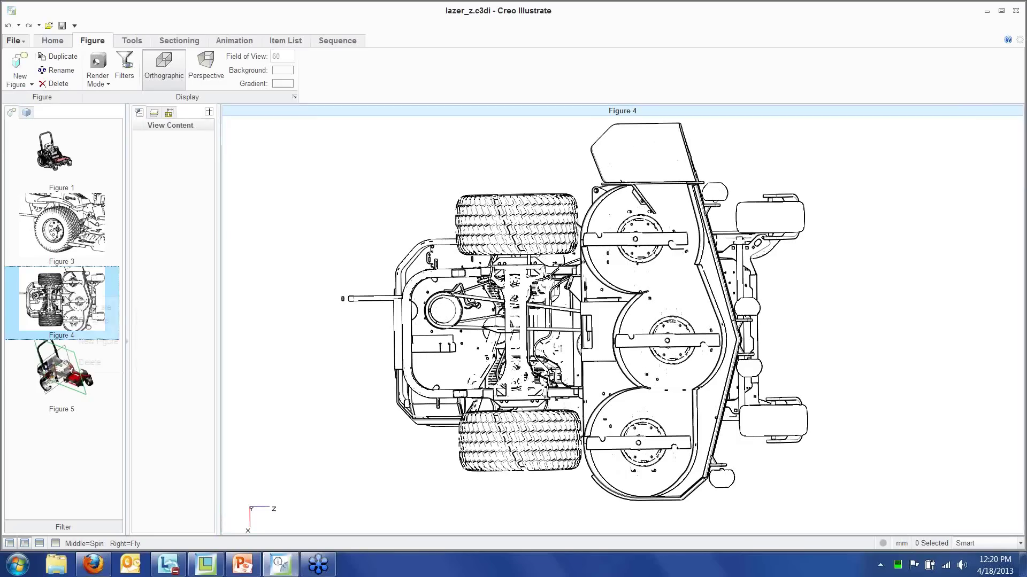
key("ctrl+d")
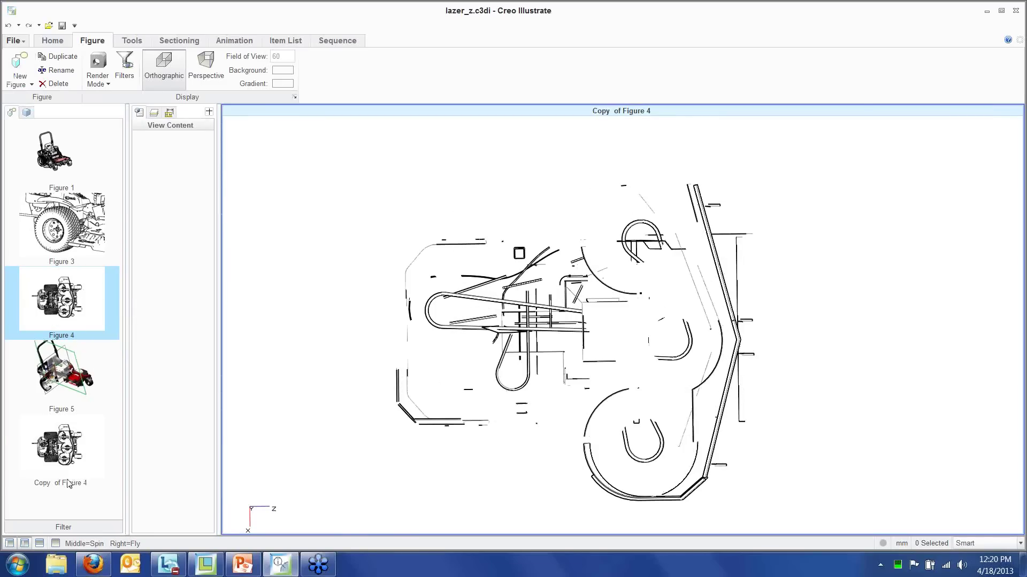
right_click(70, 481)
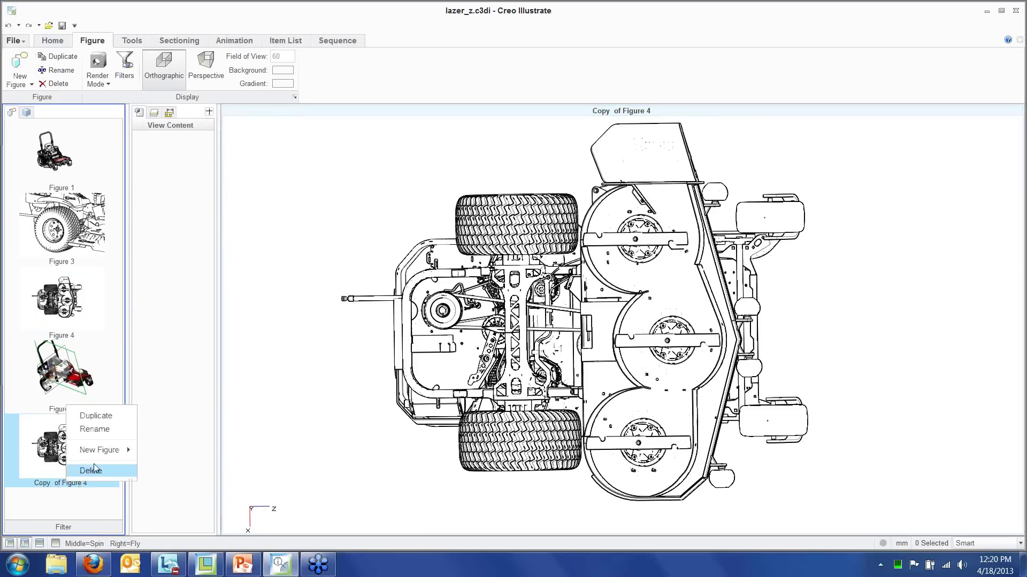
left_click(96, 429)
left_click_drag(527, 278, 279, 255)
type("top_view")
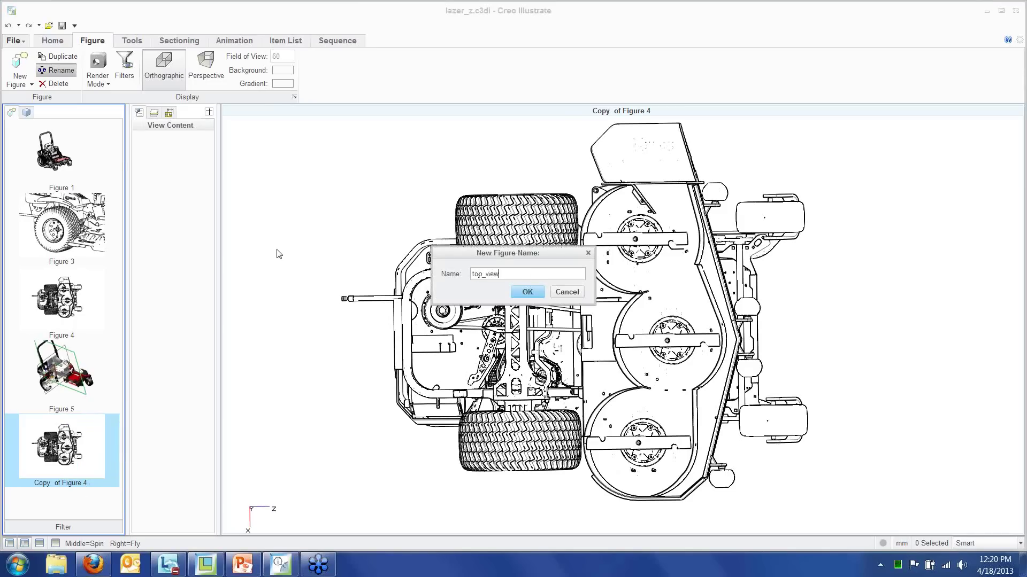
key("Return")
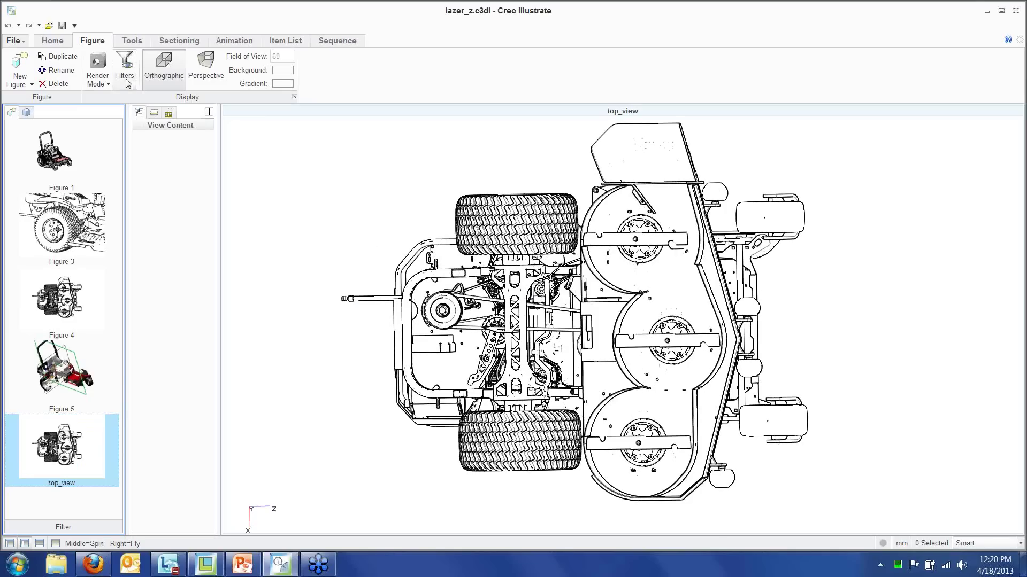
left_click(53, 41)
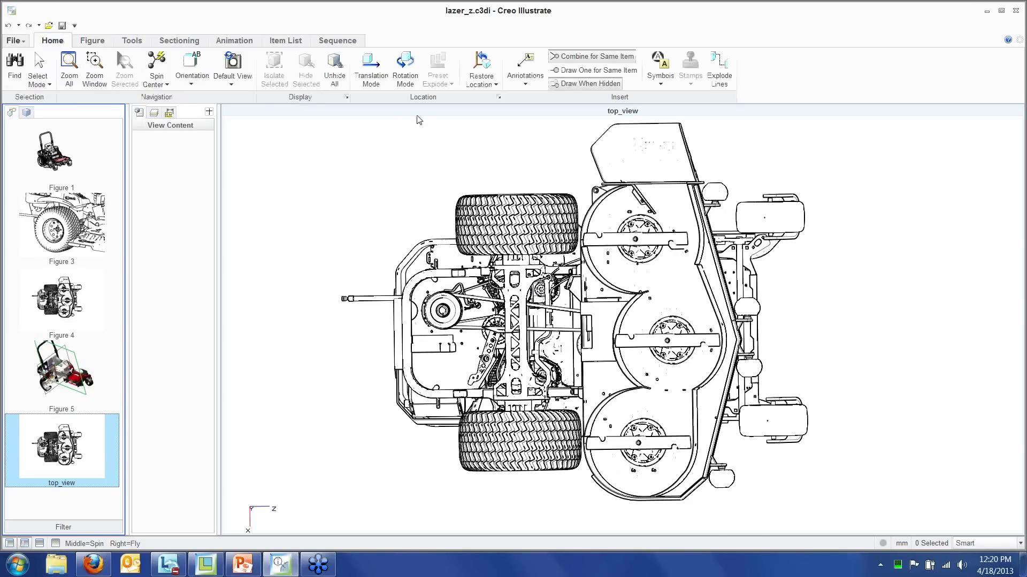
Set the top_view figure to the Top preset orientation and select Figure 5
left_click(192, 72)
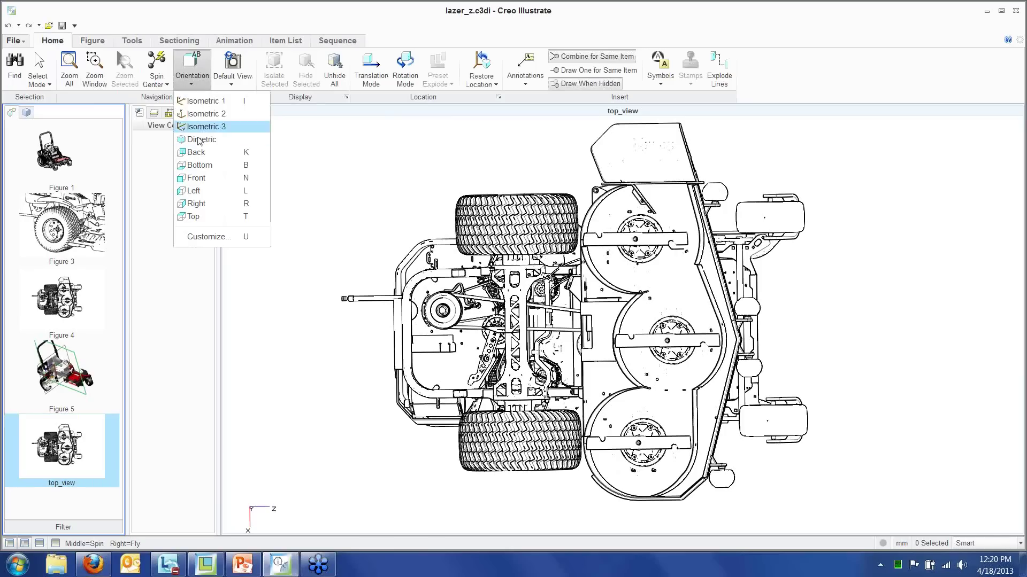
left_click(193, 217)
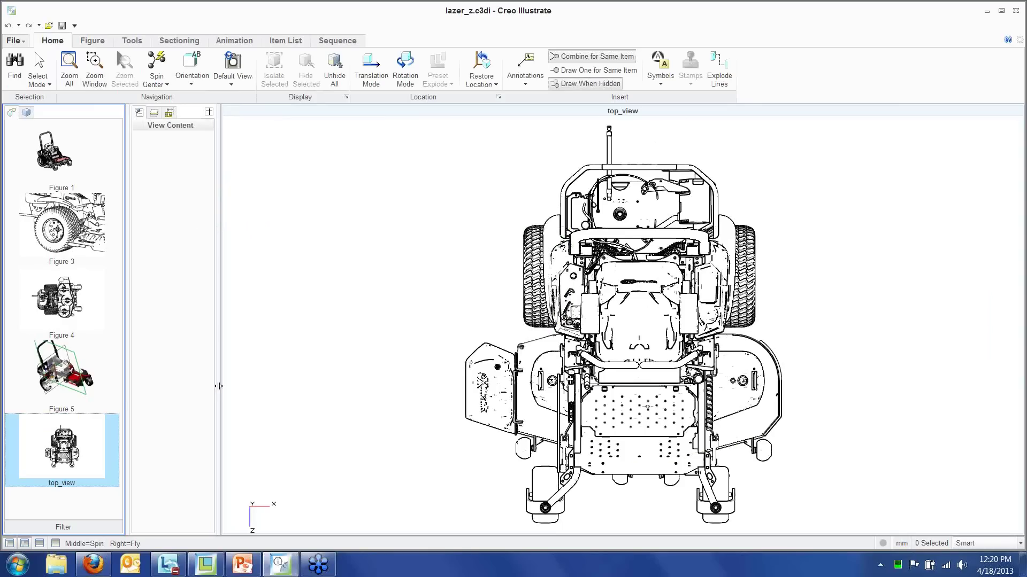
left_click(76, 386)
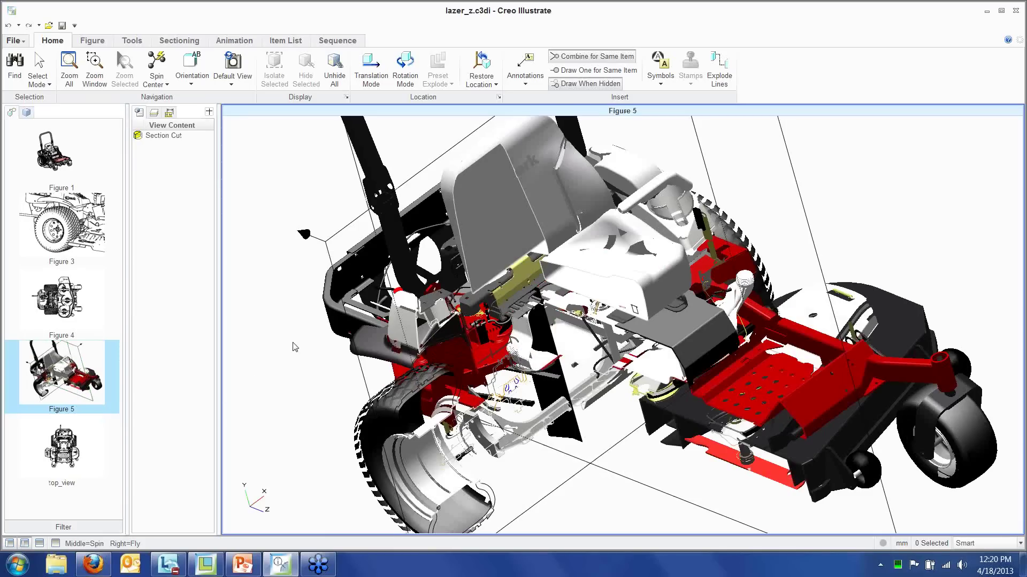
Rotate and zoom the sectioned Figure 5 mower, then go back to Figure 1
middle_click_drag(589, 341, 716, 323)
middle_click_drag(802, 308, 583, 203)
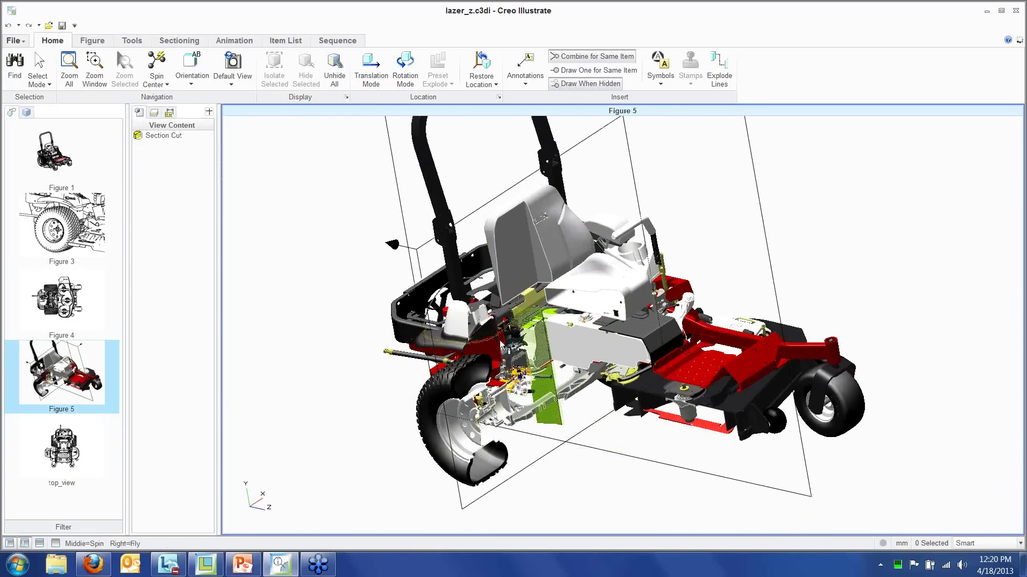
scroll(501, 344, "up", 2)
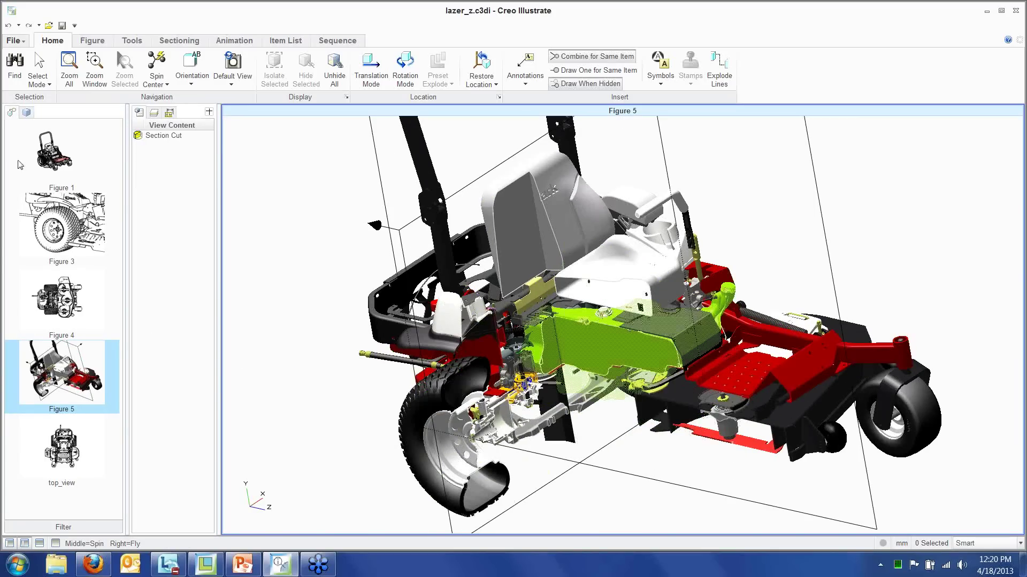
left_click(48, 158)
Duplicate Figure 1 and open Copy of Figure 1 with the Sectioning tools shown
right_click(56, 129)
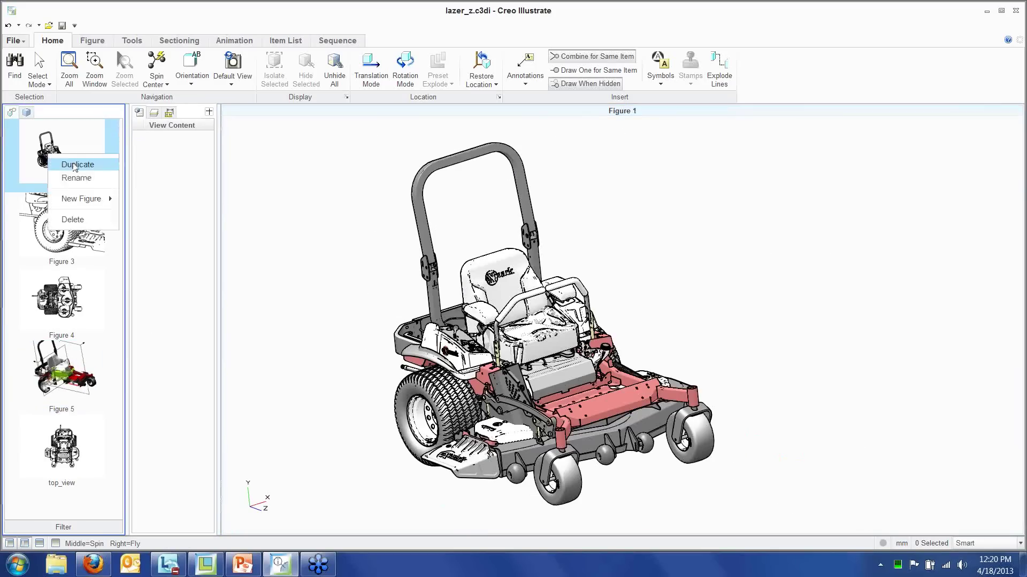
left_click(86, 139)
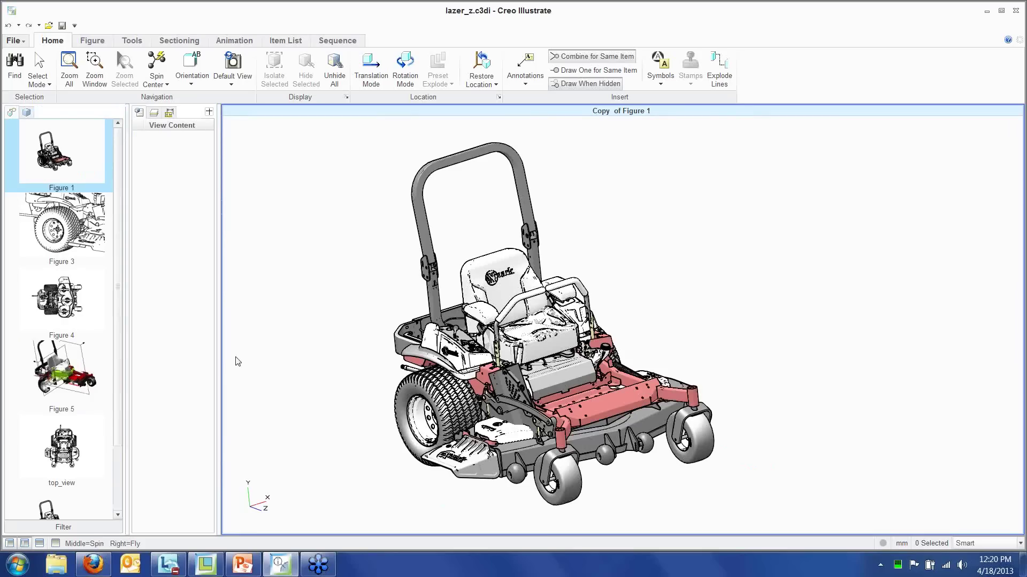
scroll(52, 497, "down", 2)
left_click(62, 459)
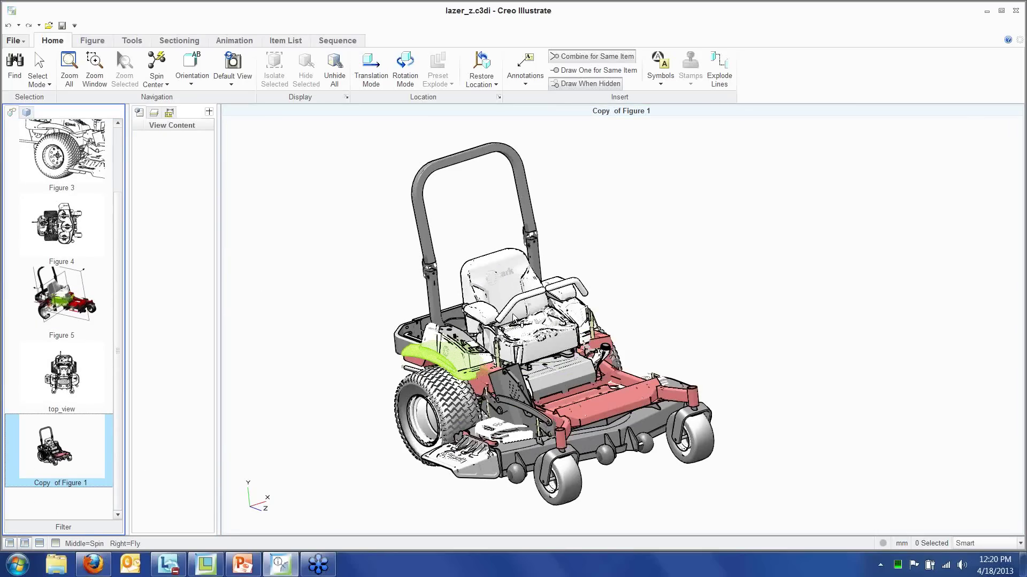
left_click(182, 42)
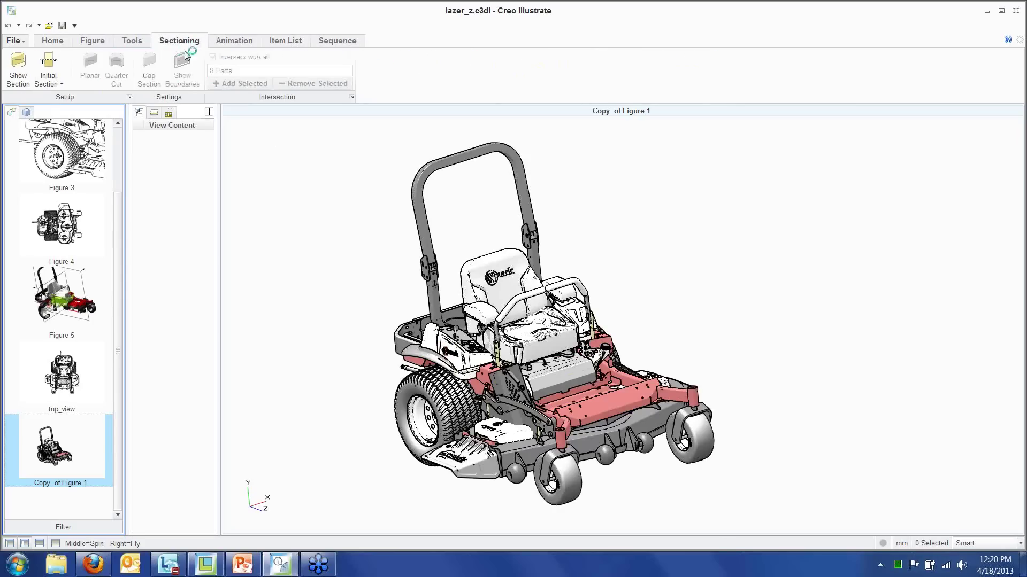
Add a planar section cut and slide its plane toward the front of the mower
left_click(20, 79)
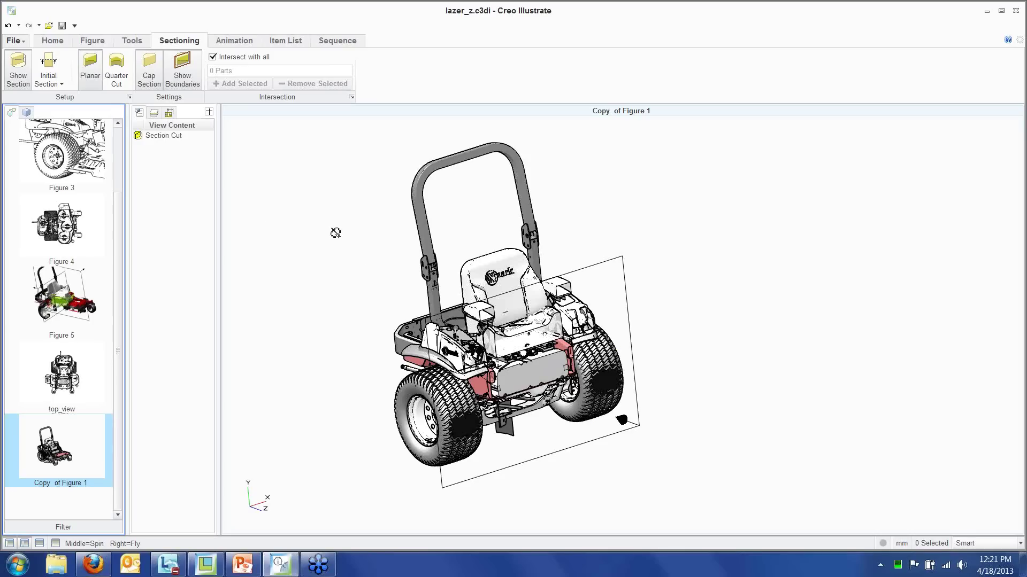
left_click(552, 453)
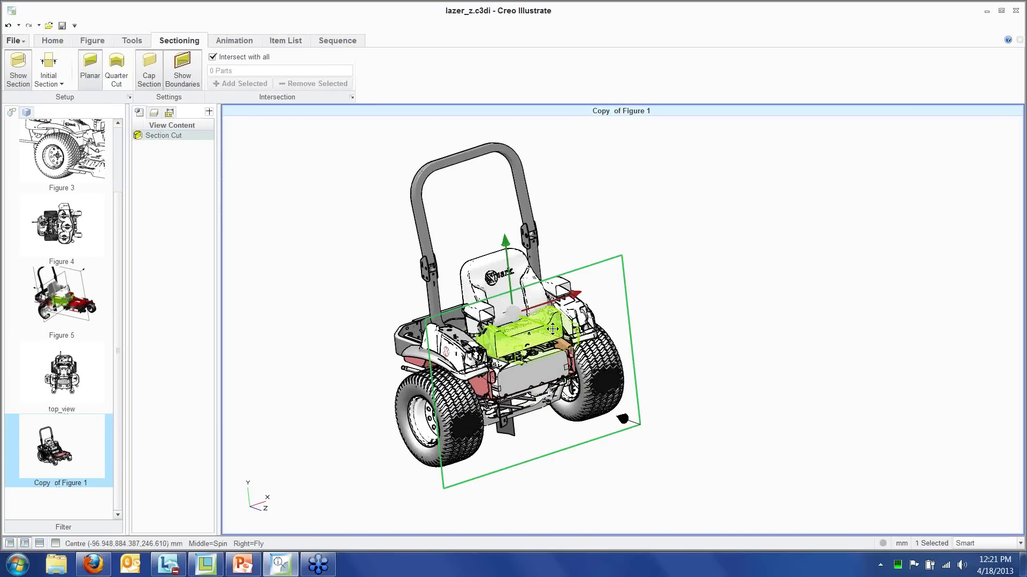
left_click_drag(553, 328, 567, 356)
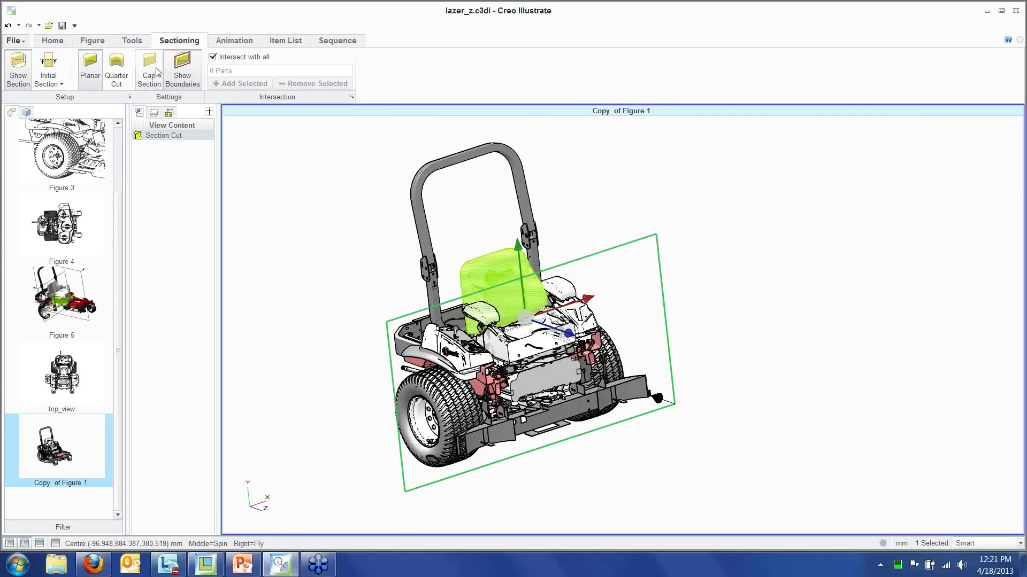
Turn off Cap Section and re-orient the section plane through the mower
left_click(150, 72)
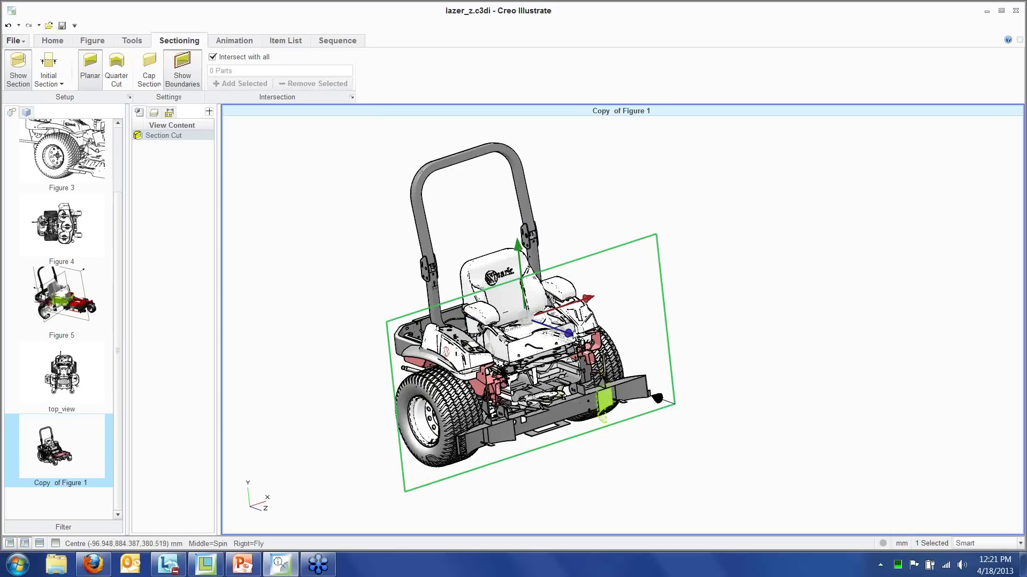
left_click_drag(569, 334, 534, 315)
scroll(566, 304, "up", 1)
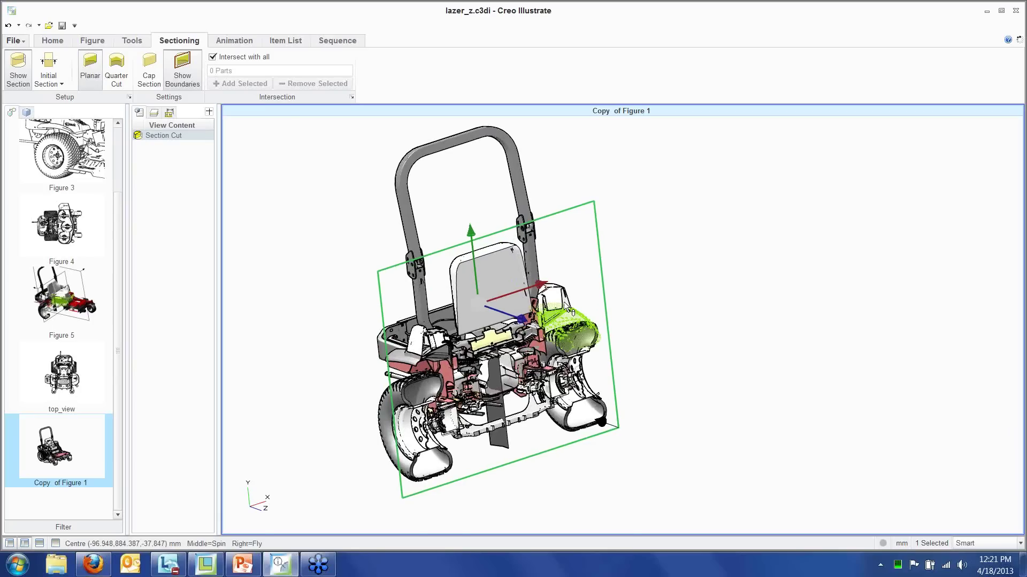
Turn Cap Section back on and slide the plane to expose the seat and engine
scroll(563, 302, "up", 3)
scroll(563, 300, "up", 6)
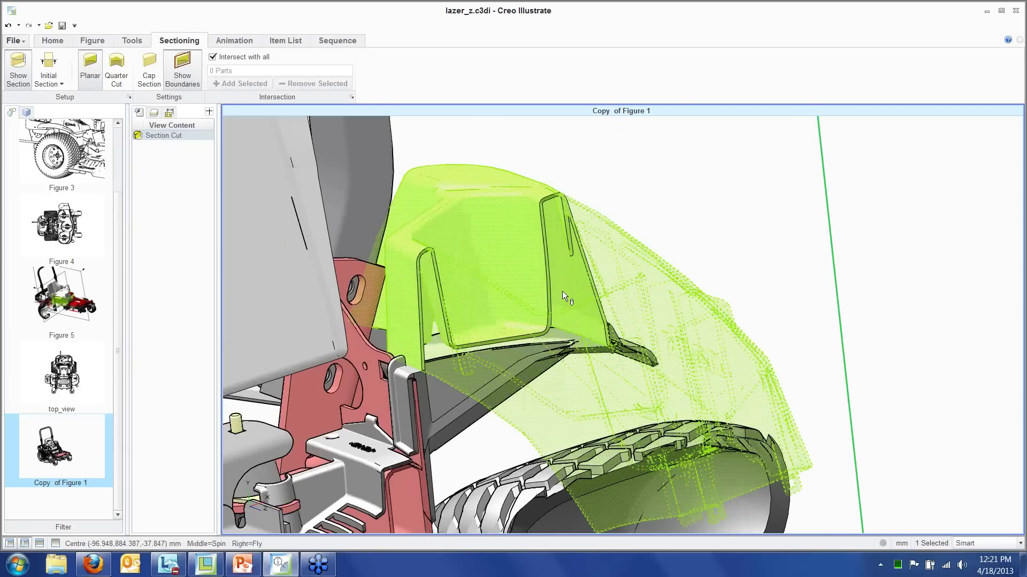
scroll(562, 291, "down", 3)
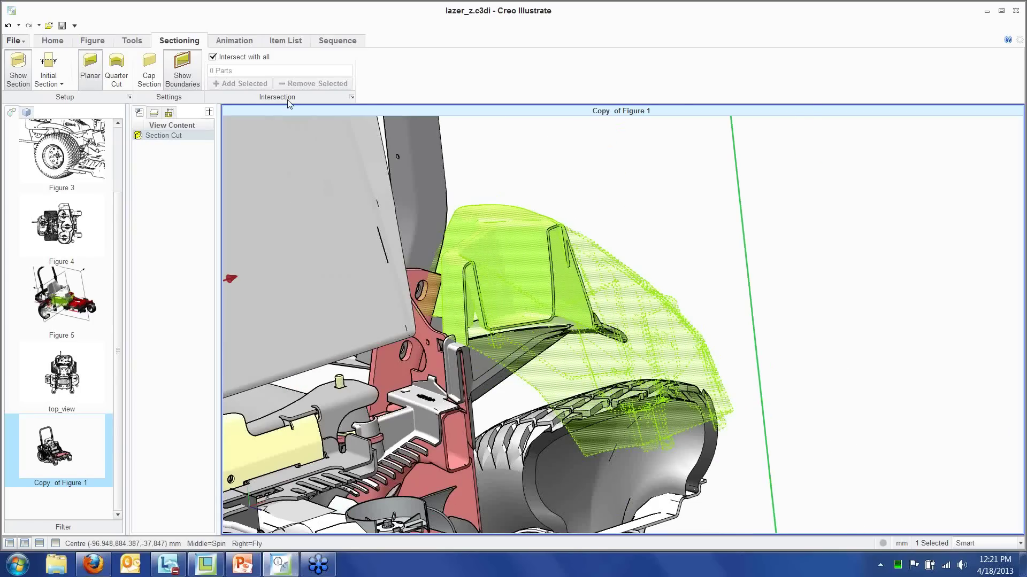
left_click(149, 71)
scroll(543, 217, "down", 6)
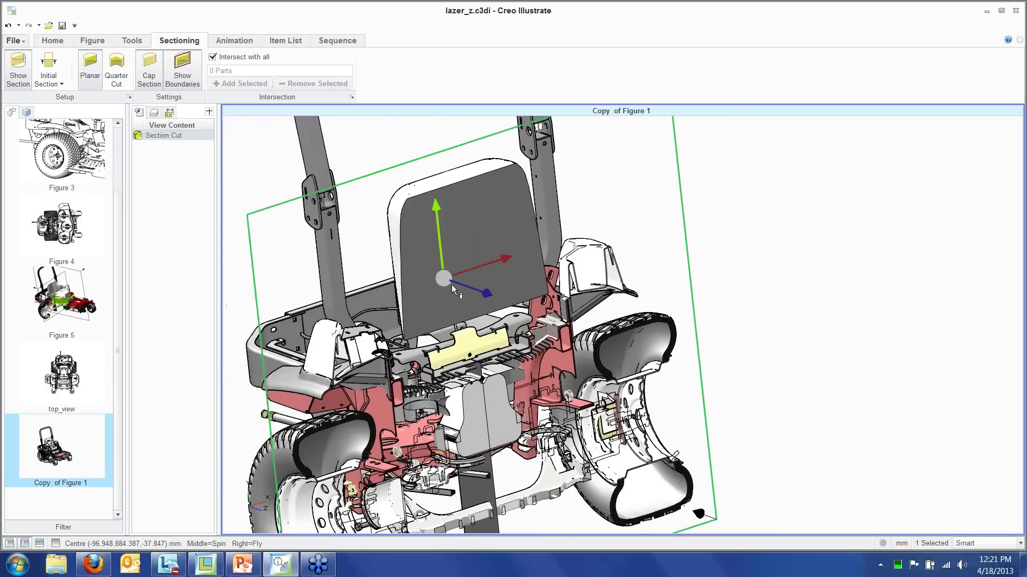
left_click_drag(476, 289, 487, 300)
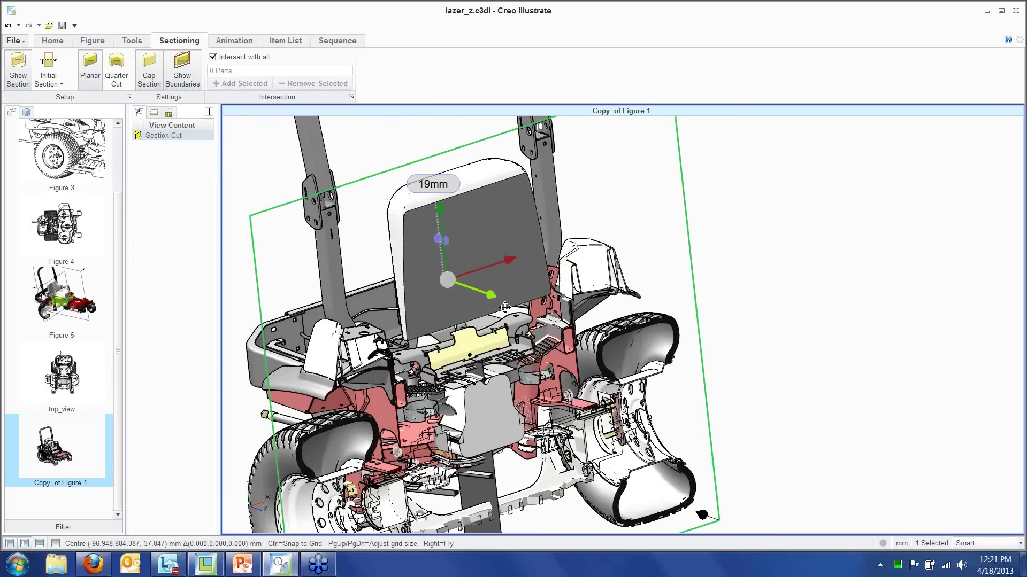
left_click_drag(504, 307, 476, 252)
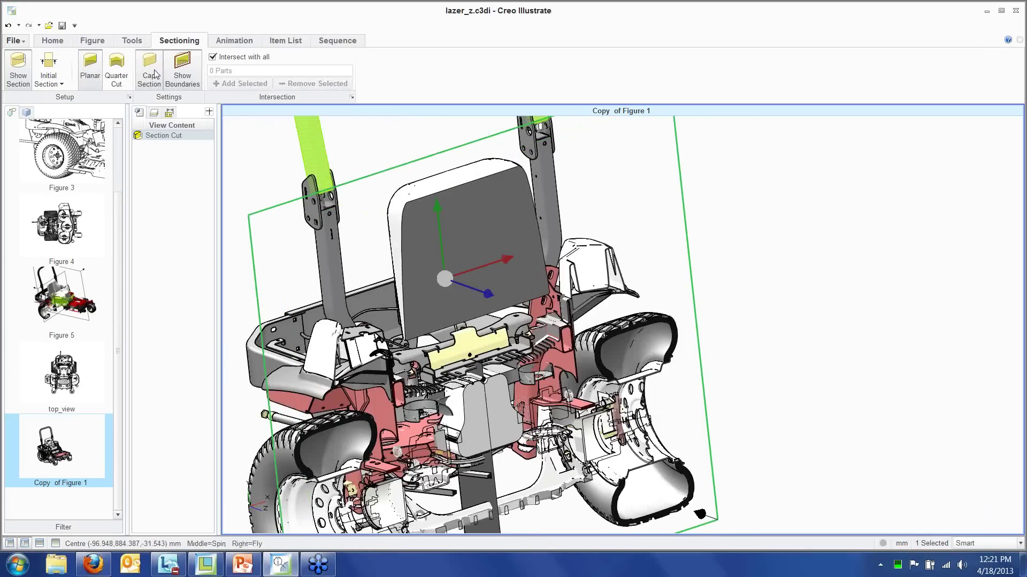
Rotate the sectioned mower to a more frontal view and select one of its parts
middle_click_drag(475, 253, 550, 219)
middle_click_drag(843, 259, 588, 299)
scroll(568, 255, "down", 3)
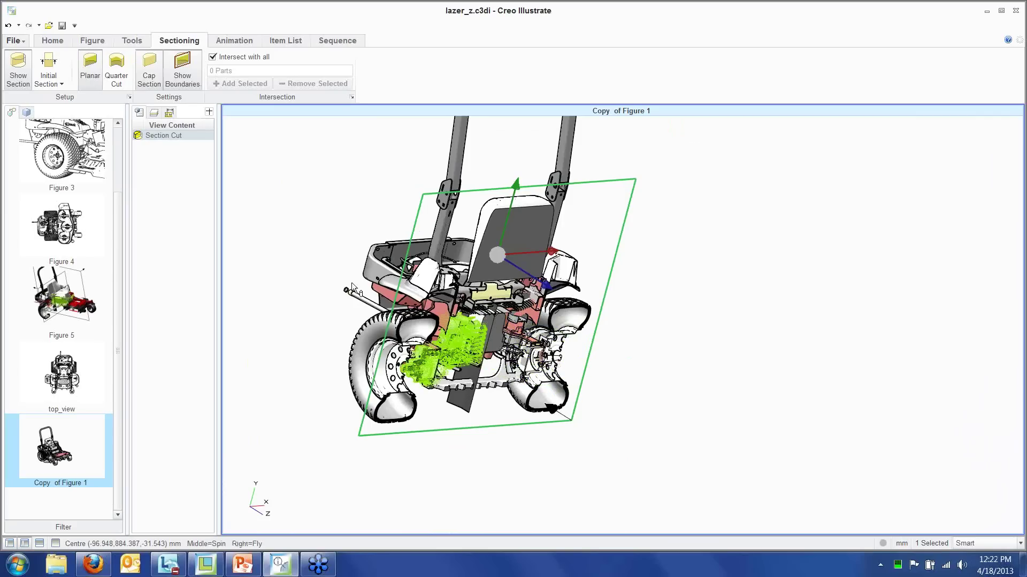
middle_click_drag(352, 286, 383, 488)
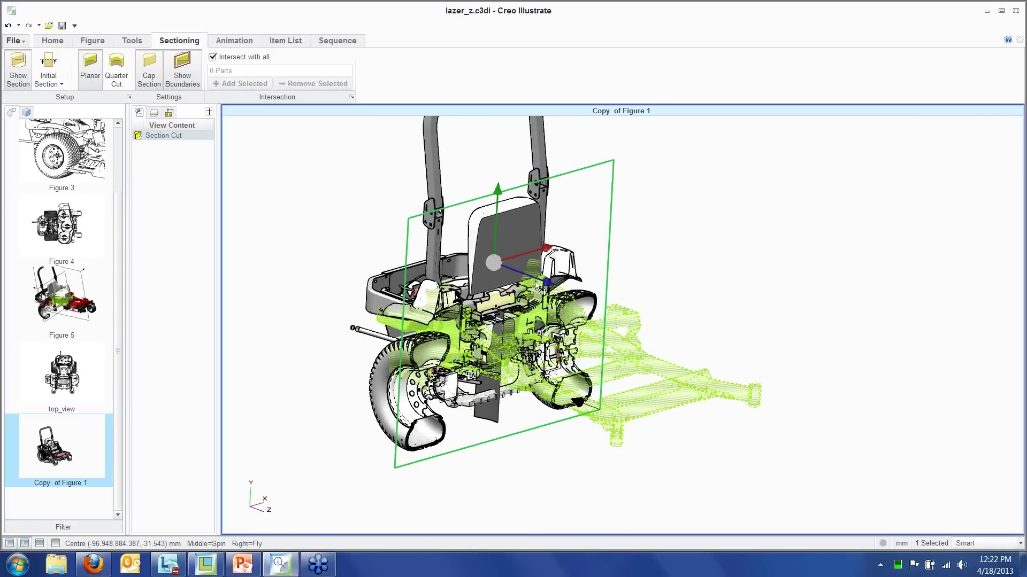
left_click(537, 287)
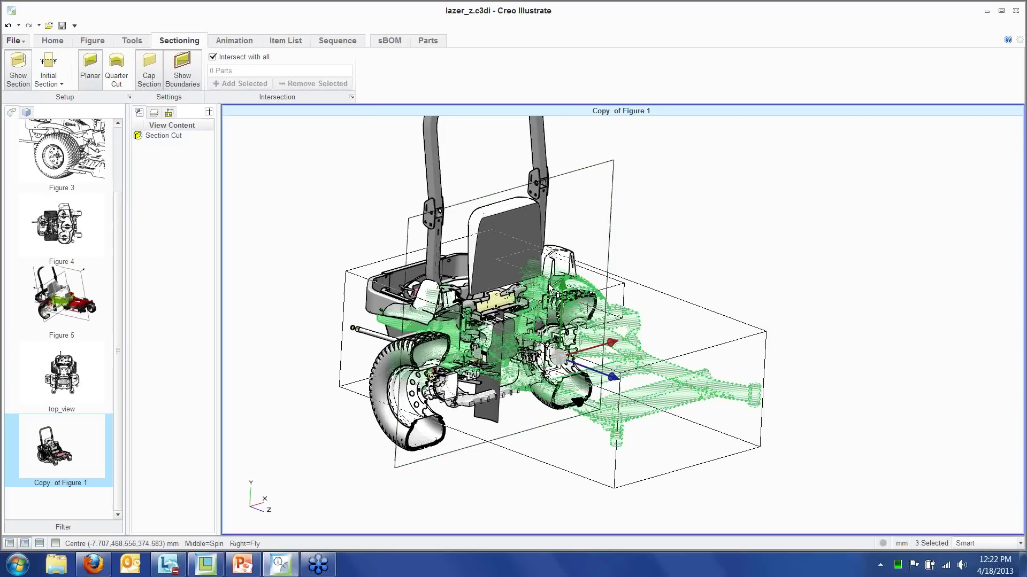
Slide the reselected section plane about 269 mm along the mower, then return to the Home tab
left_click(456, 213)
left_click(453, 205)
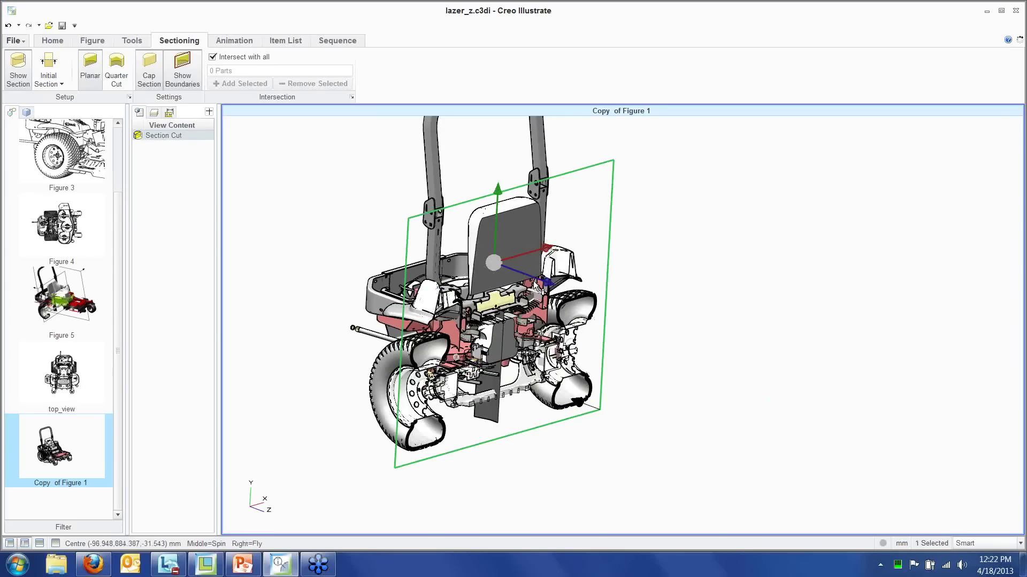
mouse_move(536, 277)
left_mouse_down()
mouse_move(571, 297)
mouse_move(524, 278)
left_mouse_up()
middle_click_drag(524, 278, 586, 374)
left_click(56, 41)
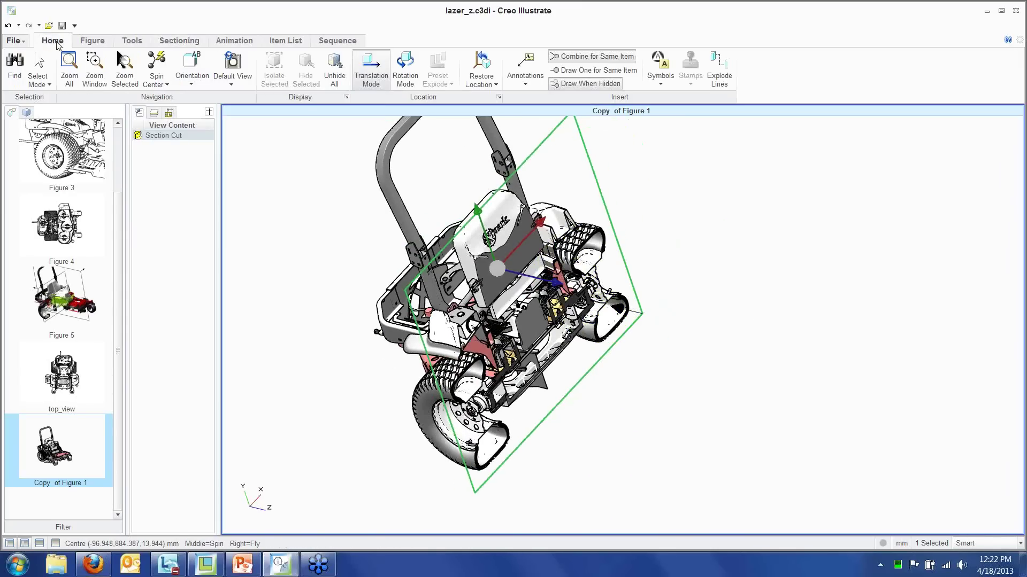
Enable Automatic Spin Center, clear the selection, and spin the sectioned mower front-on
left_click(156, 80)
left_click(188, 128)
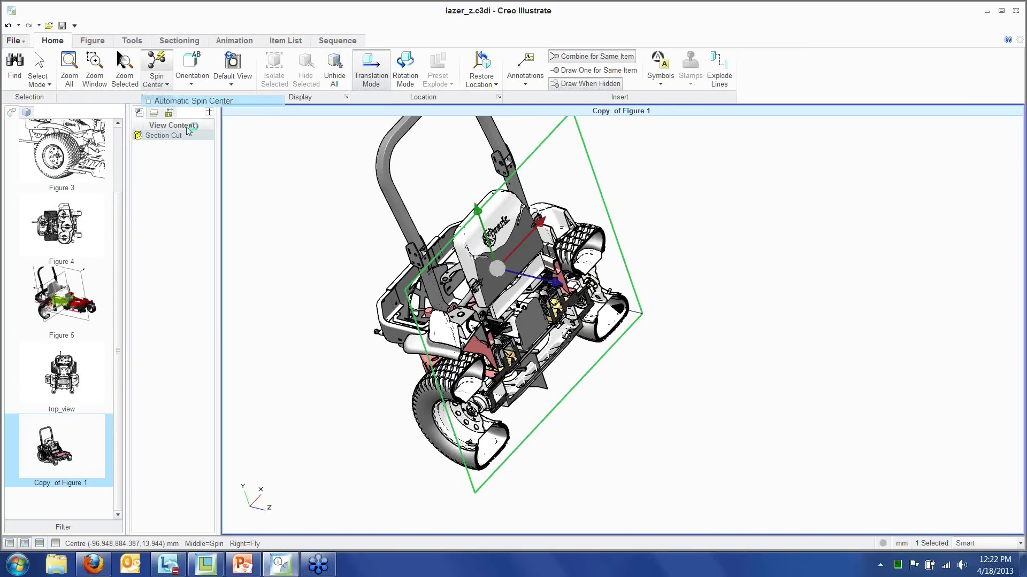
left_click(170, 81)
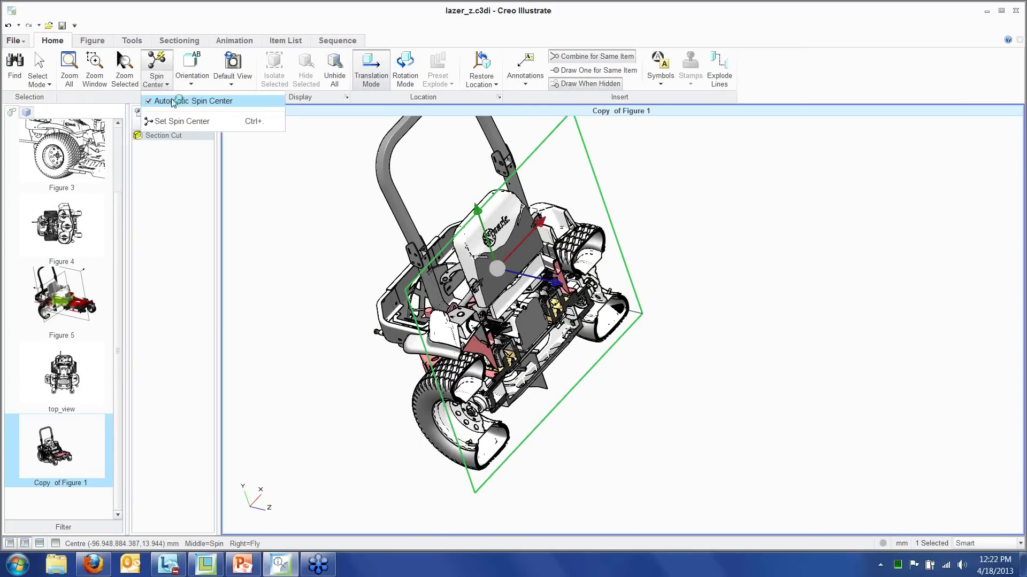
left_click(397, 269)
left_click(358, 270)
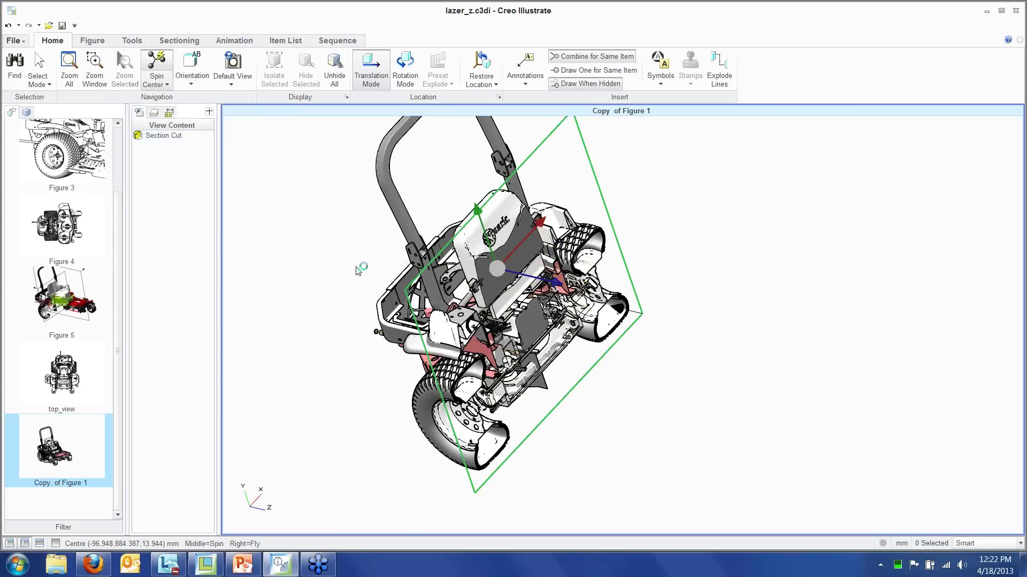
middle_click_drag(358, 270, 406, 297)
Set the Initial Section to the X-Axis after trying Y and Z, and open Section Properties
left_click(179, 40)
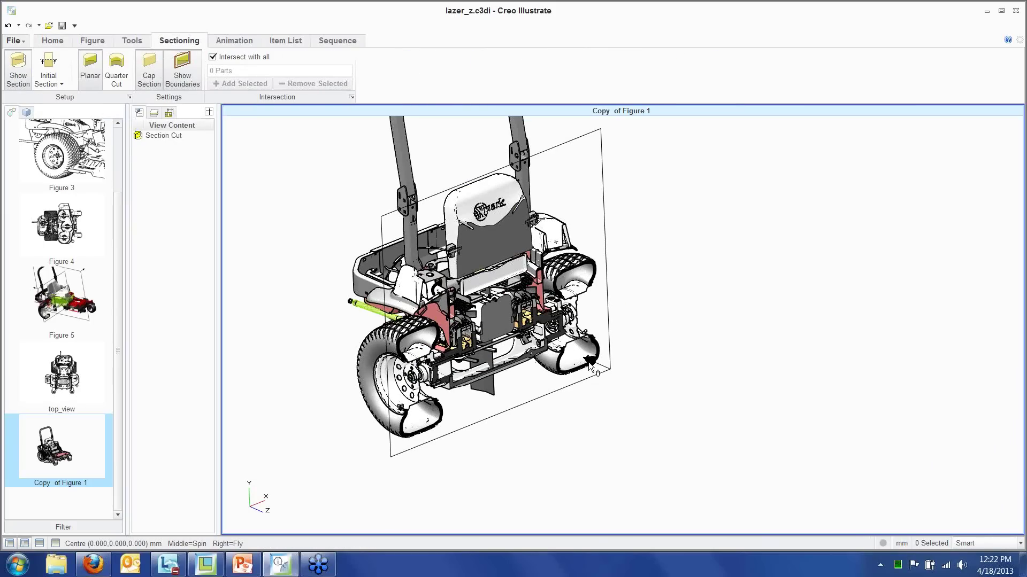
left_click(49, 78)
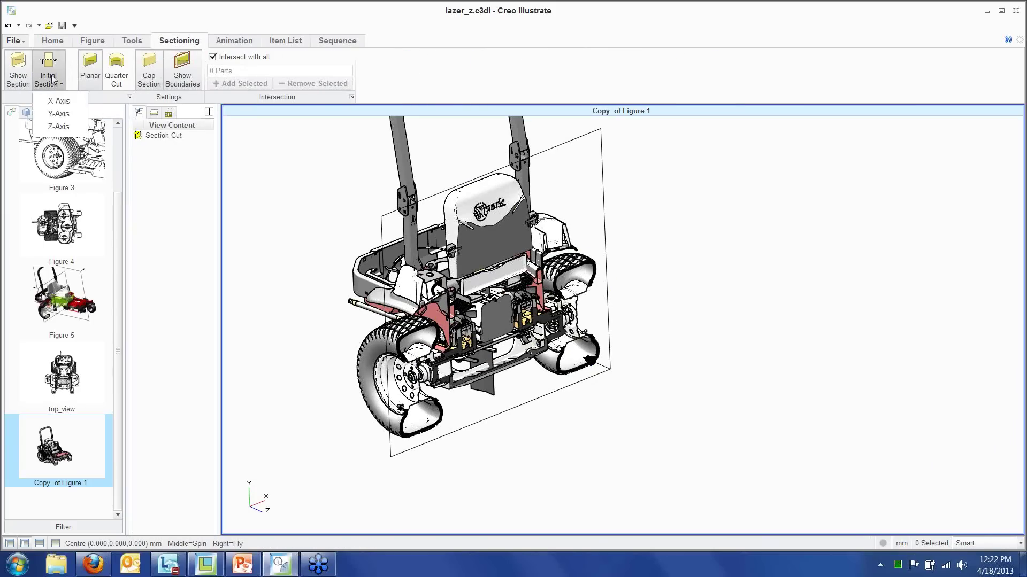
left_click(59, 102)
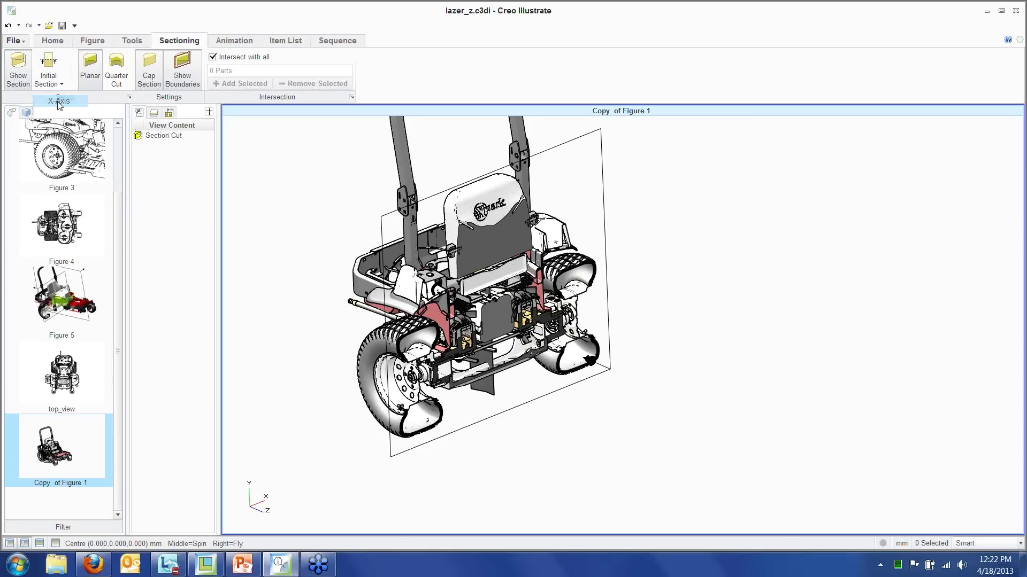
left_click(48, 75)
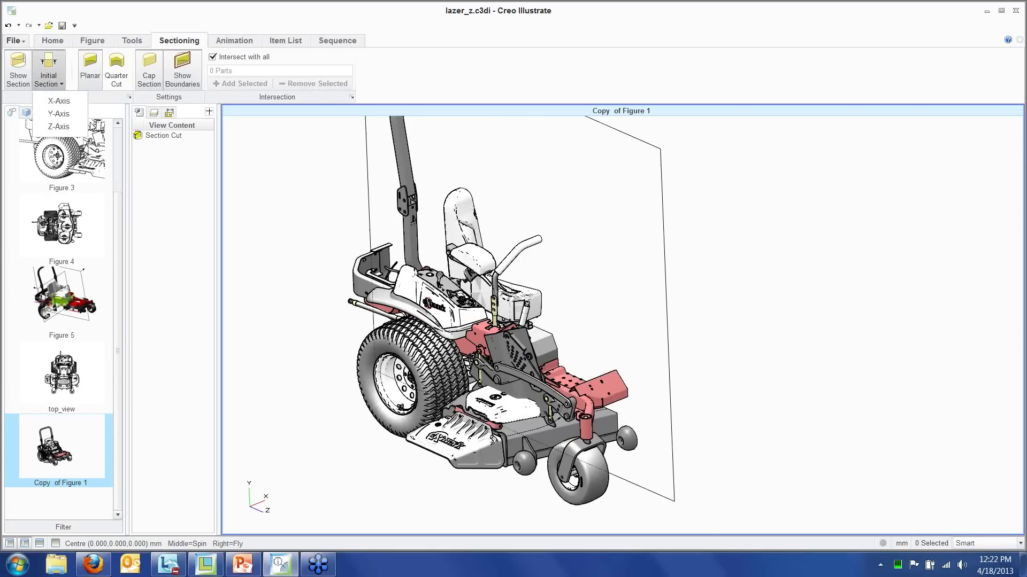
left_click(54, 114)
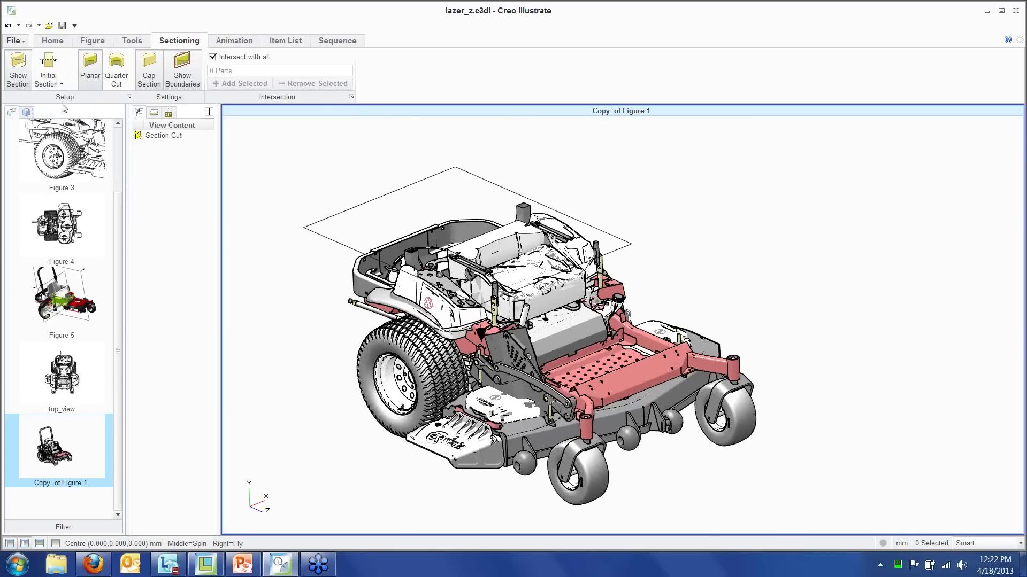
left_click(48, 75)
left_click(63, 126)
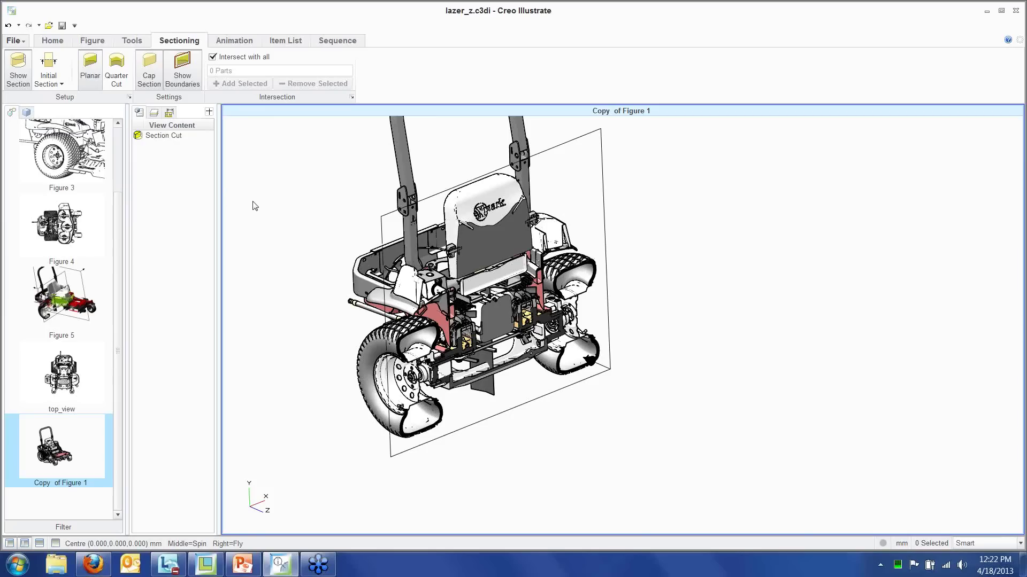
left_click(48, 75)
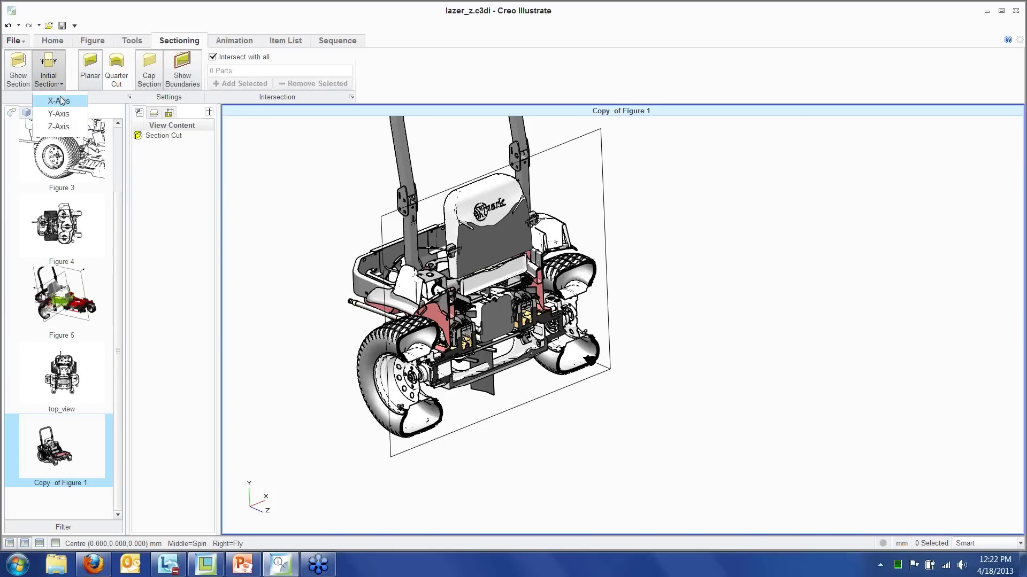
left_click(57, 101)
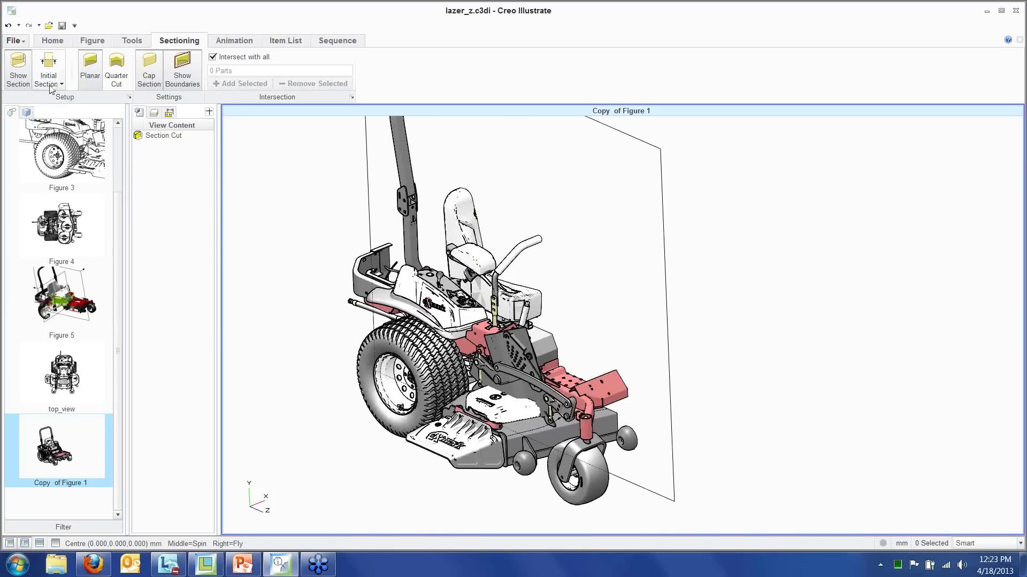
left_click(129, 98)
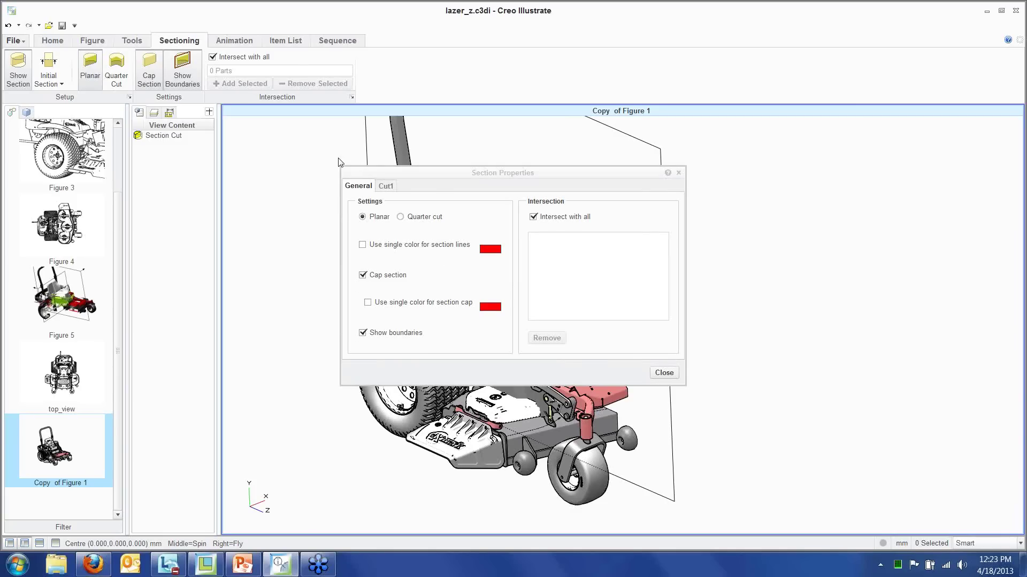
Flip Cut1 to show the mower's other half, then switch to a Quarter Cut
left_click(387, 186)
left_click_drag(456, 177, 791, 192)
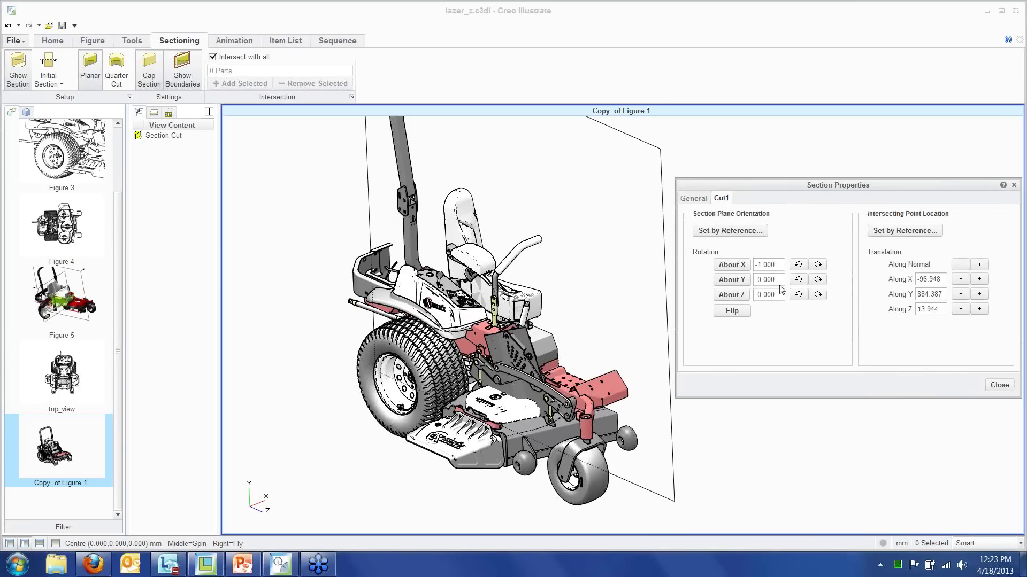
left_click(732, 312)
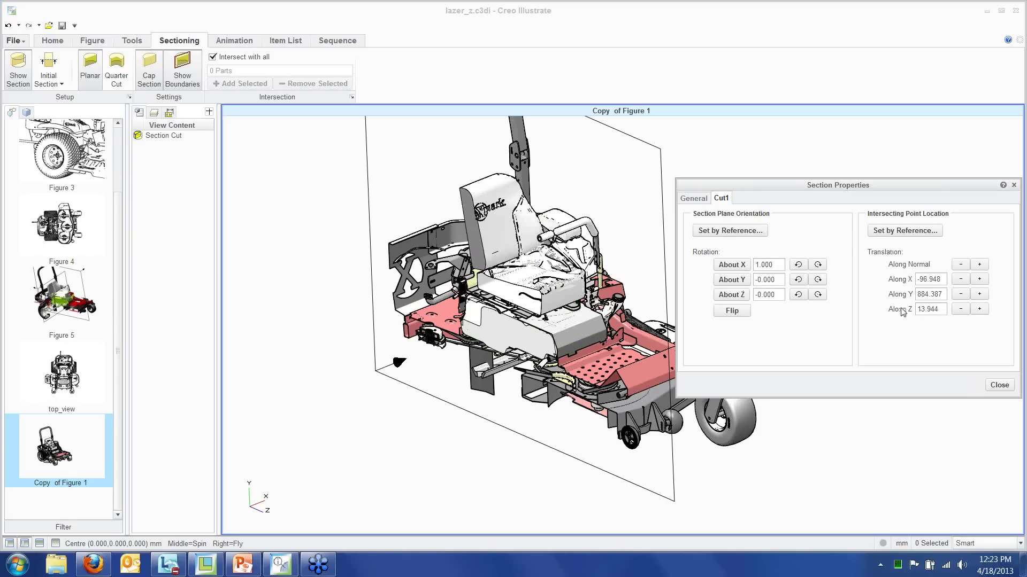
left_click(998, 389)
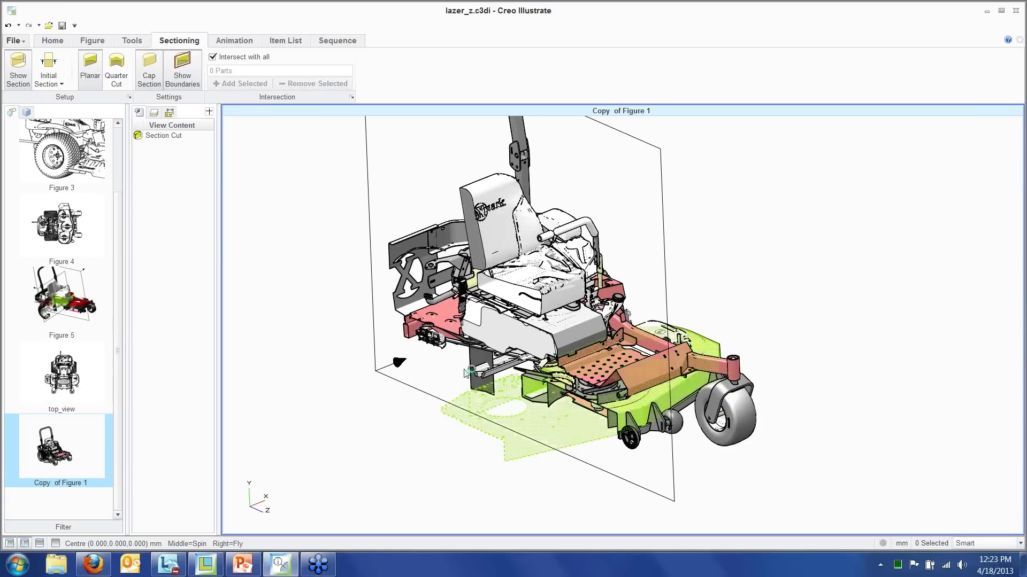
left_click(122, 69)
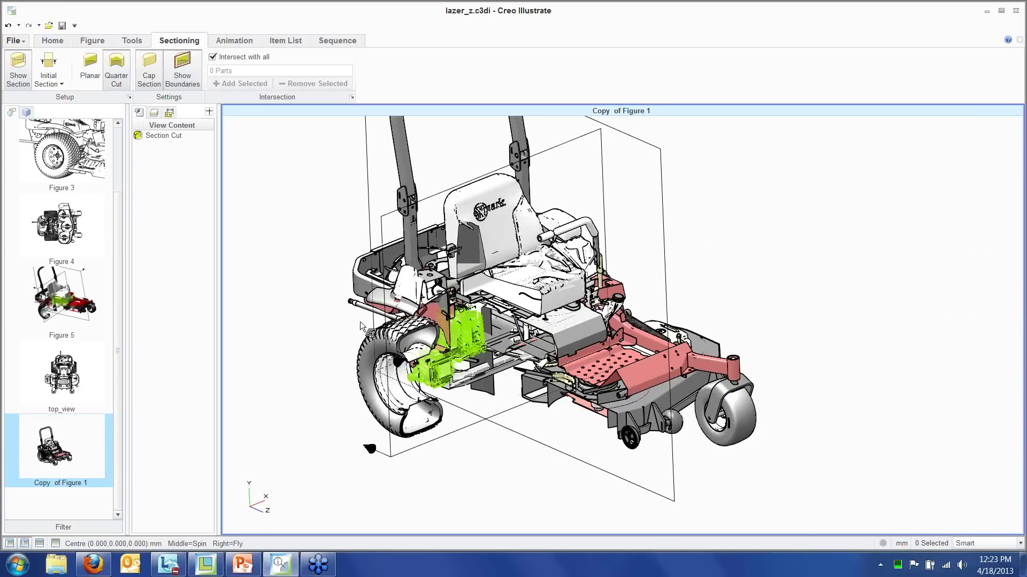
left_click(129, 97)
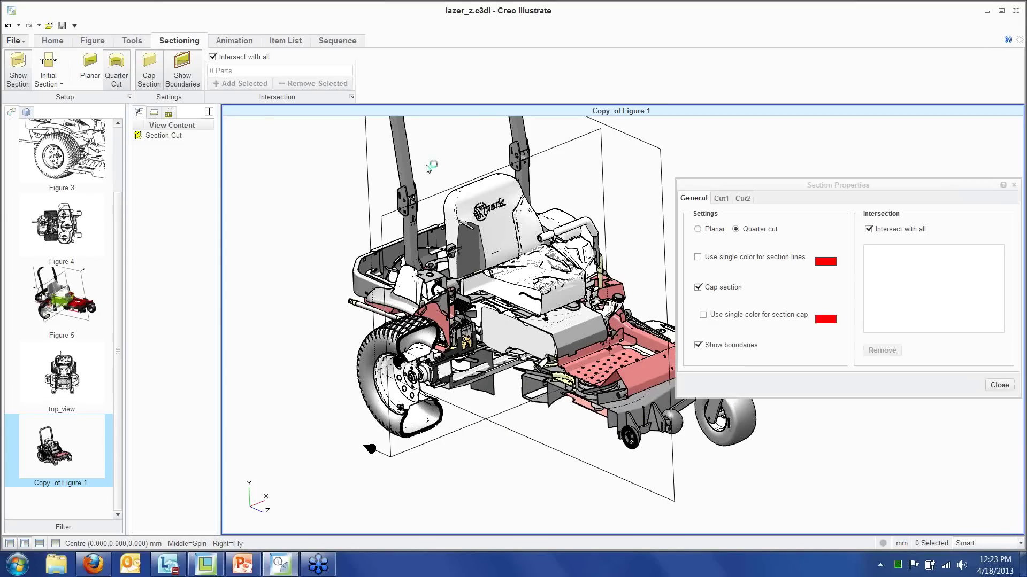
left_click(719, 198)
left_click(745, 199)
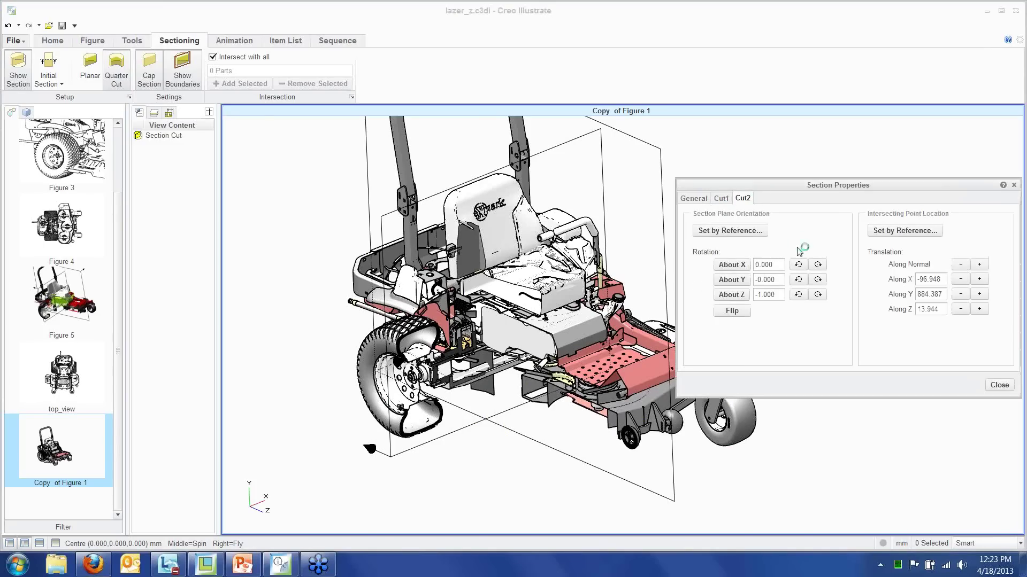
left_click(732, 311)
left_click(721, 198)
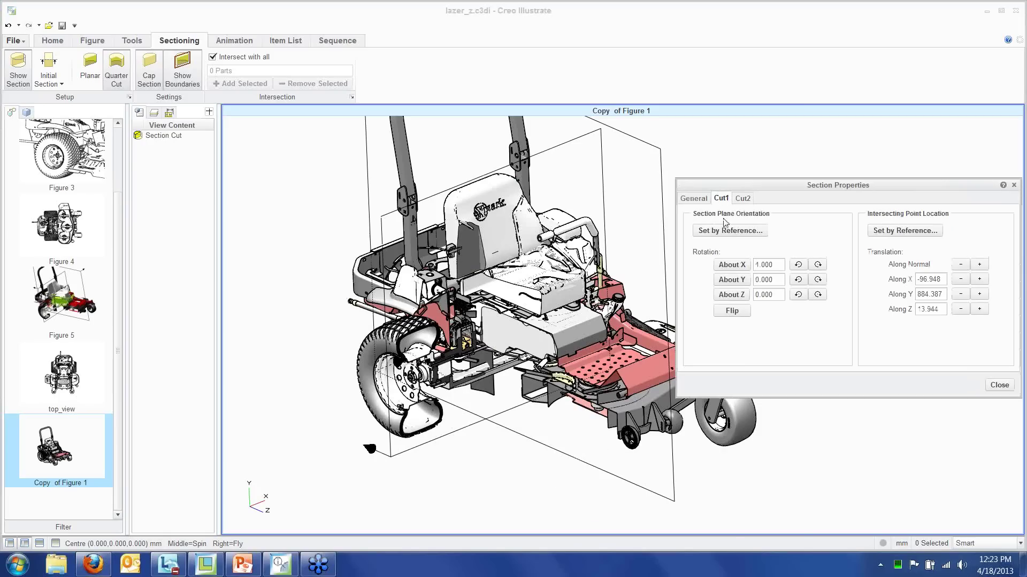
left_click(732, 311)
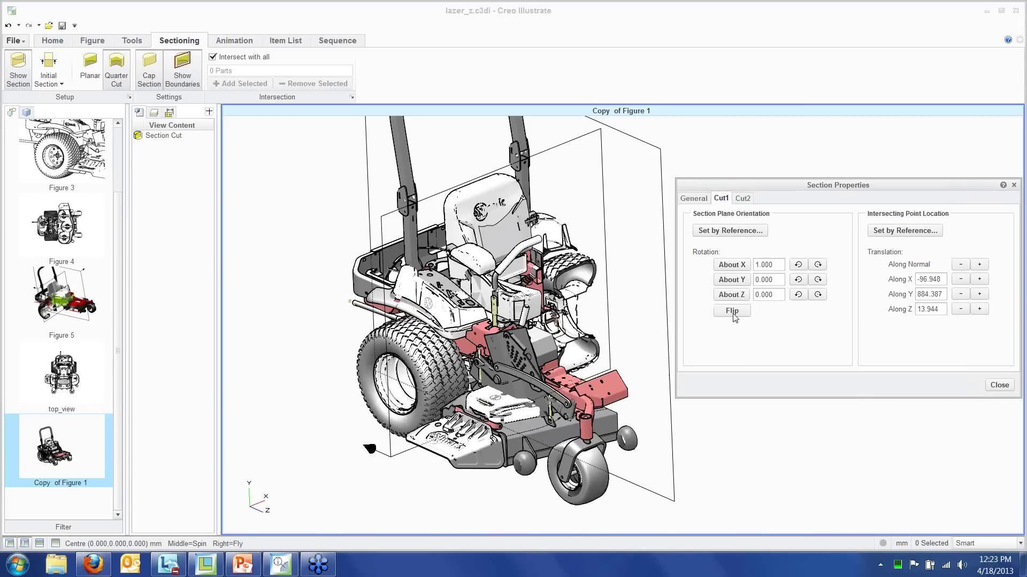
left_click(732, 311)
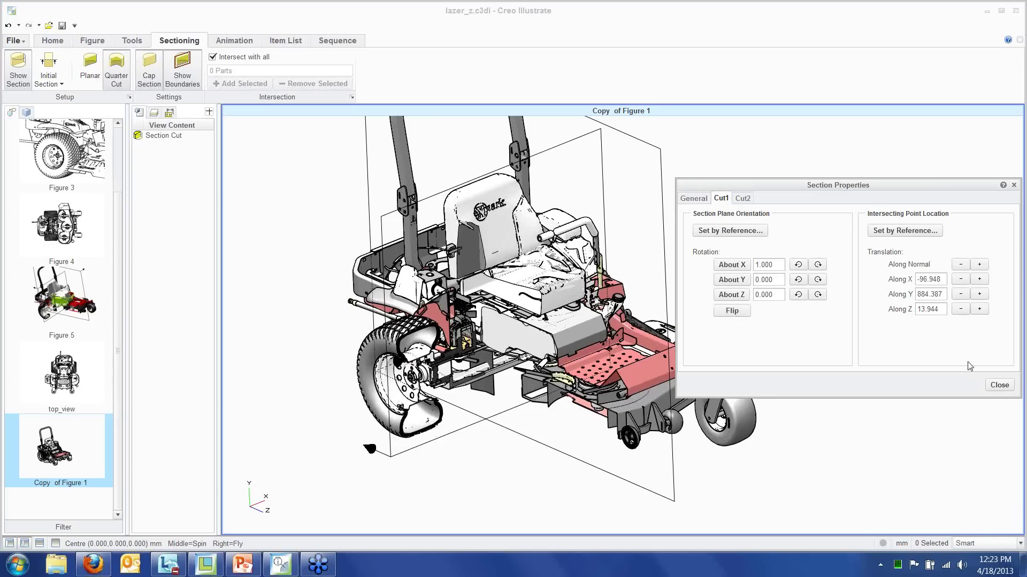
left_click(1008, 386)
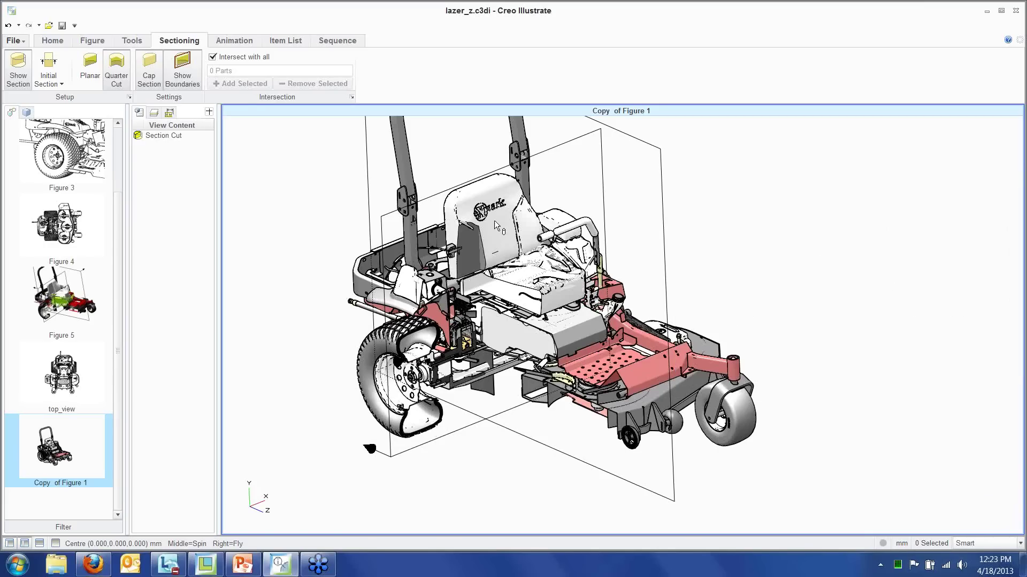
Drag the quarter-cut section plane from the engine onto the left rear wheel
left_click(384, 214)
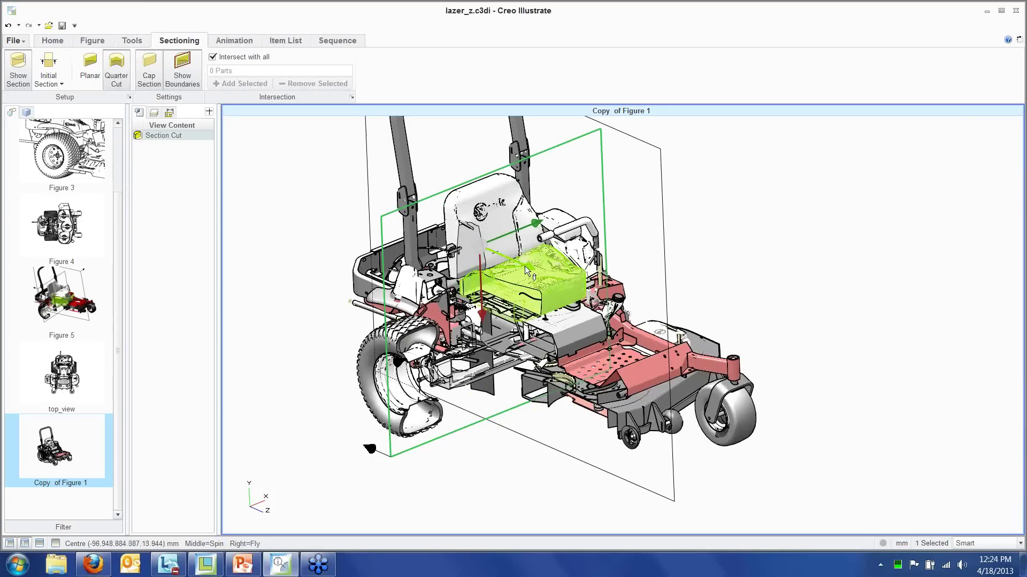
mouse_move(519, 262)
left_mouse_down()
mouse_move(503, 255)
mouse_move(599, 319)
mouse_move(517, 258)
left_mouse_up()
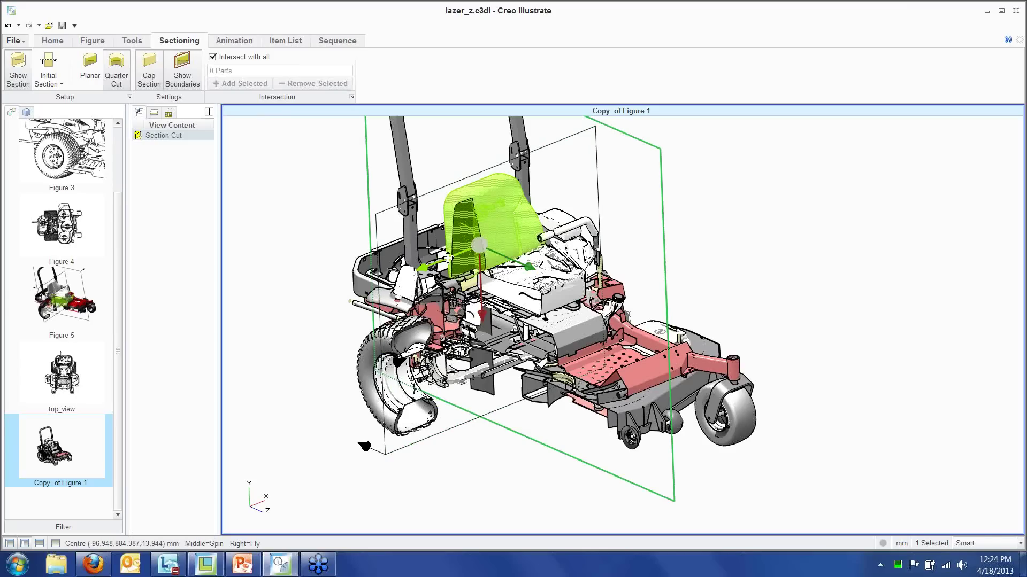
left_click_drag(481, 249, 377, 289)
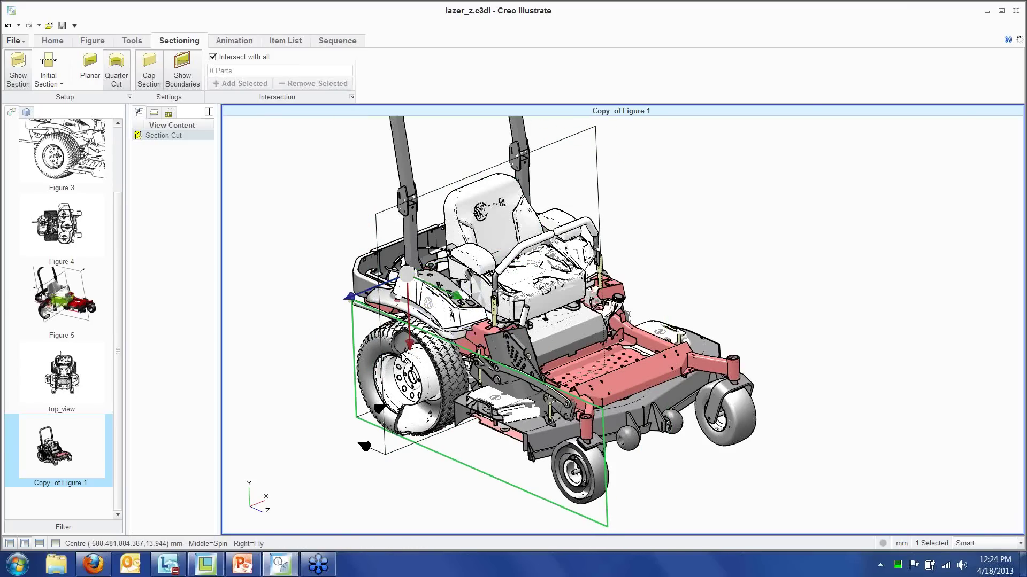
scroll(527, 409, "up", 5)
scroll(527, 409, "down", 5)
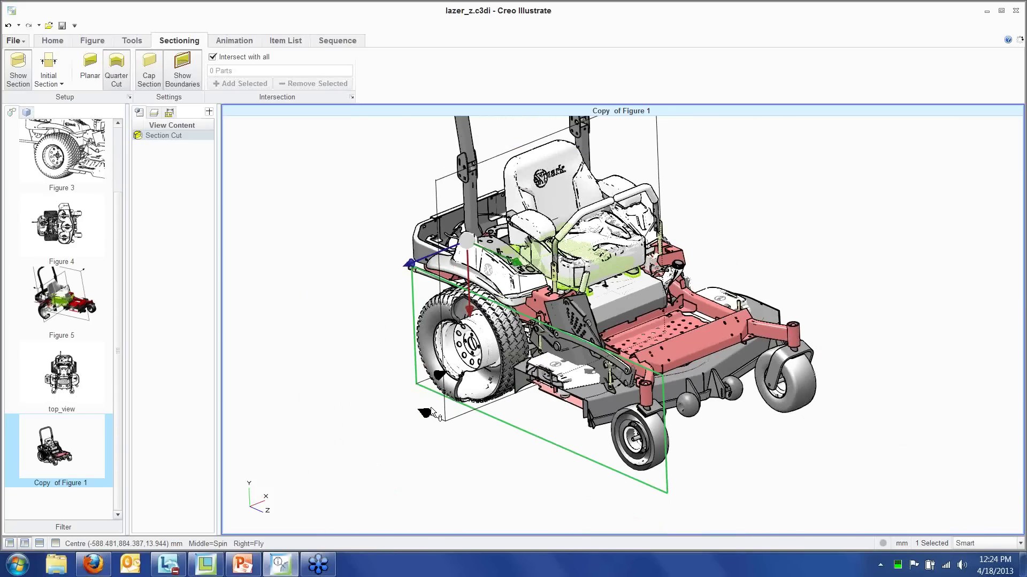
scroll(432, 412, "up", 3)
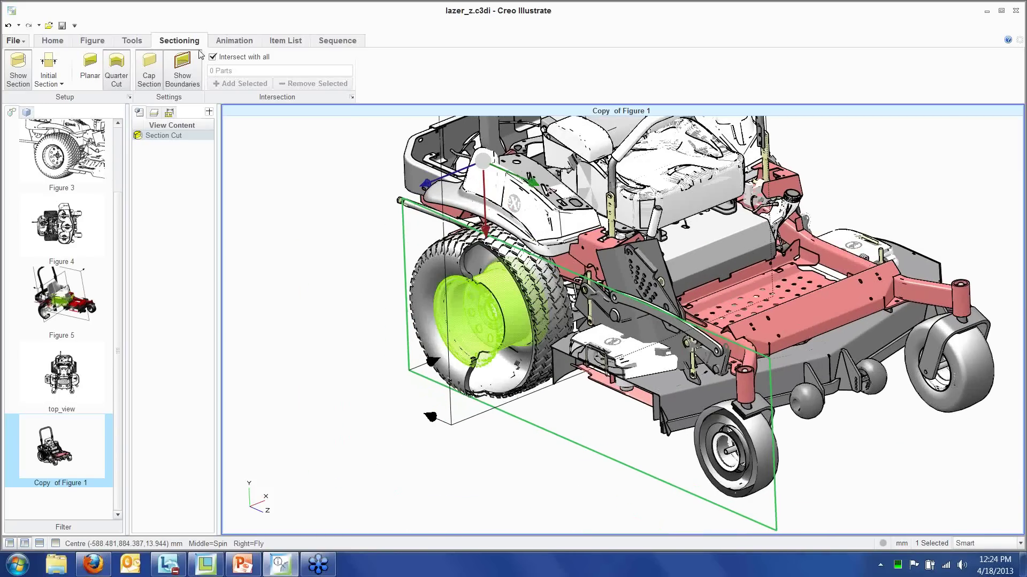
Uncheck Intersect with all and add only the rear tyre and wheel hub to the cut
left_click(212, 57)
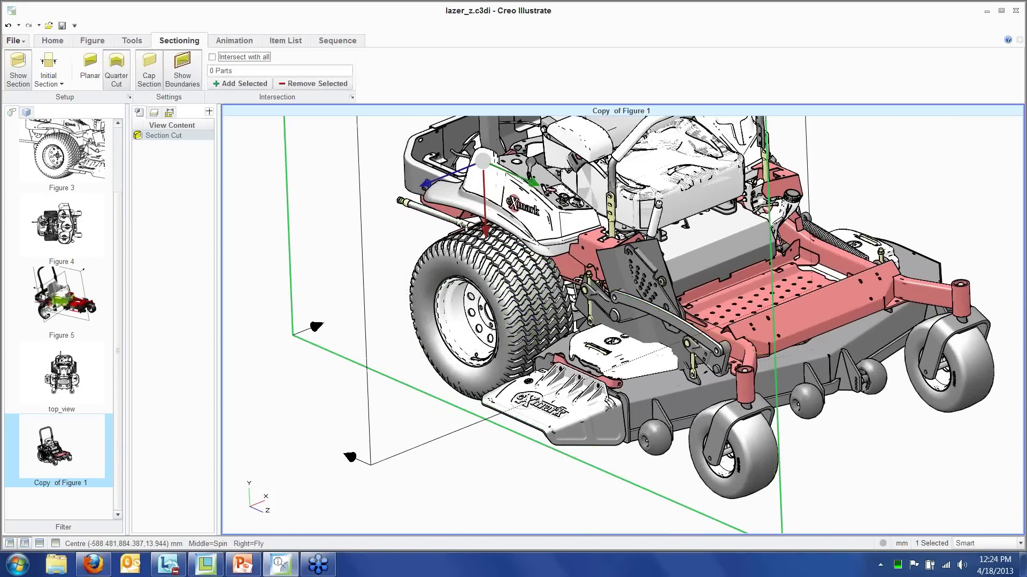
left_click(241, 84)
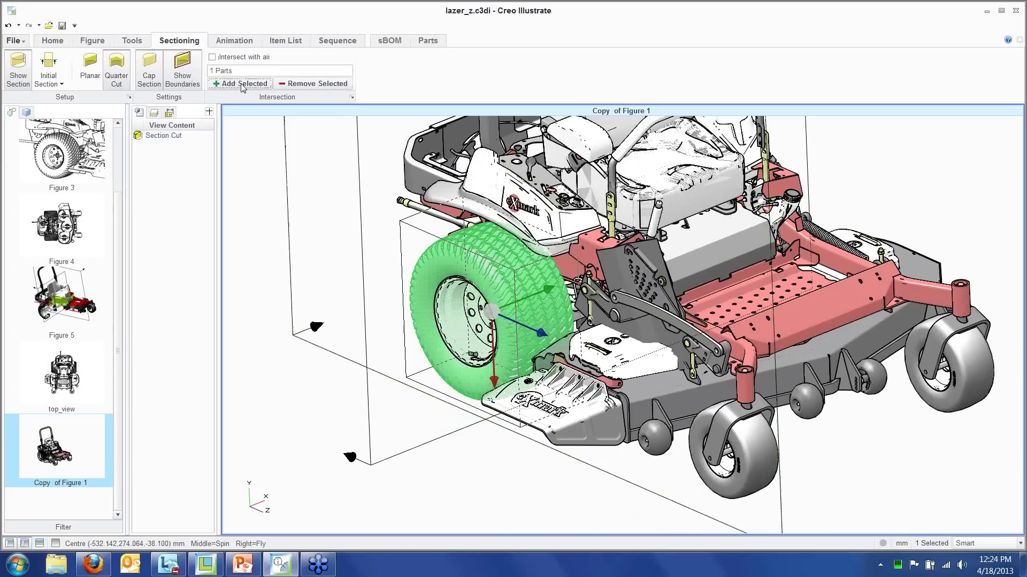
left_click(305, 239)
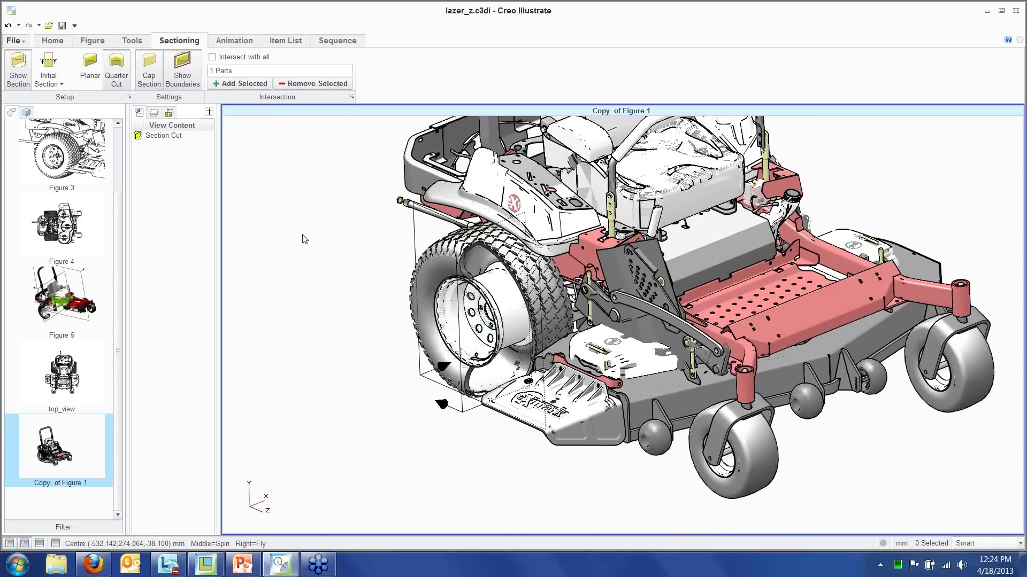
middle_click_drag(305, 239, 362, 288)
left_click(464, 261)
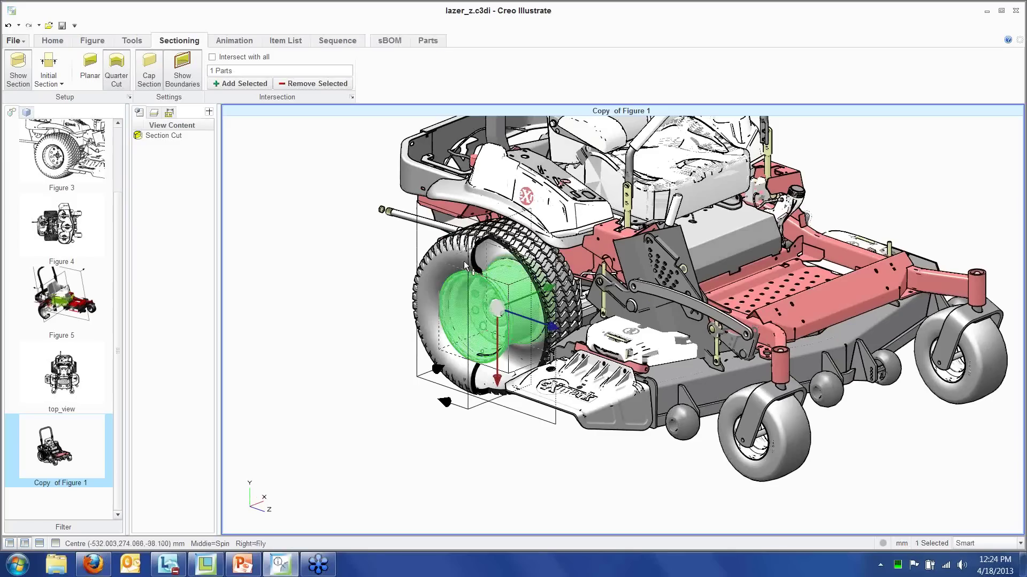
left_click(240, 84)
left_click(325, 291)
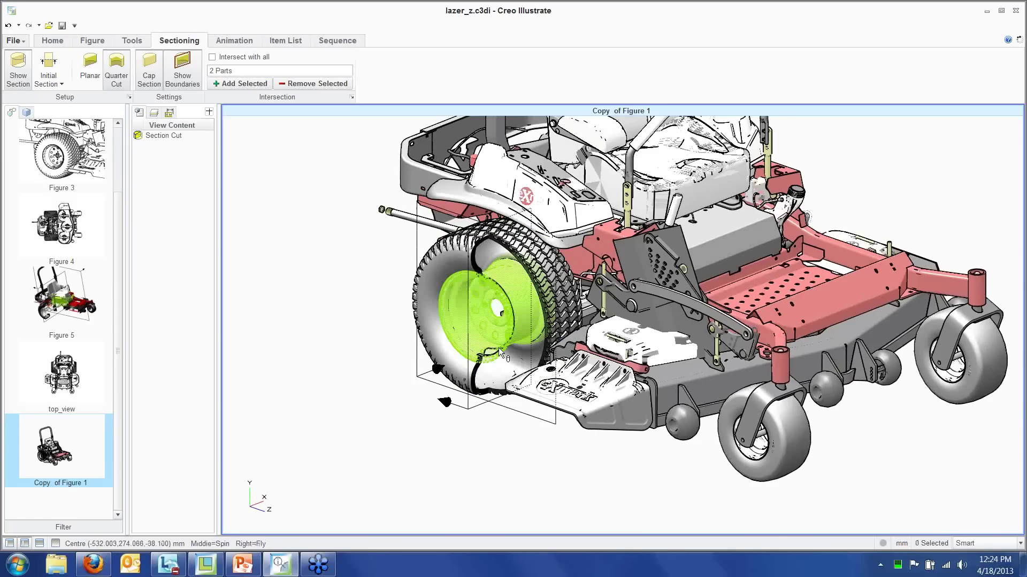
Drag the section cut across the rear wheel to open the tyre and rim
scroll(498, 347, "up", 3)
scroll(508, 351, "down", 3)
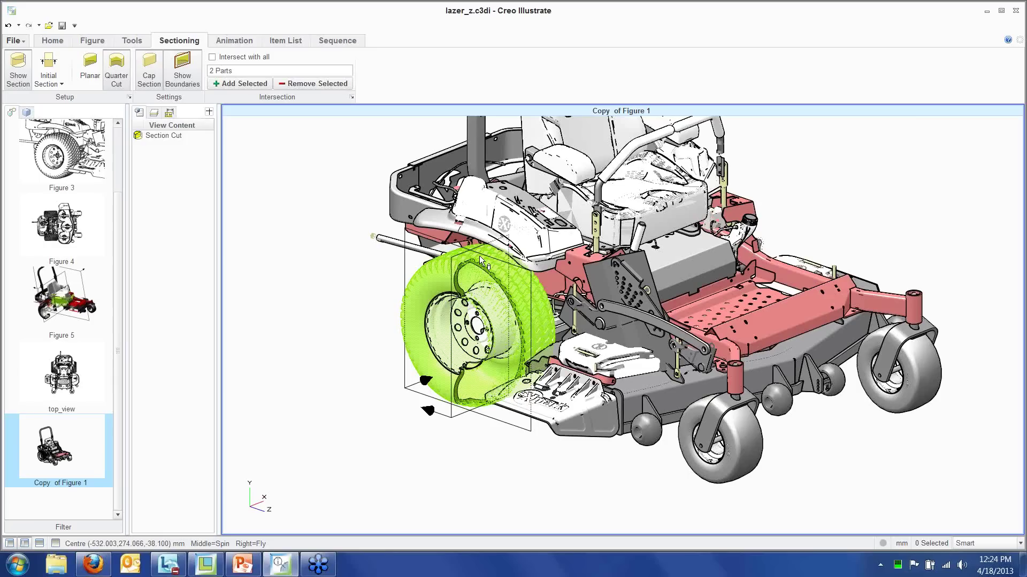
left_click(479, 255)
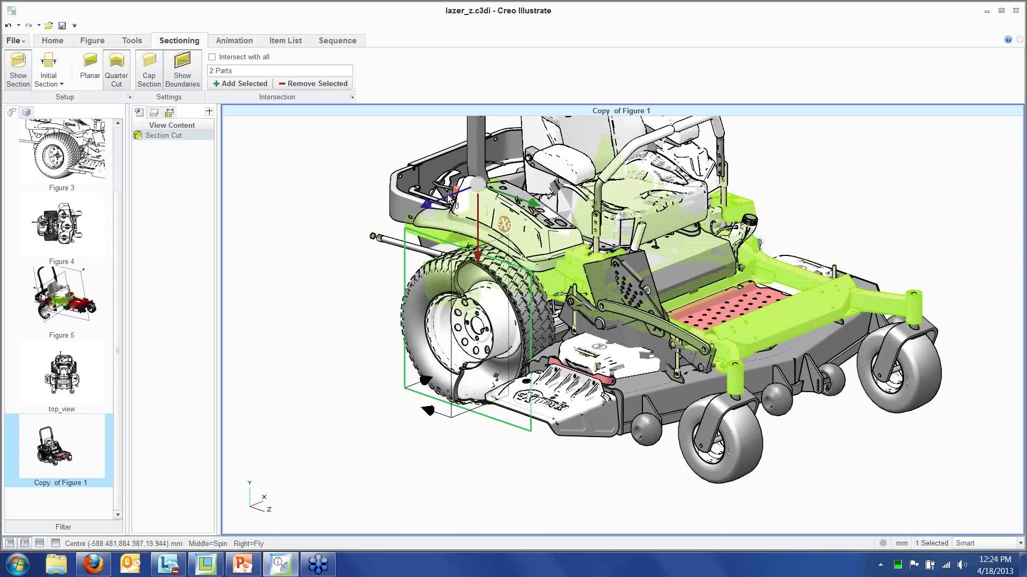
left_click_drag(453, 203, 452, 200)
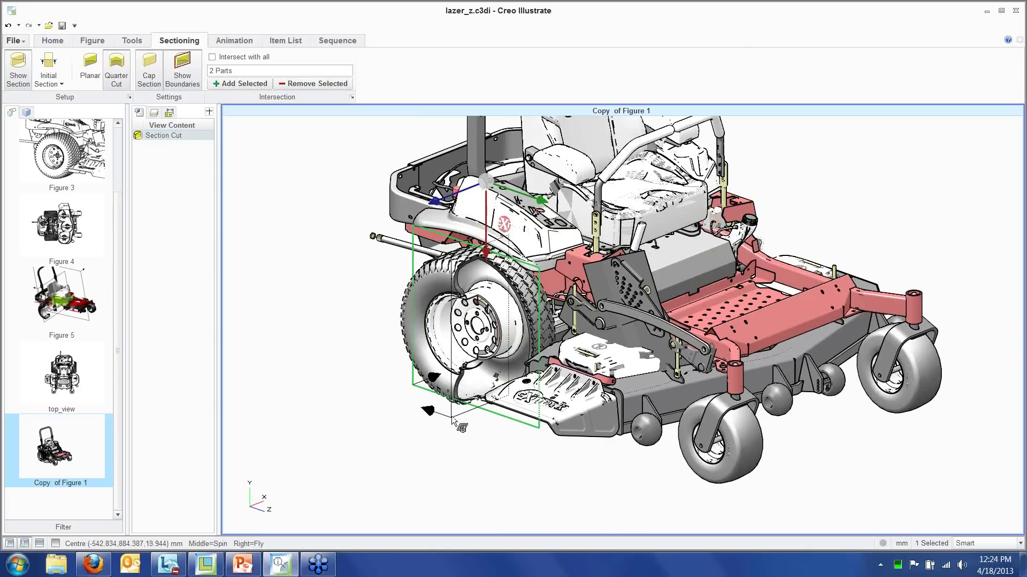
left_click_drag(547, 251, 598, 162)
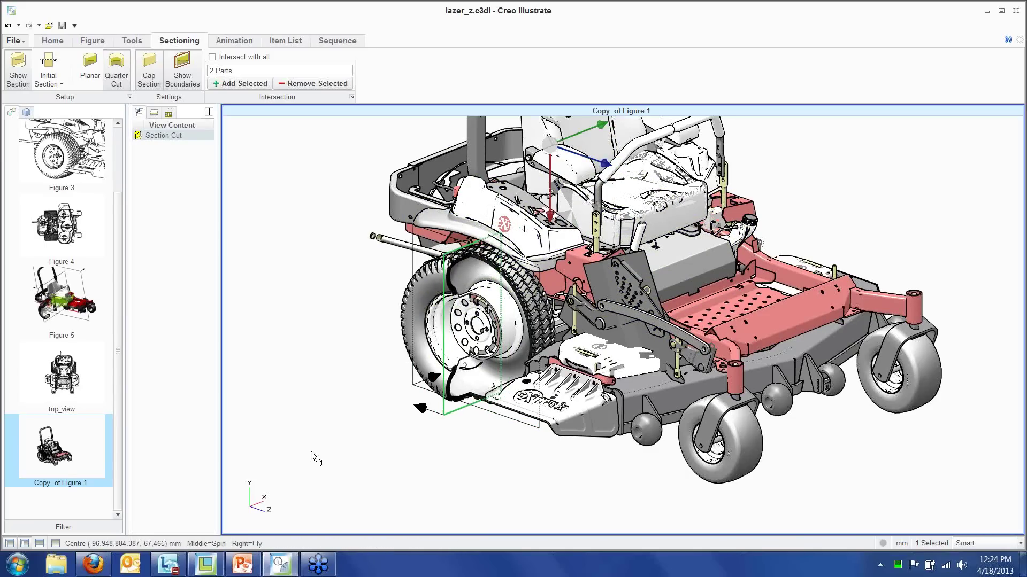
scroll(478, 335, "up", 1)
scroll(477, 335, "up", 5)
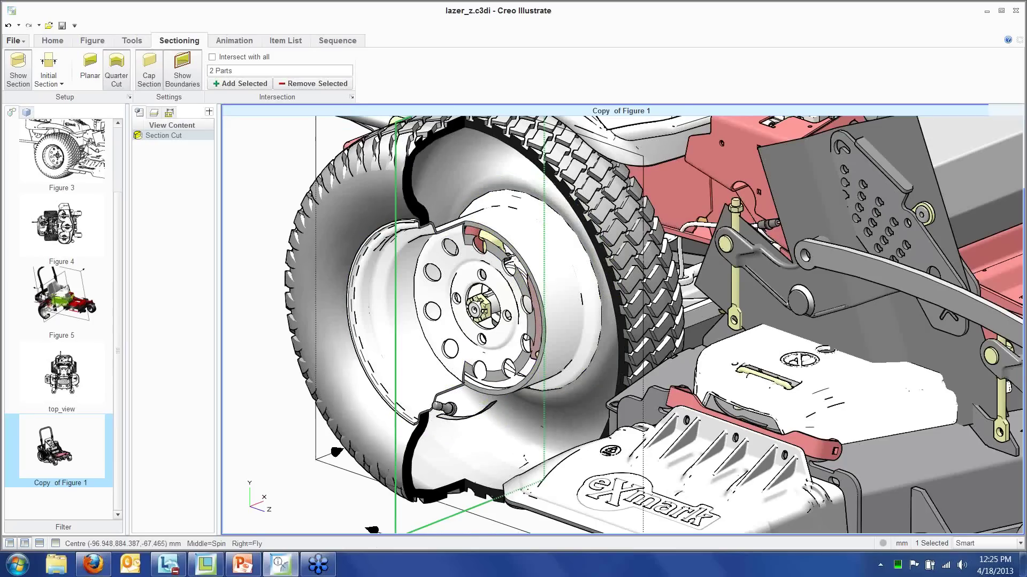
Update the copied figure's thumbnail and rename it 'wheel cross section'
left_click(61, 474)
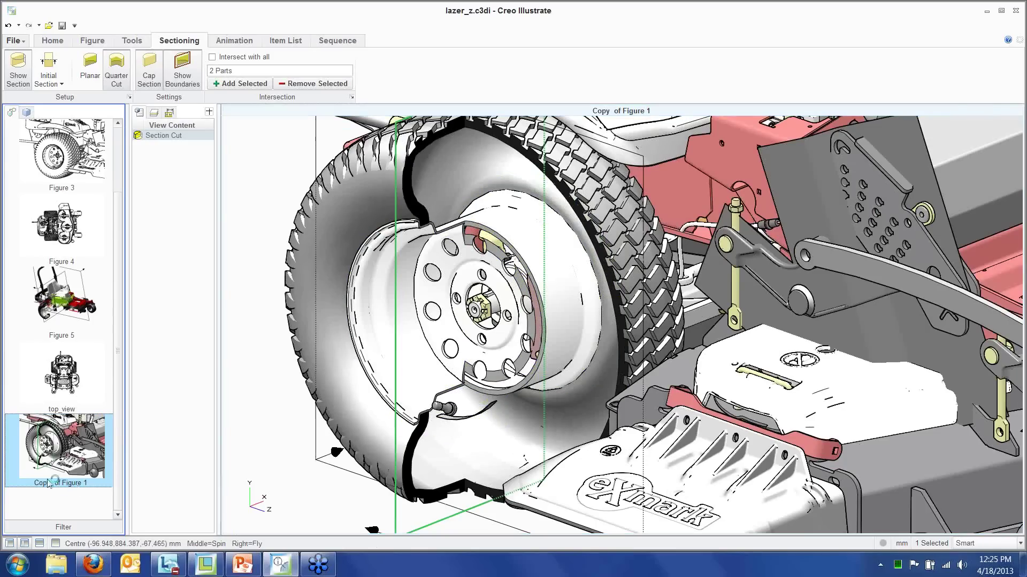
right_click(65, 465)
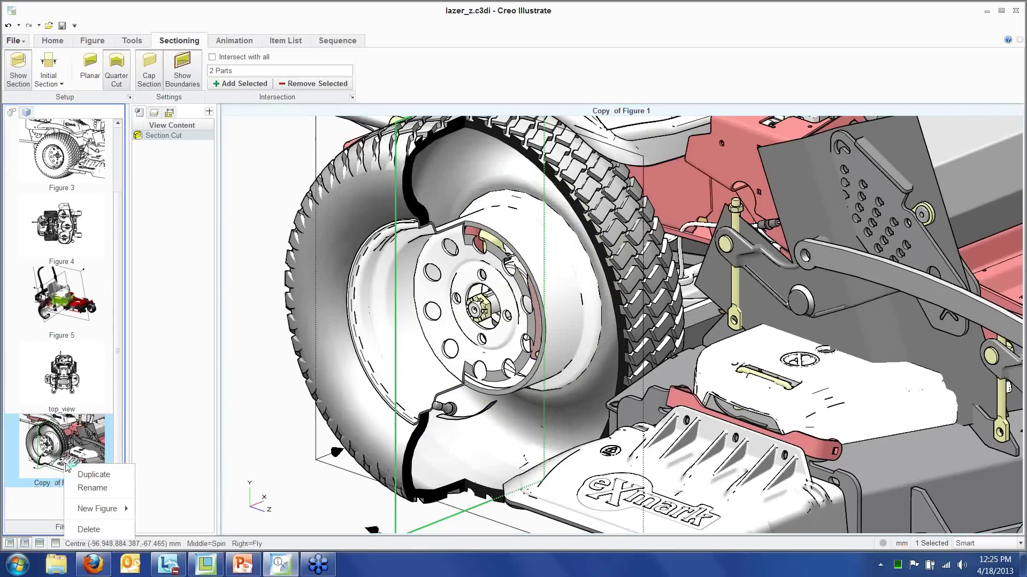
left_click(93, 489)
key("BackSpace")
key("BackSpace")
key("BackSpace")
key("BackSpace")
key("BackSpace")
key("BackSpace")
key("BackSpace")
type("wheel cross section")
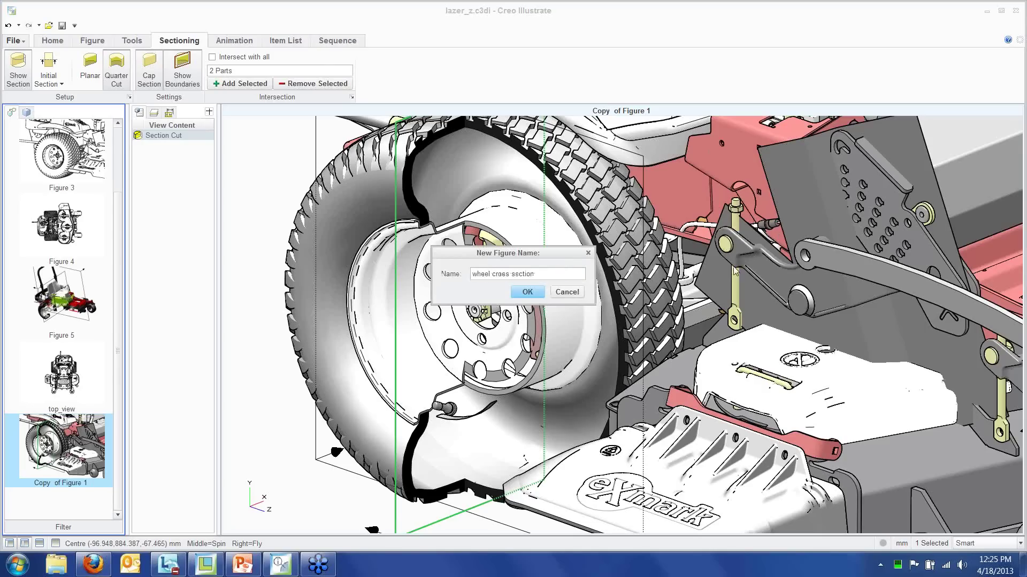
left_click(534, 296)
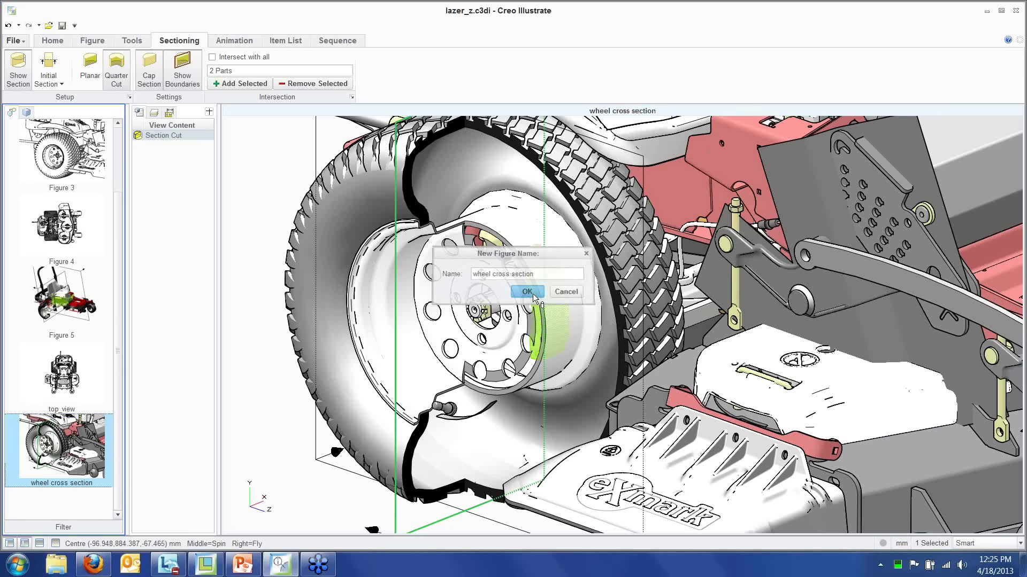
Clear the selection and switch back to Figure 1
scroll(646, 293, "down", 5)
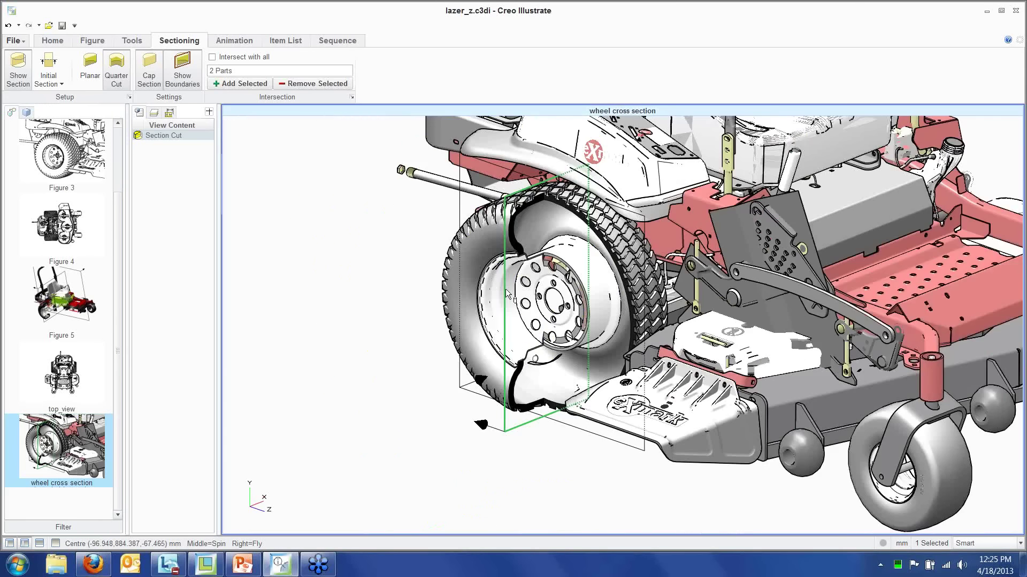
scroll(470, 295, "up", 3)
left_click(240, 120)
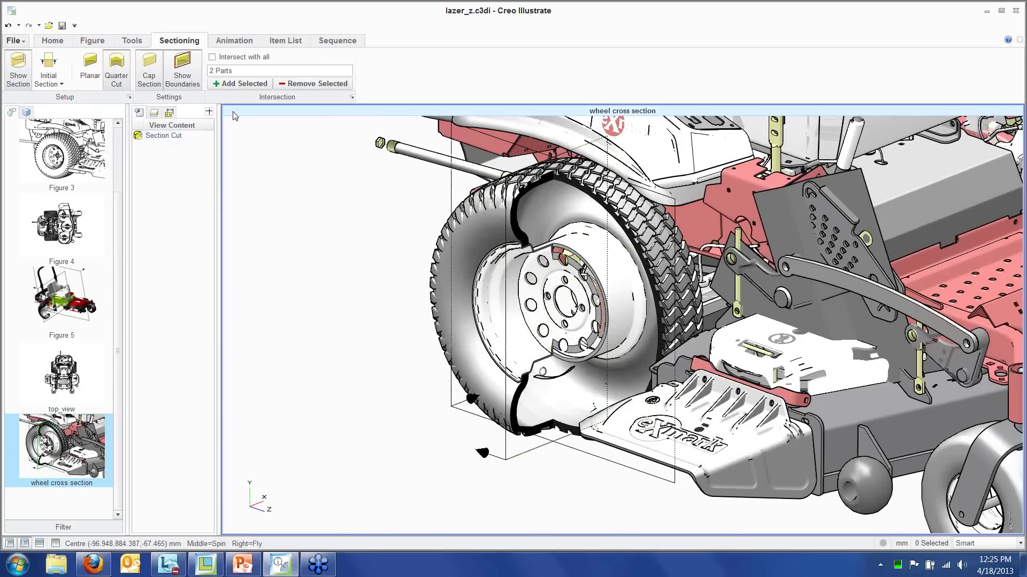
left_click_drag(119, 264, 118, 153)
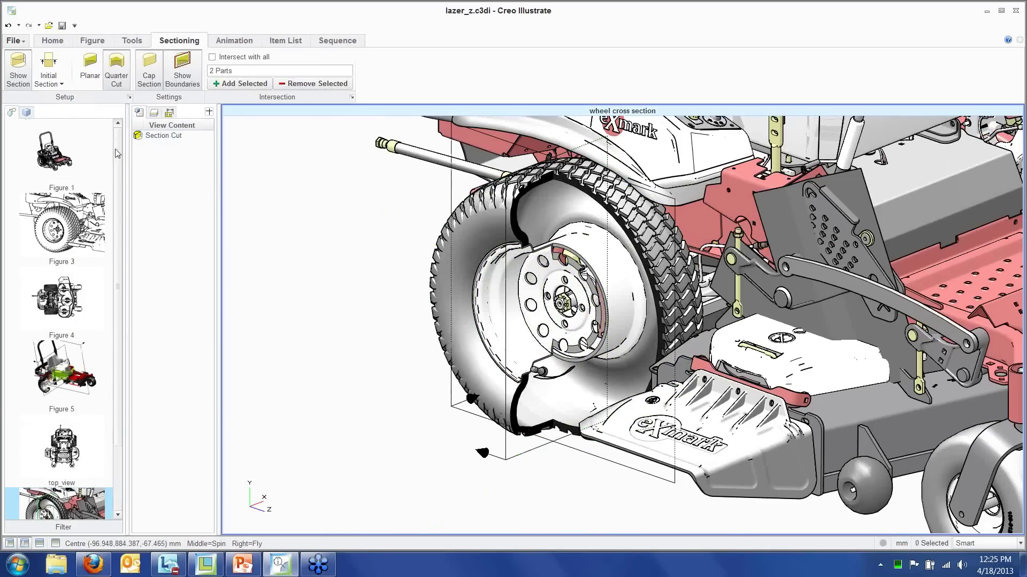
left_click(56, 161)
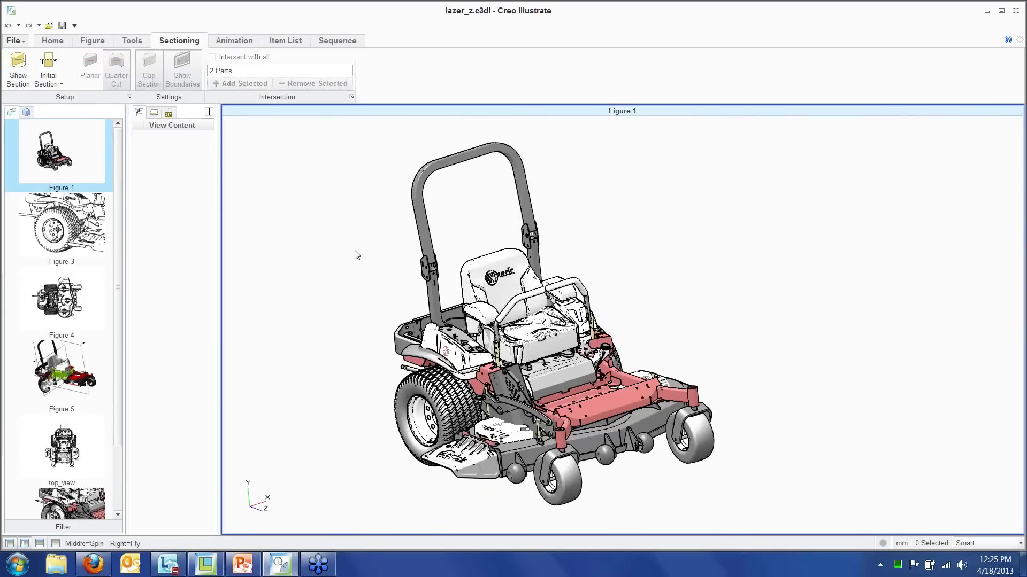
Show the Tools tab's measurement and construction tools and zoom in on Figure 1's mower
left_click(132, 41)
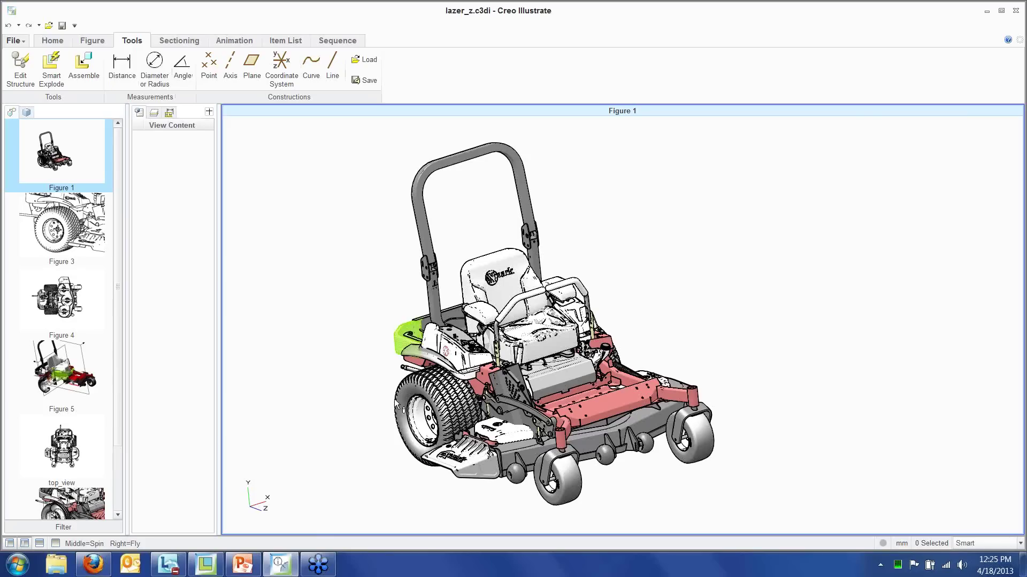
scroll(672, 476, "up", 3)
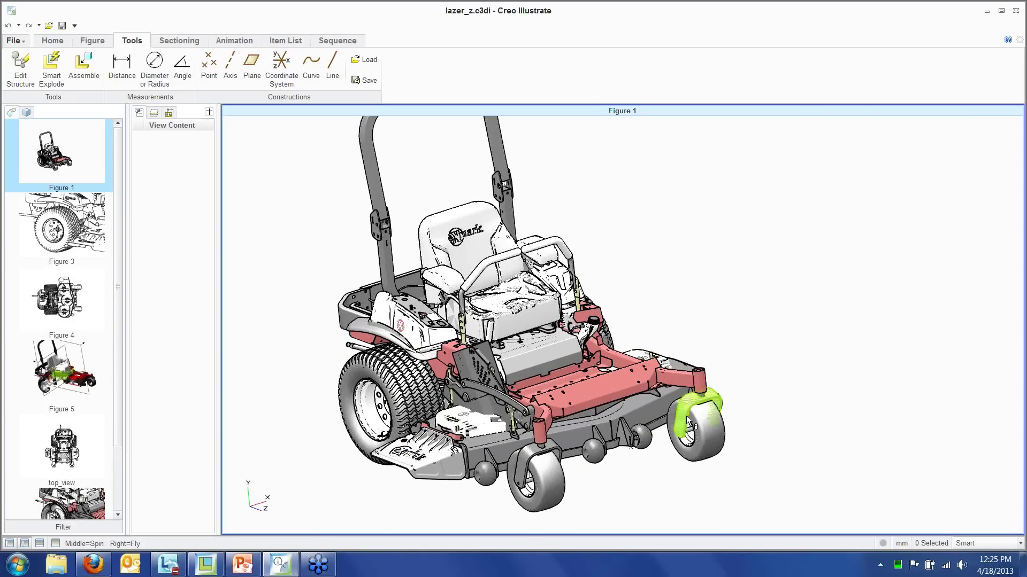
Measure a distance between faces on the two front caster forks of the mower
left_click(122, 68)
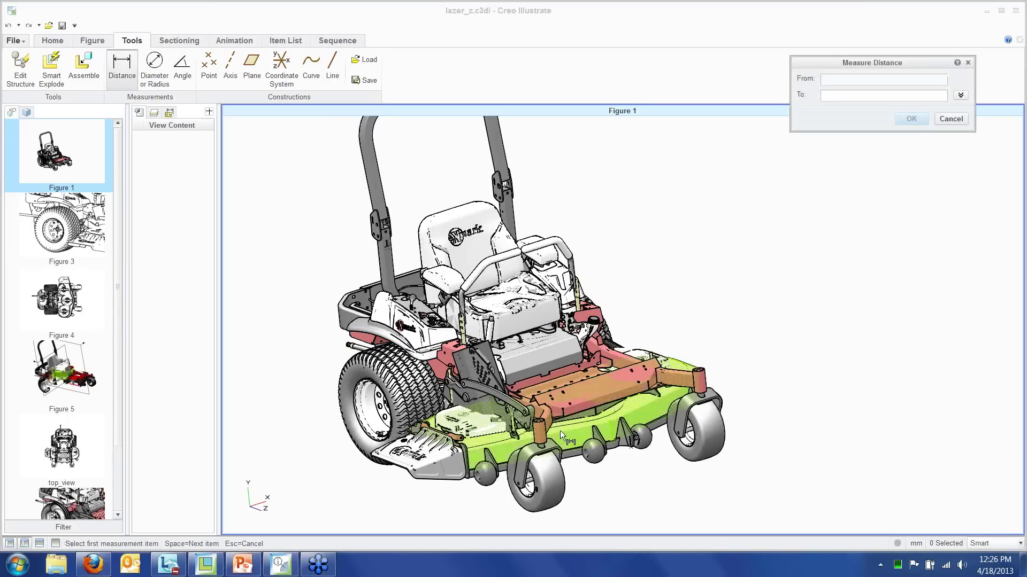
left_click(532, 451)
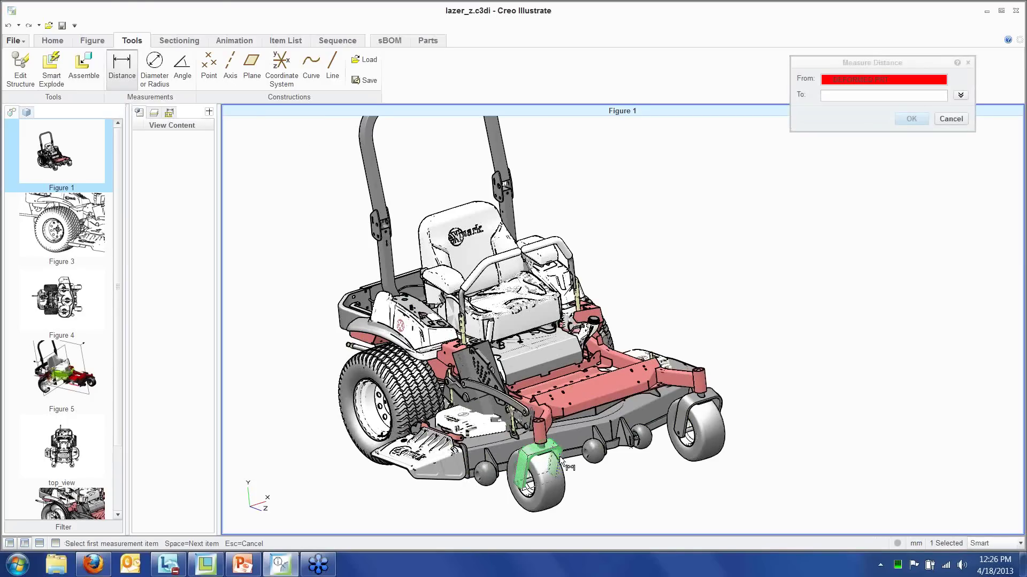
left_click(523, 469)
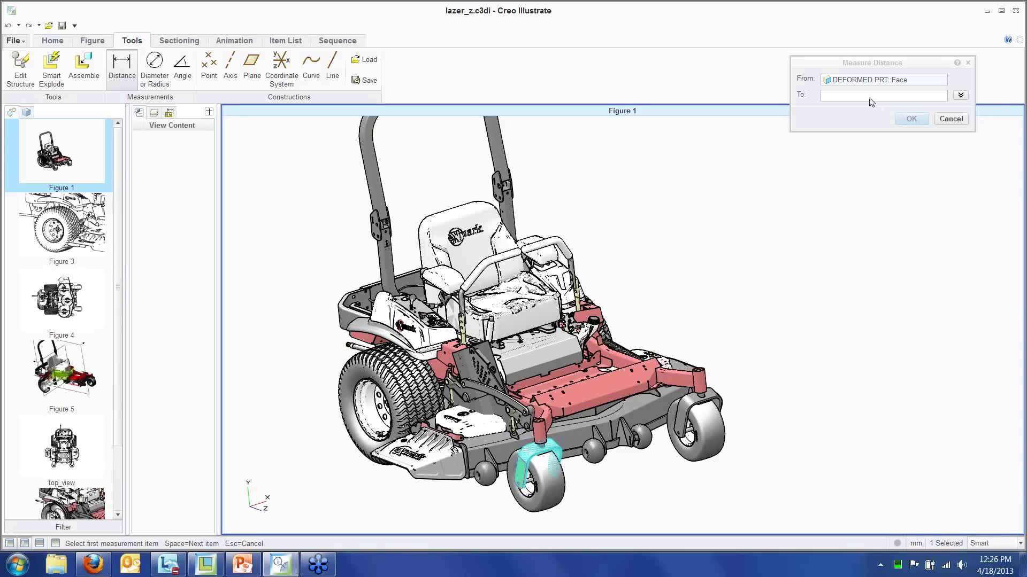
left_click(718, 396)
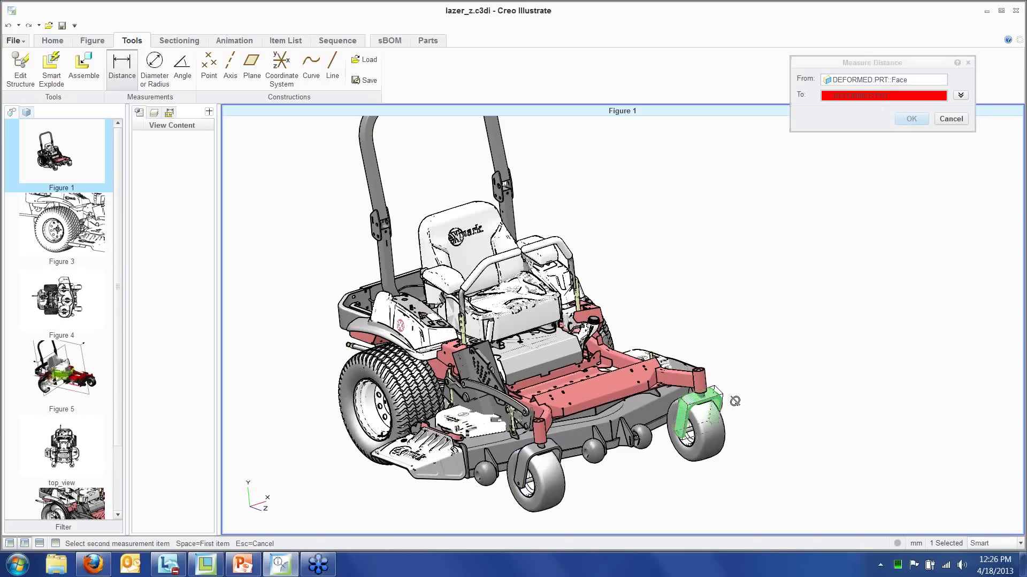
middle_click_drag(735, 401, 424, 410)
left_click(409, 413)
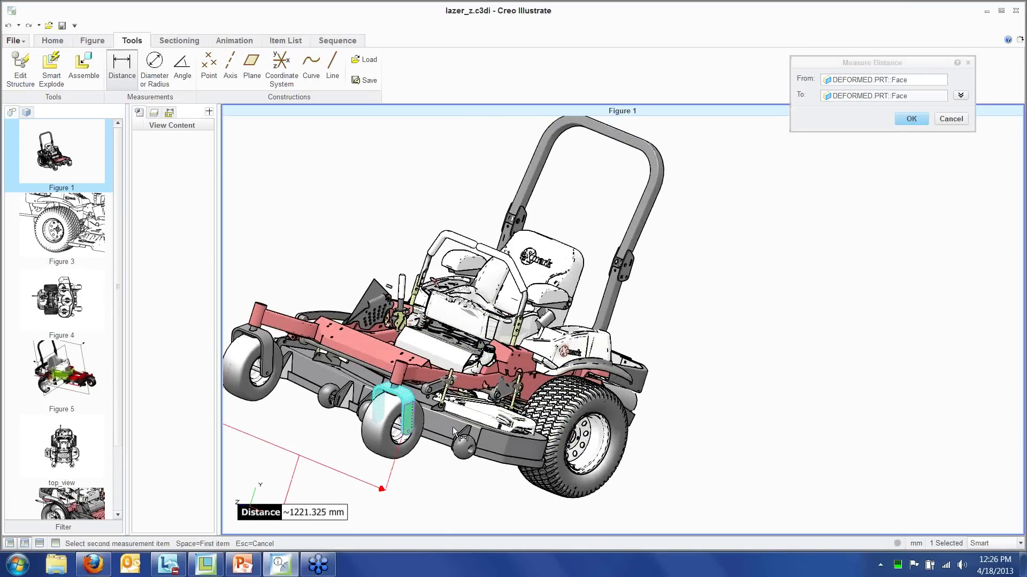
Place the 1221.325 mm distance label, accept the measurement, and update Figure 1's thumbnail
scroll(774, 357, "down", 3)
scroll(454, 468, "up", 3)
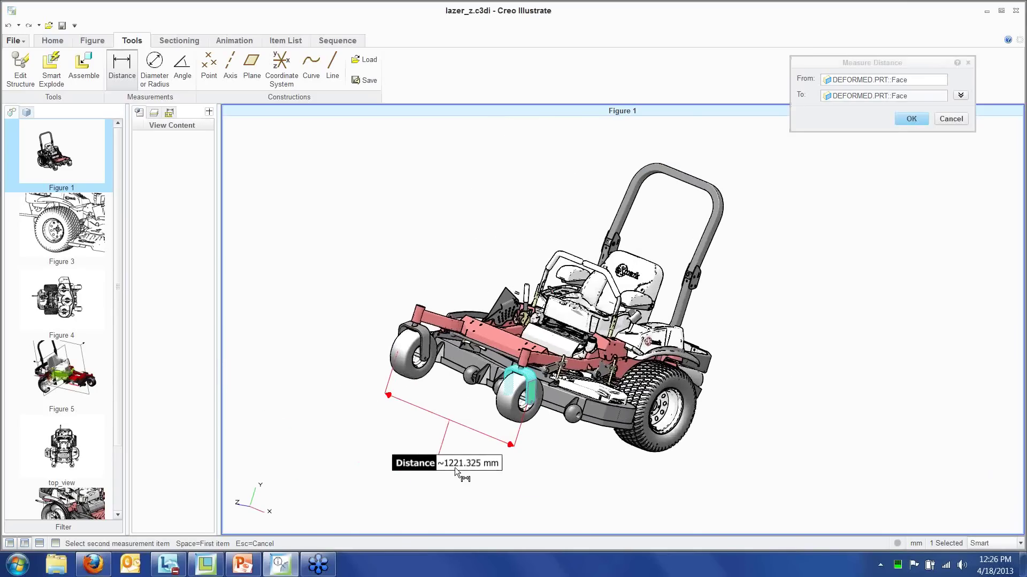
scroll(455, 465, "up", 2)
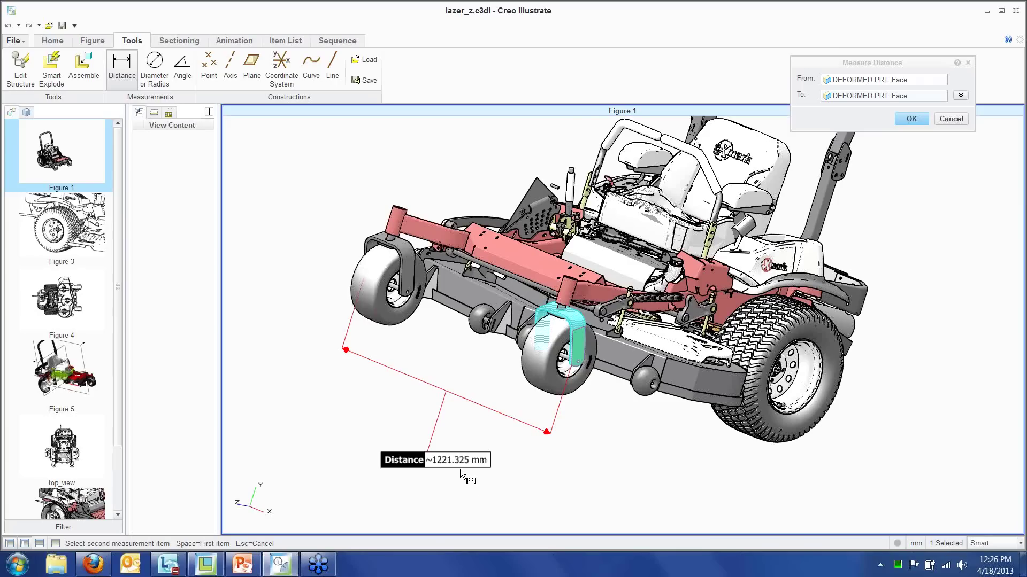
left_click_drag(413, 464, 429, 354)
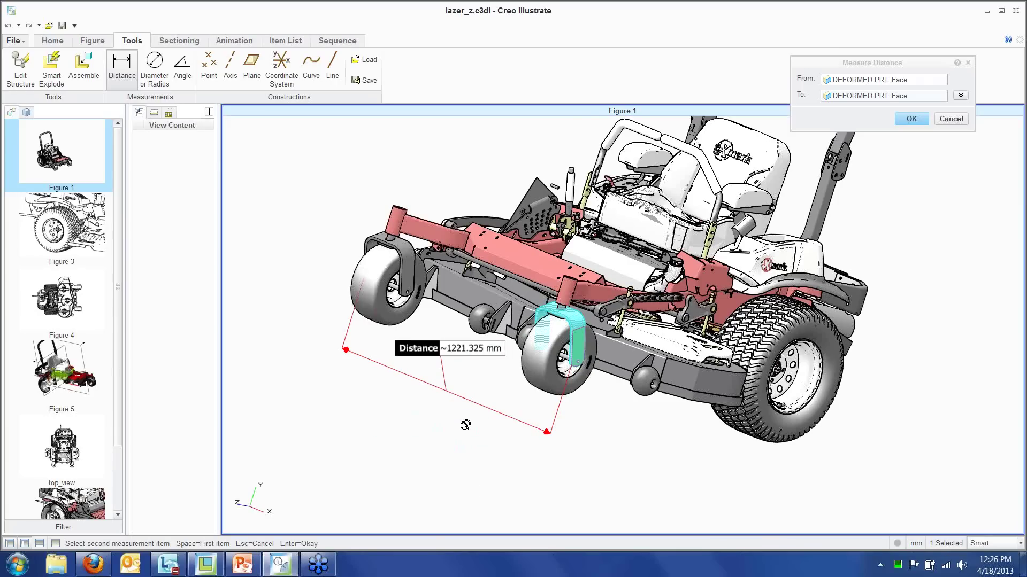
middle_click_drag(466, 424, 469, 454)
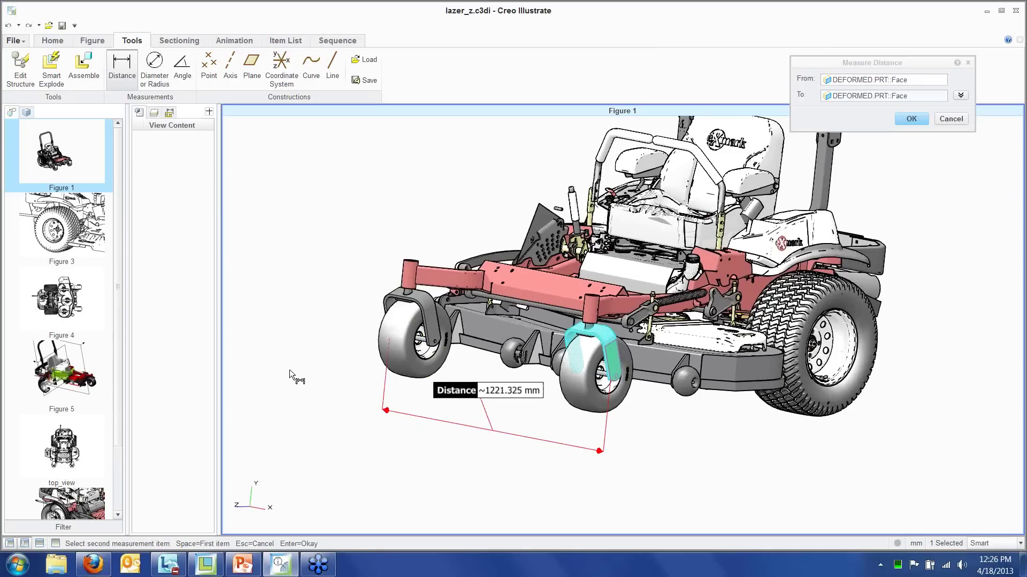
left_click(911, 119)
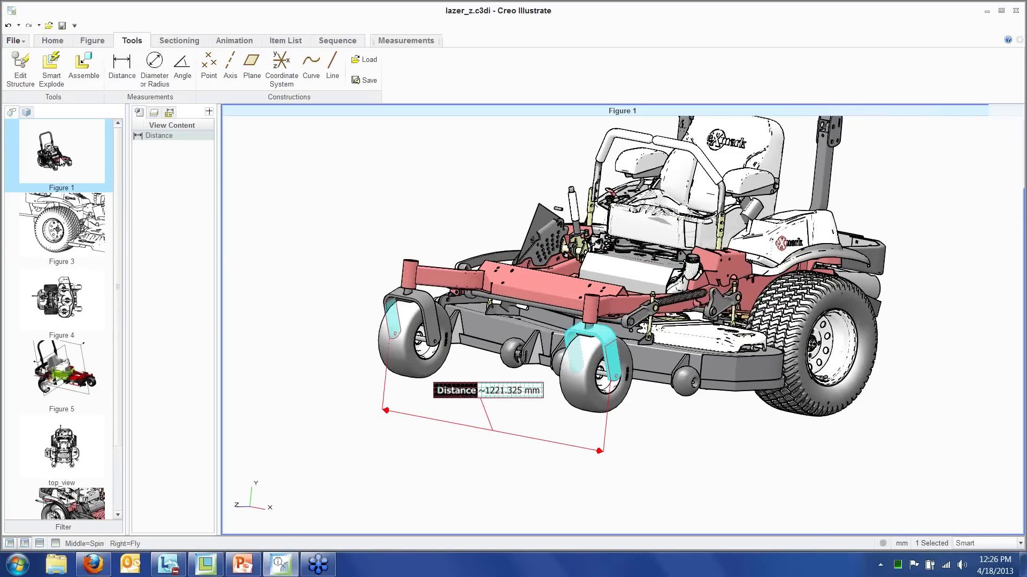
left_click(60, 180)
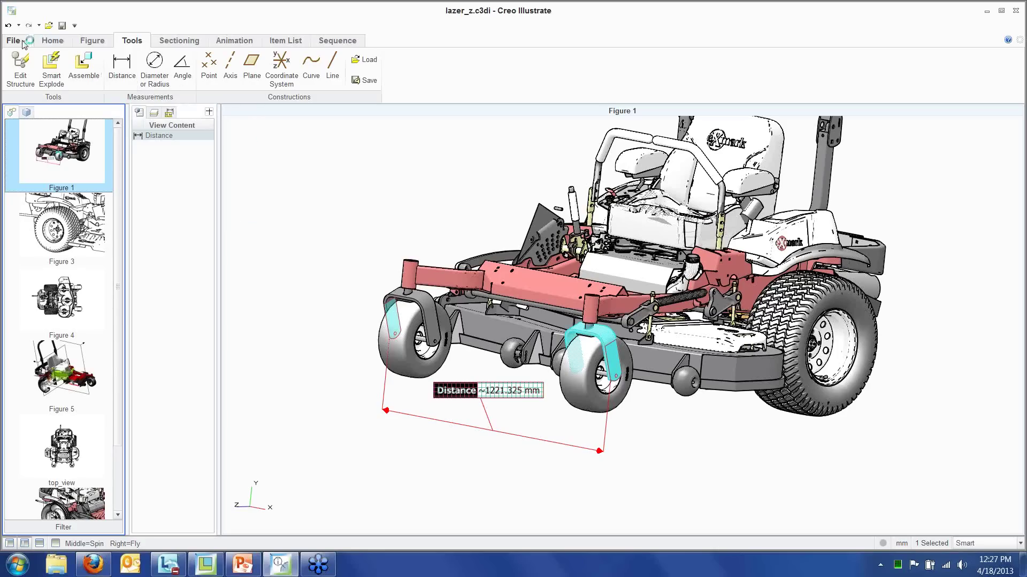
Open drill.c3di from drill_models without saving the mower, updating the changed drill_body link
left_click(49, 27)
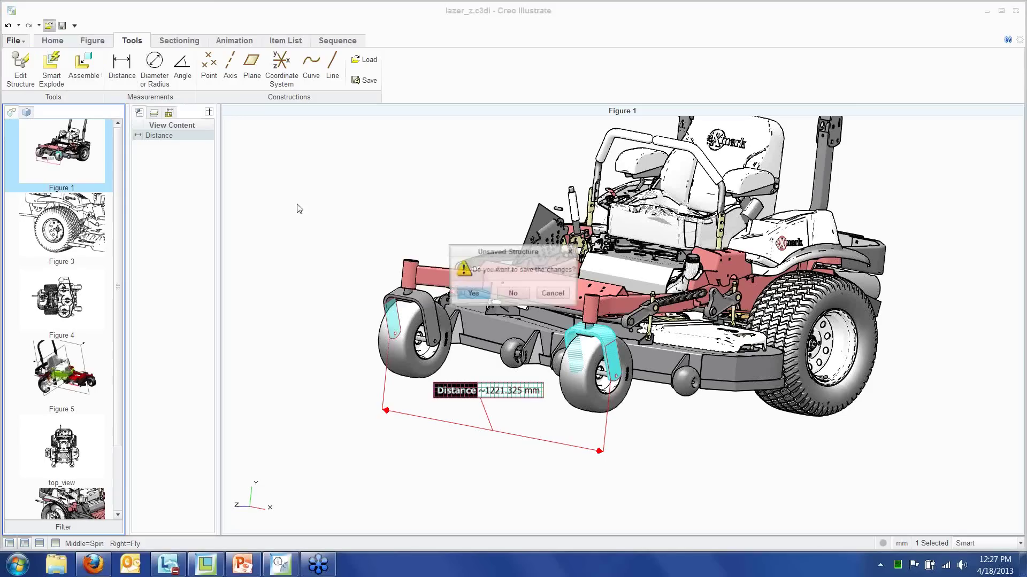
left_click(513, 294)
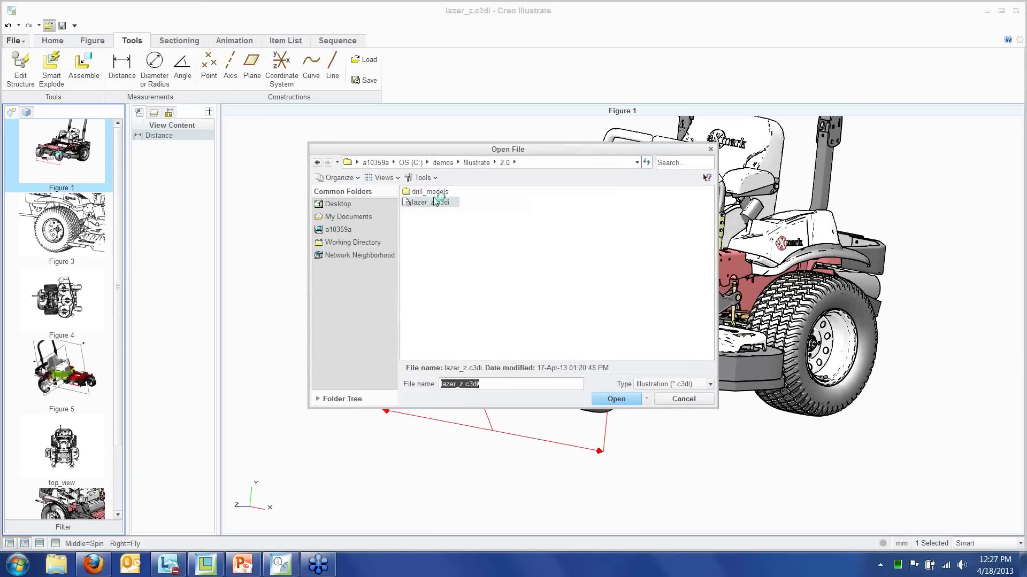
left_click(434, 201)
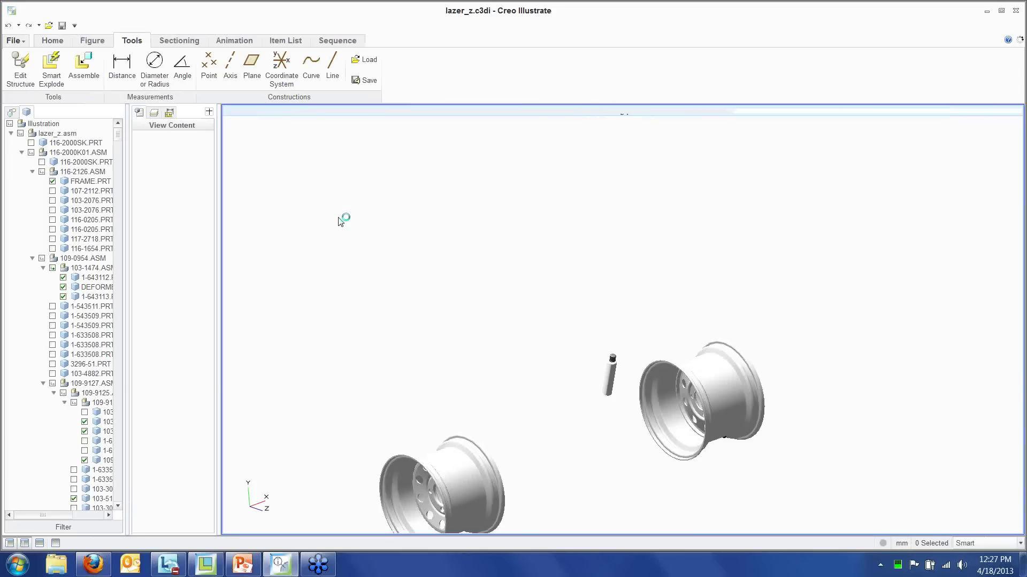
left_click(48, 25)
double_click(420, 192)
left_click(425, 192)
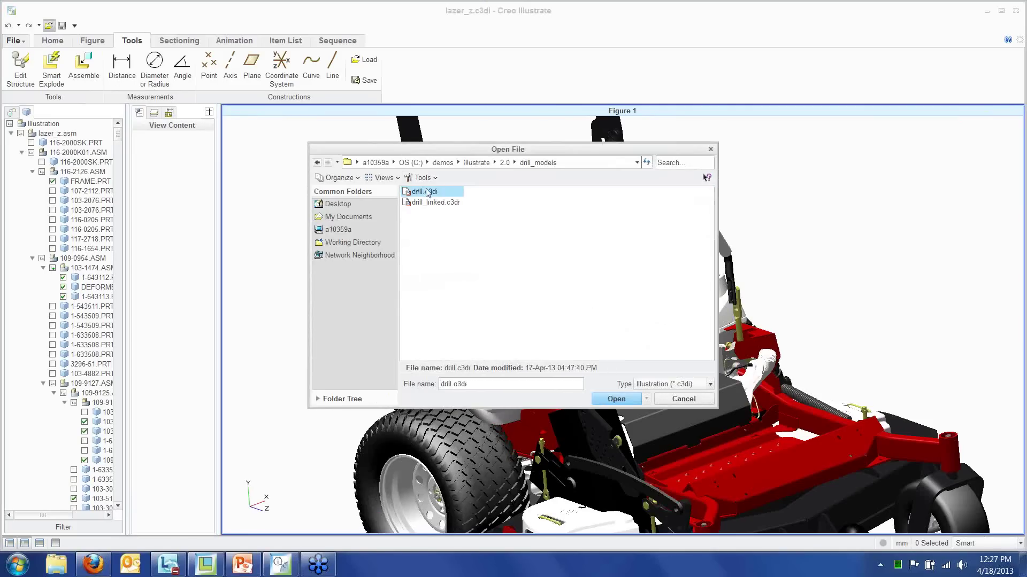
double_click(431, 192)
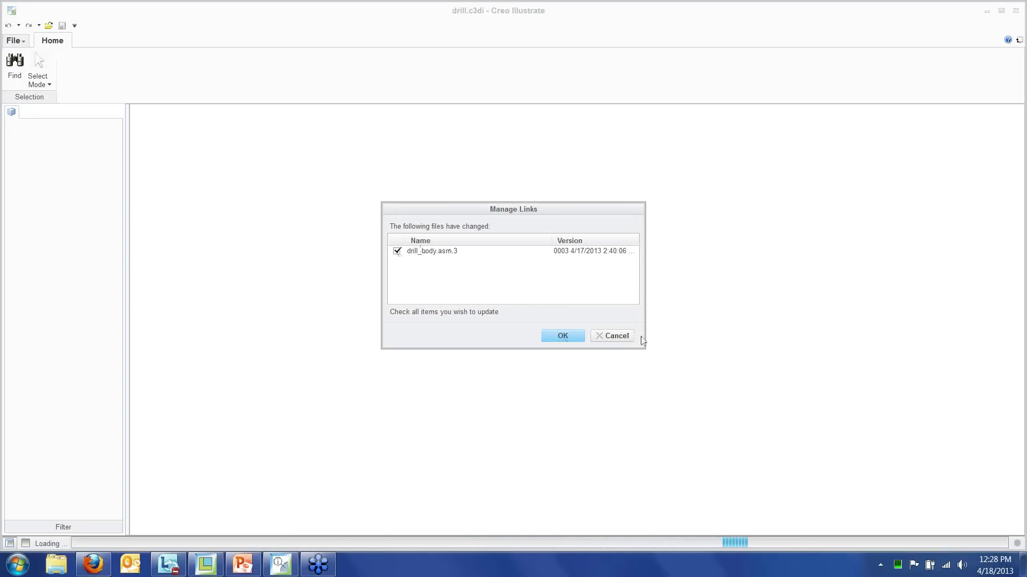
left_click(563, 336)
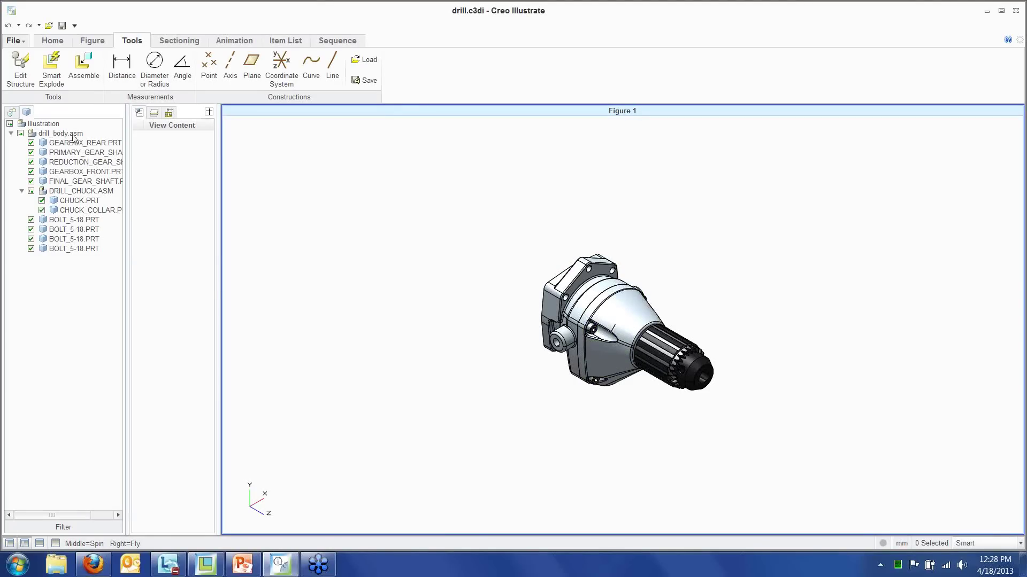
Switch the left panel to the drill's Figures list to show its thumbnails
left_click(12, 113)
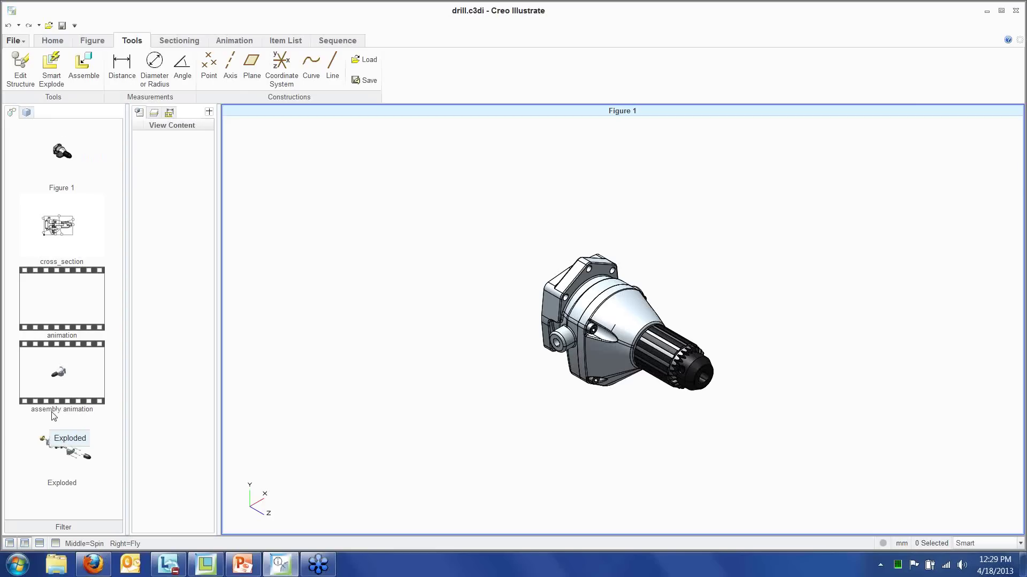
View the drill's Figure 1, cross_section and animation figures
left_click(60, 160)
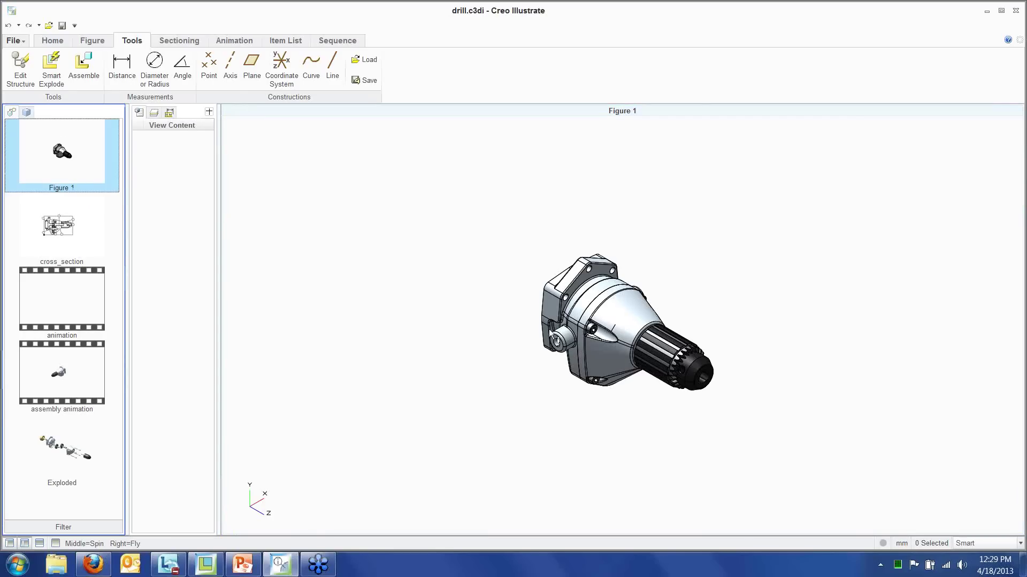
left_click(67, 230)
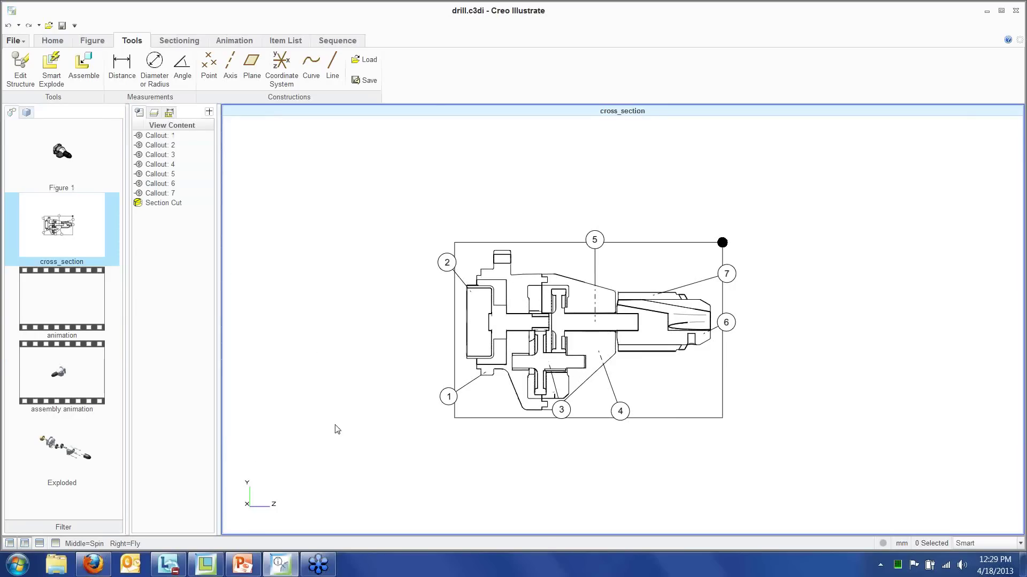
left_click(58, 304)
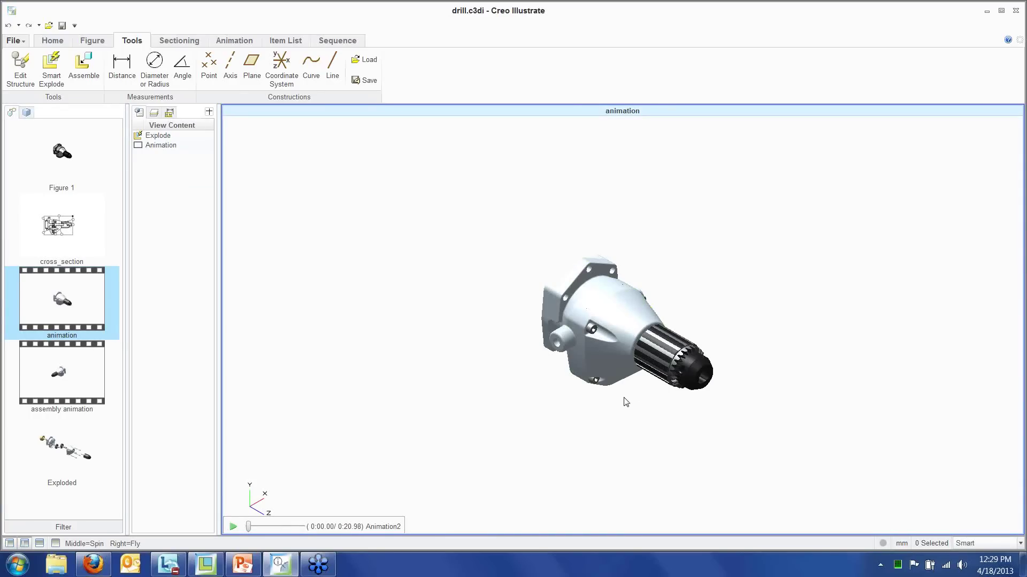
middle_click_drag(623, 401, 639, 400)
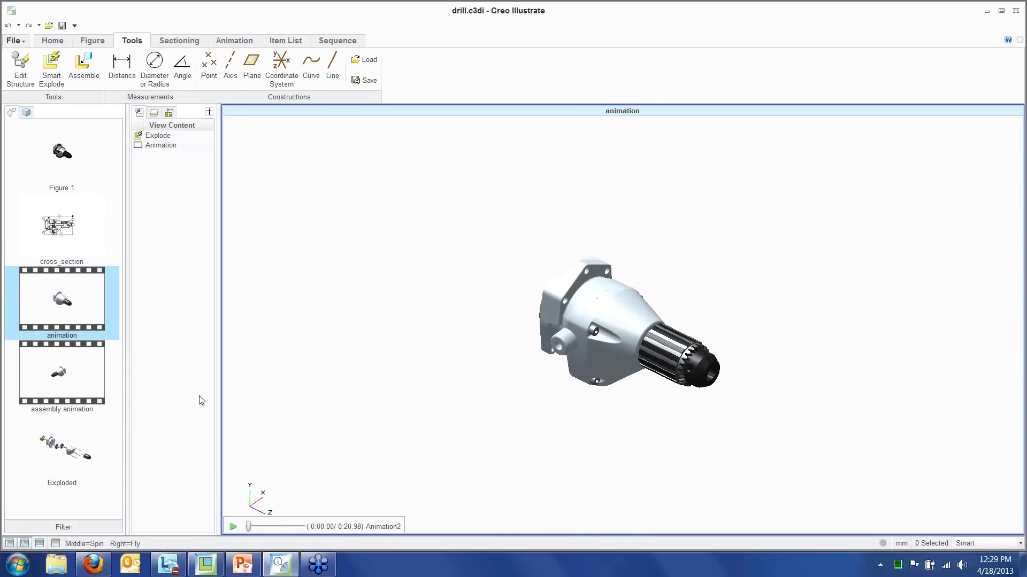
Check the assembly animation and Exploded figures, then play the animation figure to 20.98 s
left_click(73, 370)
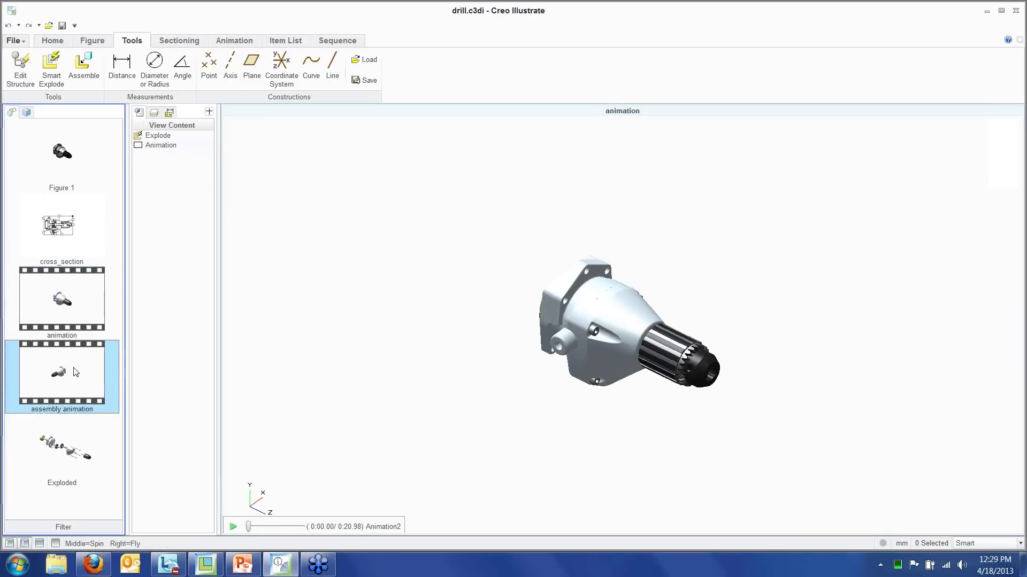
left_click(71, 301)
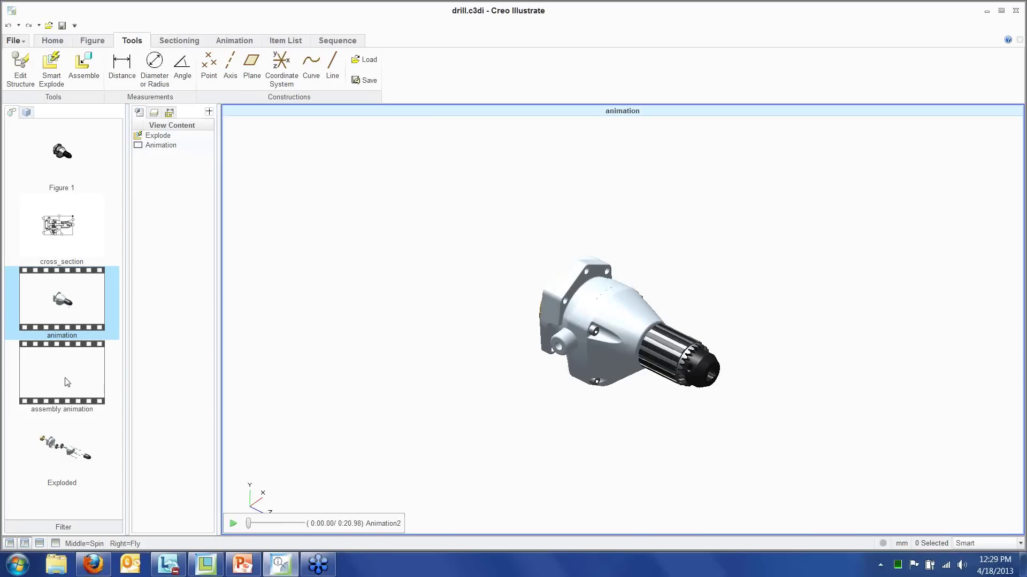
left_click(62, 442)
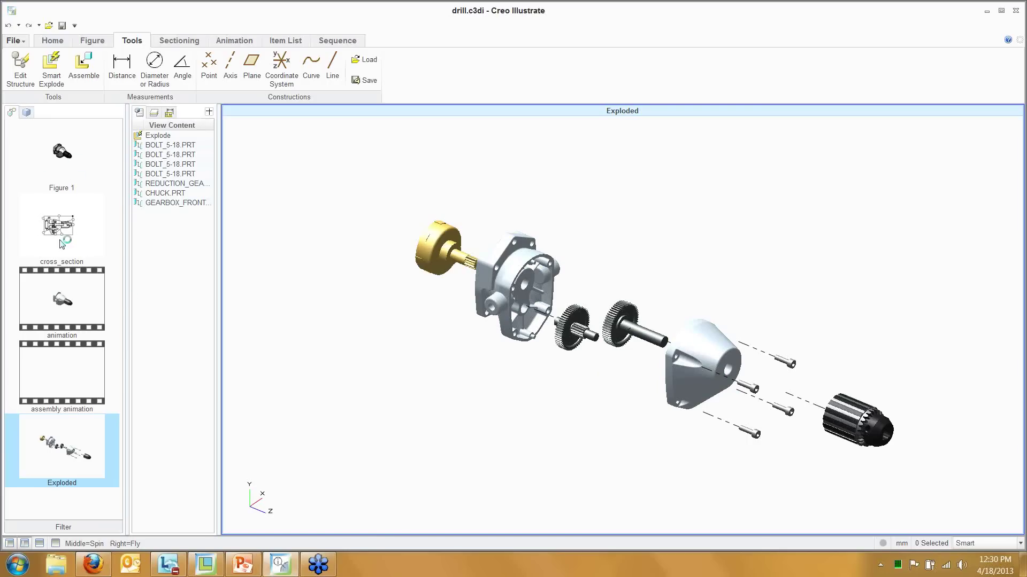
left_click(62, 299)
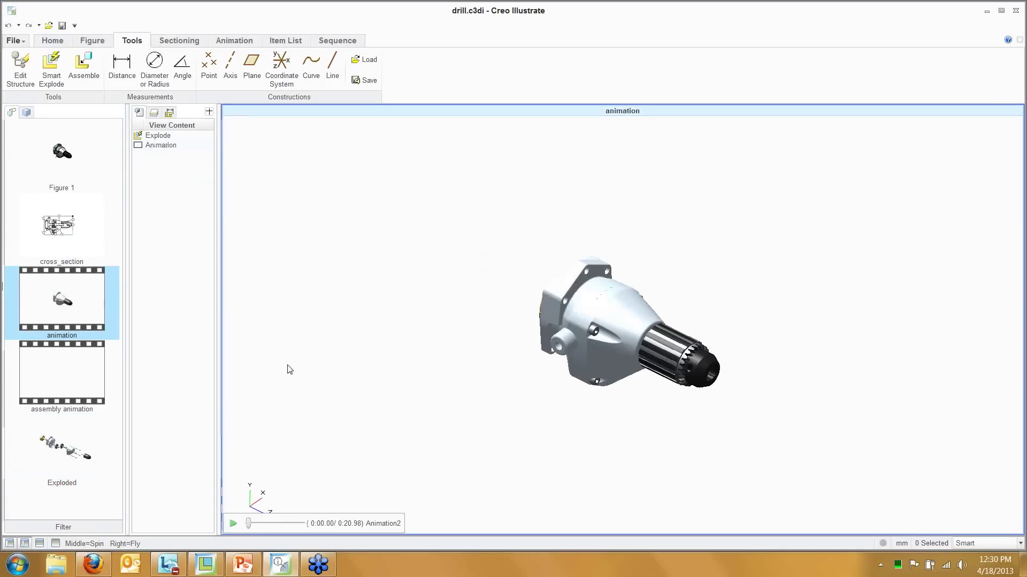
left_click(234, 524)
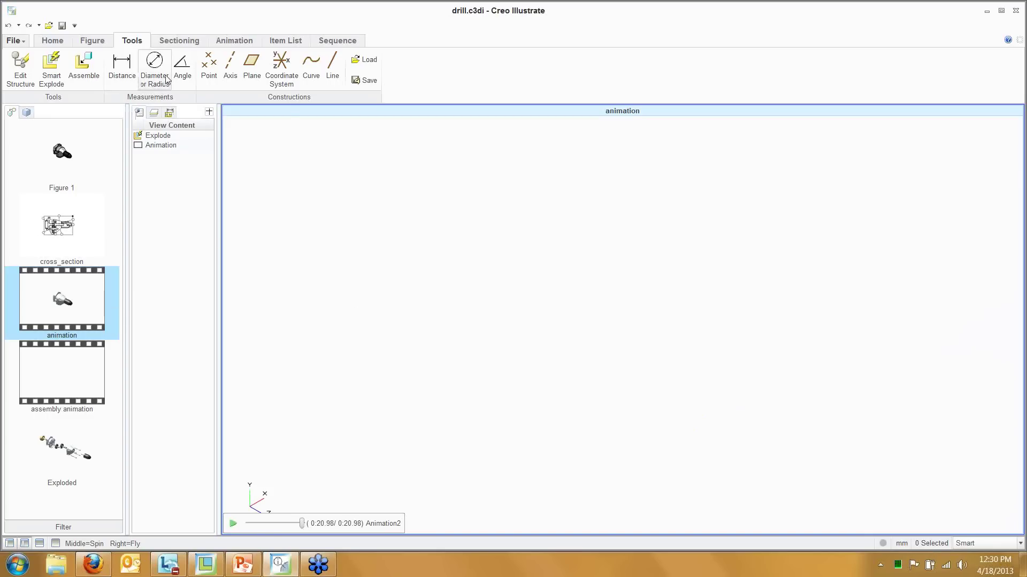
Turn on Advanced animation editing, enlarge the timeline panel, and replay Animation2 from the start
left_click(234, 41)
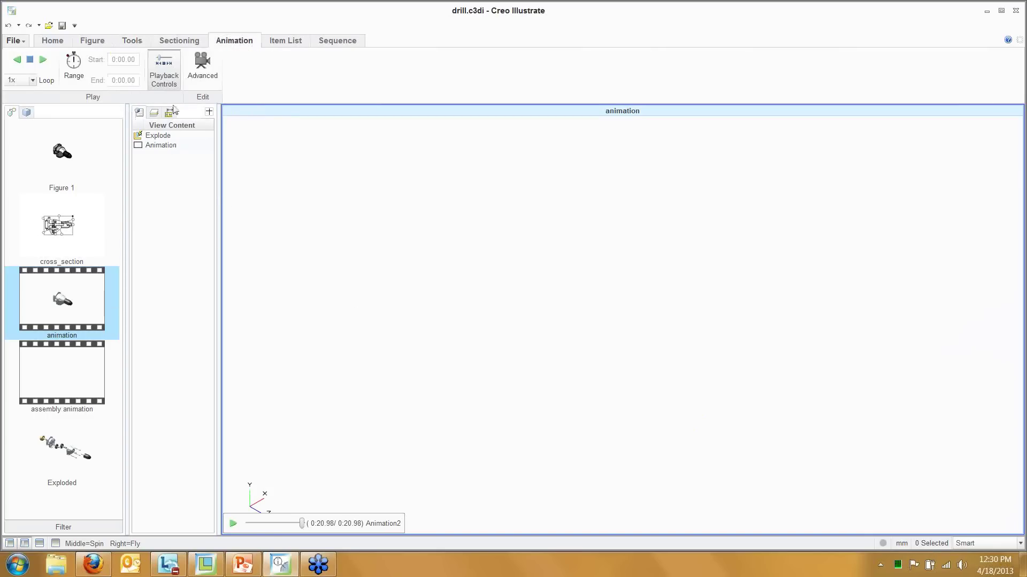
left_click(199, 88)
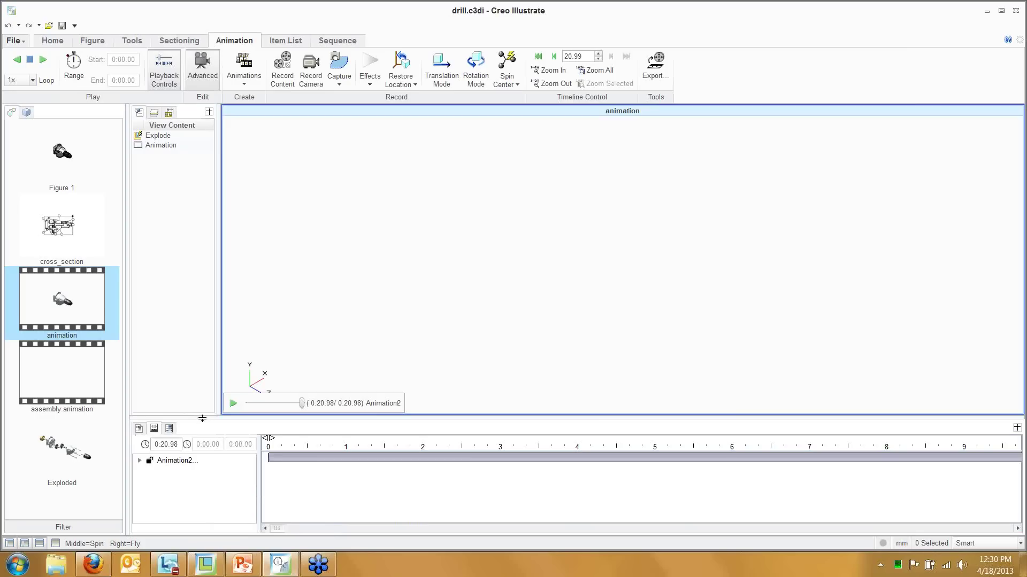
left_click_drag(202, 419, 202, 341)
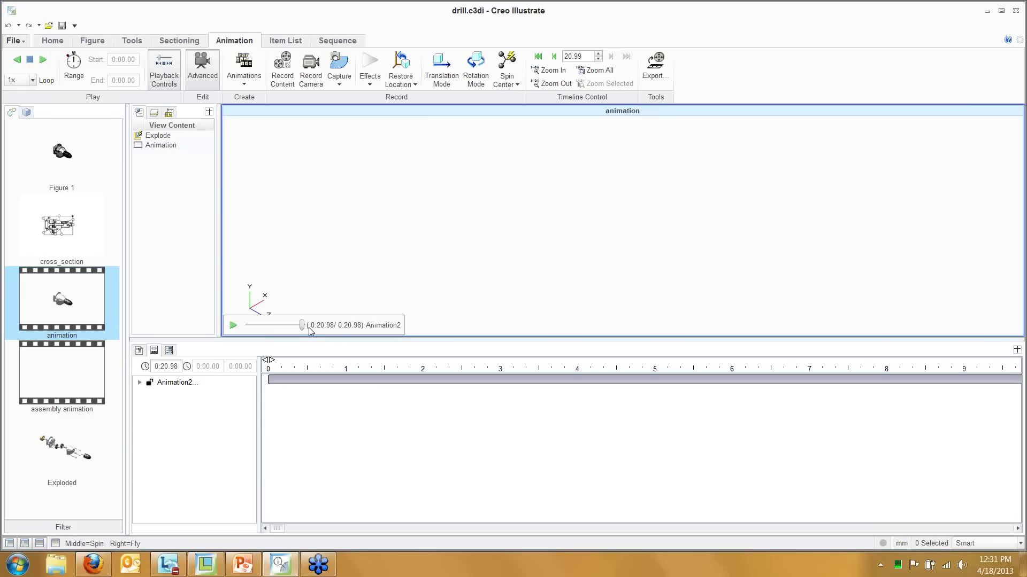
left_click(233, 326)
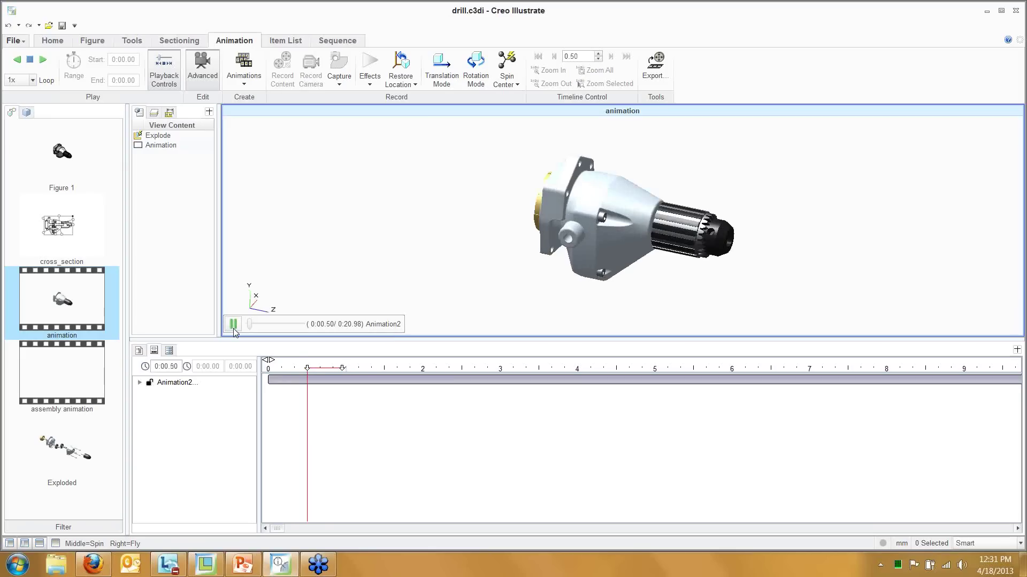
Expand Animation2 to list its part tracks and zoom the timeline out
left_click(140, 384)
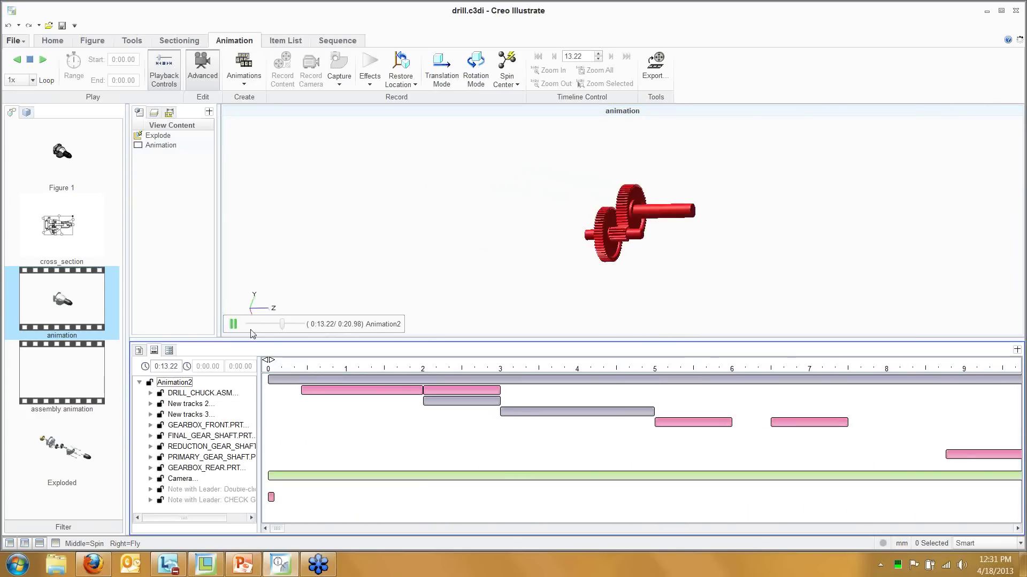
left_click(451, 389)
left_click(451, 369)
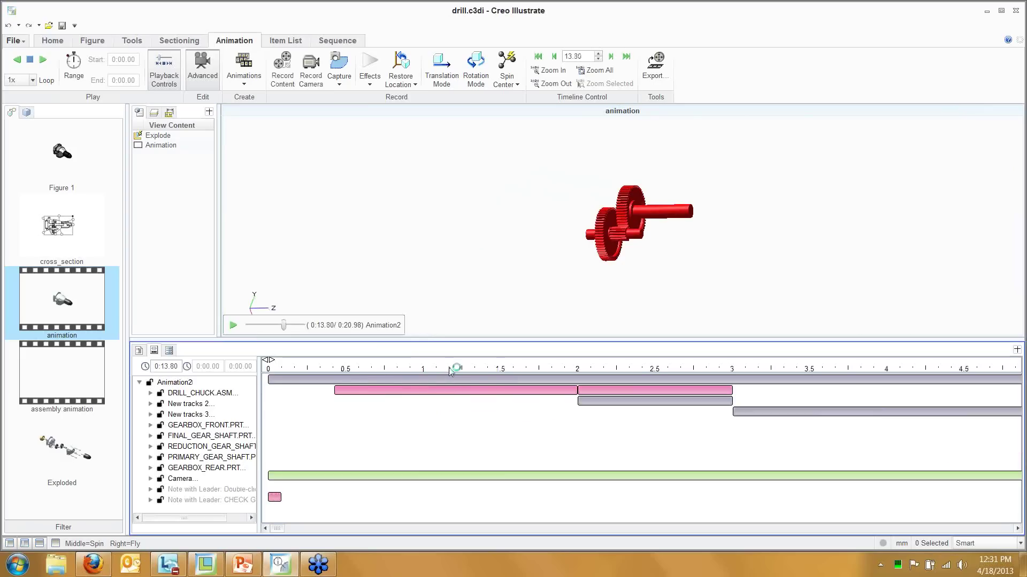
scroll(451, 369, "up", 1)
scroll(451, 369, "down", 1)
scroll(450, 369, "down", 1)
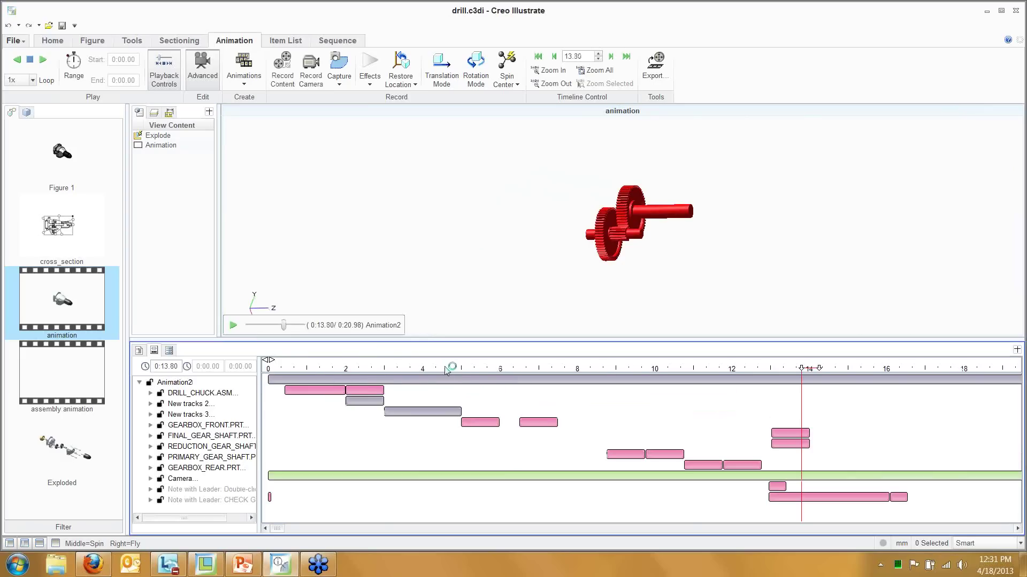
scroll(572, 373, "down", 1)
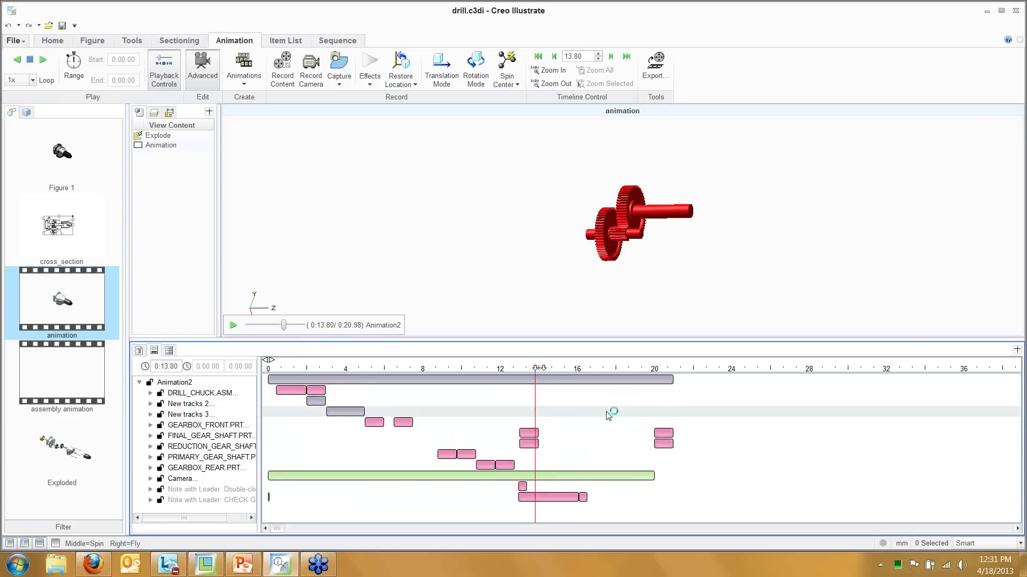
Rewind Animation2 to 0.00 s so the drill shows fully assembled
left_click(291, 328)
left_click_drag(299, 327, 373, 396)
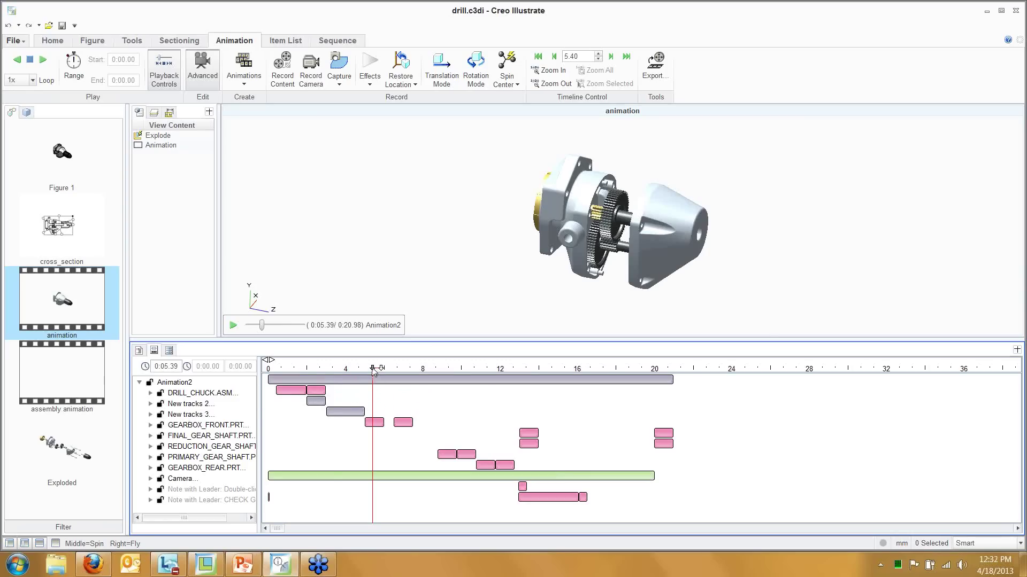
left_click_drag(374, 372, 254, 373)
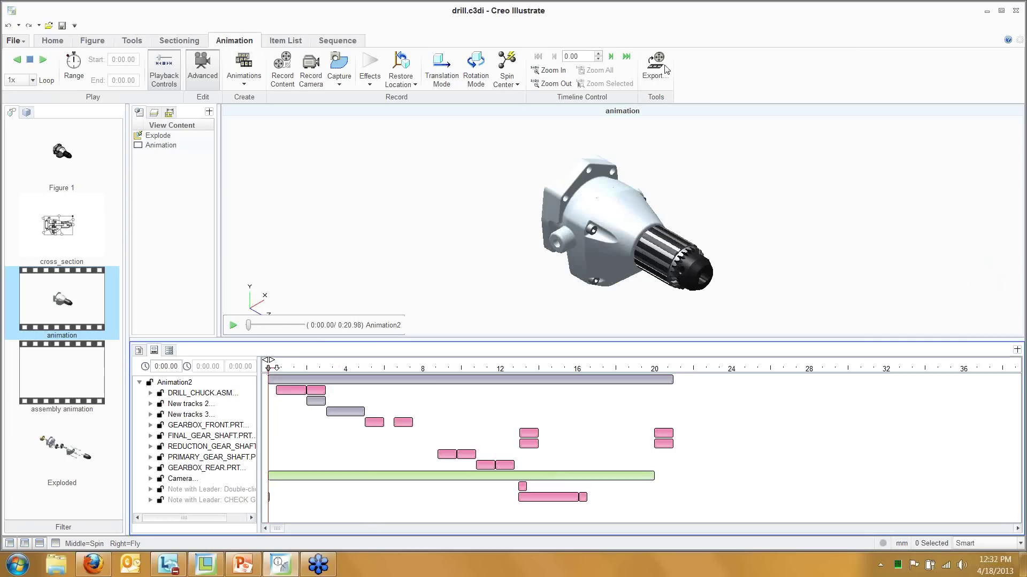
Play the drill animation at 0.1x speed
left_click(33, 81)
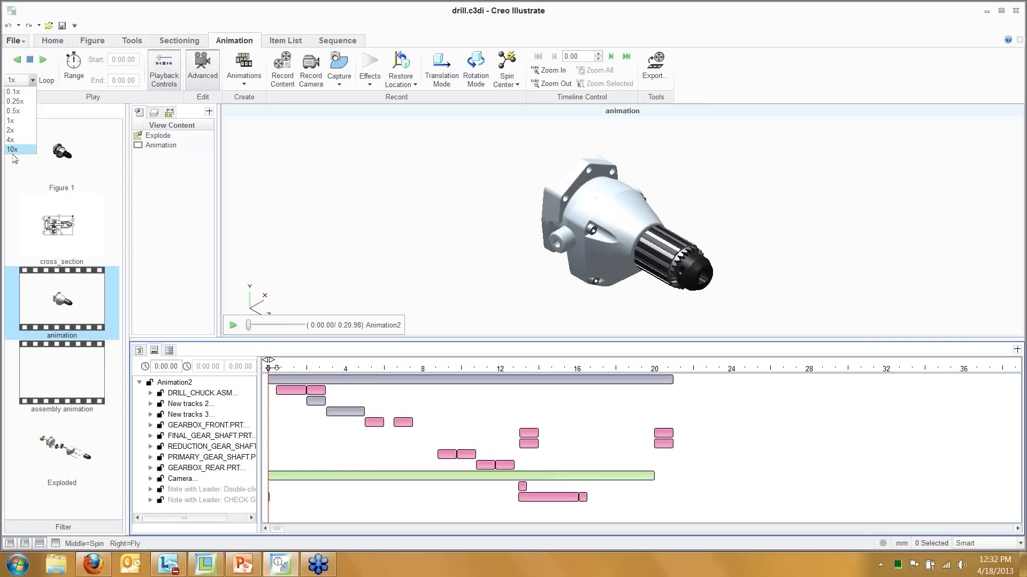
left_click(14, 93)
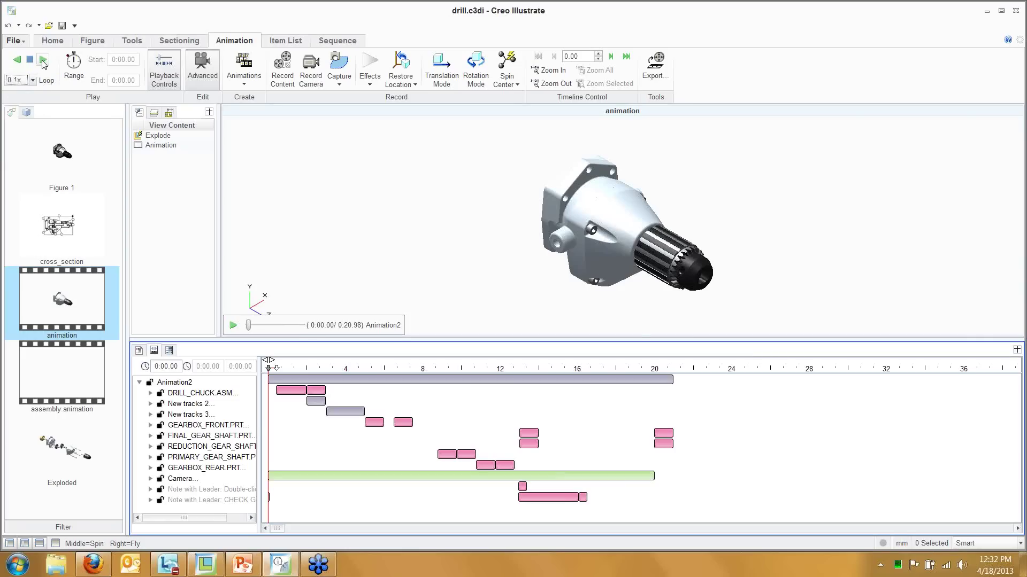
left_click(43, 60)
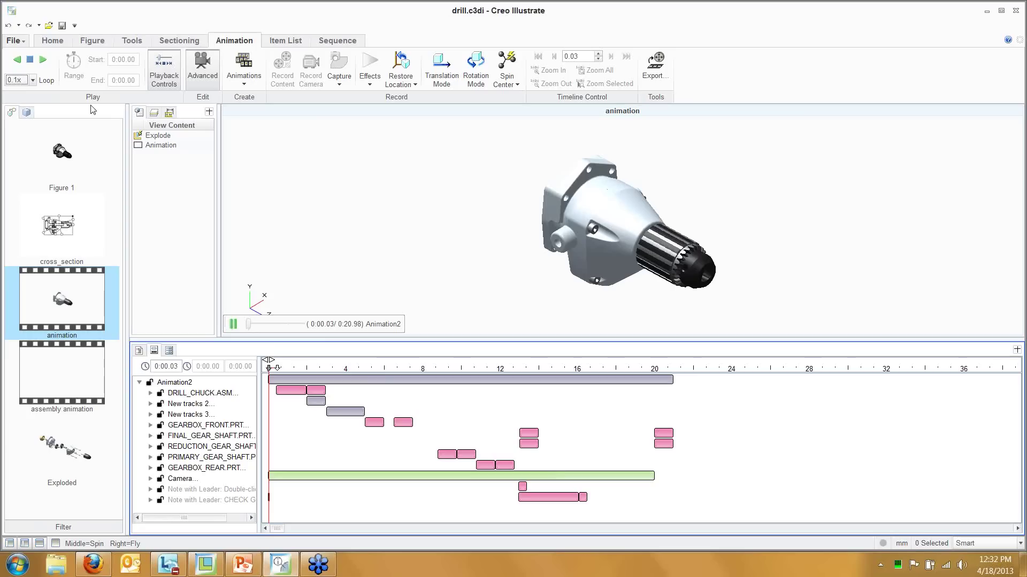
Switch the playback speed to 10x, then restore it to 1x
left_click(31, 80)
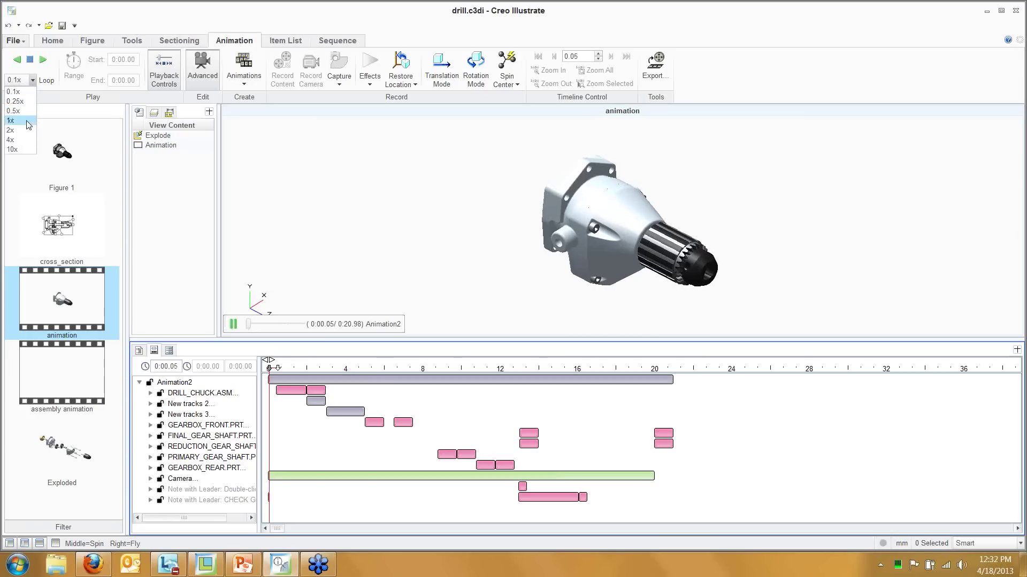
left_click(25, 150)
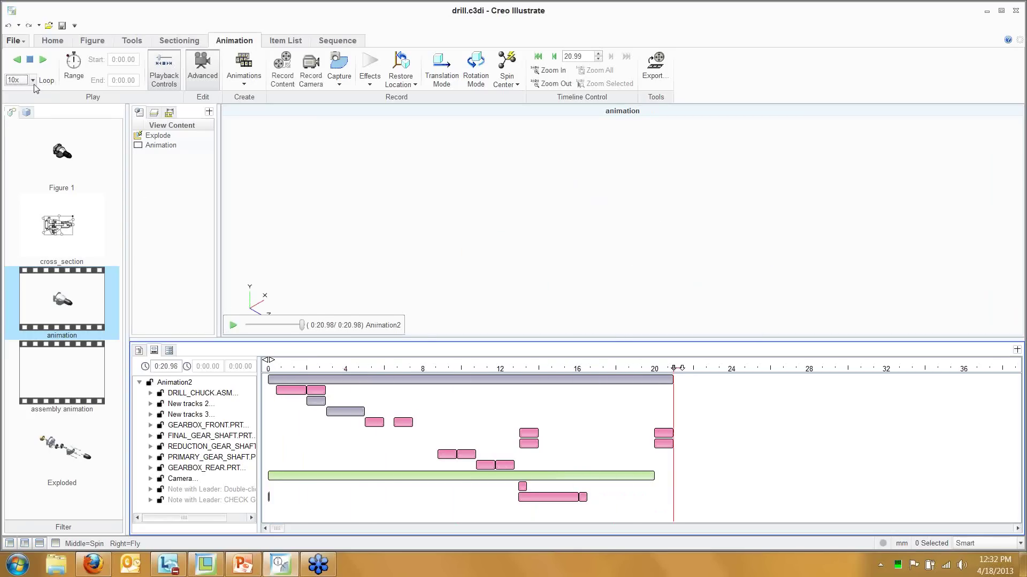
left_click(32, 81)
left_click(21, 123)
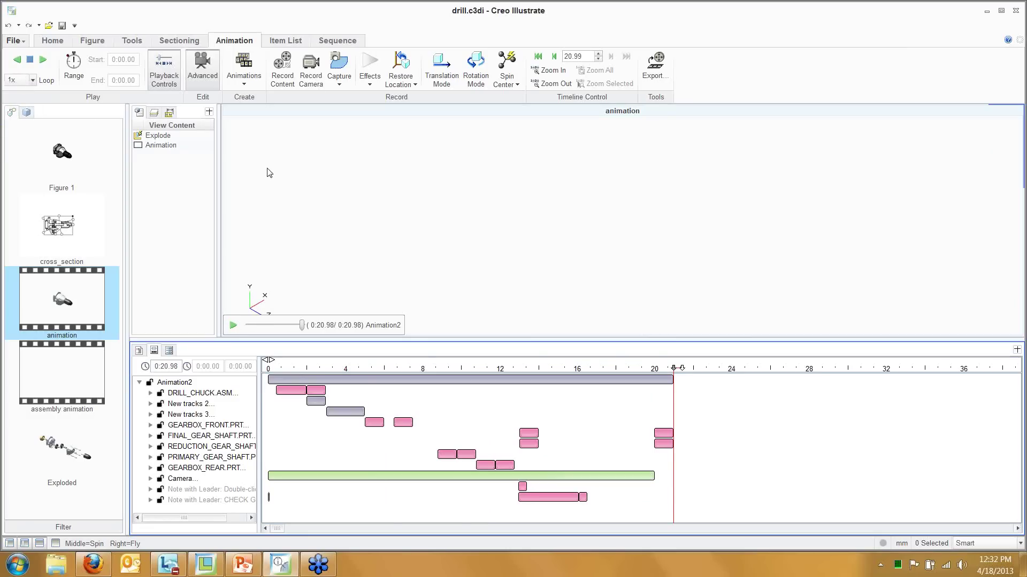
left_click(270, 173)
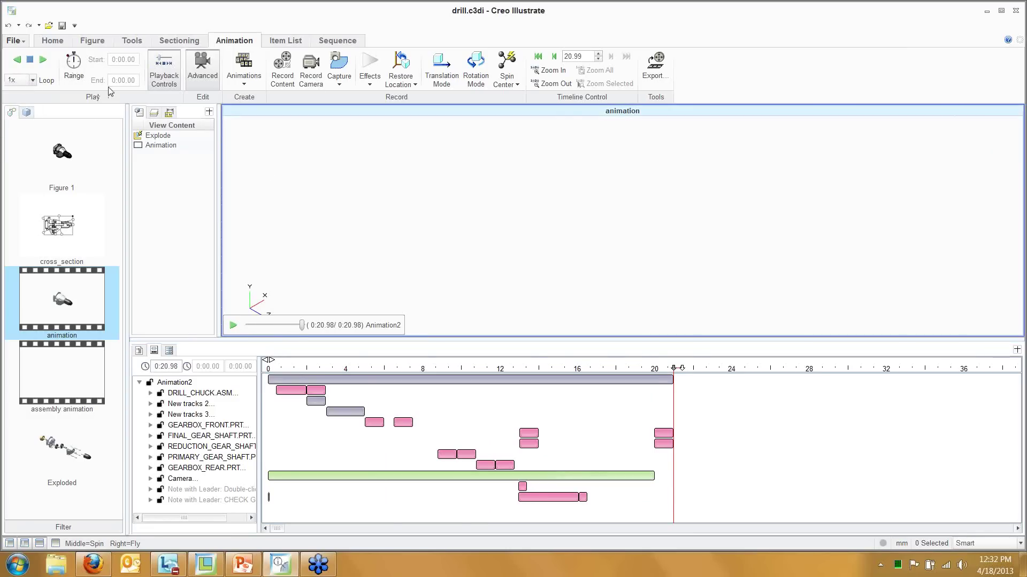
Toggle the playback Range and Playback Controls off and on, then leave Advanced animation editing
left_click(75, 69)
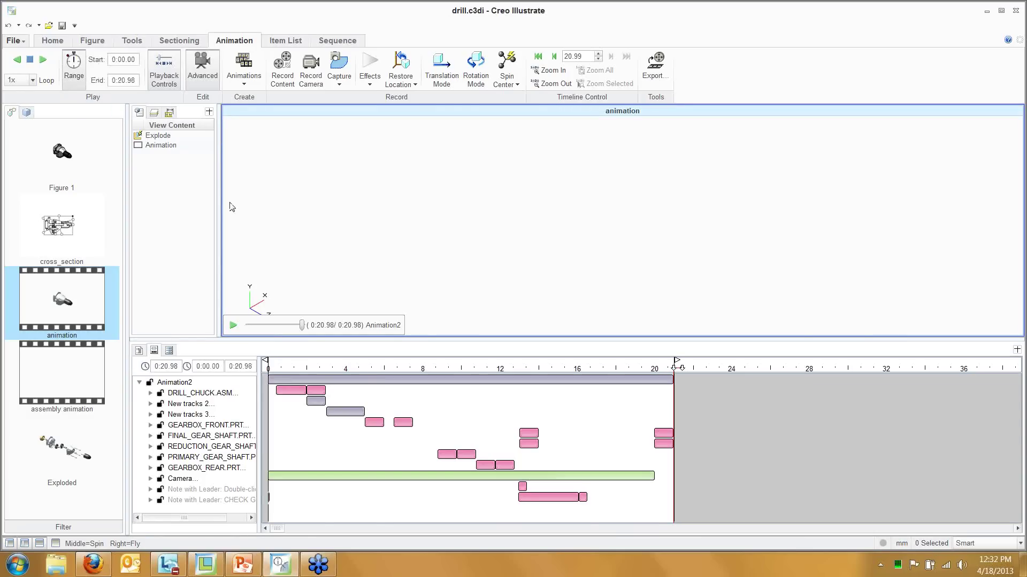
left_click(69, 67)
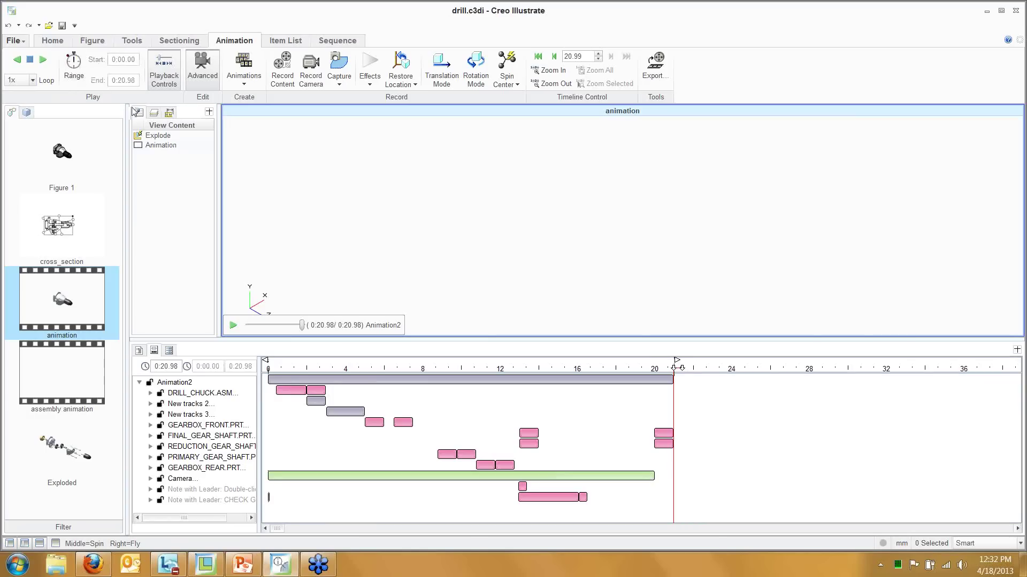
left_click(164, 76)
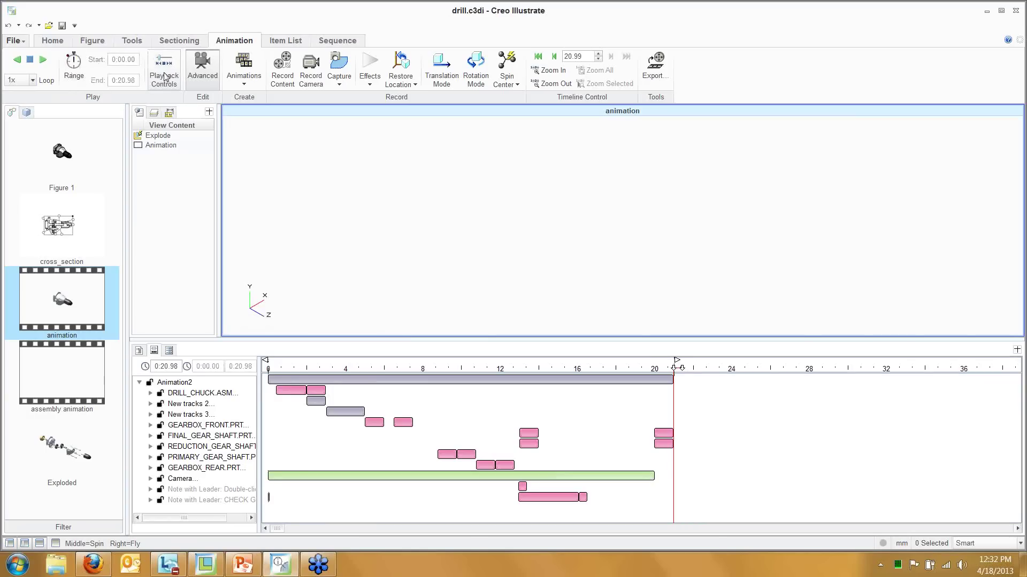
left_click(164, 76)
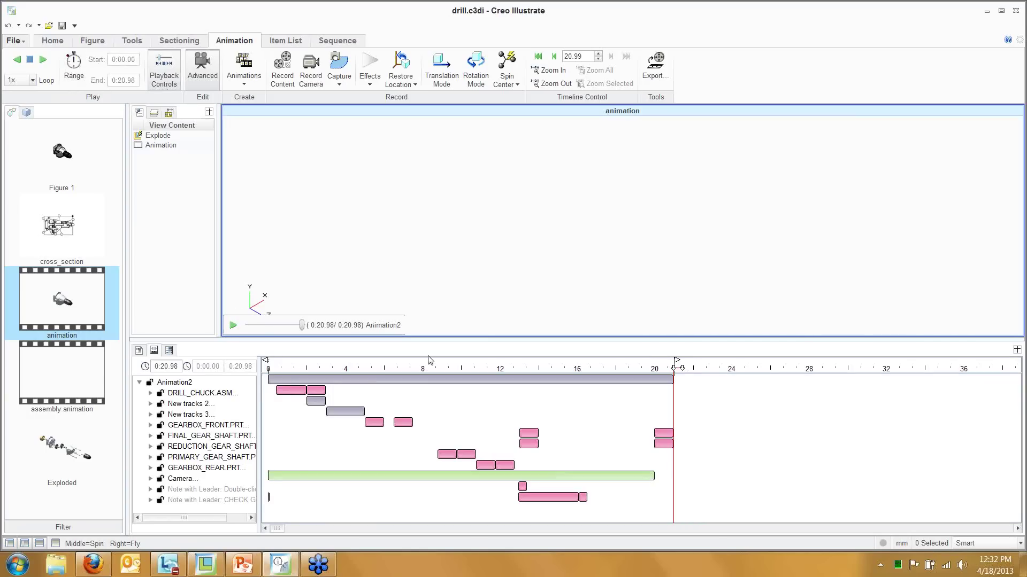
left_click(203, 67)
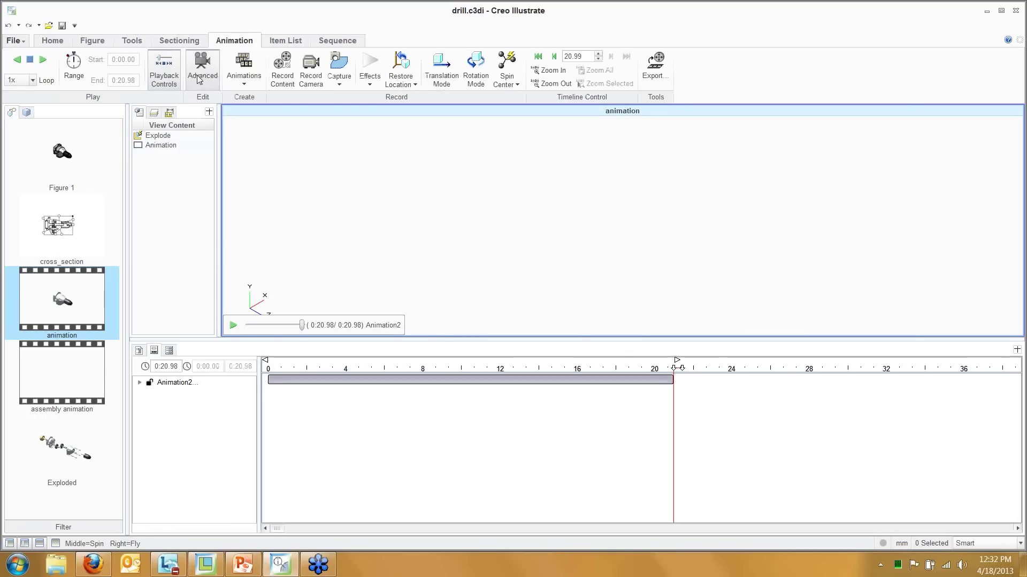
Open and close the Animations dropdown, then turn on Record Content for Animation2
left_click(246, 80)
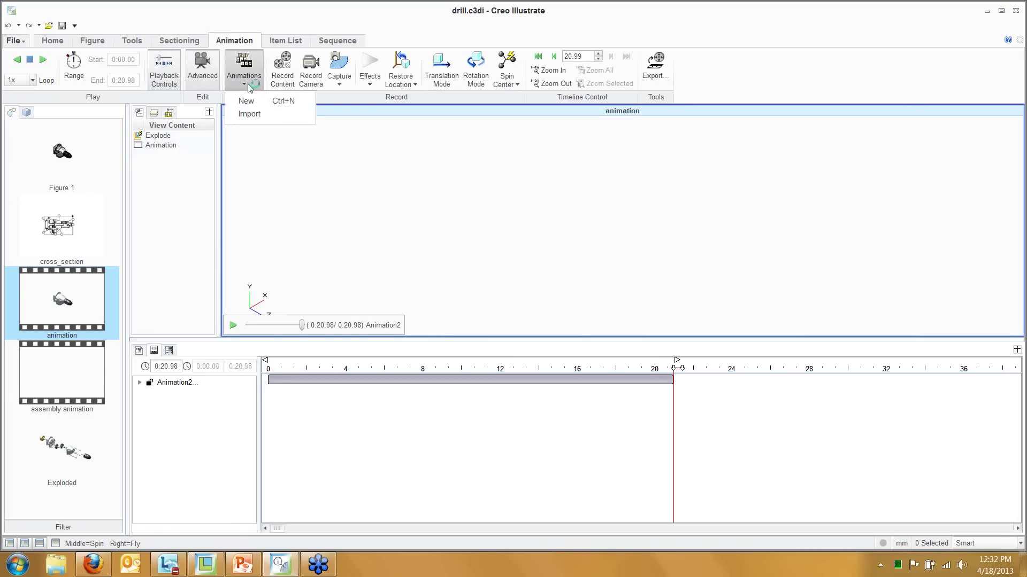
left_click(249, 114)
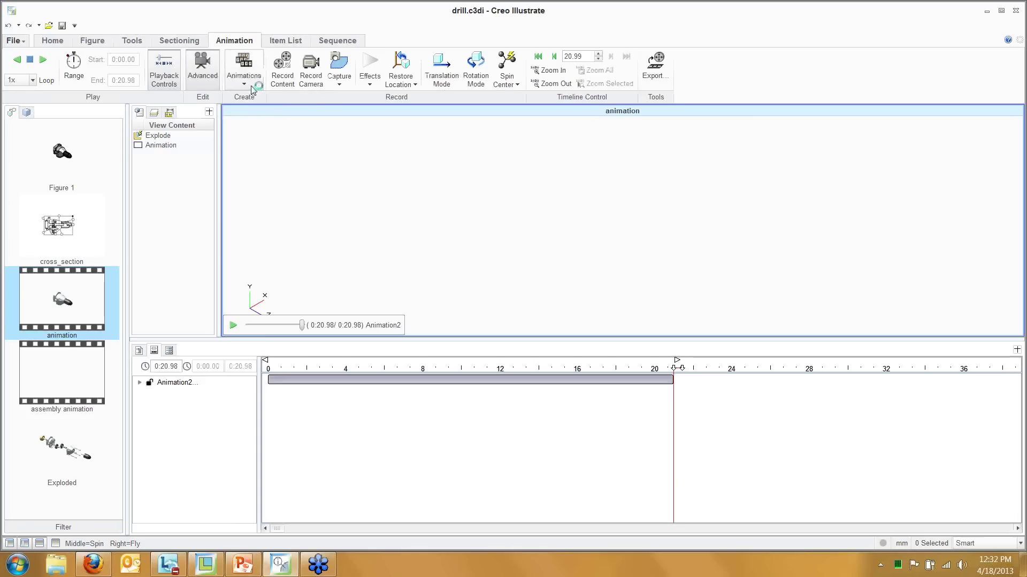
left_click(282, 83)
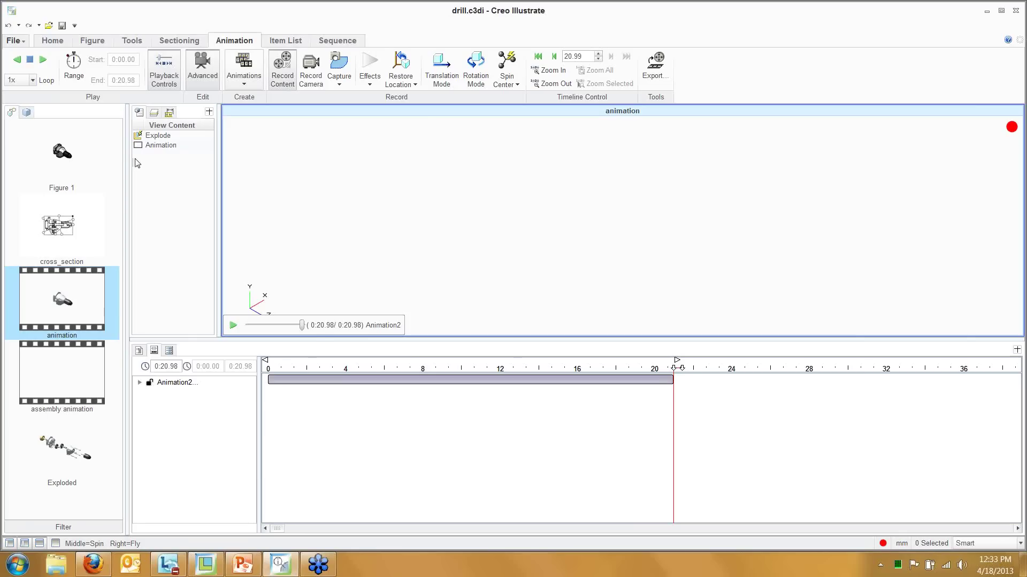
Scrub Animation2 back to 0.00 s, turn off Record Content, and expand its part tracks
left_click_drag(304, 328, 248, 329)
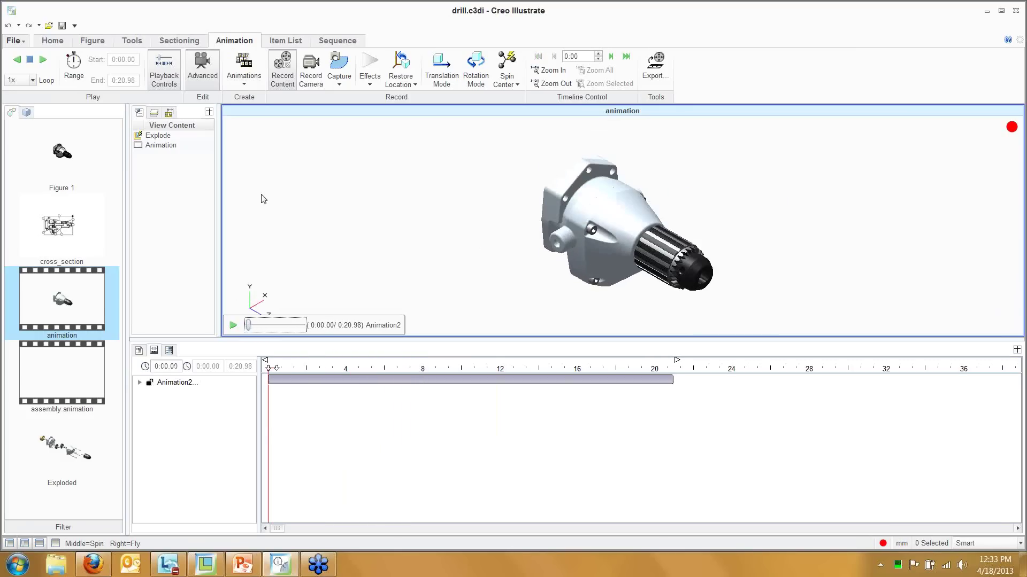
left_click(285, 66)
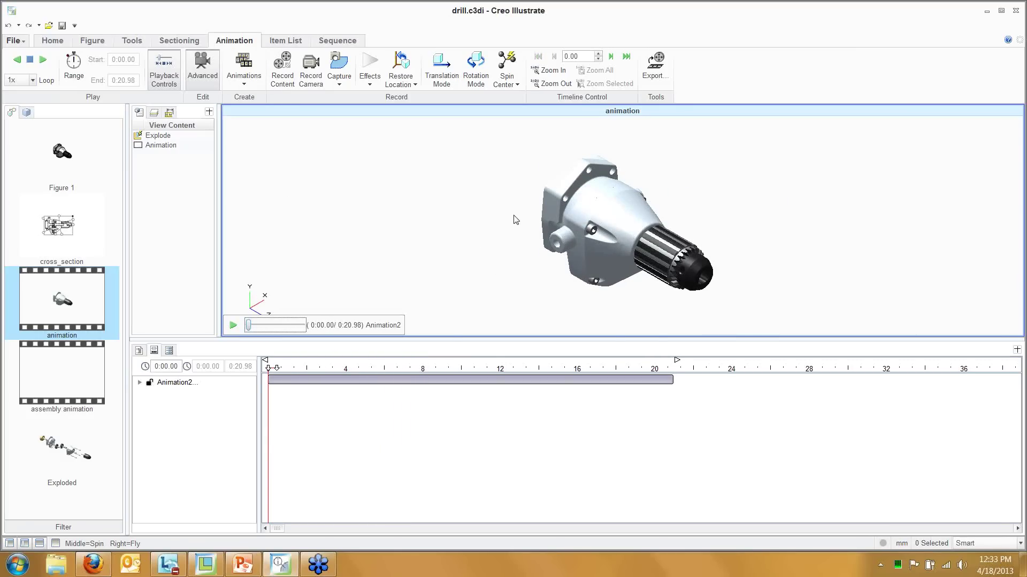
left_click(140, 383)
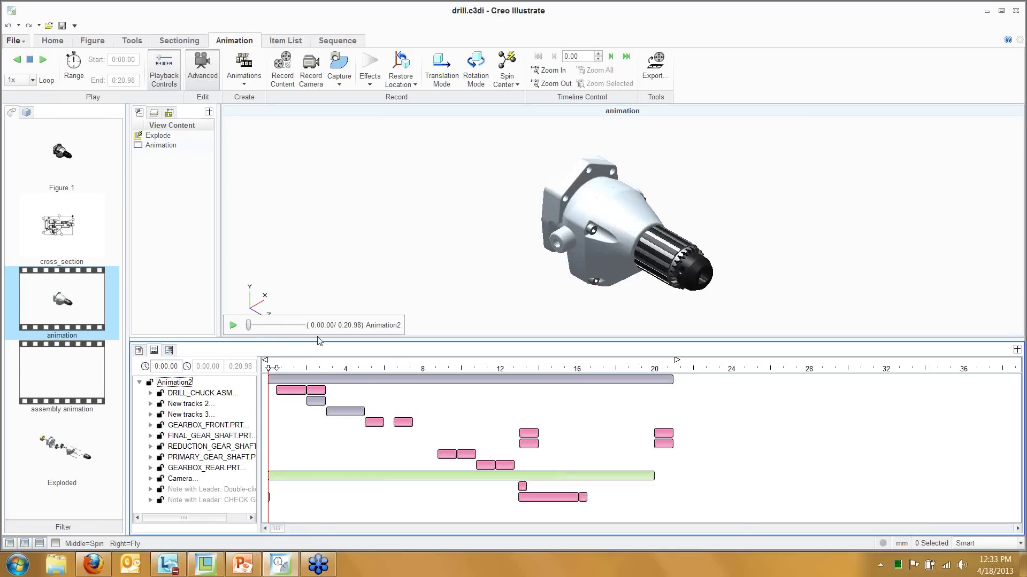
Expand the Camera track to show Camera location keyframes and set playback speed to 0.5x
mouse_move(250, 330)
left_mouse_down()
mouse_move(303, 329)
mouse_move(248, 328)
left_mouse_up()
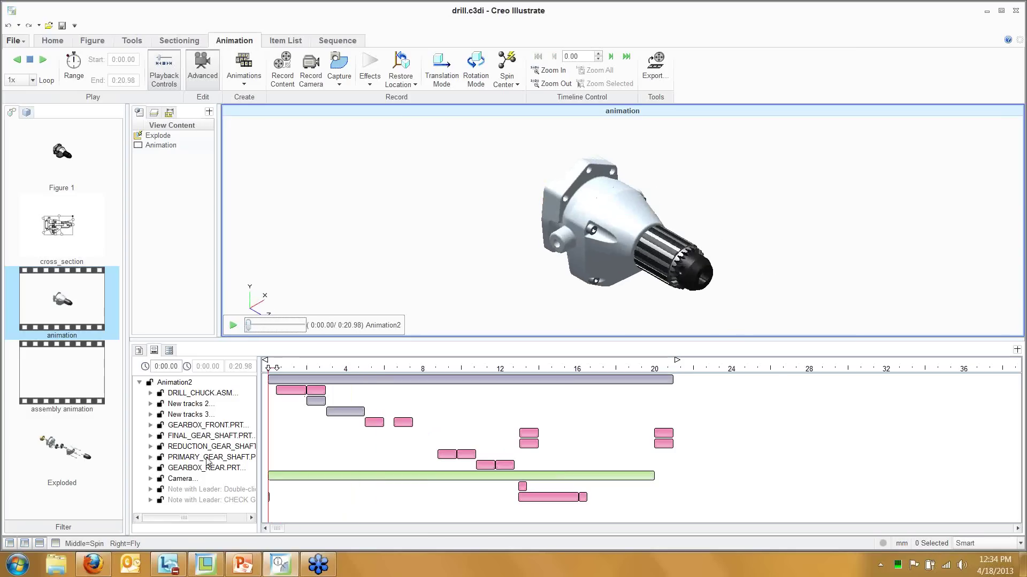
left_click(150, 479)
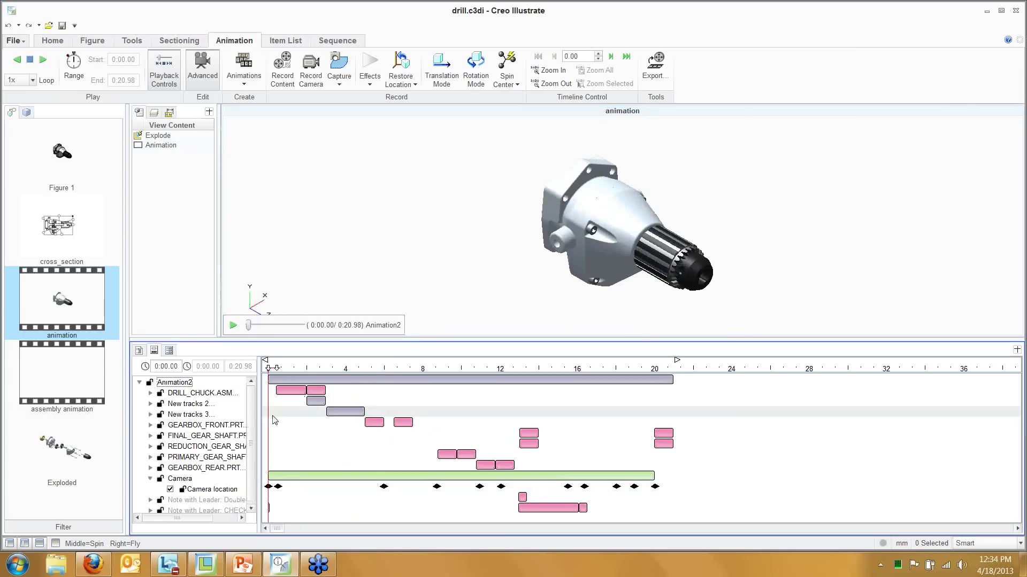
left_click(32, 80)
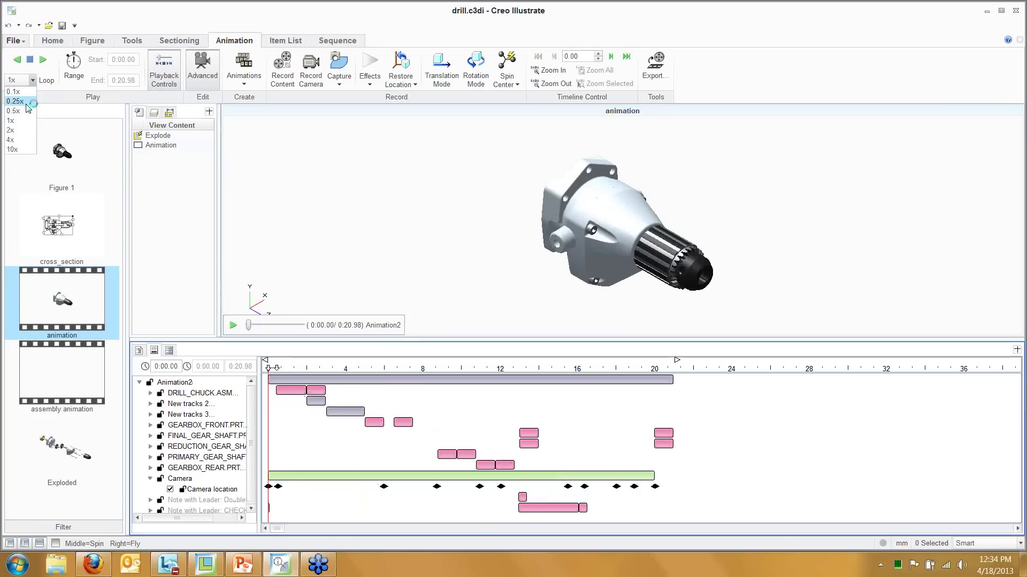
left_click(25, 118)
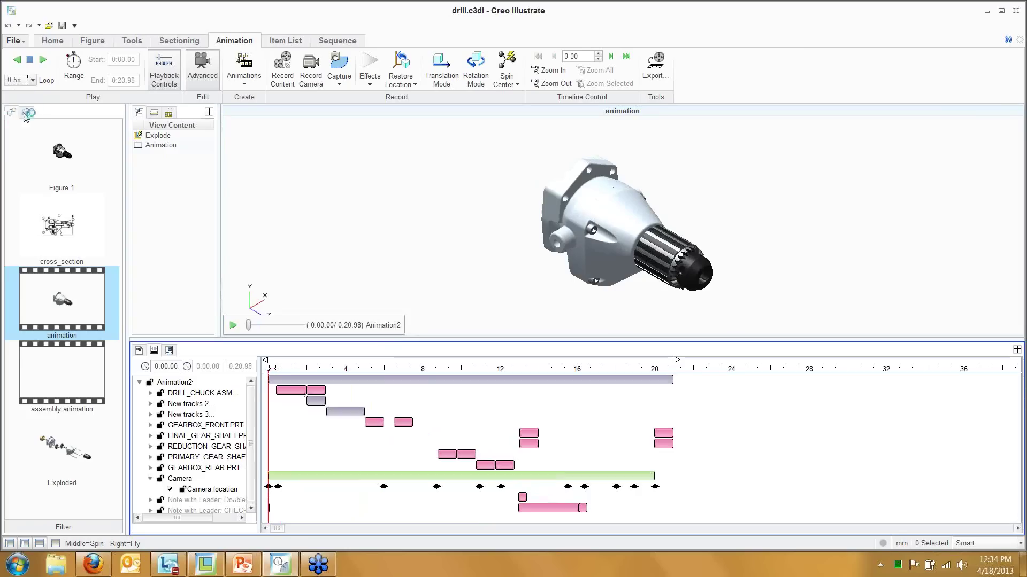
Play Animation2 at half speed to its 20.98 s end, glancing at the Capture options
left_click(235, 326)
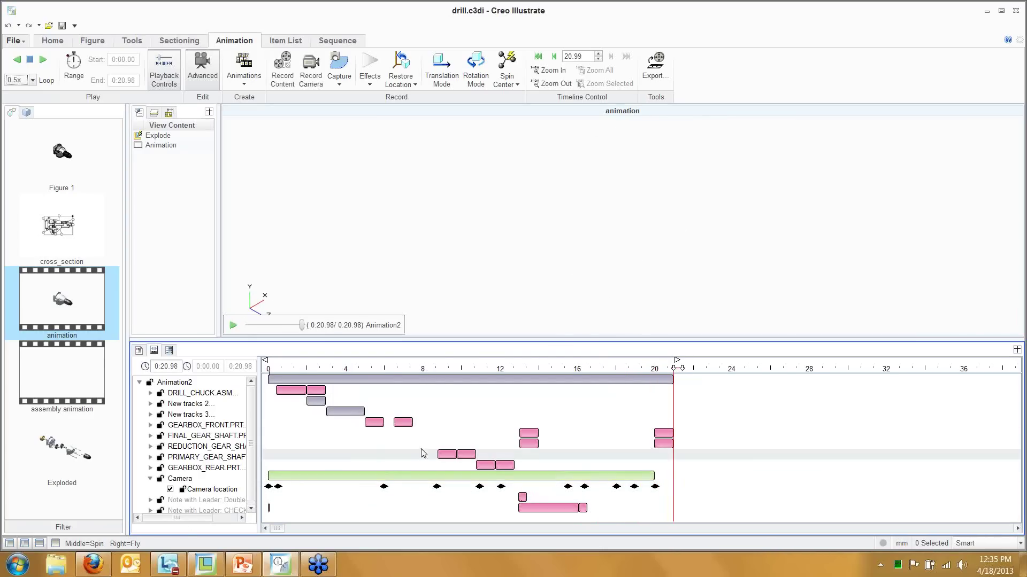
left_click(339, 80)
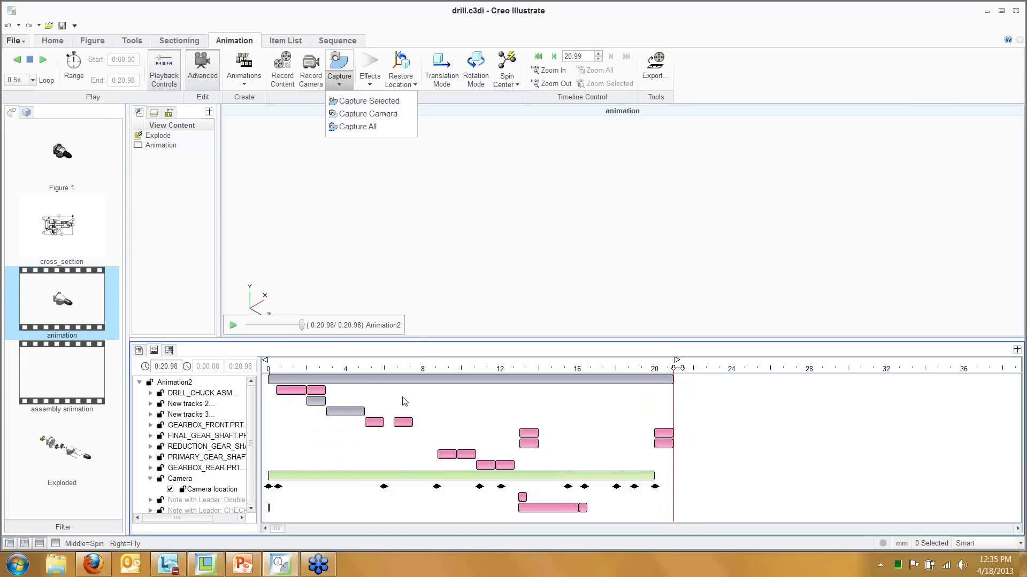
left_click(421, 242)
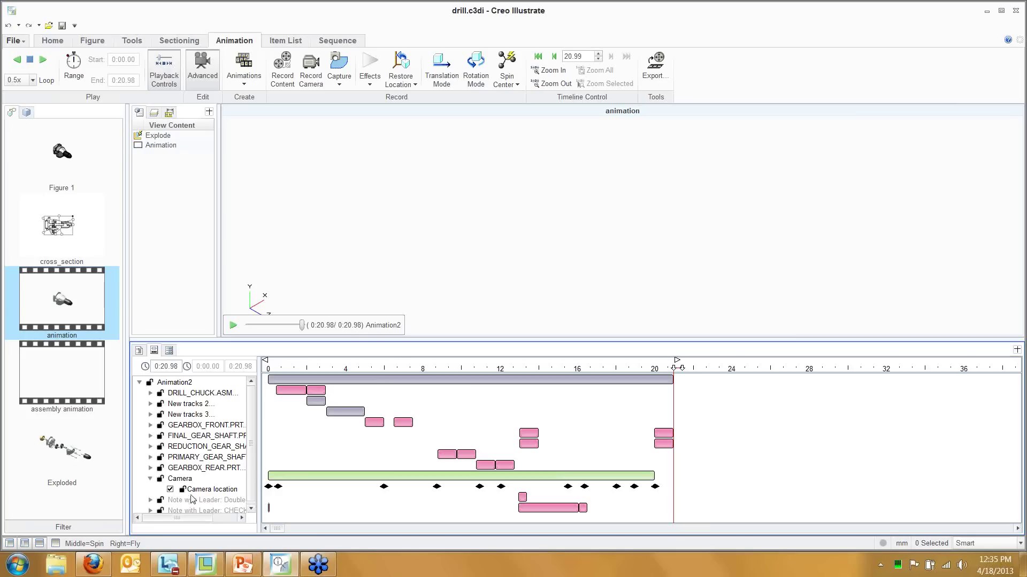
Expand the first Note with Leader track to see its creation and visibility tracks
left_click(178, 500)
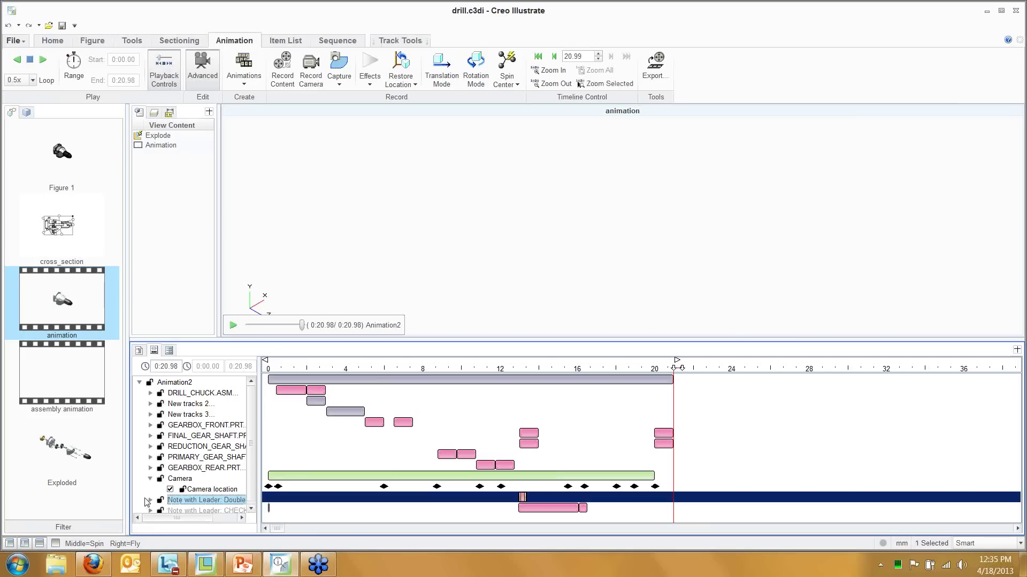
left_click(151, 500)
scroll(200, 444, "down", 1)
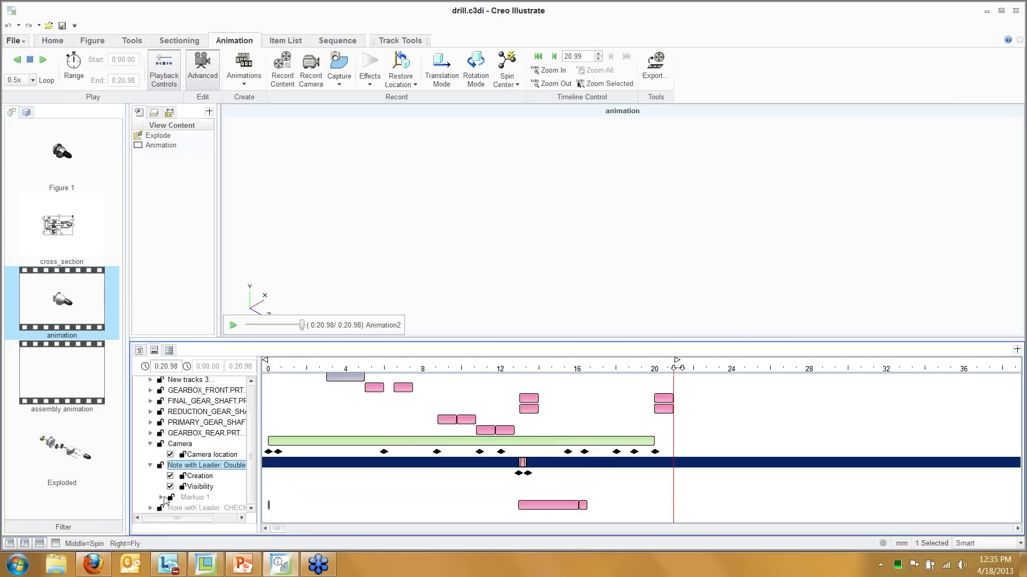
left_click(151, 507)
left_click(151, 508)
Scrub to about 13 s where the gear shafts appear, then open the assembly animation figure
left_click_drag(676, 369, 511, 383)
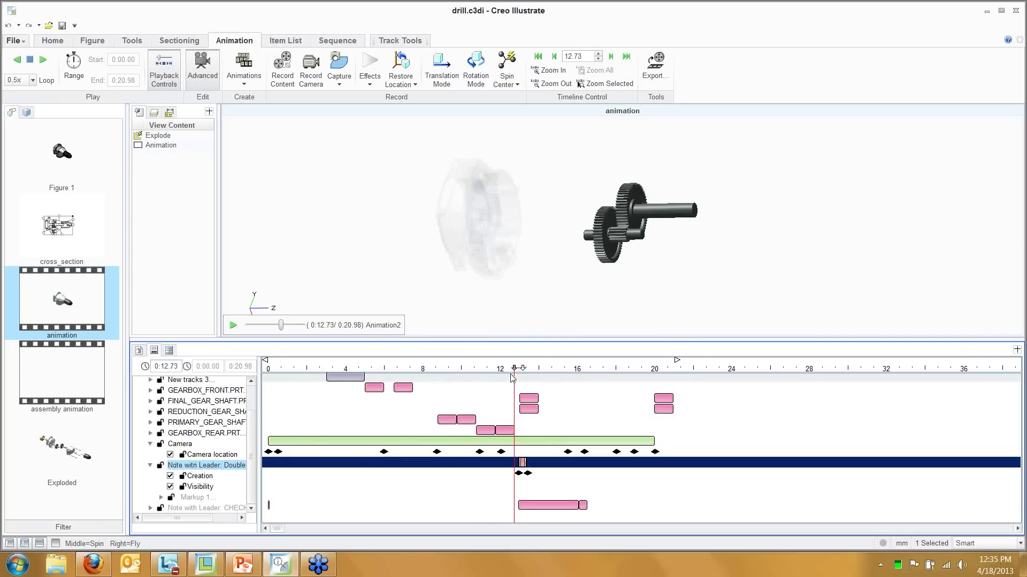
mouse_move(514, 368)
left_mouse_down()
mouse_move(359, 368)
mouse_move(455, 388)
mouse_move(671, 389)
mouse_move(644, 377)
mouse_move(518, 375)
left_mouse_up()
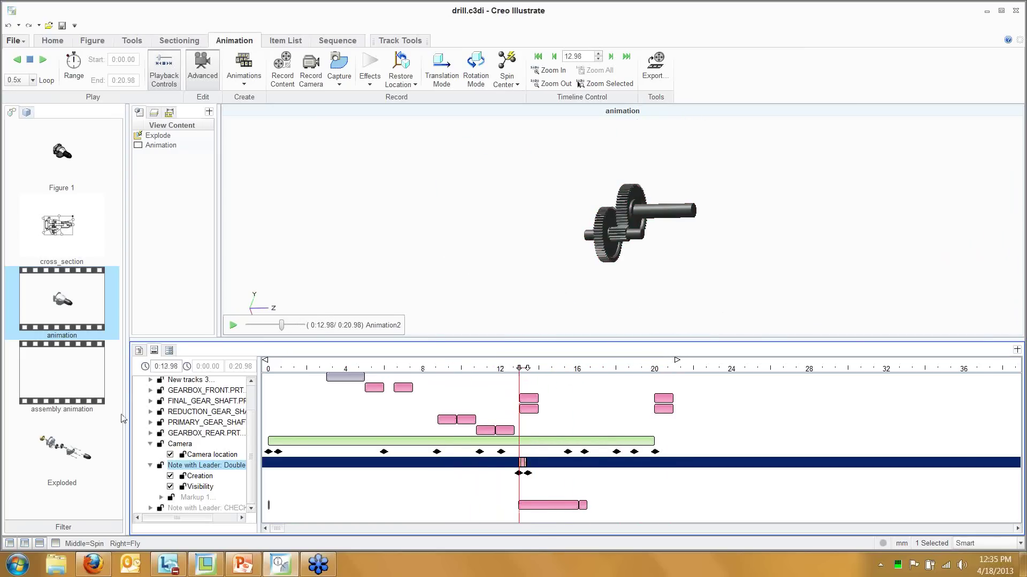
left_click(65, 377)
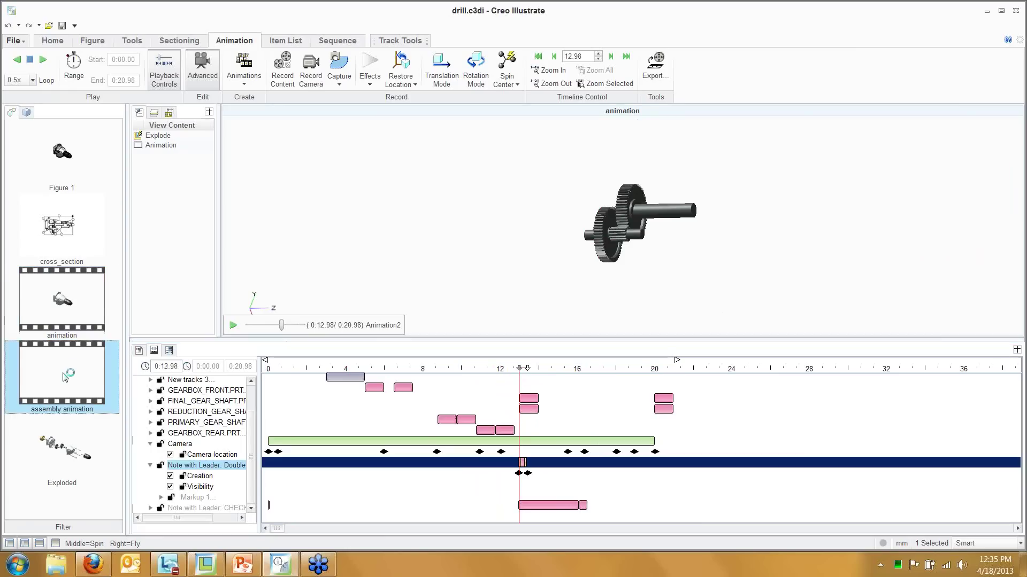
Show the Advanced animation timeline and expand Animation2 to list its part, note, camera and Allen key tracks
left_click(196, 65)
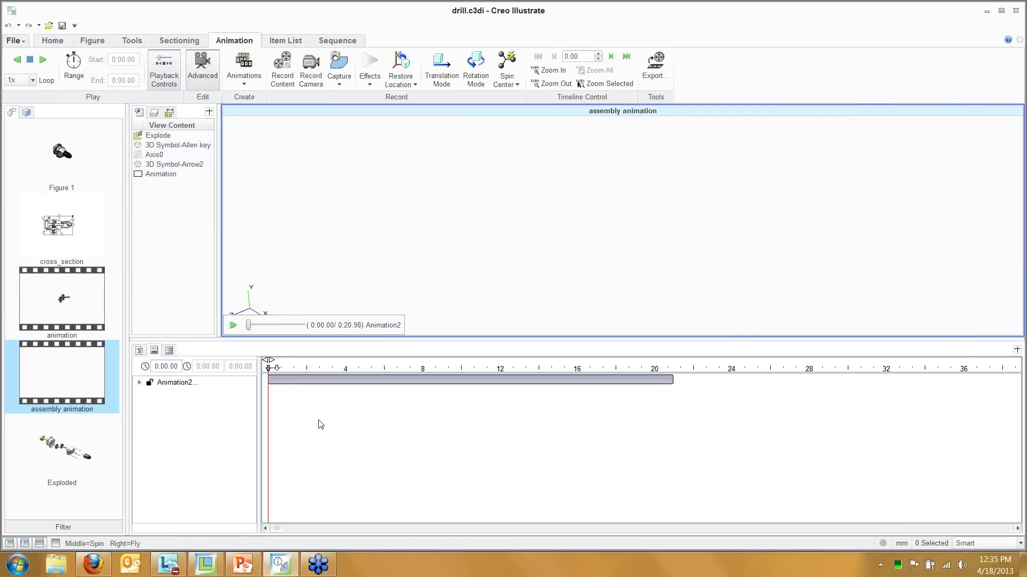
left_click(139, 383)
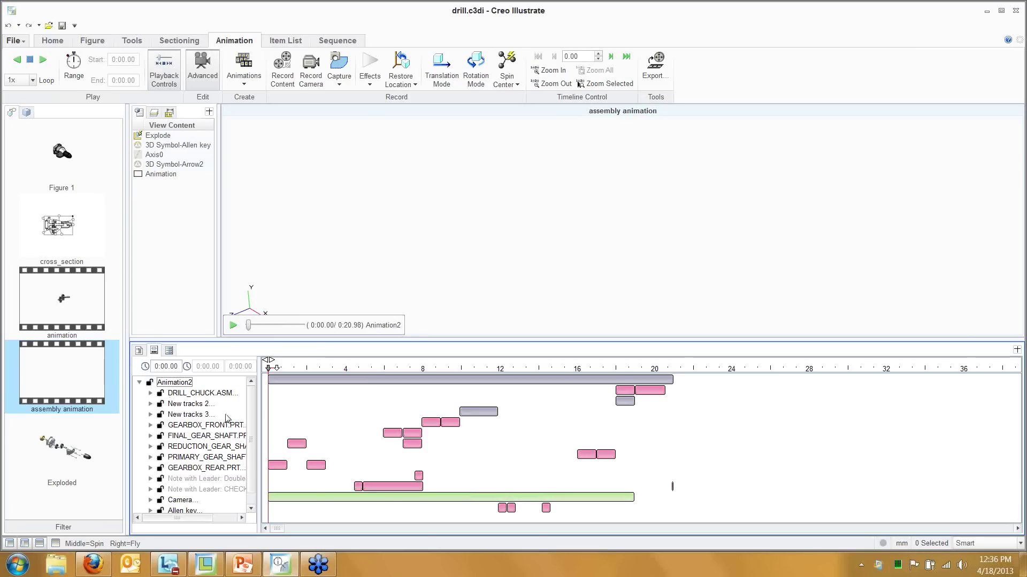
right_click(184, 383)
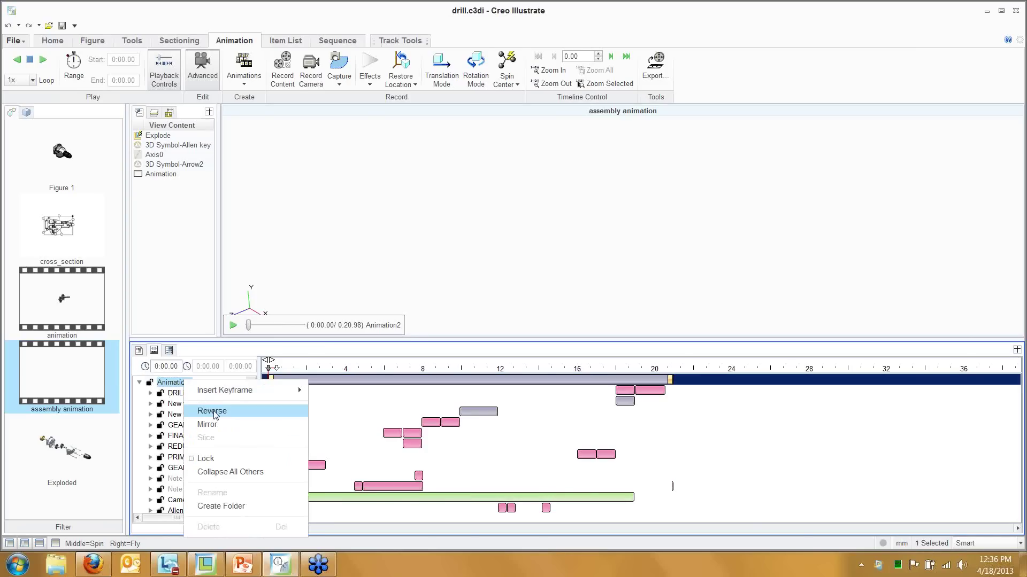
left_click(213, 412)
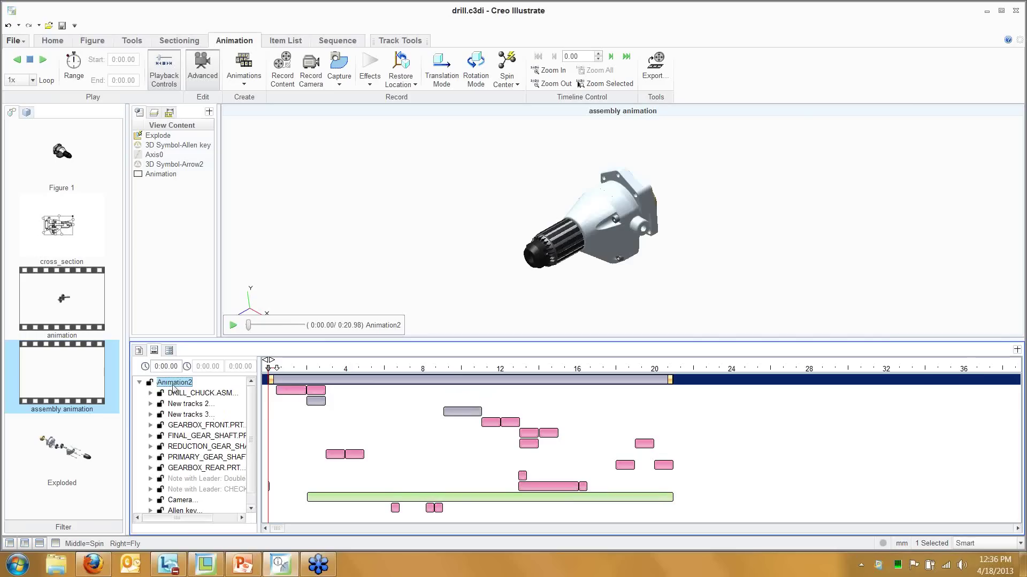
right_click(173, 388)
left_click(213, 420)
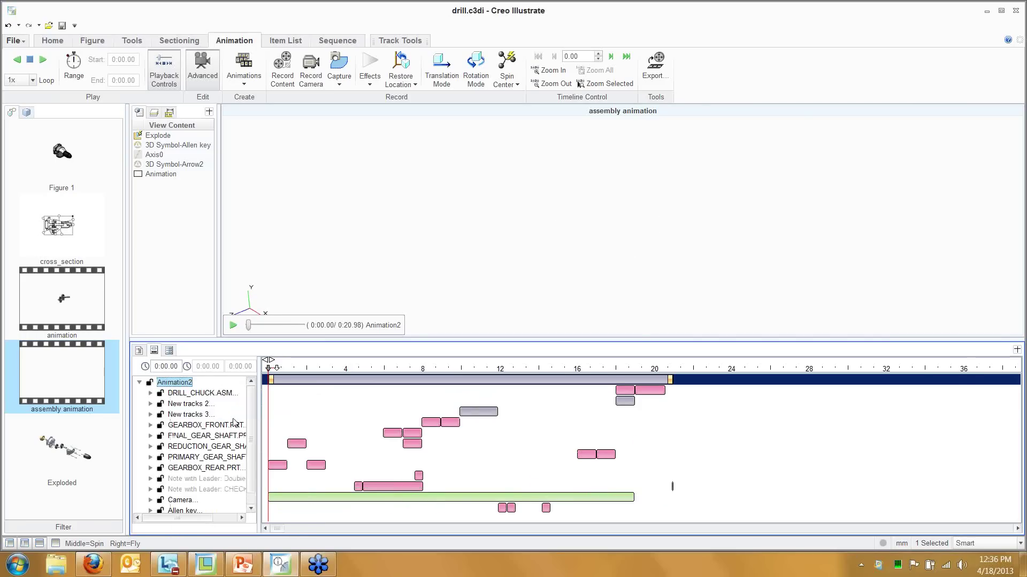
right_click(172, 385)
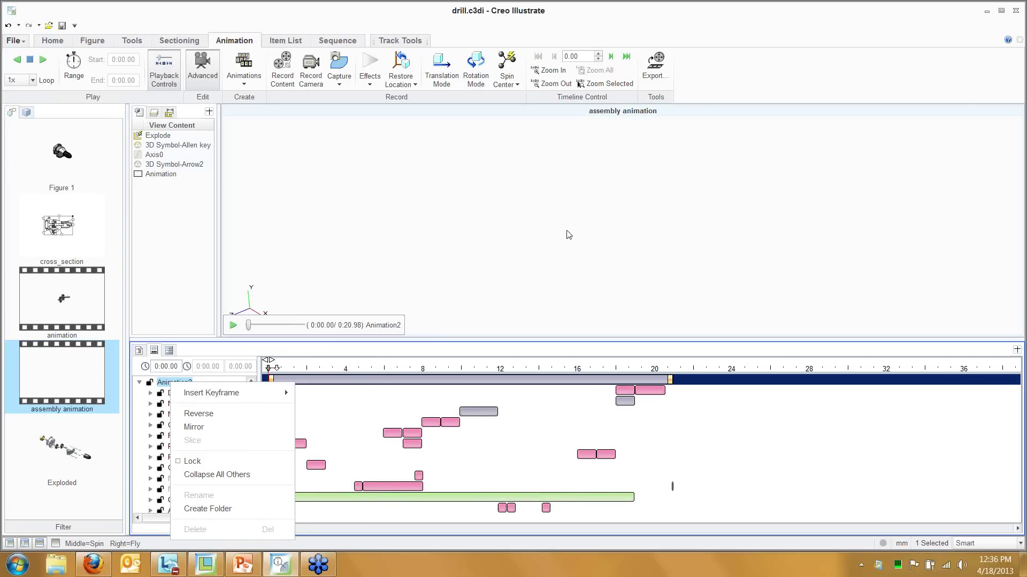
left_click(387, 271)
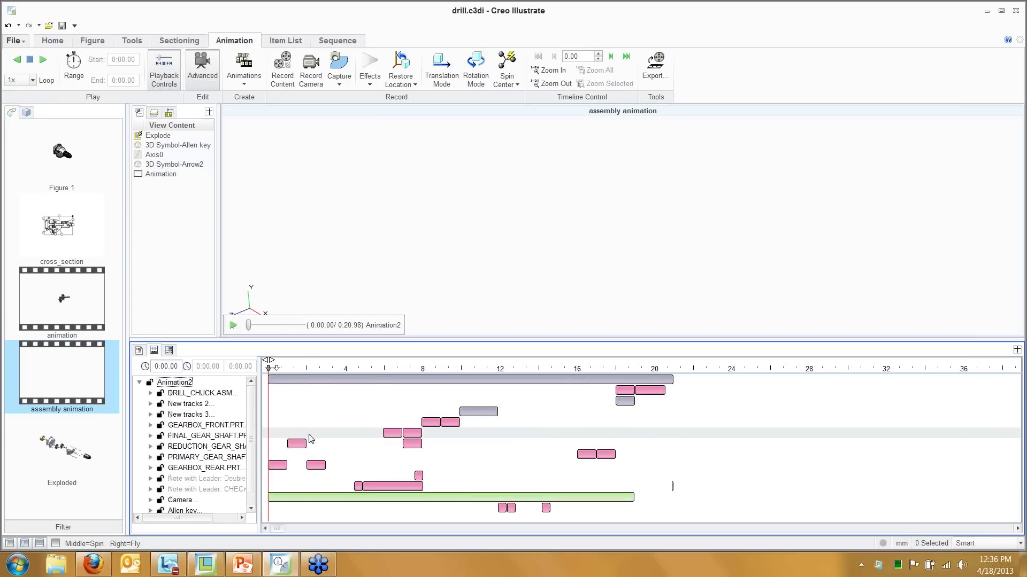
Play and pause the assembly animation, then scrub back to about 12.2 s with the Allen key at the screw
left_click(233, 325)
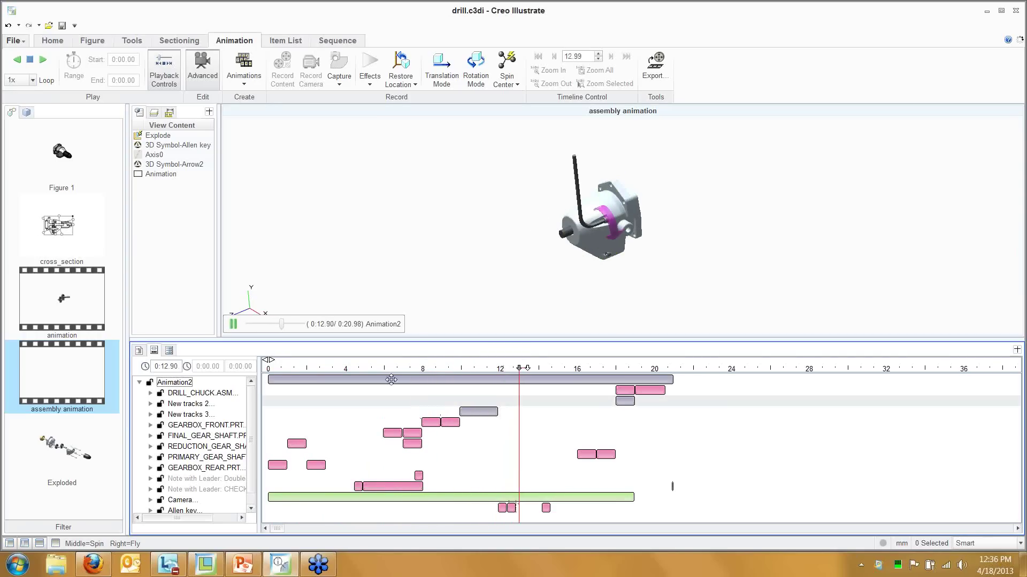
left_click(235, 324)
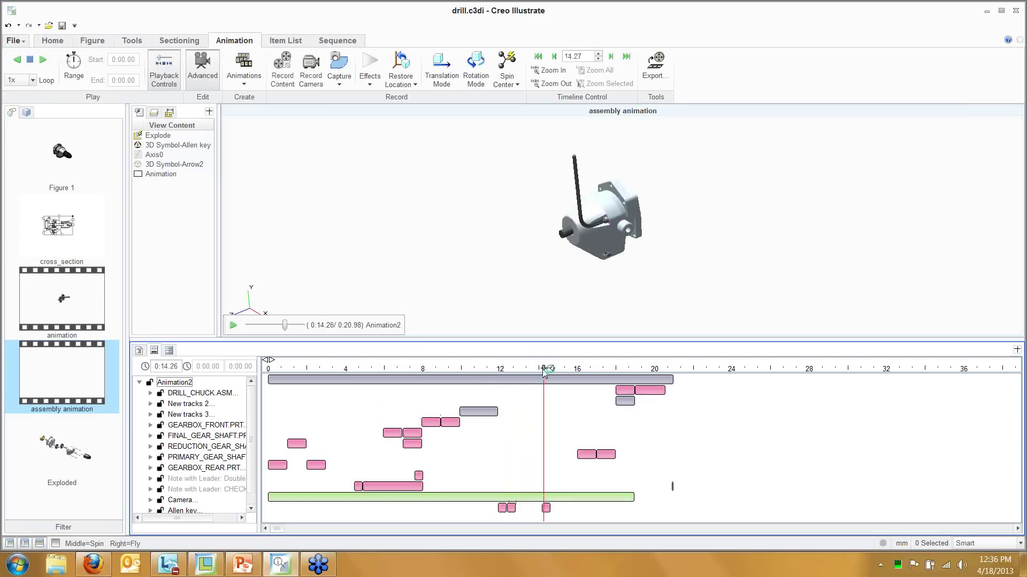
left_click_drag(543, 368, 487, 368)
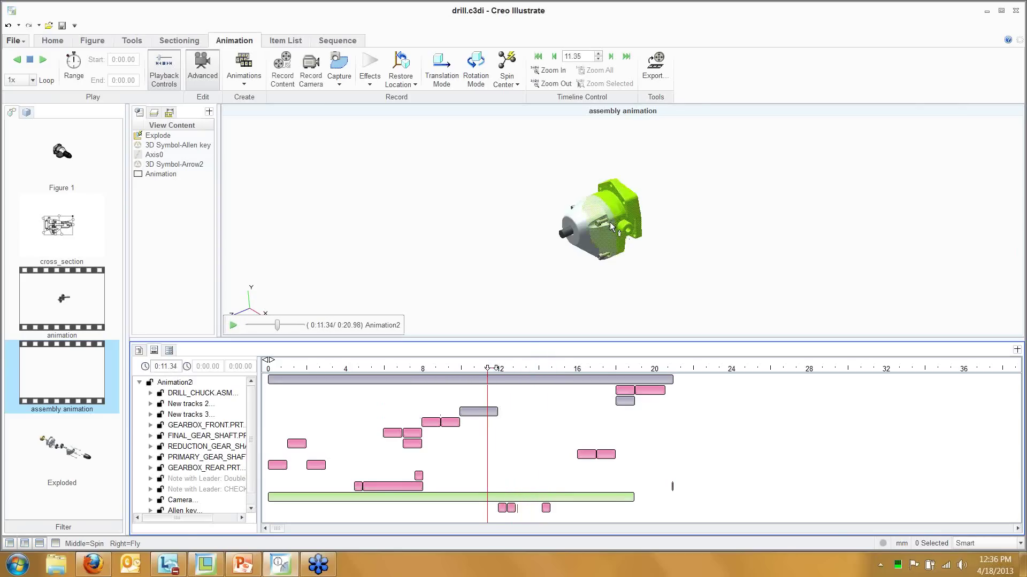
scroll(589, 226, "up", 5)
scroll(592, 226, "up", 3)
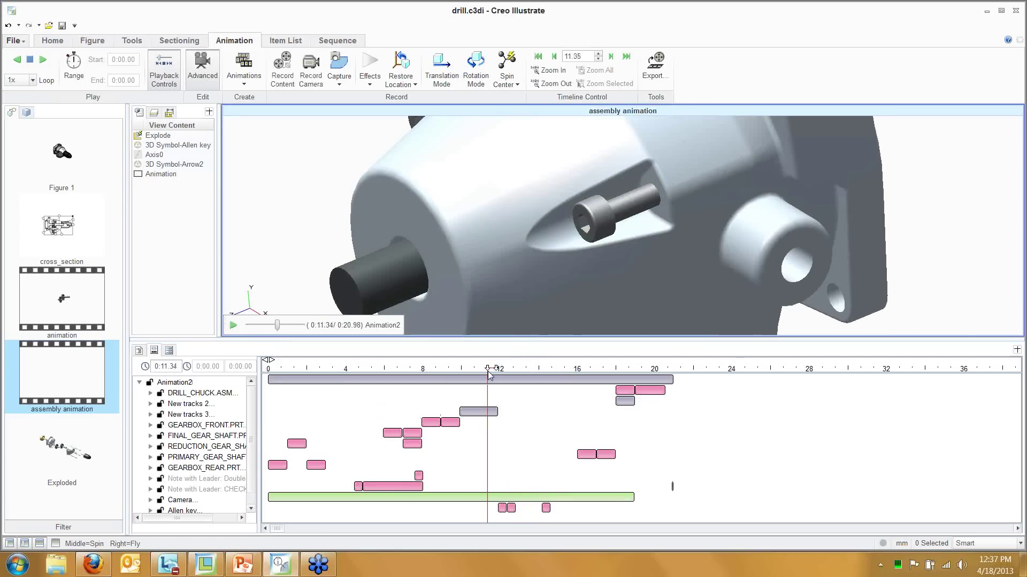
left_click_drag(490, 373, 492, 374)
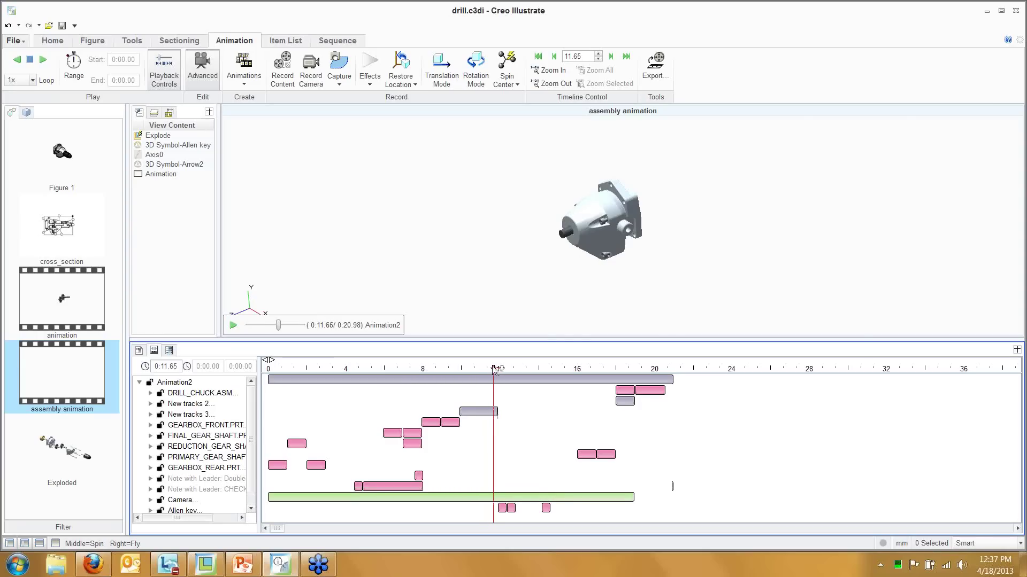
scroll(609, 227, "up", 3)
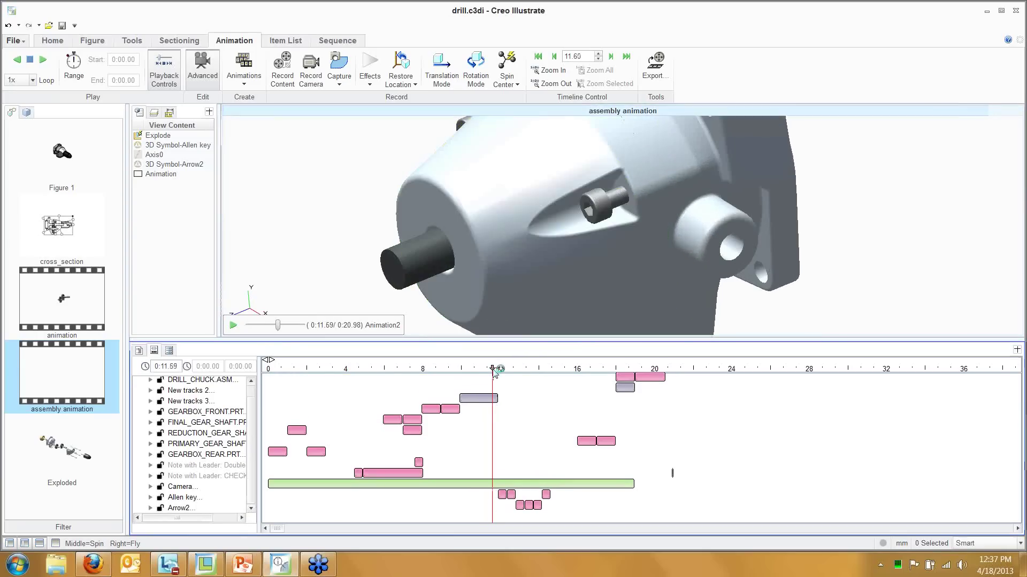
mouse_move(493, 373)
left_mouse_down()
mouse_move(478, 374)
mouse_move(506, 376)
left_mouse_up()
scroll(602, 210, "up", 5)
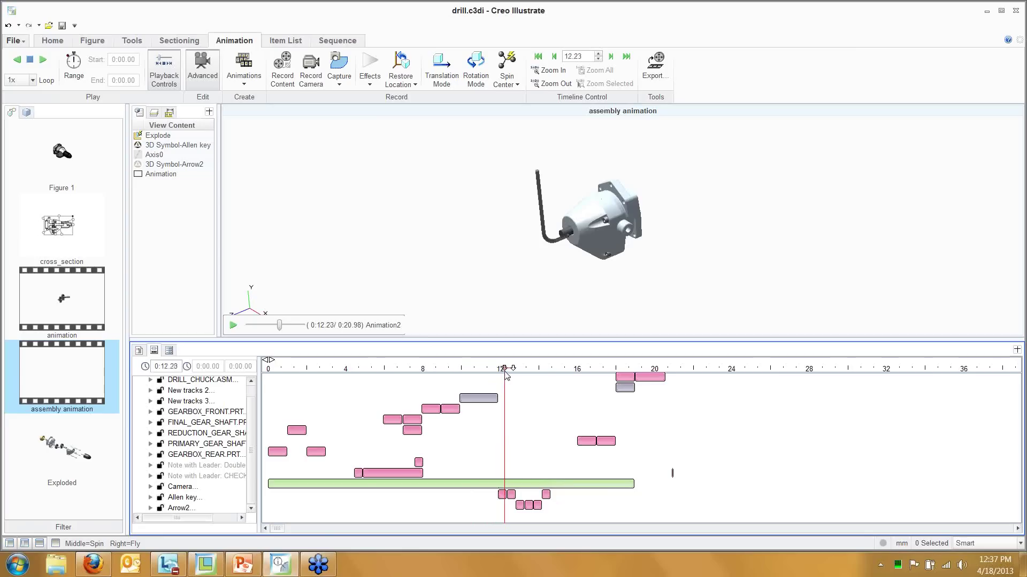
Check the Effects list with and without the gearbox selected, finding its items greyed out
left_click(371, 86)
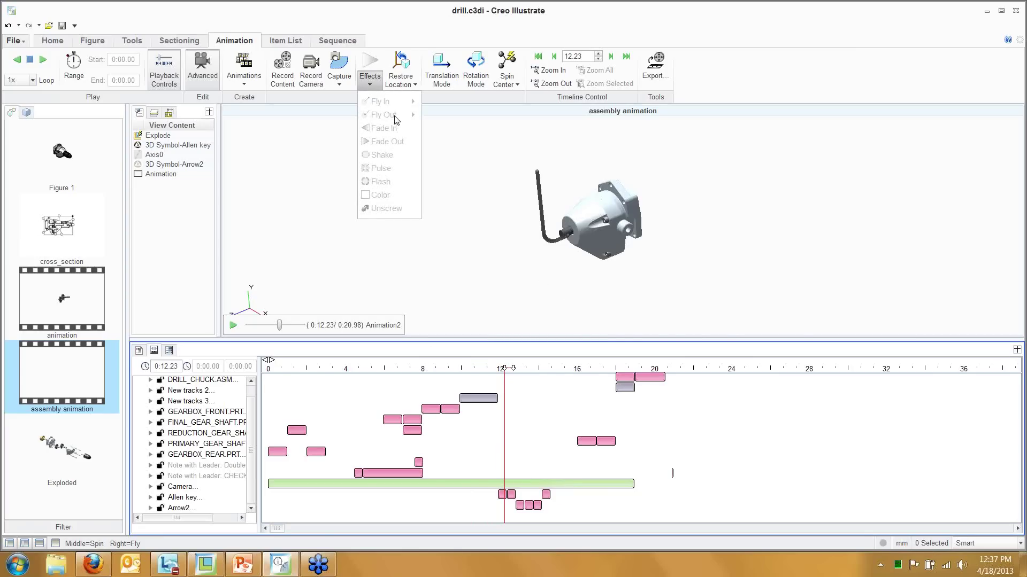
left_click(449, 283)
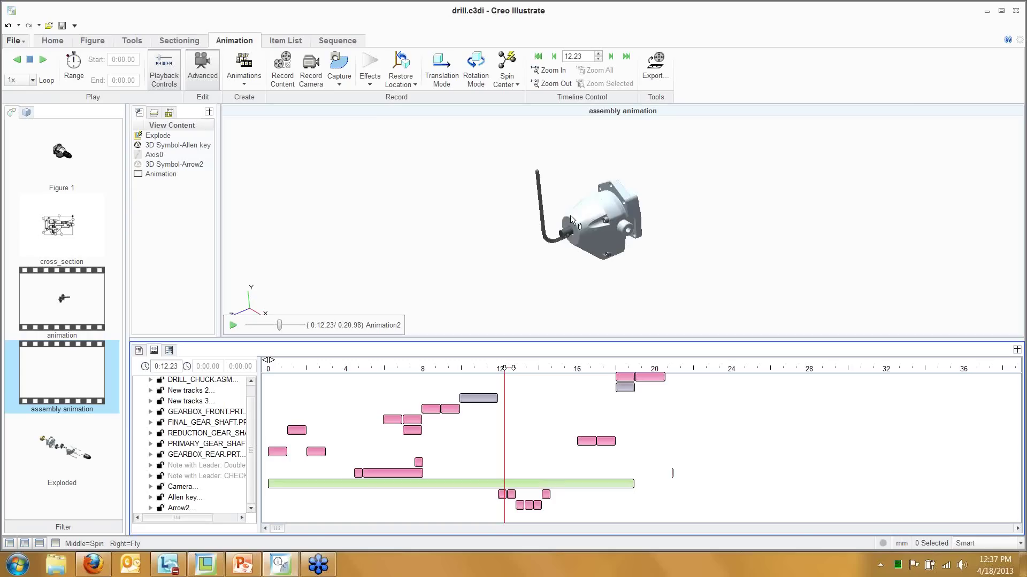
left_click(637, 210)
left_click(369, 79)
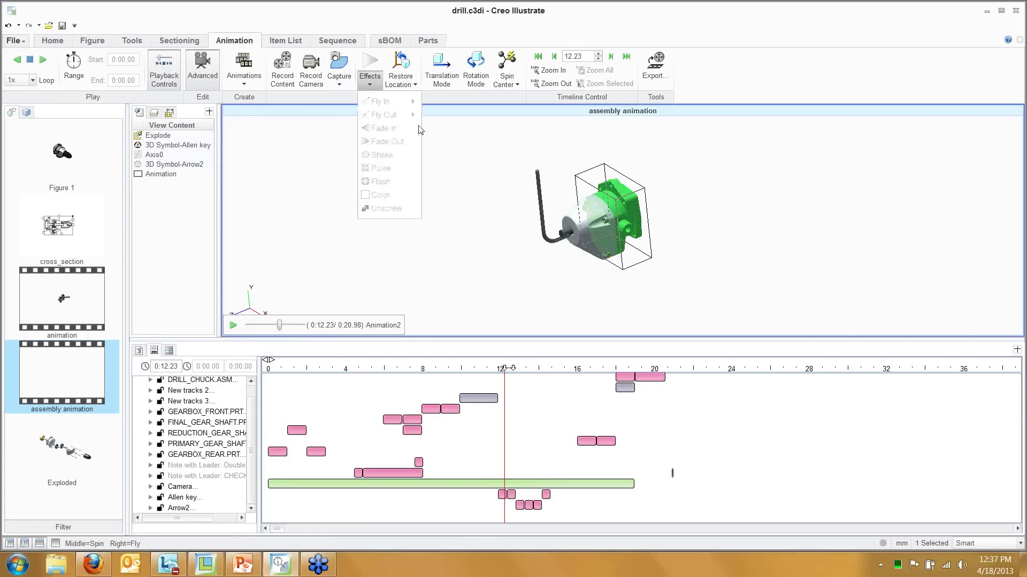
left_click(464, 232)
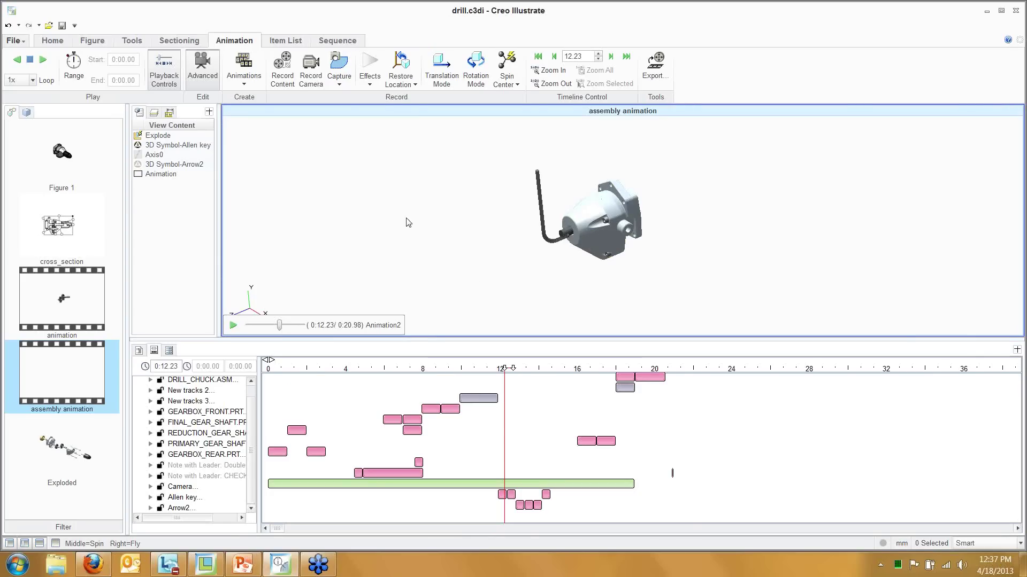
left_click(370, 80)
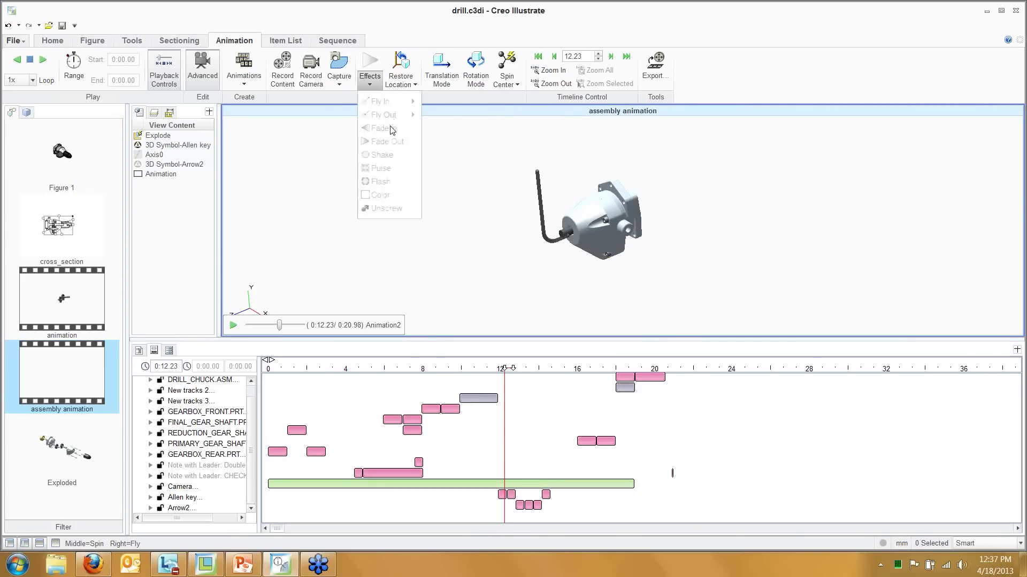
left_click(507, 376)
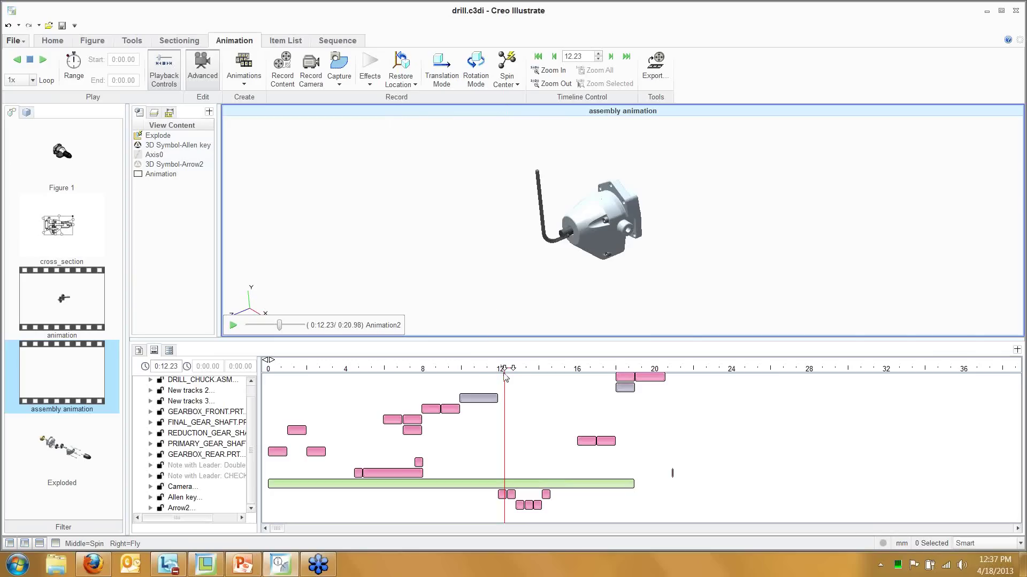
Move the current animation time to 12.40 s and recheck the still-unavailable Effects list
mouse_move(504, 369)
left_mouse_down()
mouse_move(457, 370)
mouse_move(524, 368)
mouse_move(510, 369)
left_mouse_up()
left_click(369, 80)
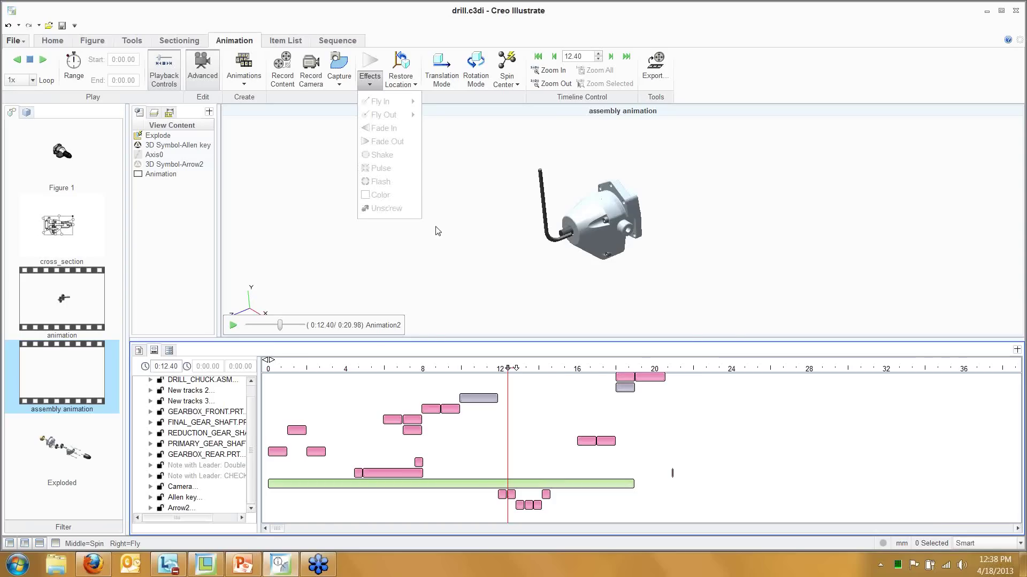
left_click(408, 244)
left_click(370, 79)
left_click(435, 268)
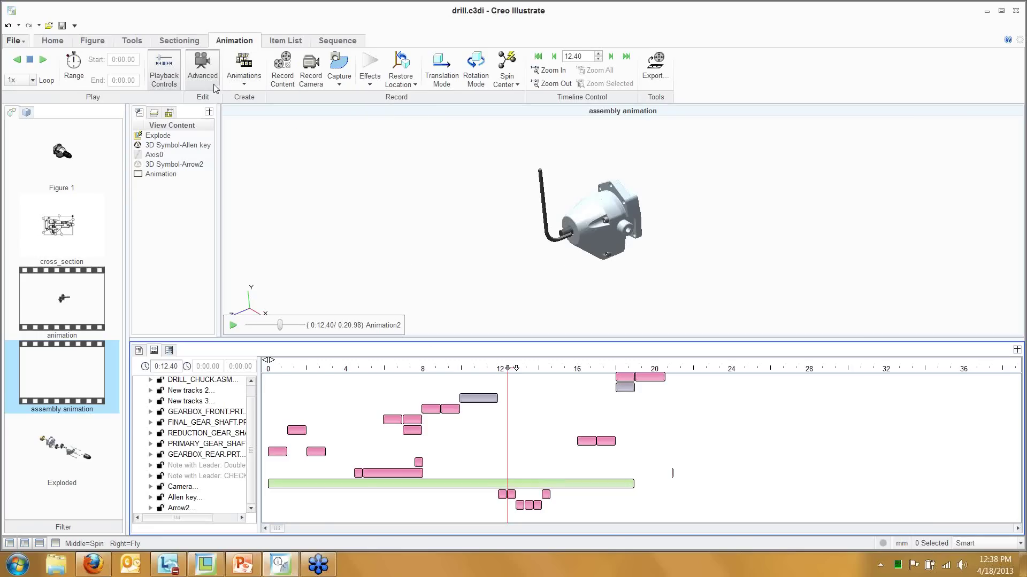
Turn on Record Content and select the small gearbox bolt, zoomed in
left_click(280, 84)
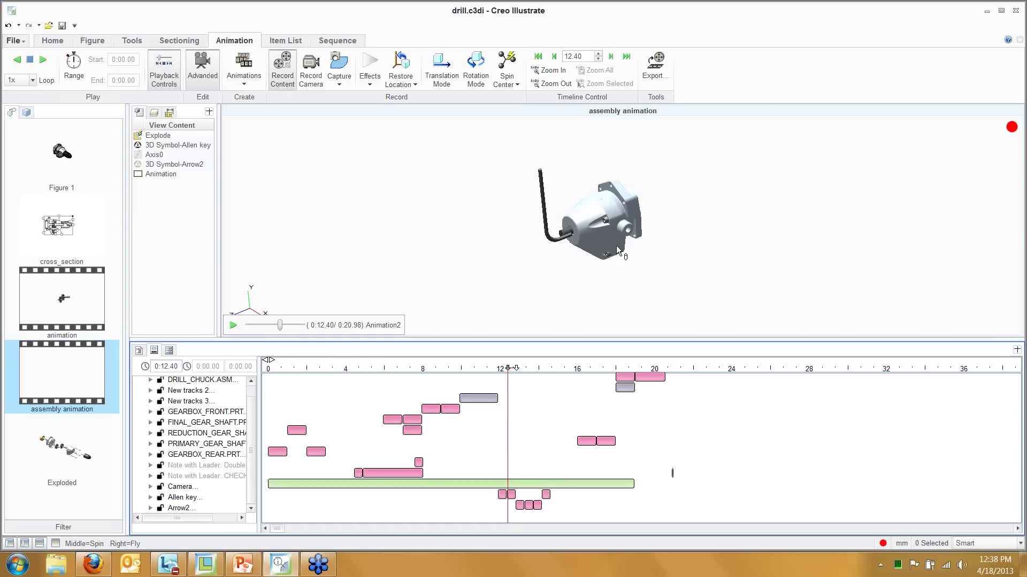
left_click(626, 233)
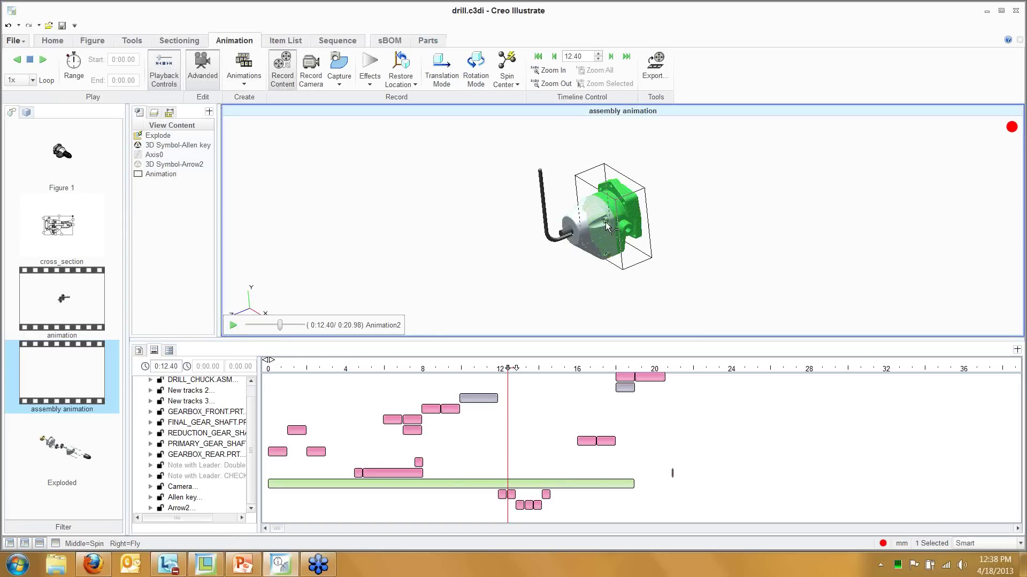
scroll(599, 220, "up", 5)
left_click(602, 219)
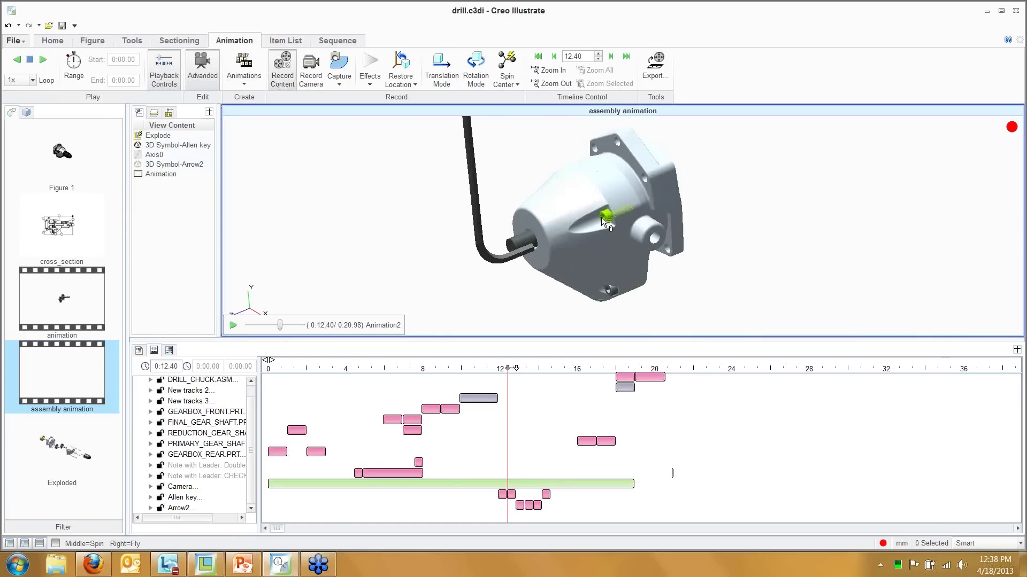
left_click(603, 219)
Try an Unscrew effect on the bolt with Automatic direction and Parts coordinate system, then cancel it
left_click(370, 79)
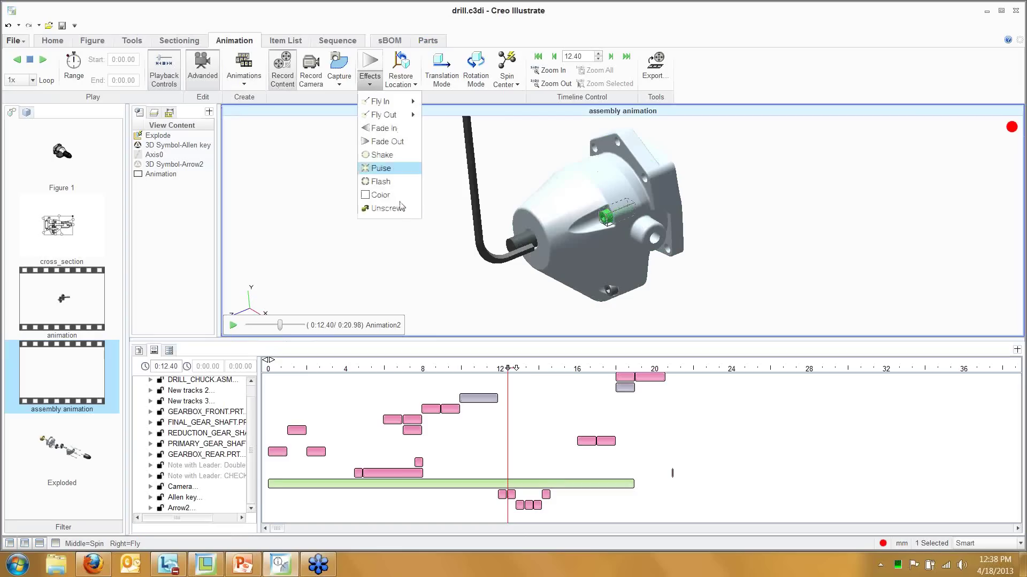
left_click(387, 208)
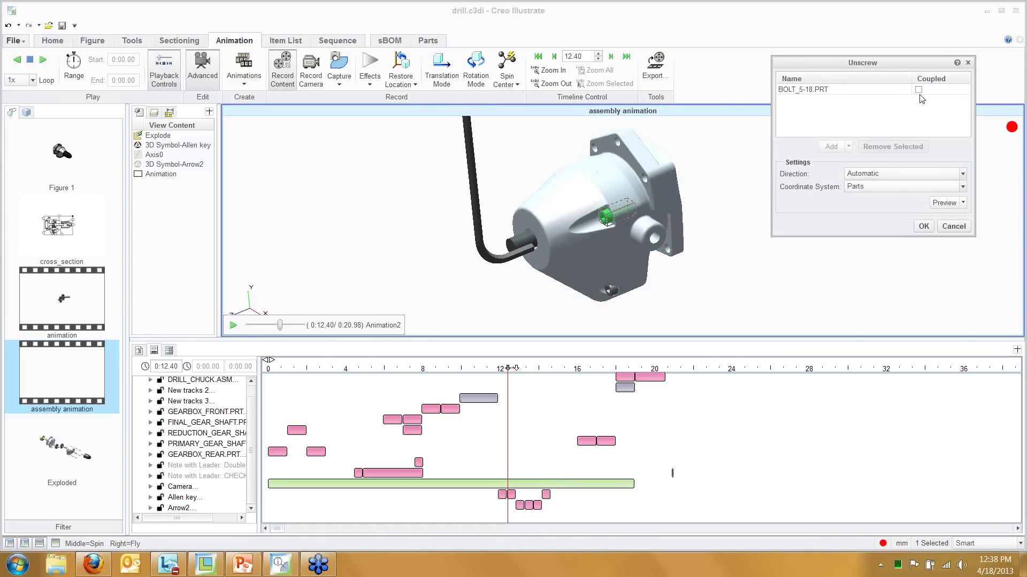
left_click(885, 175)
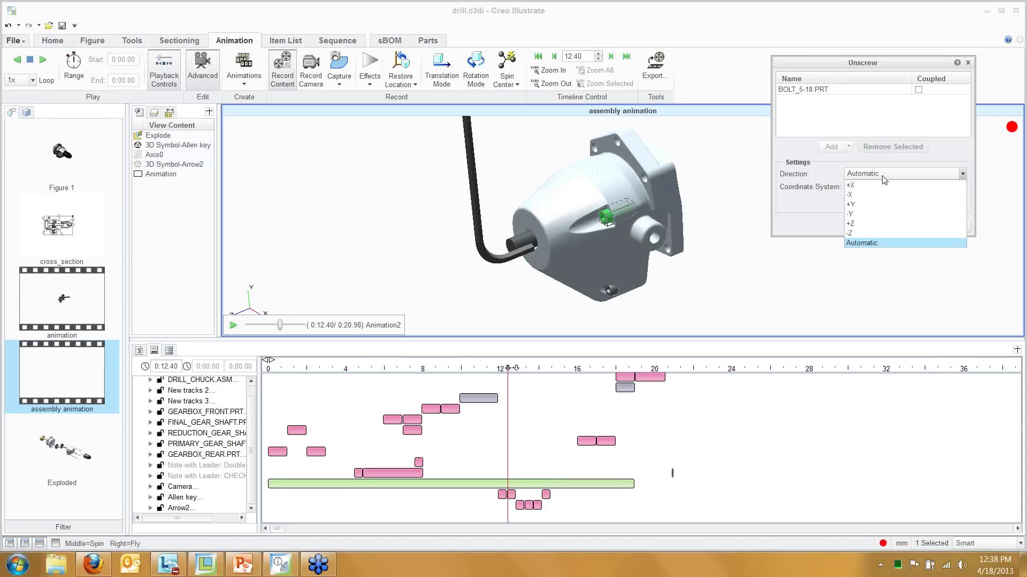
left_click(789, 211)
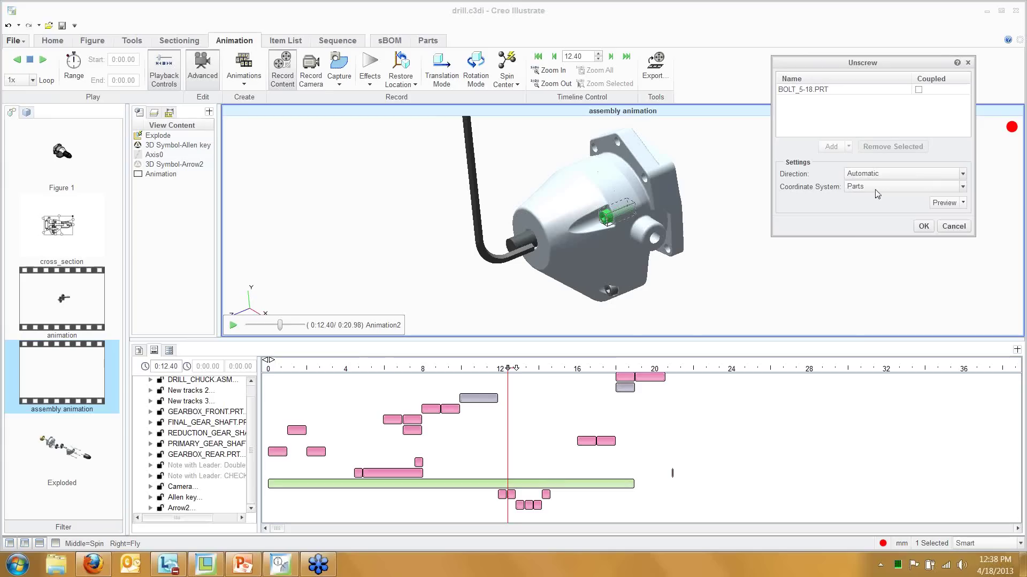
left_click(875, 189)
left_click(812, 199)
left_click(956, 227)
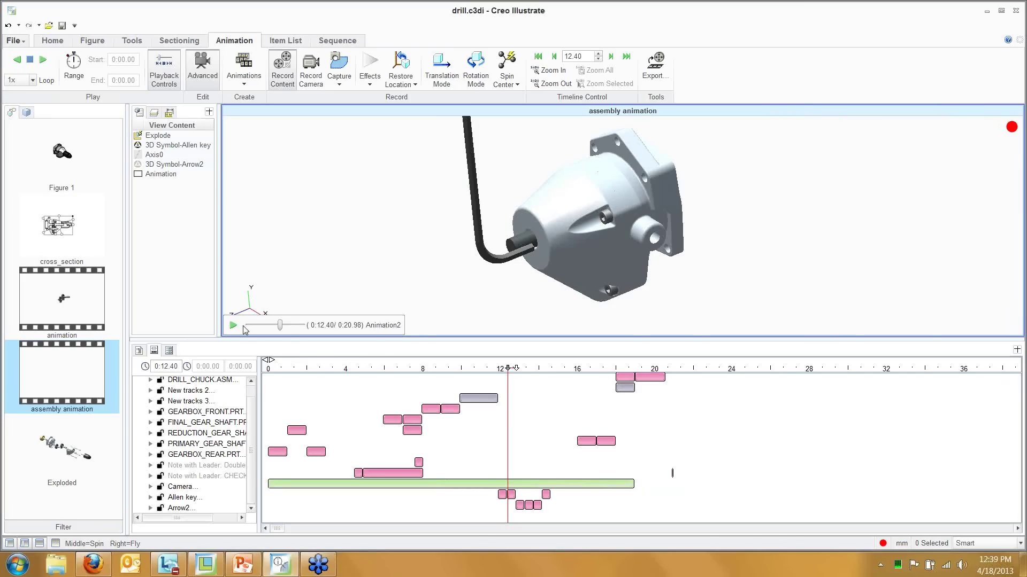
Stop Record Content, play and pause the animation, then drag back to about 12.6 s
left_click(282, 69)
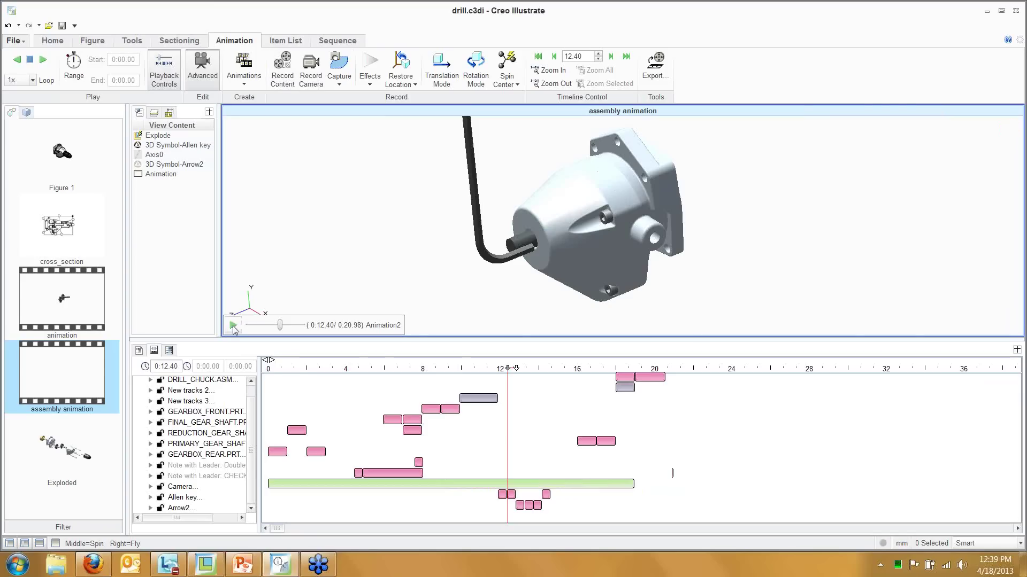
left_click(233, 326)
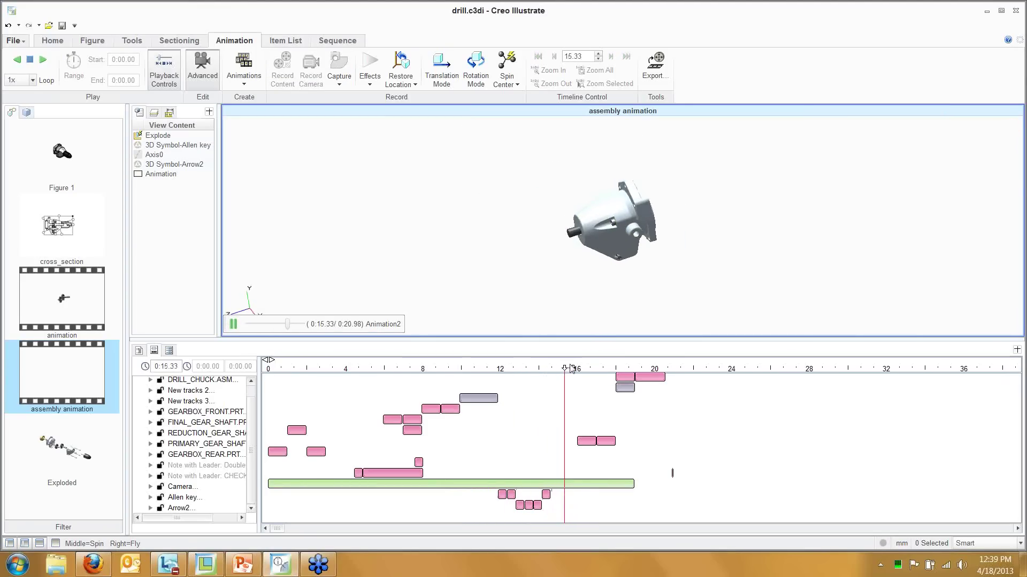
left_click(603, 369)
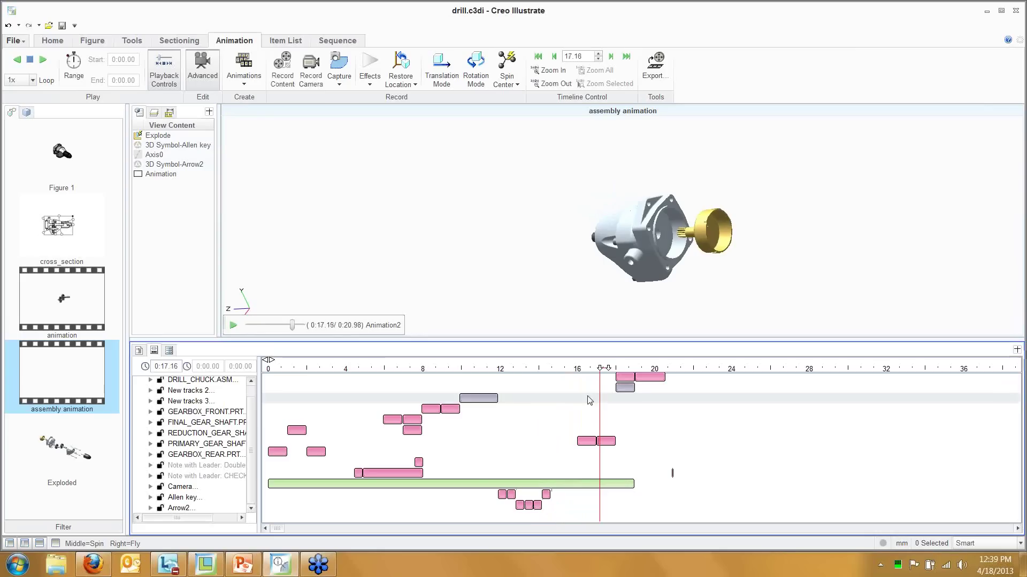
left_click_drag(597, 372, 512, 375)
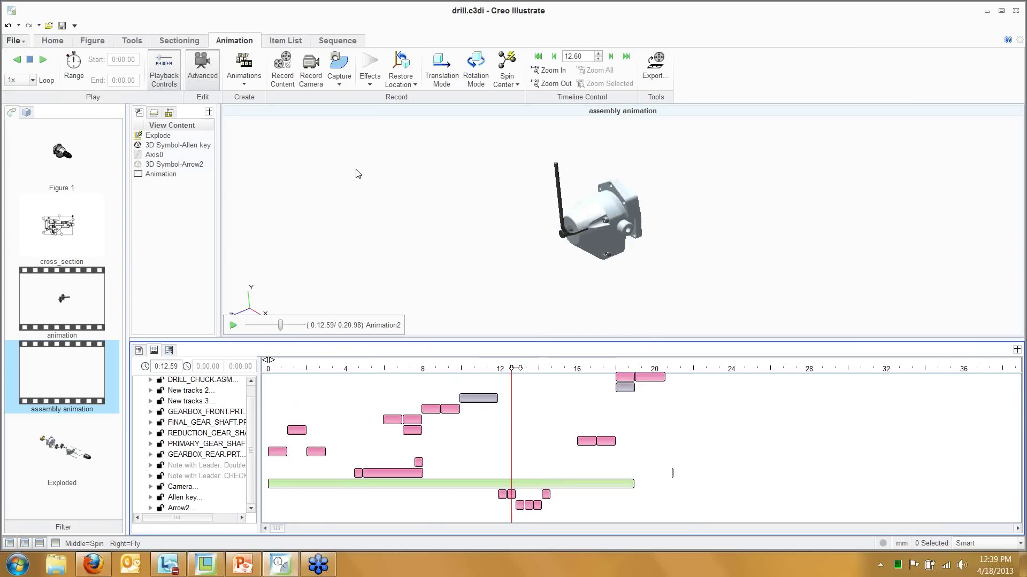
Scrub the animation through about 13.9, 15.4, 5.6 and 12.7 s, ending near 14.96 s
left_click_drag(280, 326, 284, 328)
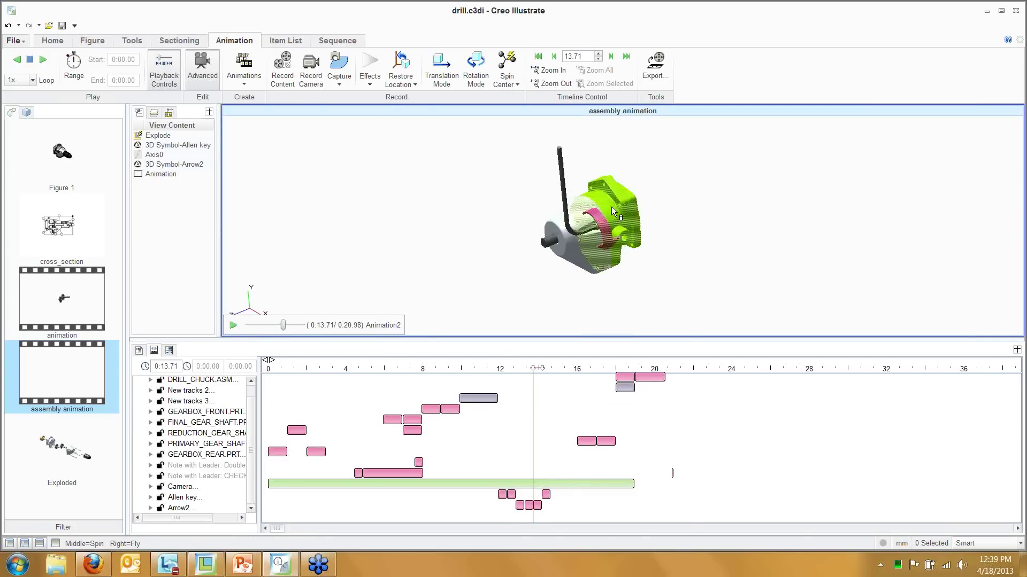
scroll(572, 228, "up", 5)
scroll(471, 192, "down", 3)
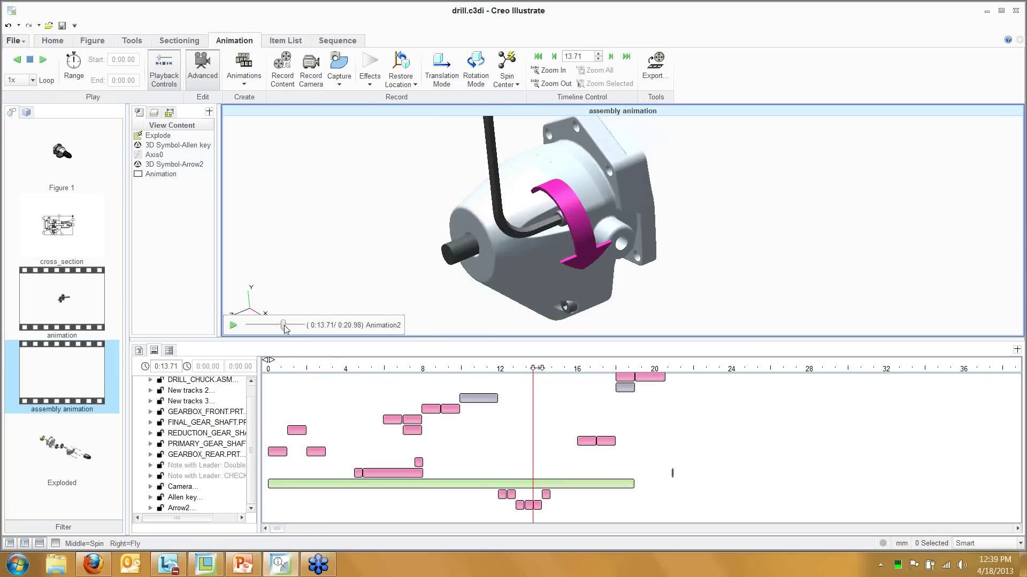
left_click_drag(283, 327, 306, 334)
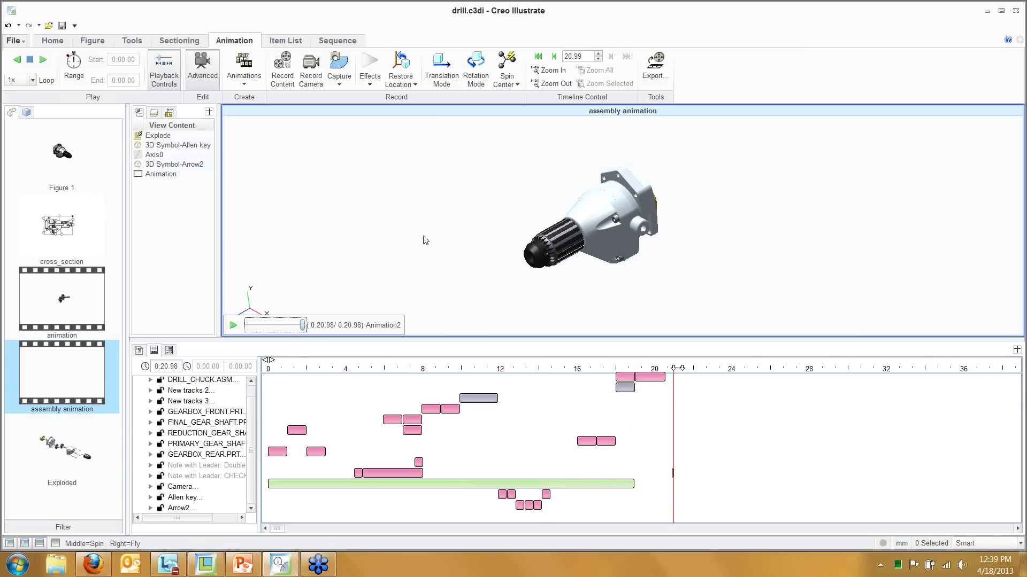
mouse_move(303, 328)
left_mouse_down()
mouse_move(252, 332)
mouse_move(269, 335)
left_mouse_up()
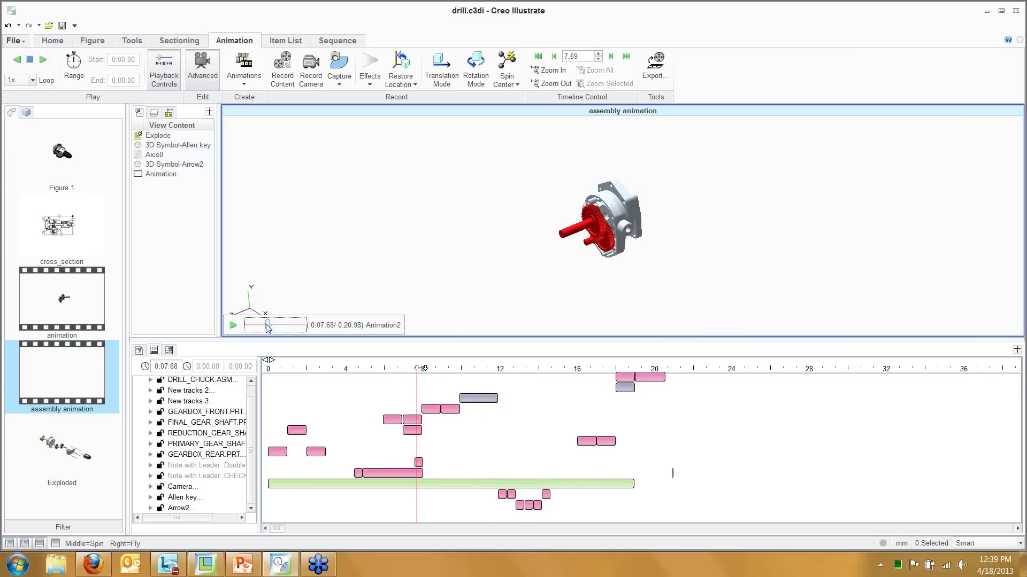
left_click_drag(268, 328, 291, 335)
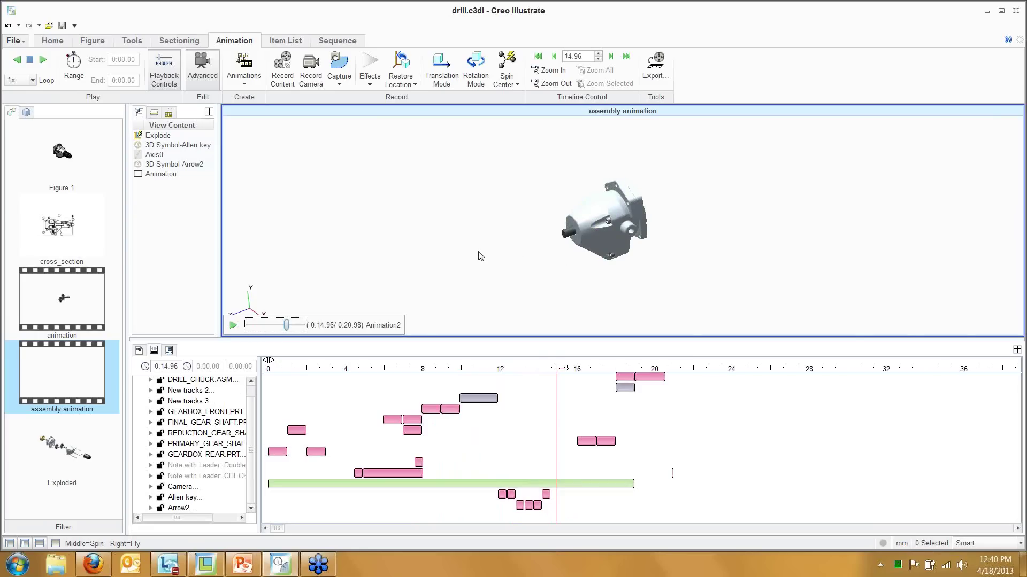
left_click(26, 112)
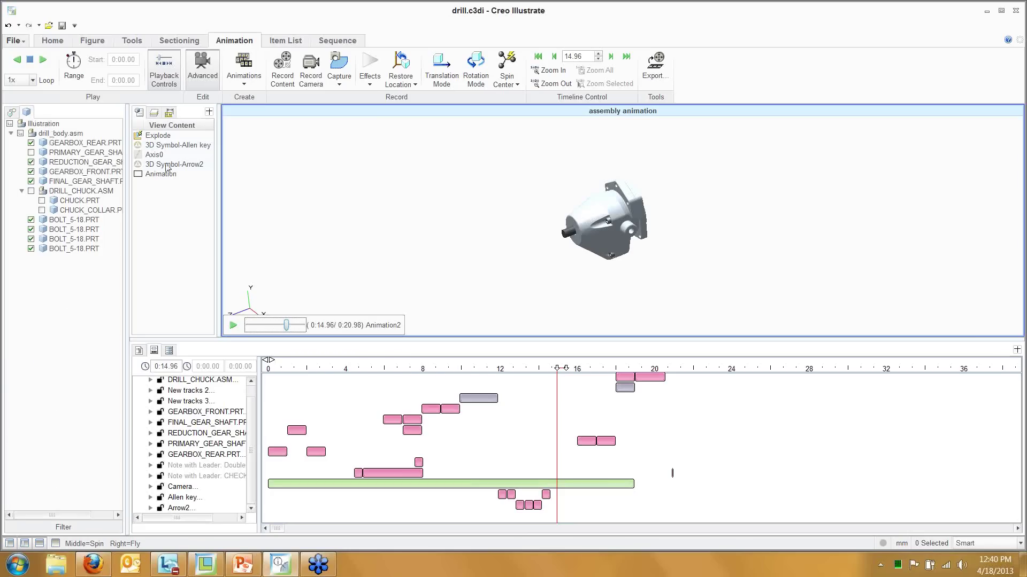
left_click(53, 40)
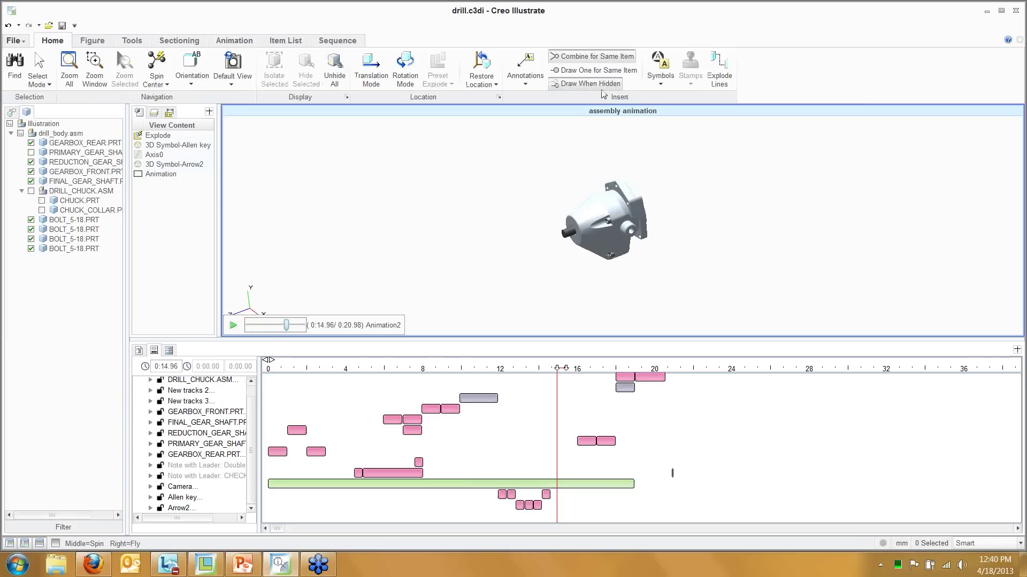
left_click(660, 78)
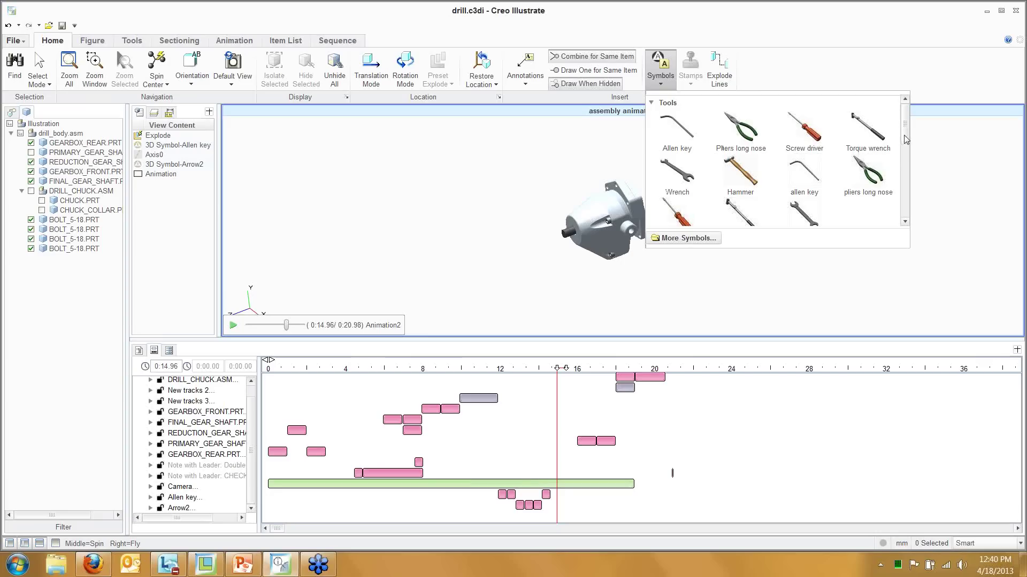
scroll(850, 160, "down", 2)
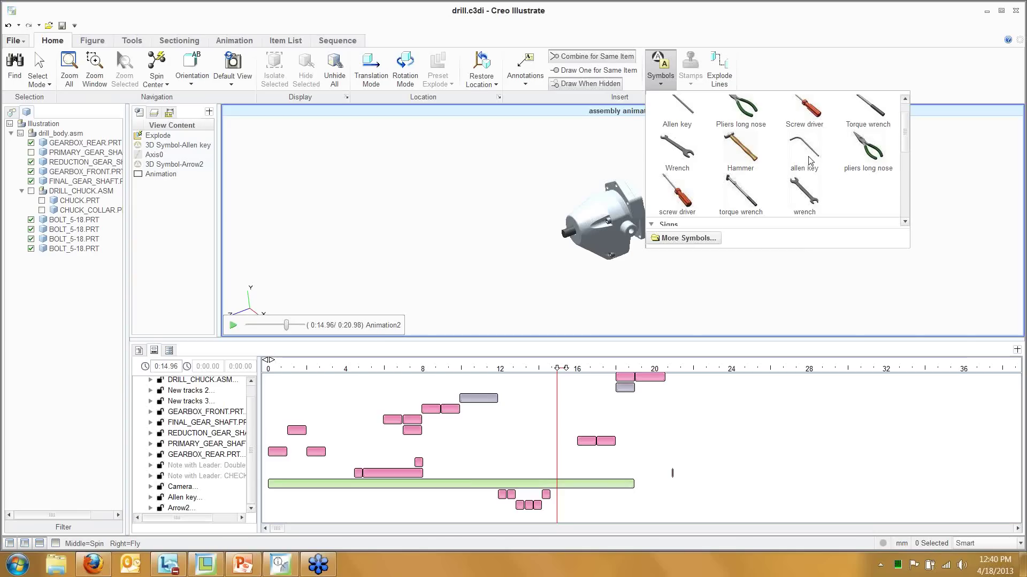
scroll(906, 138, "up", 1)
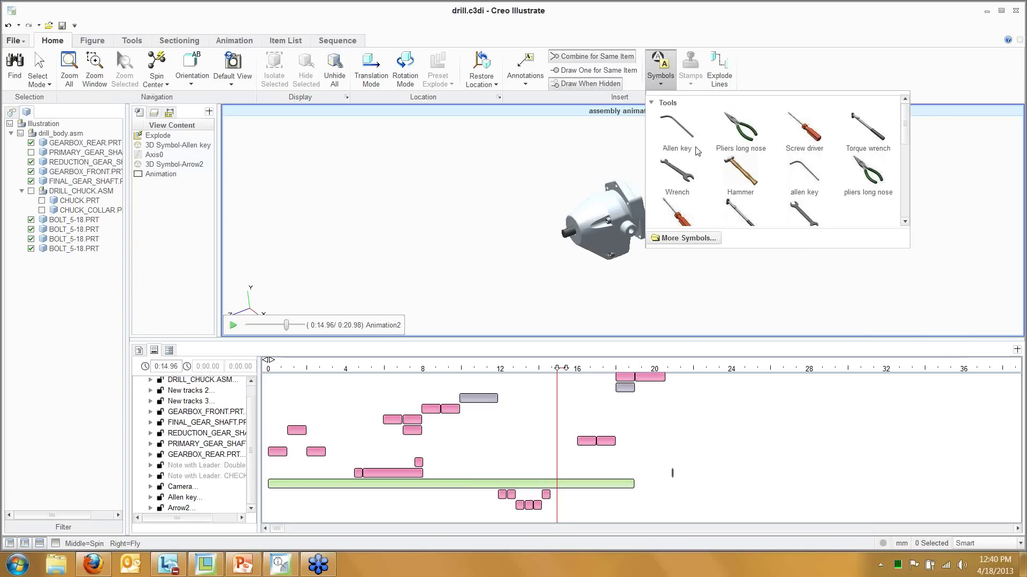
scroll(906, 140, "down", 2)
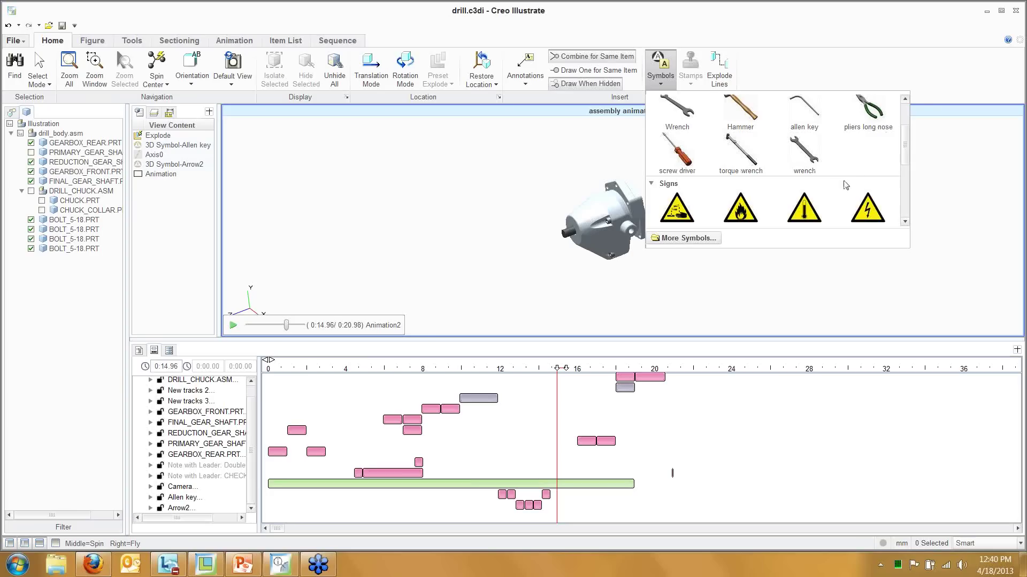
left_click_drag(906, 148, 906, 193)
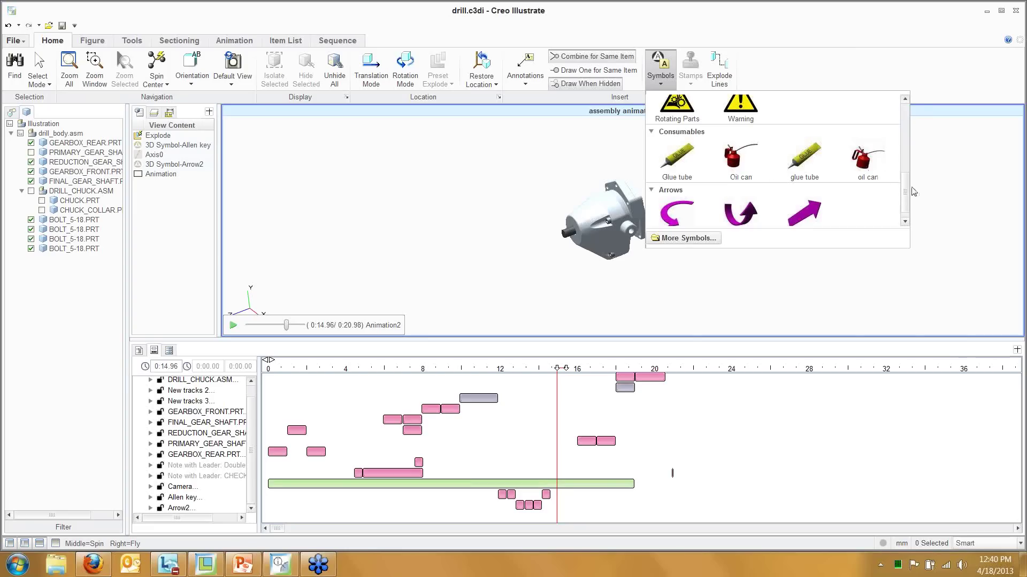
left_click_drag(908, 190, 904, 207)
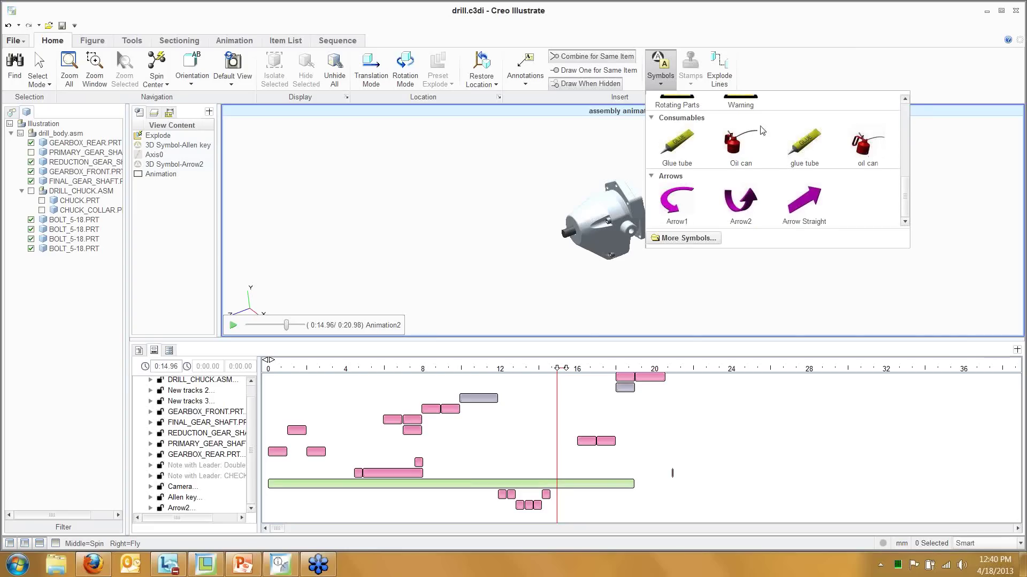
left_click(597, 149)
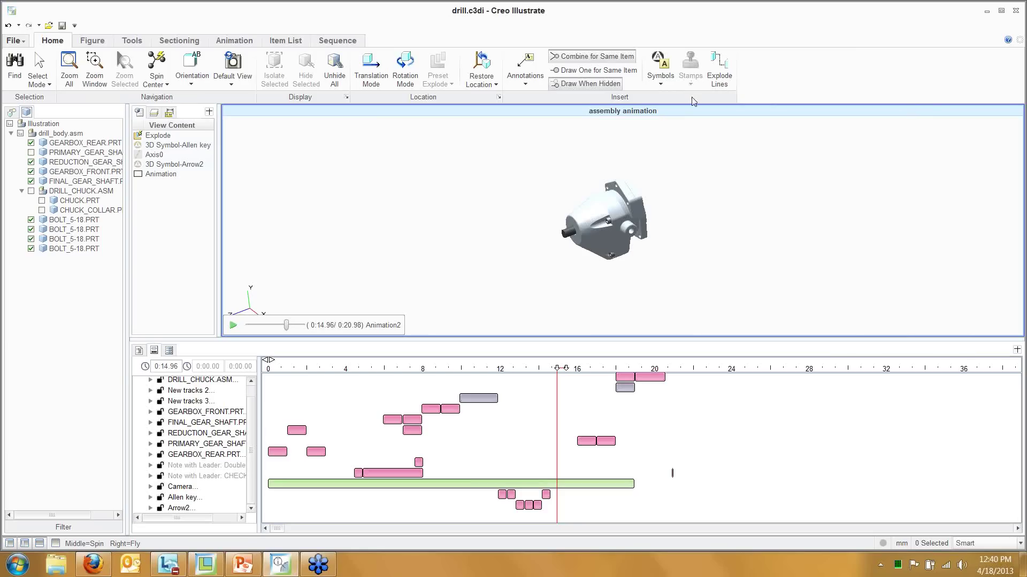
Select and clear the gearbox rear part, then look at the annotation types without choosing one
left_click(615, 204)
left_click(665, 133)
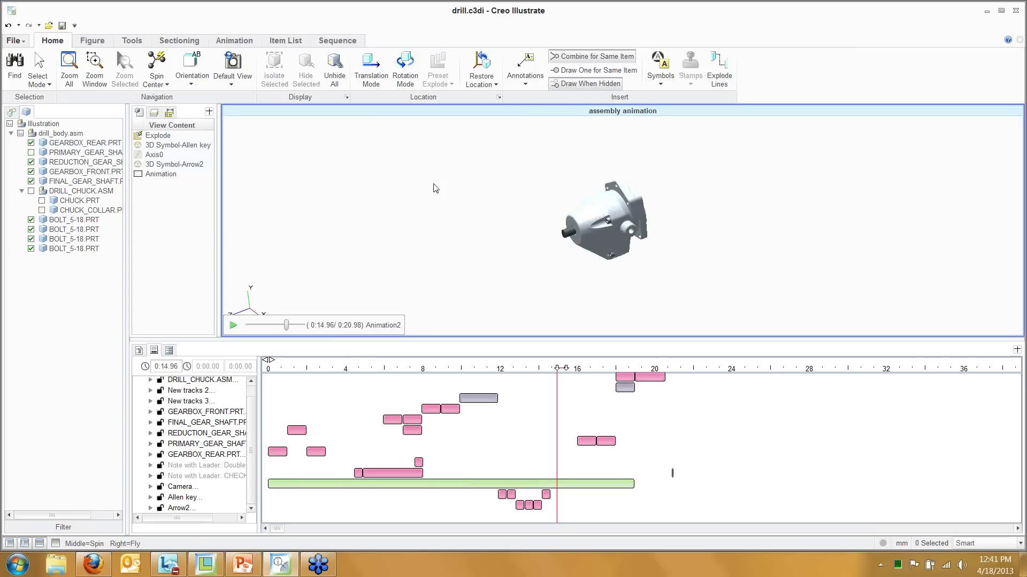
left_click(525, 72)
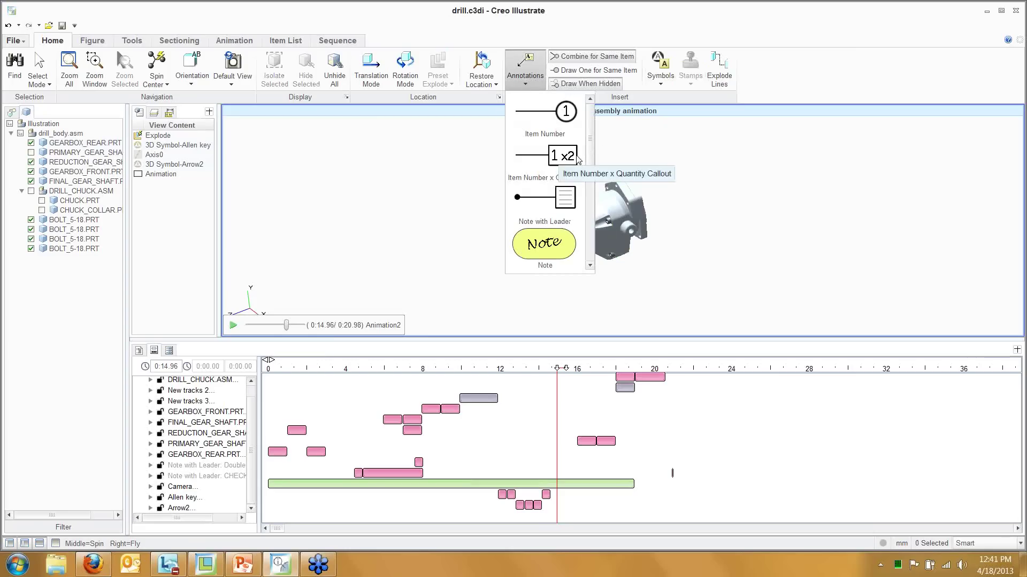
mouse_move(593, 140)
left_mouse_down()
mouse_move(593, 172)
mouse_move(600, 146)
left_mouse_up()
left_click(444, 214)
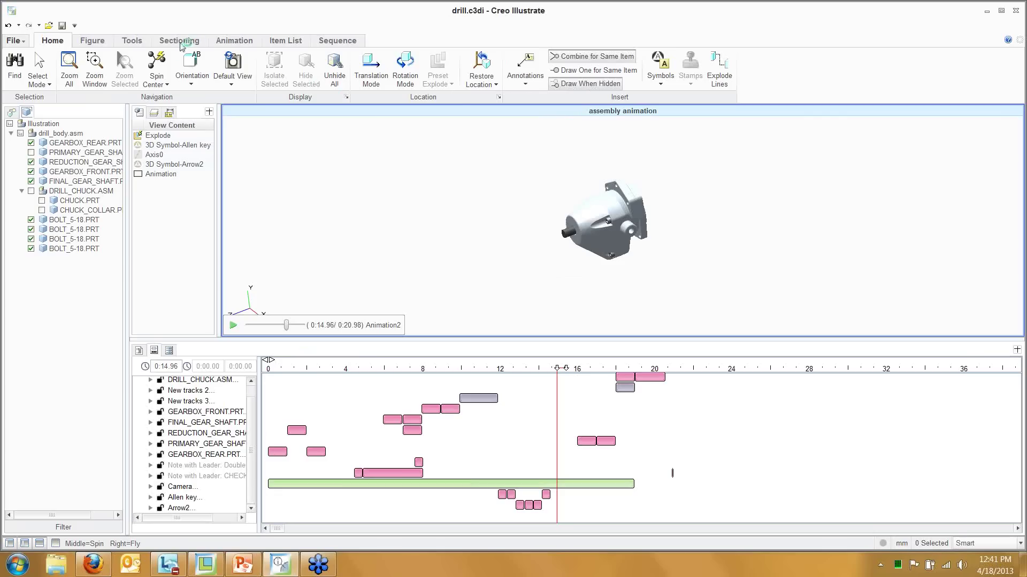
Rewind the assembly animation to about 6.94 s, where the gear shafts are exposed
left_click(234, 41)
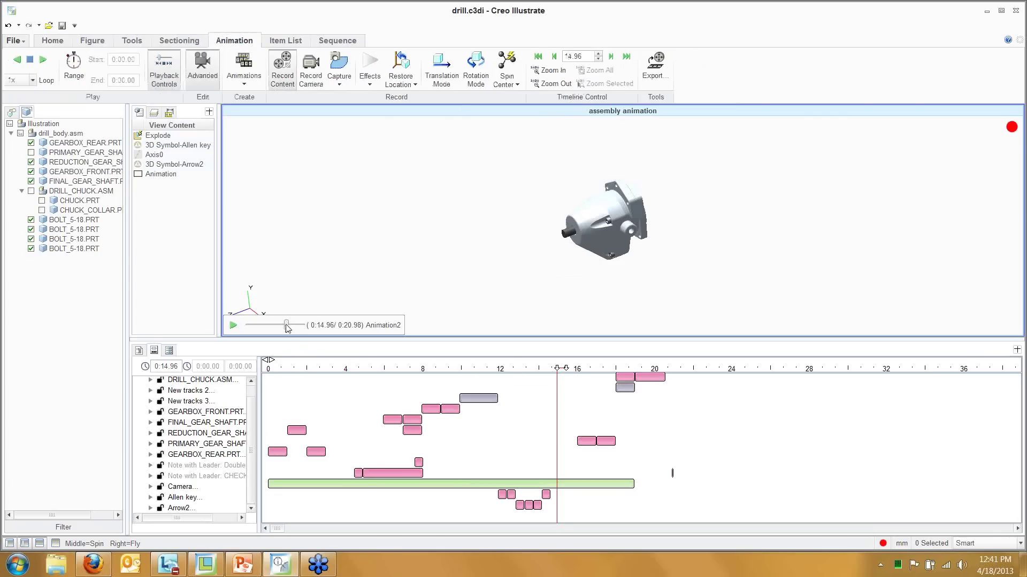
mouse_move(286, 325)
left_mouse_down()
mouse_move(247, 326)
mouse_move(268, 324)
left_mouse_up()
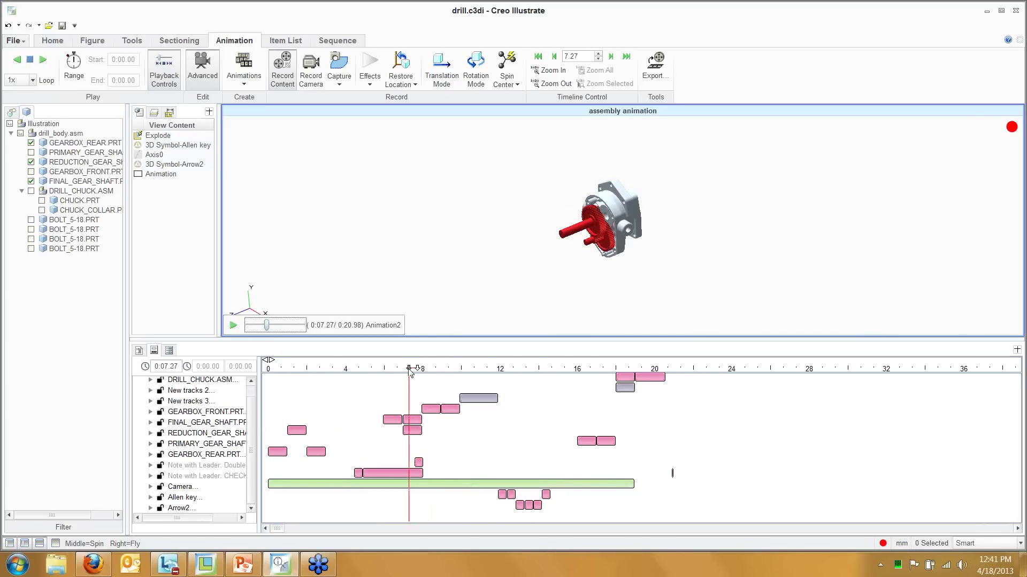
mouse_move(410, 369)
left_mouse_down()
mouse_move(382, 371)
mouse_move(428, 370)
left_mouse_up()
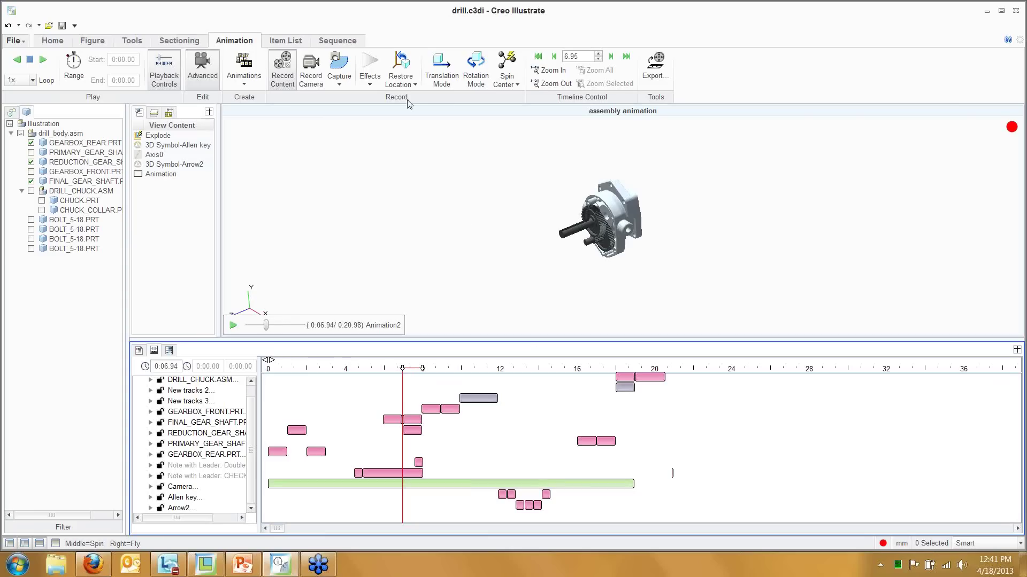
Add a leader note anchored on the reduction gear reading 'ENSURE GEAR TOOTH ALIGNMENT'
left_click(60, 43)
left_click(527, 85)
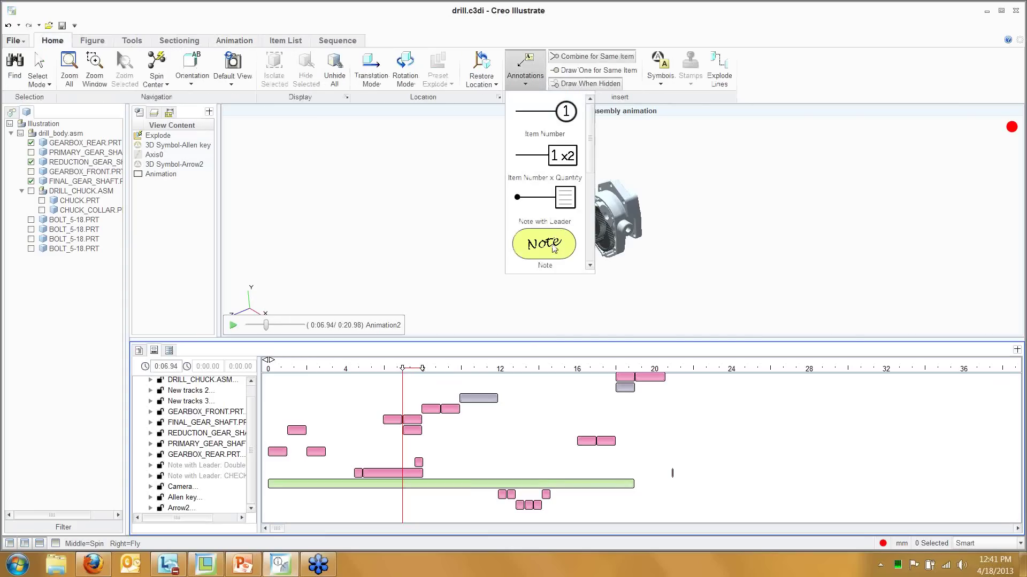
left_click(563, 200)
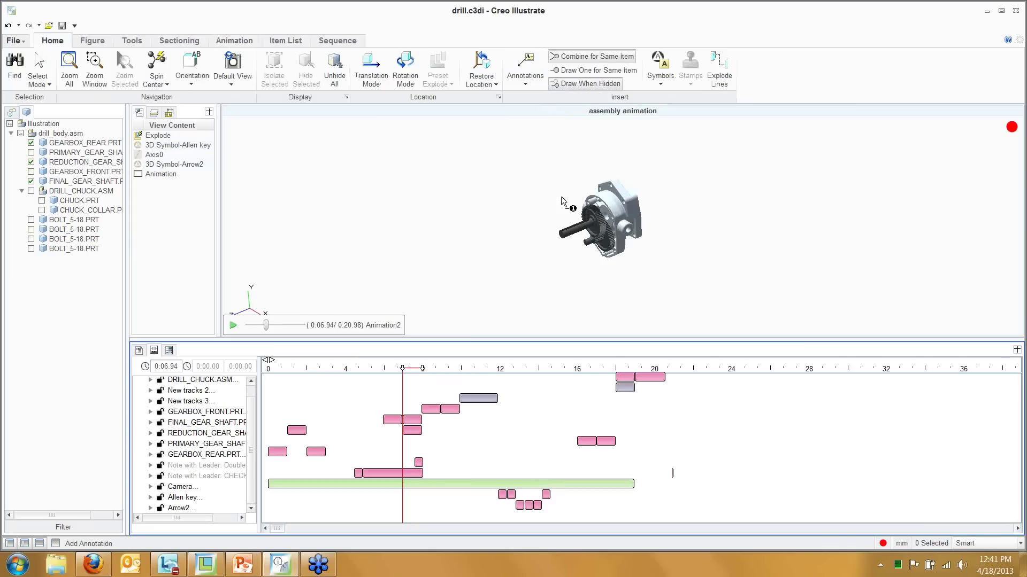
left_click(608, 235)
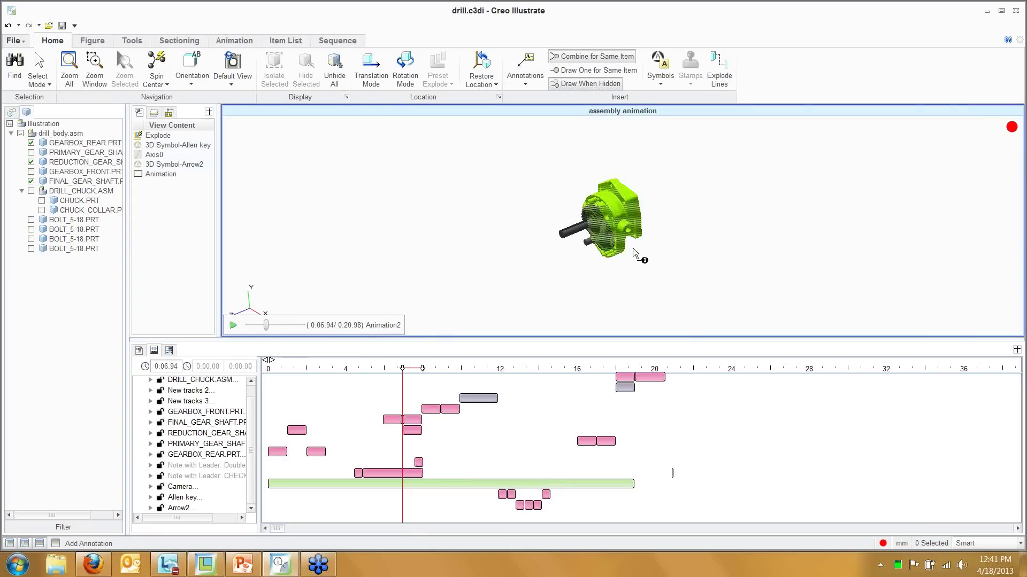
left_click(731, 283)
double_click(731, 284)
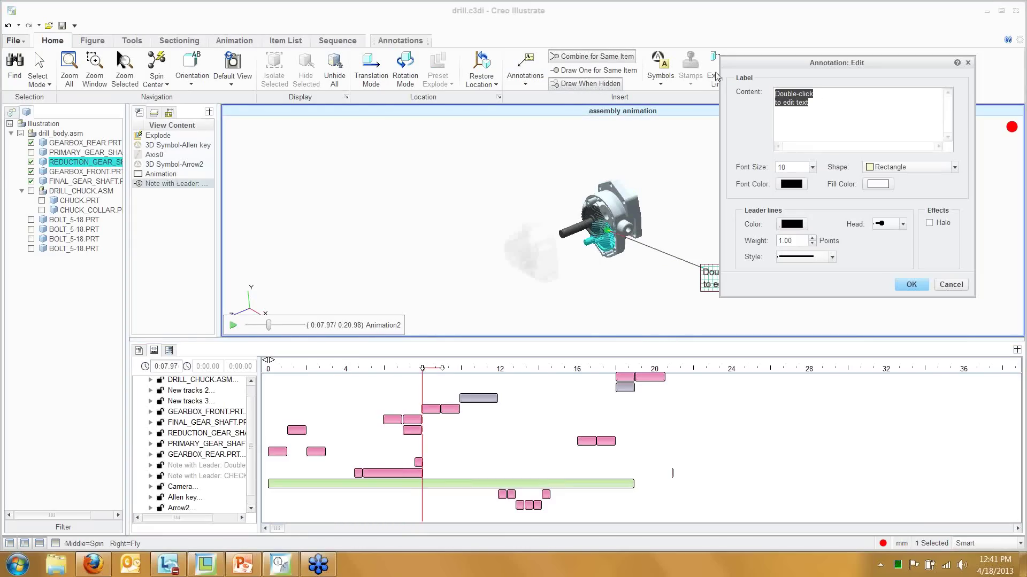
key("Caps_Lock")
type("ENSURE")
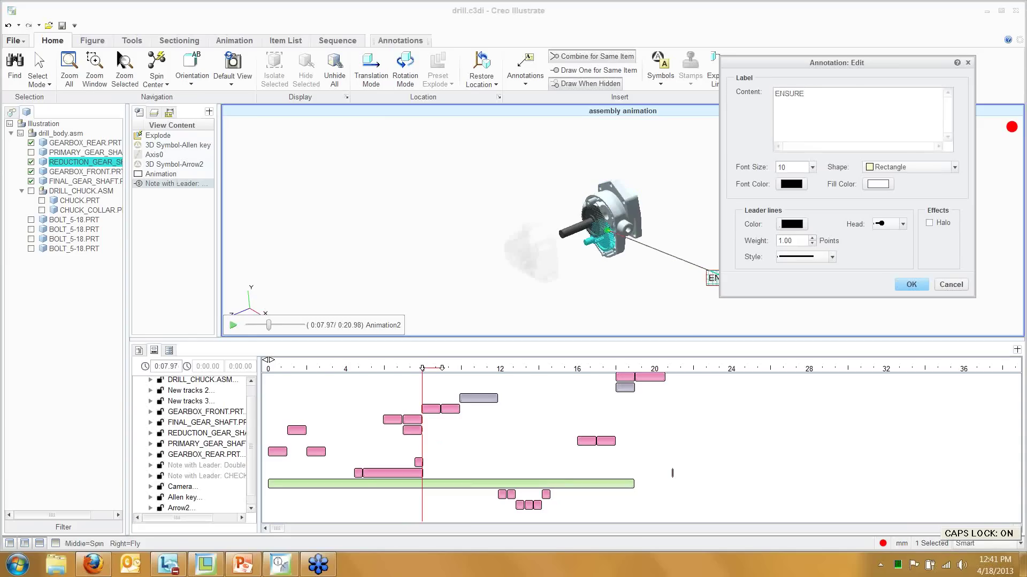
type(" GEAR TOOT")
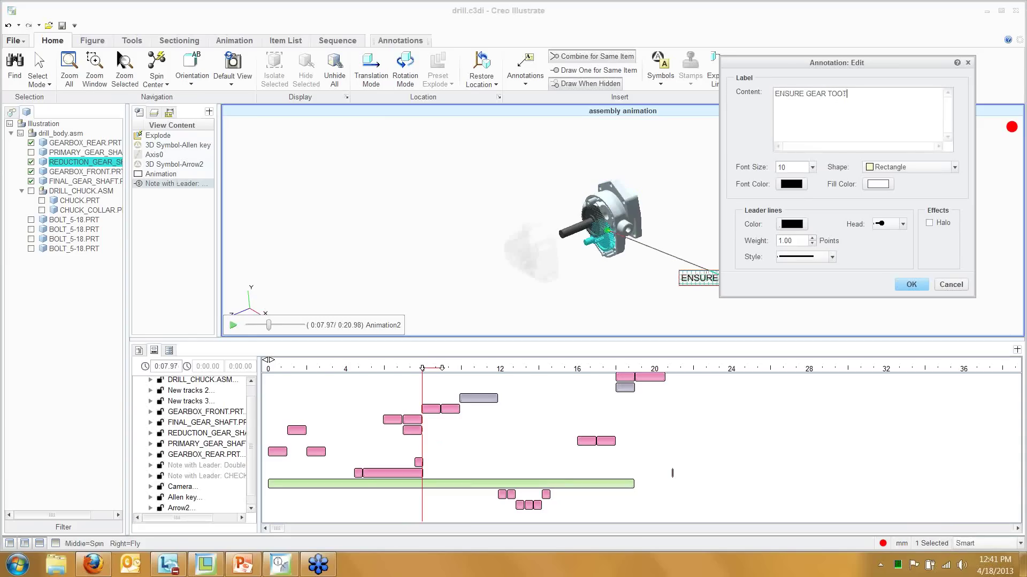
type("H ALIGN")
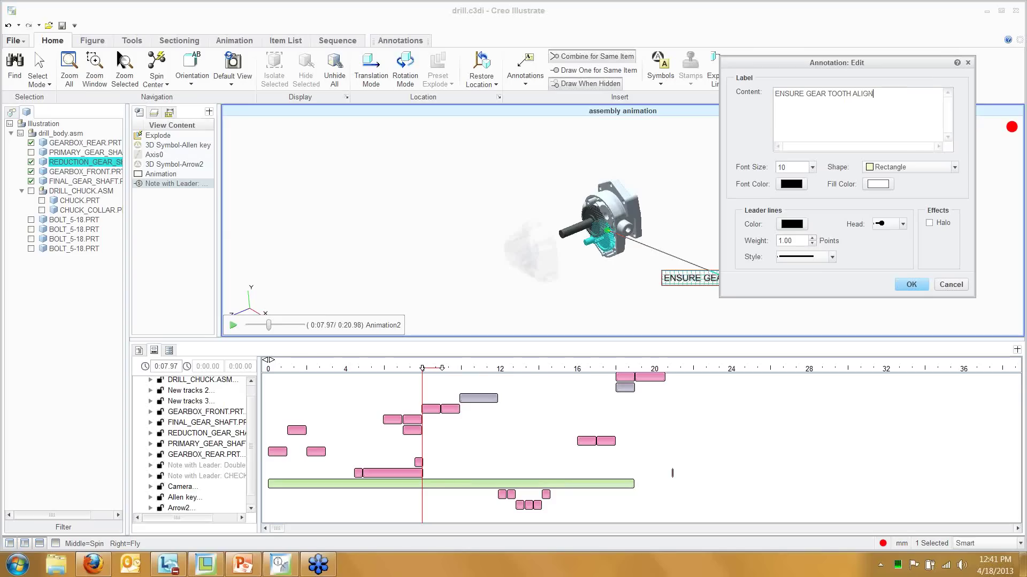
type("MENT")
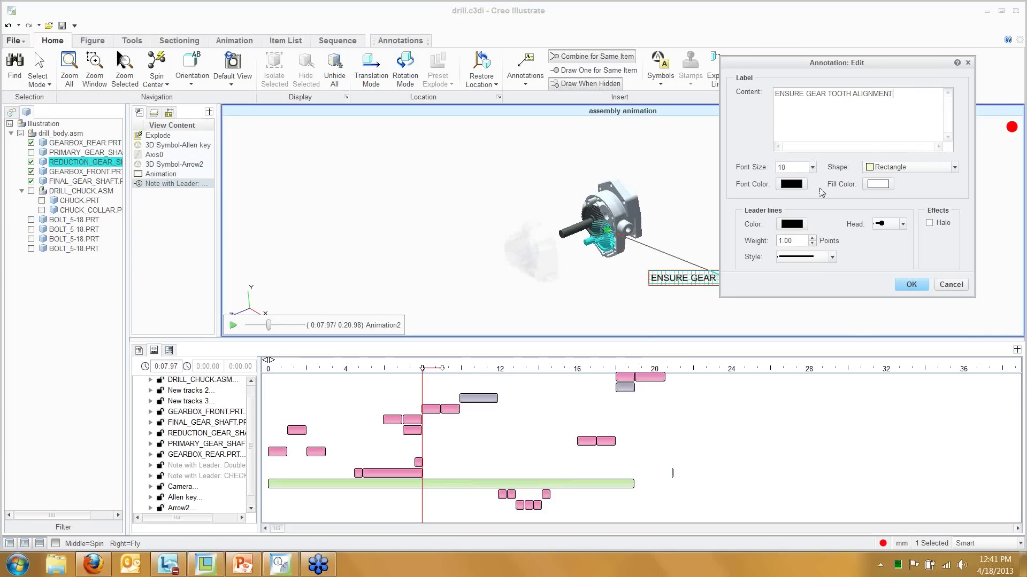
Style the note as a yellow-filled rounded rectangle with font size 14
left_click(885, 171)
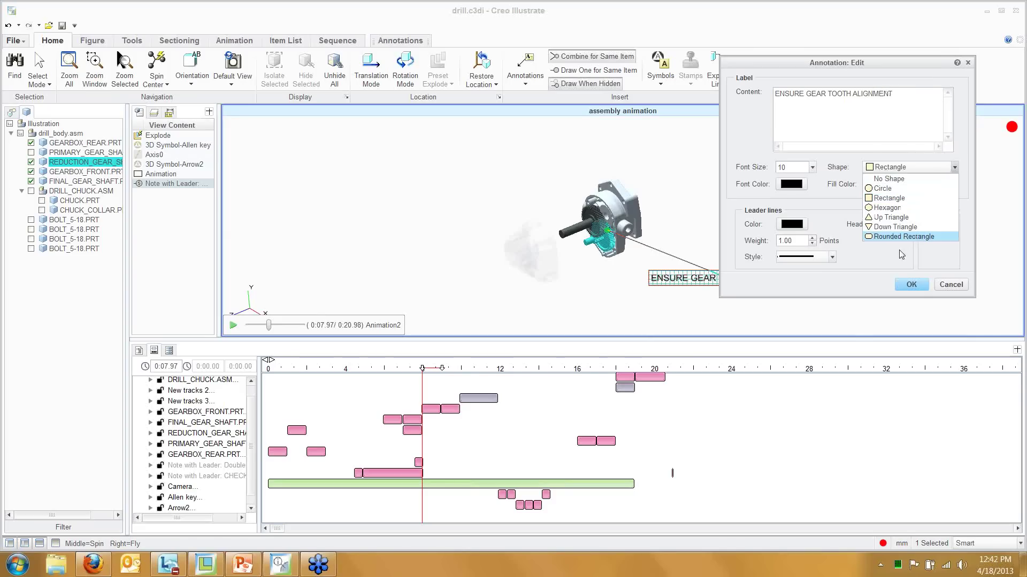
left_click(898, 237)
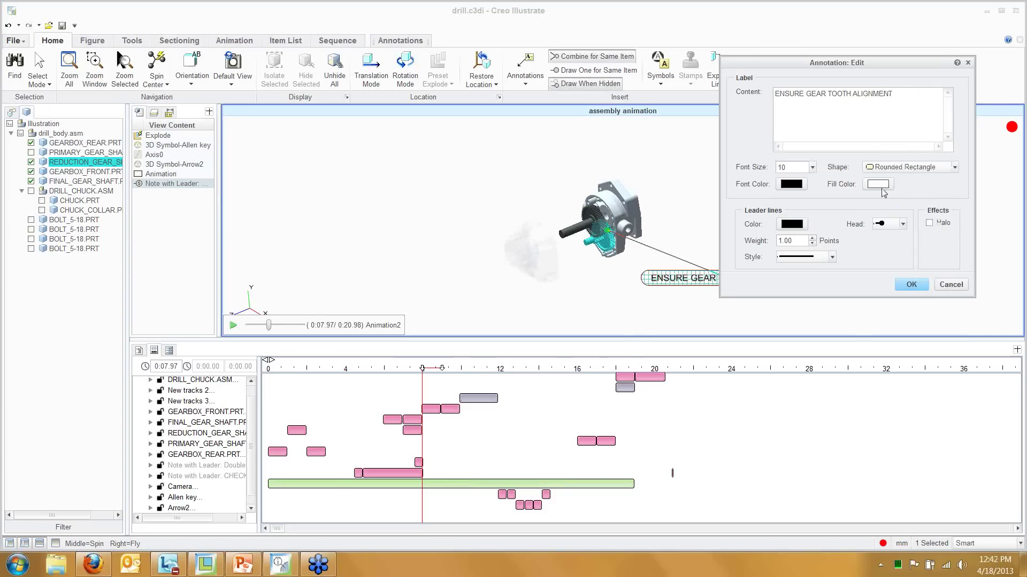
left_click(880, 187)
left_click(451, 250)
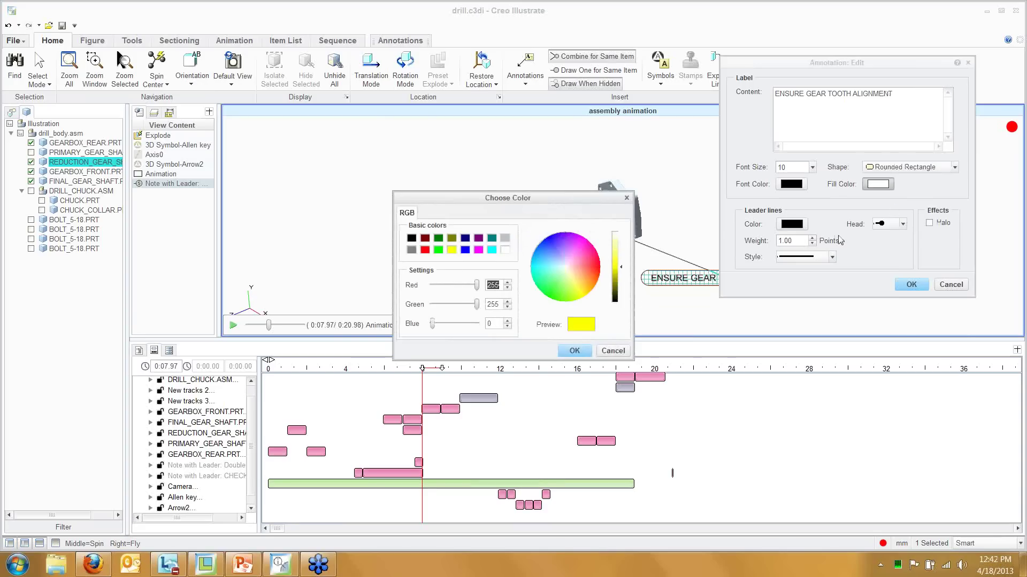
left_click(584, 350)
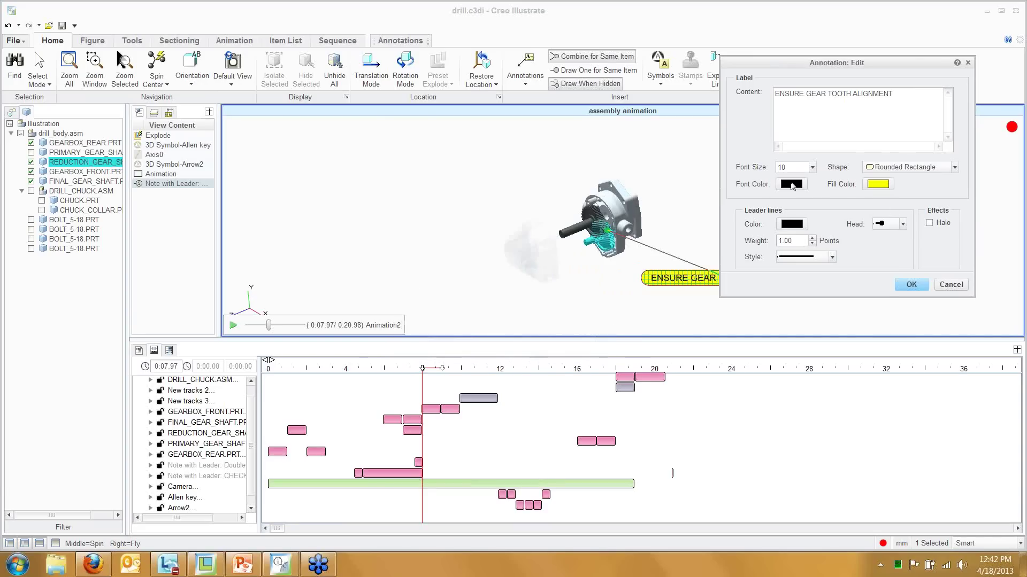
left_click(811, 167)
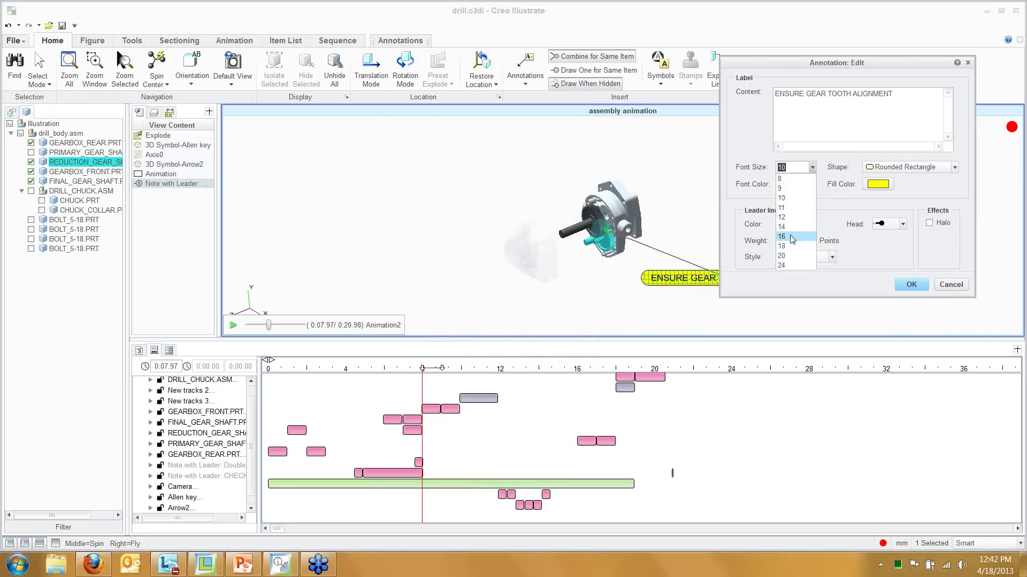
left_click(790, 227)
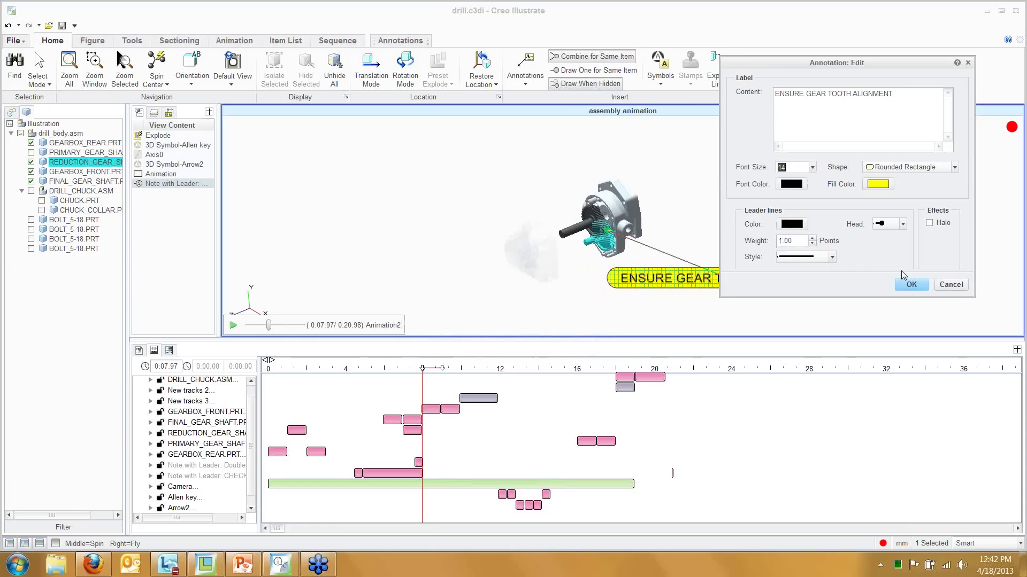
left_click(912, 285)
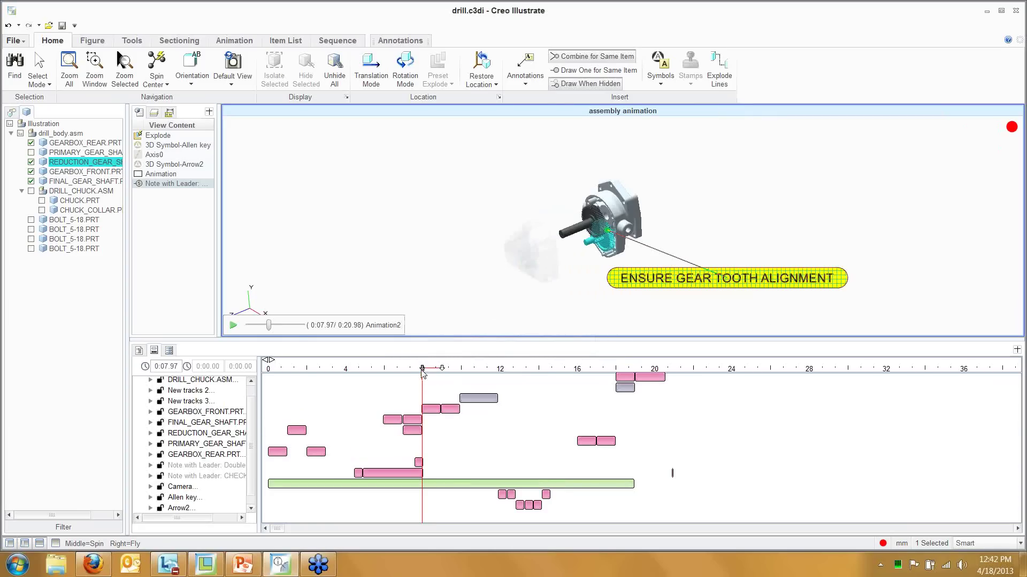
Rewind the animation to 0:00 and play it to check the new note
left_click_drag(270, 328, 241, 330)
left_click(234, 325)
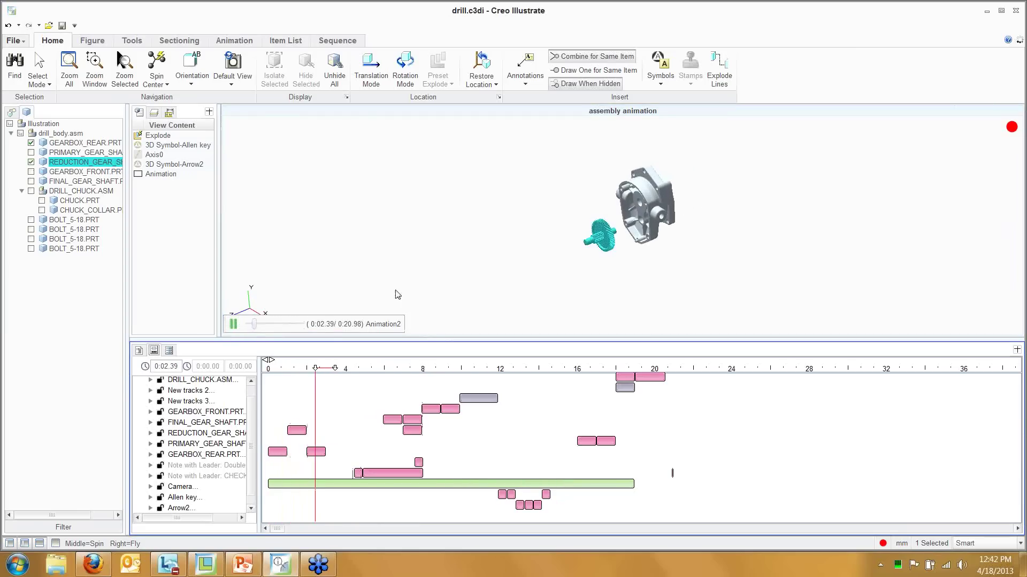
left_click(451, 239)
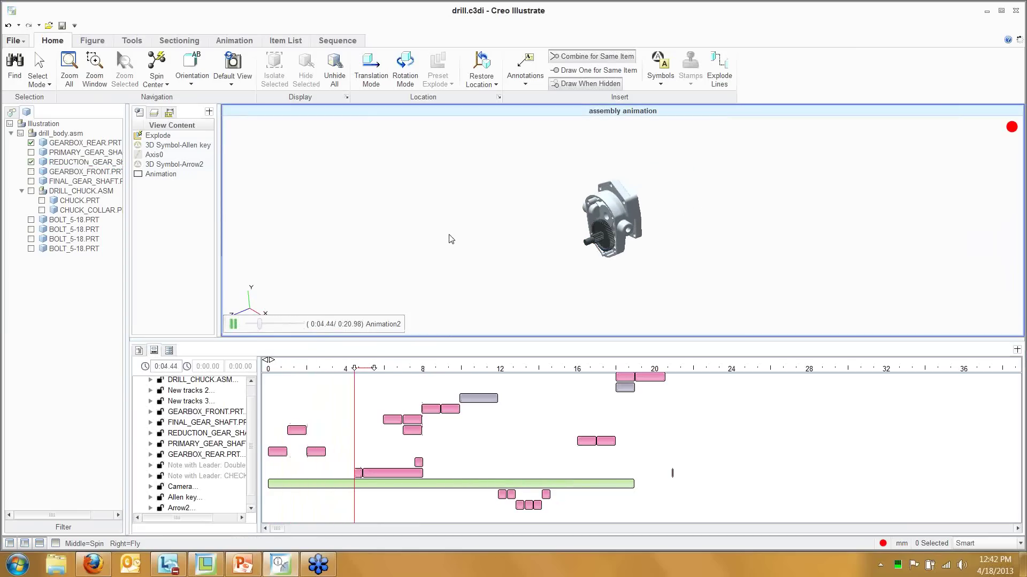
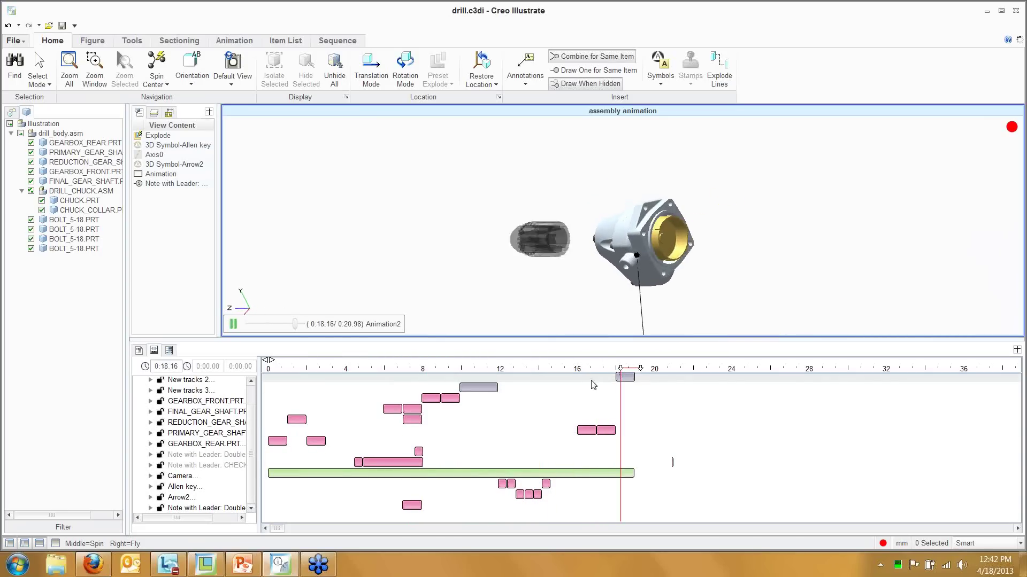
Give the ENSURE GEAR TOOTH ALIGNMENT note a Fade Out effect in the animation
left_click_drag(297, 327, 272, 332)
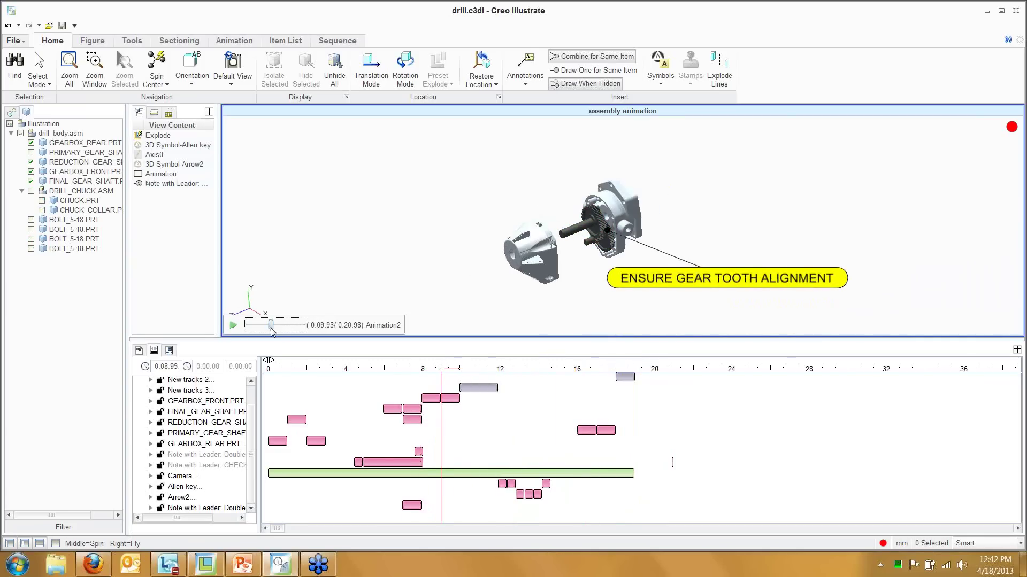
left_click(223, 508)
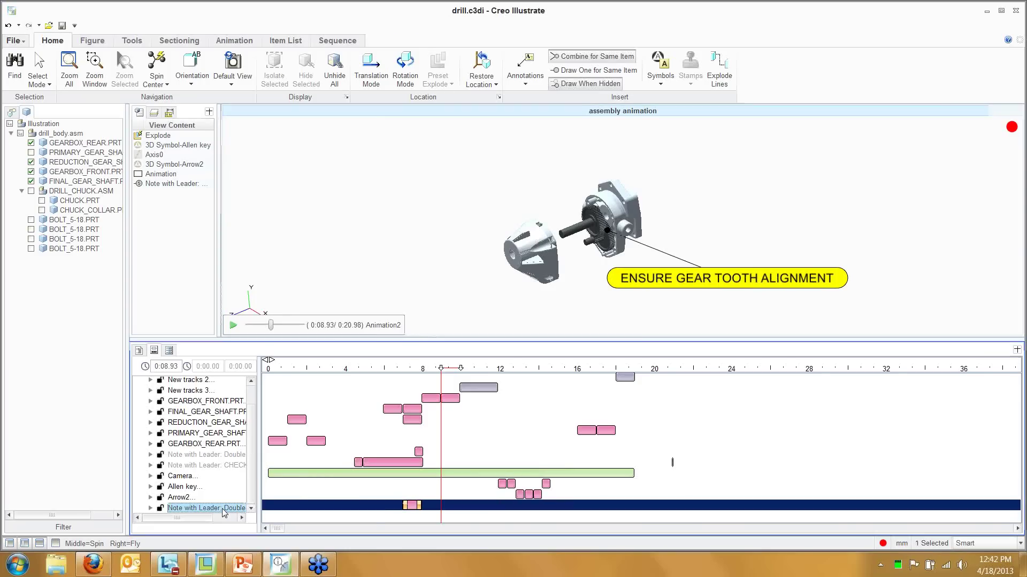
left_click(235, 40)
left_click(376, 86)
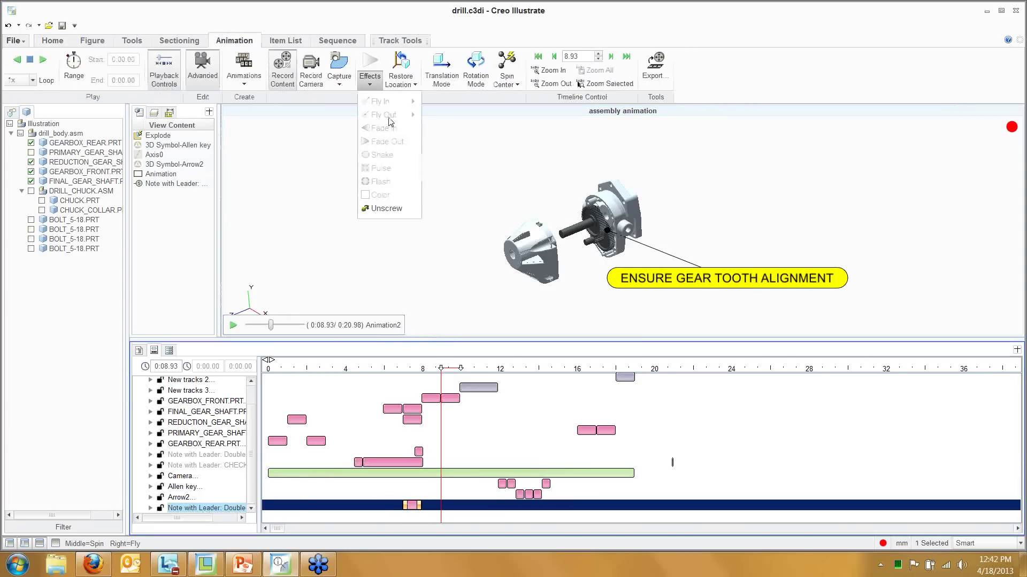
left_click(328, 178)
left_click(732, 280)
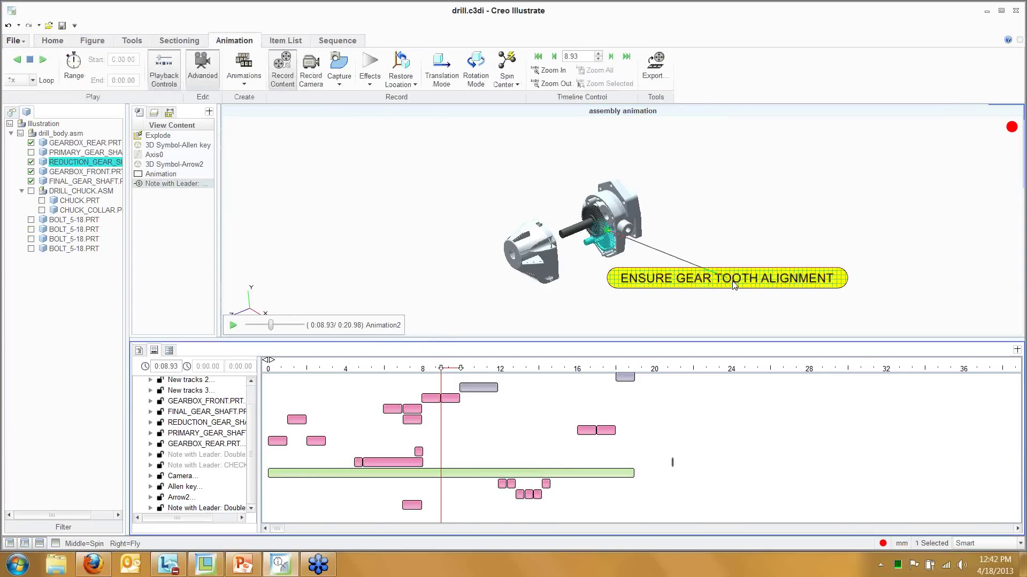
left_click(370, 86)
left_click(399, 139)
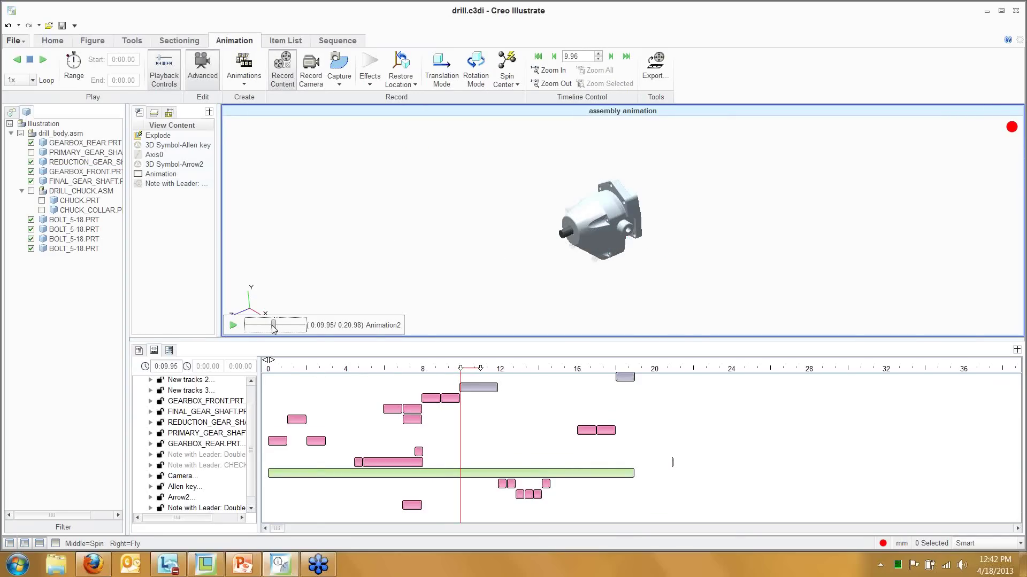
Rewind the animation to the start and play it back to check the fade
left_click_drag(273, 328, 236, 328)
left_click(233, 326)
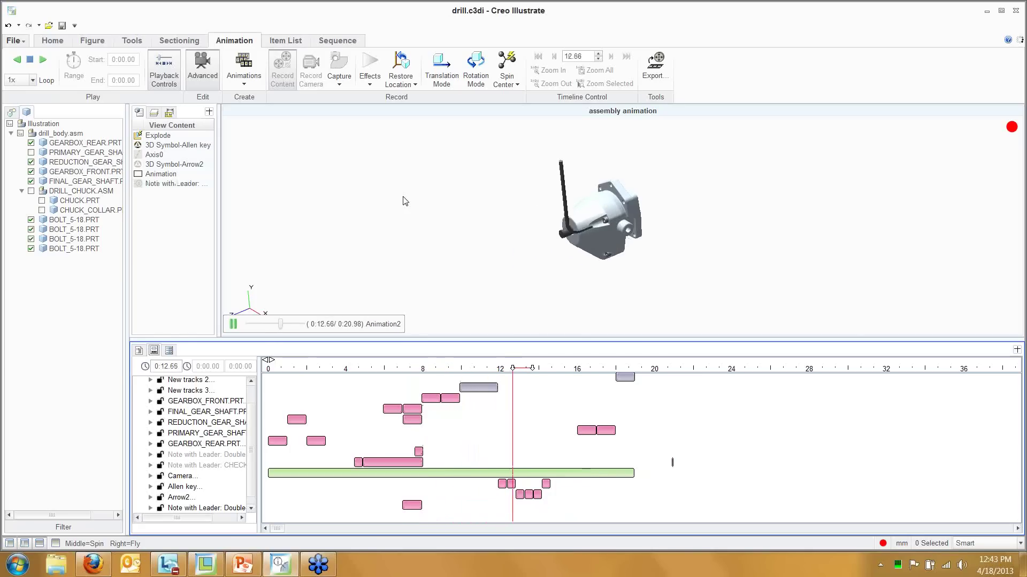
scroll(508, 457, "down", 1)
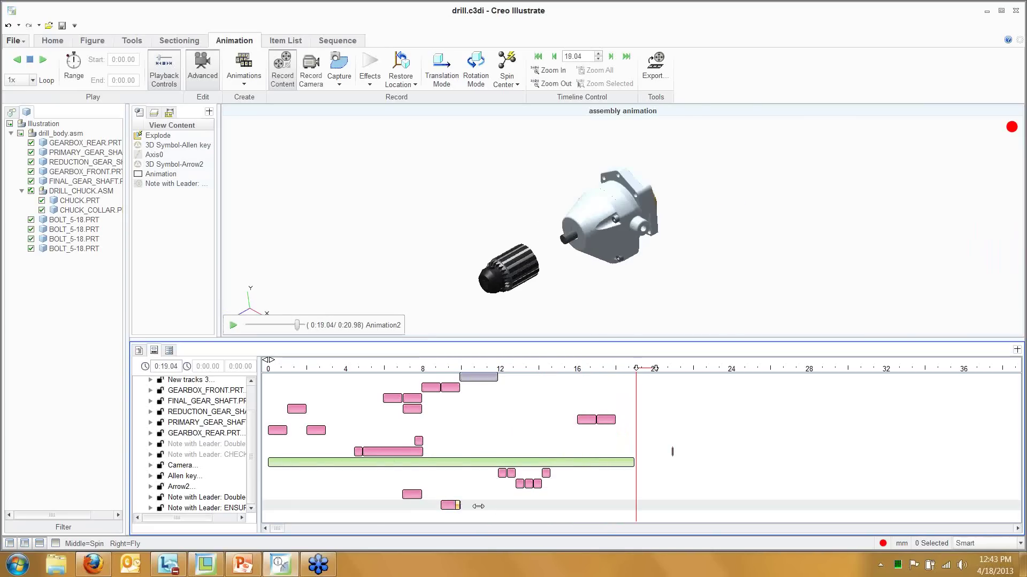
Extend the note's fade-out clip, scrub back to about 5 seconds, and show the Figures list
left_click(451, 506)
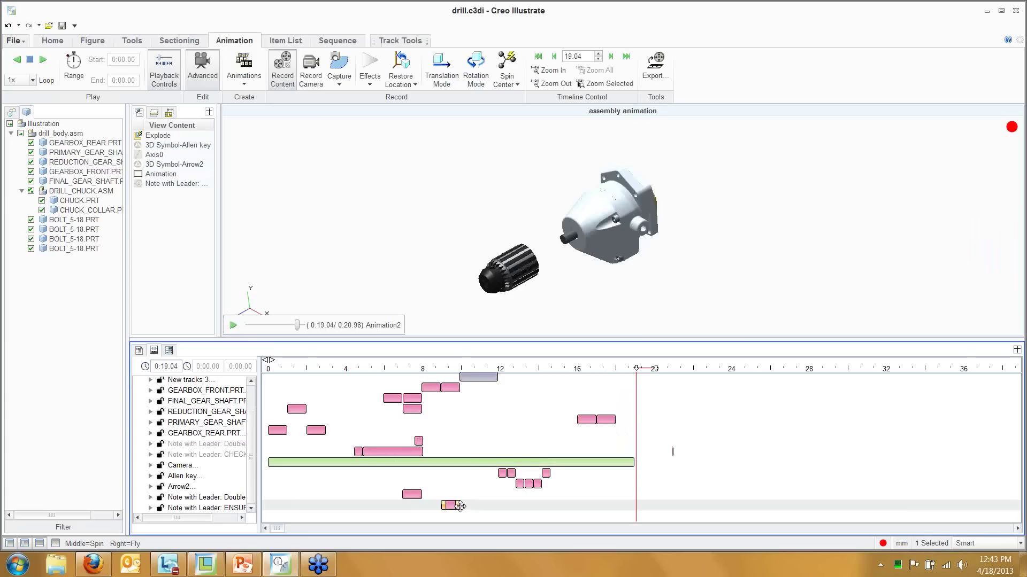
left_click_drag(497, 507, 503, 507)
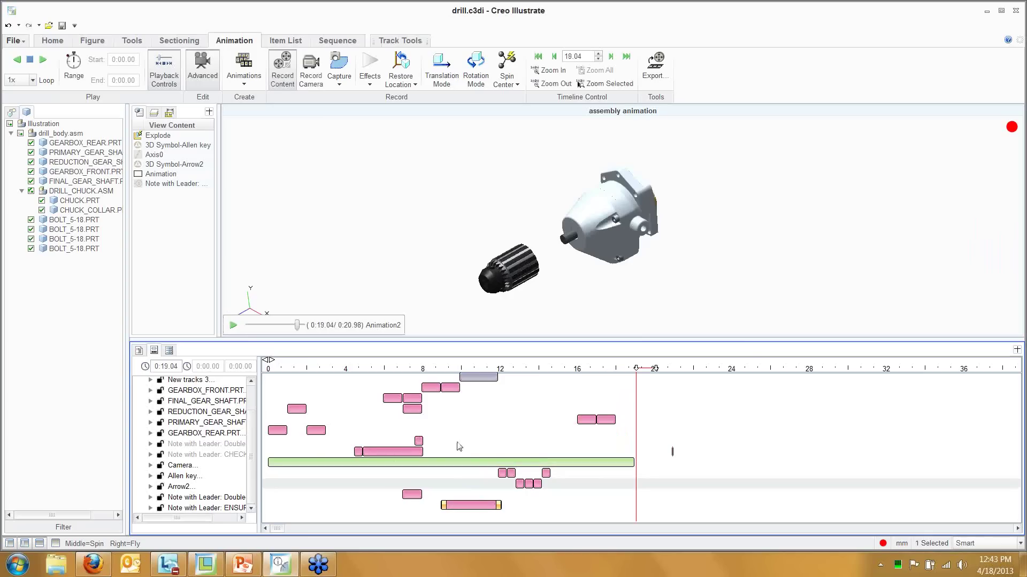
mouse_move(298, 330)
left_mouse_down()
mouse_move(265, 331)
mouse_move(316, 334)
left_mouse_up()
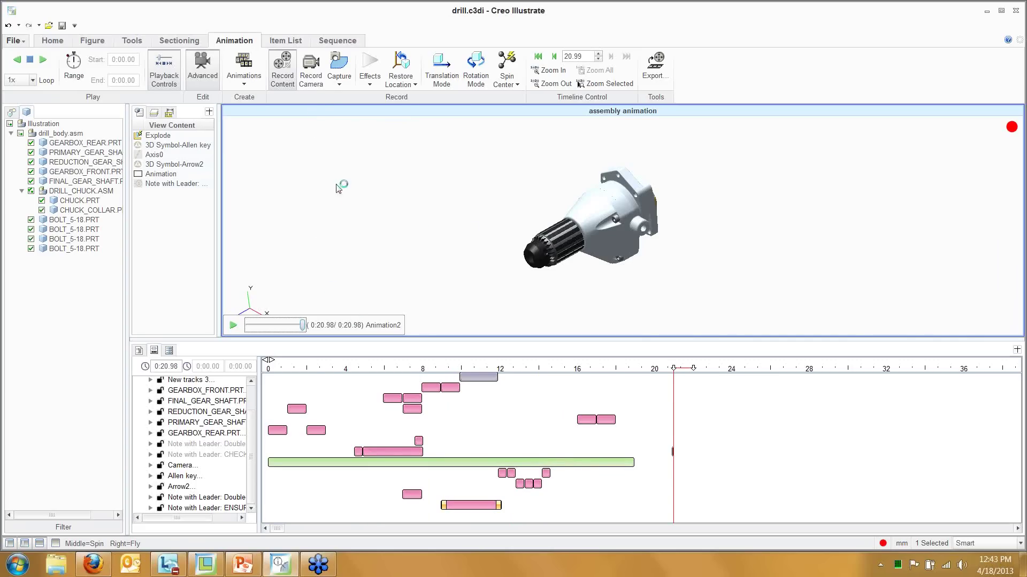
left_click(12, 113)
Open the Exploded figure, return the ribbon to Home, and bring up the figure's context menu
left_click(63, 460)
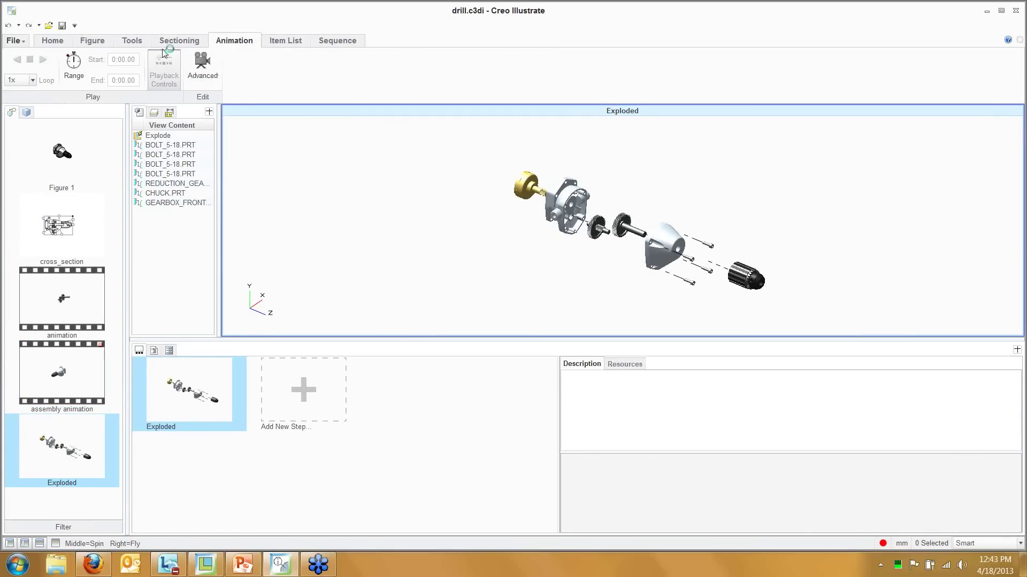
left_click(178, 41)
left_click(139, 42)
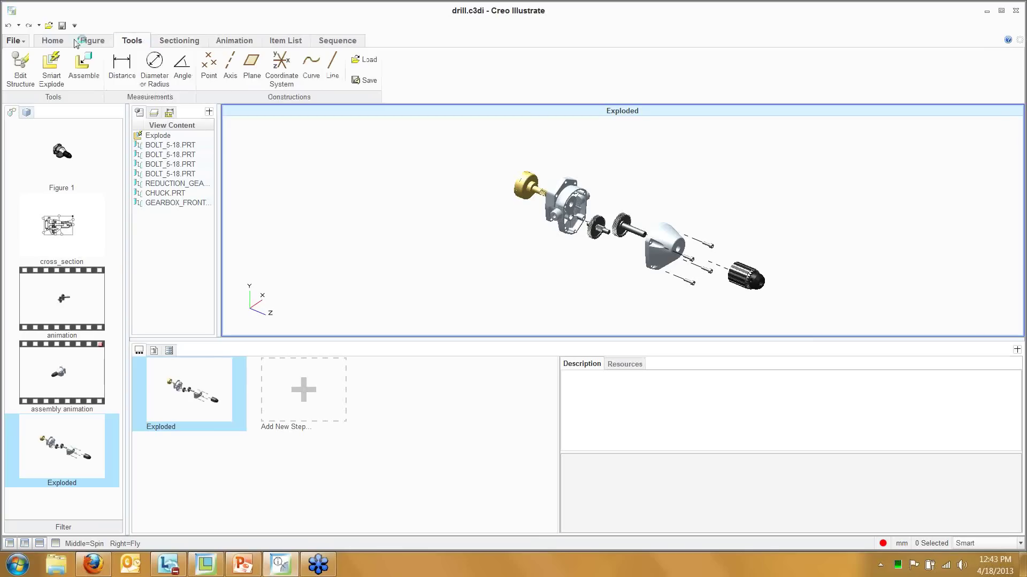
left_click(90, 43)
left_click(58, 42)
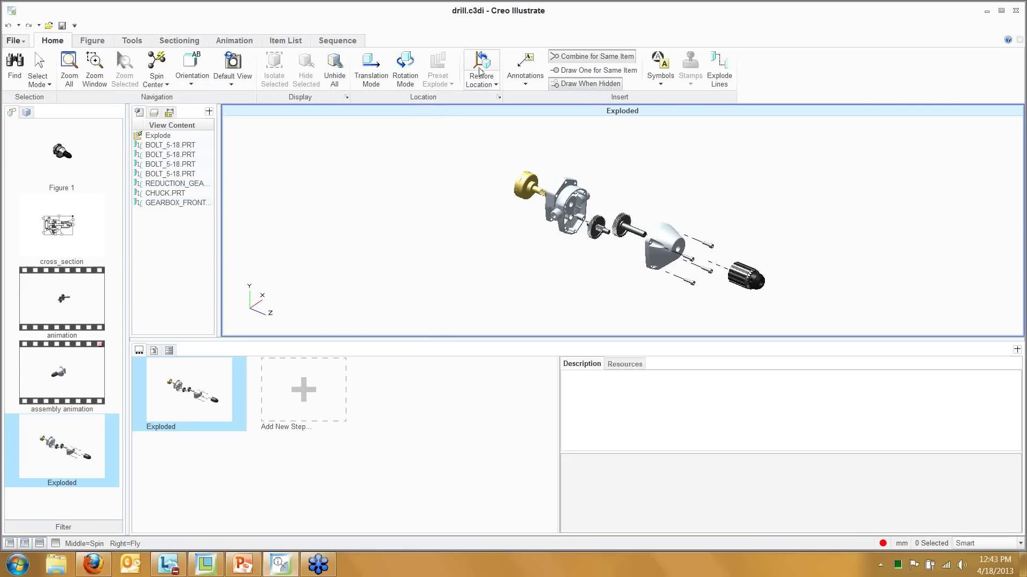
right_click(49, 452)
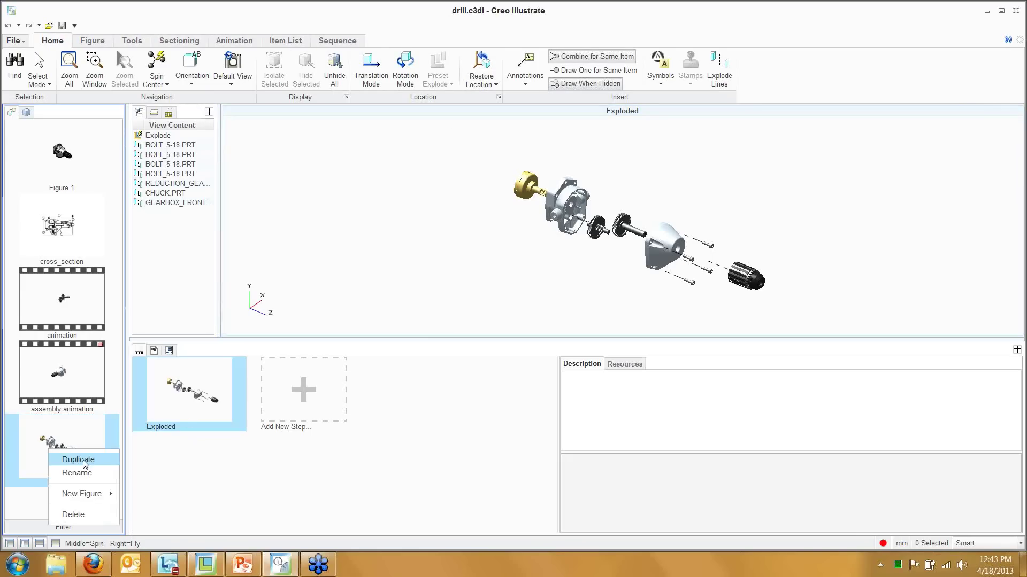
Duplicate the Exploded figure and restore all its parts to their assembled locations
left_click(83, 462)
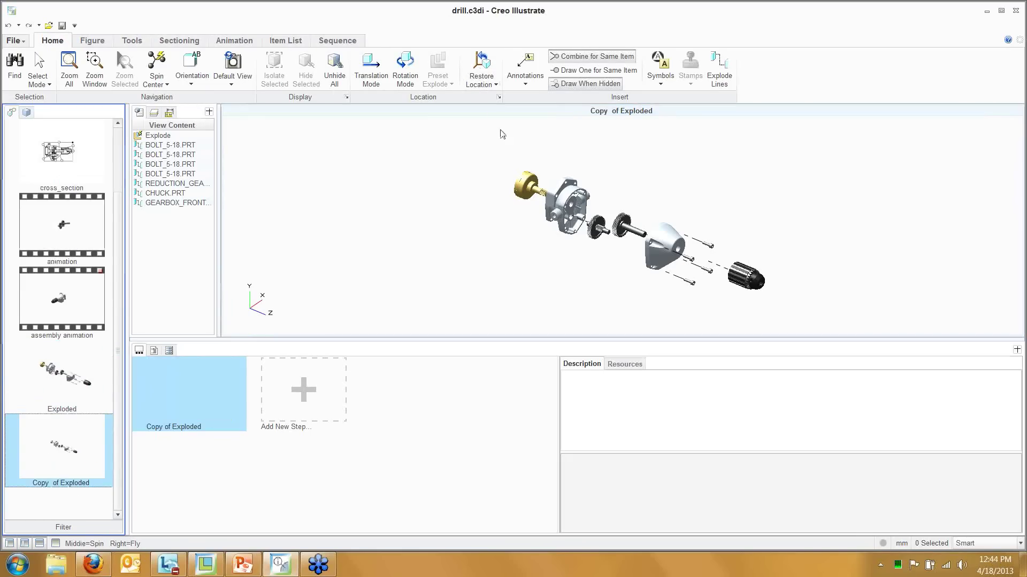
left_click(481, 65)
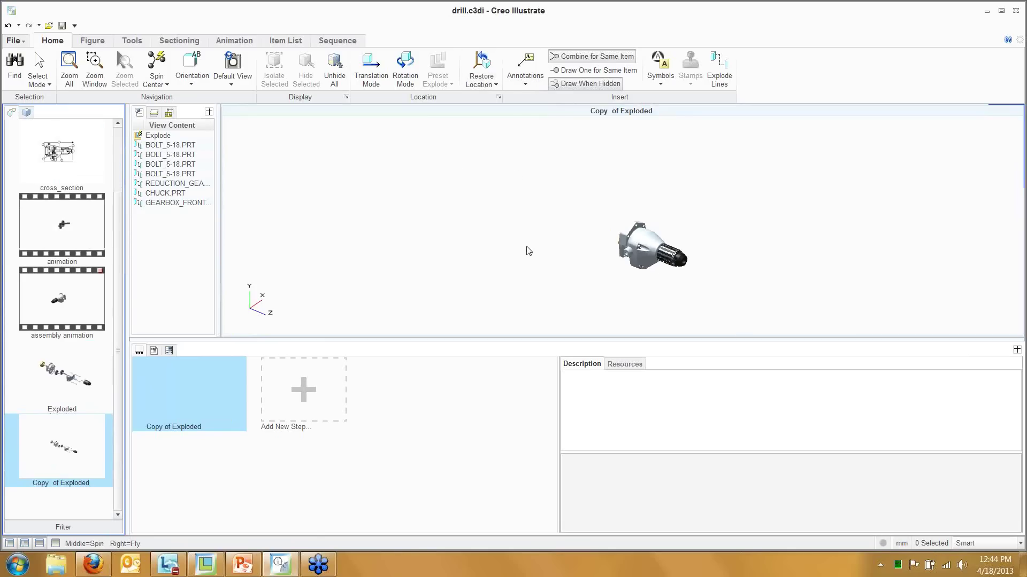
left_click(341, 312)
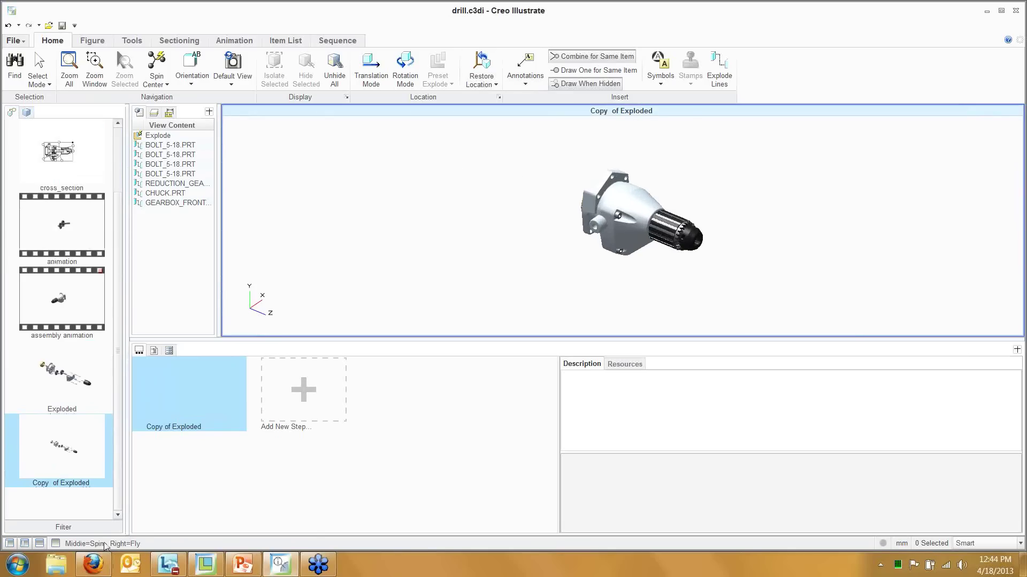
left_click(39, 544)
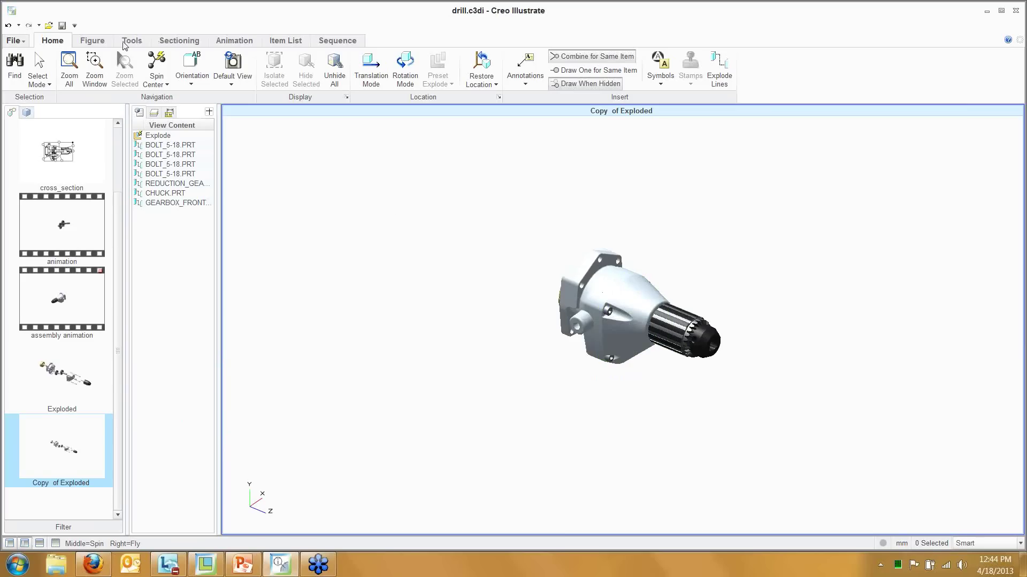
Turn on Translation Mode and show the assembly part tree
left_click(92, 41)
left_click(133, 42)
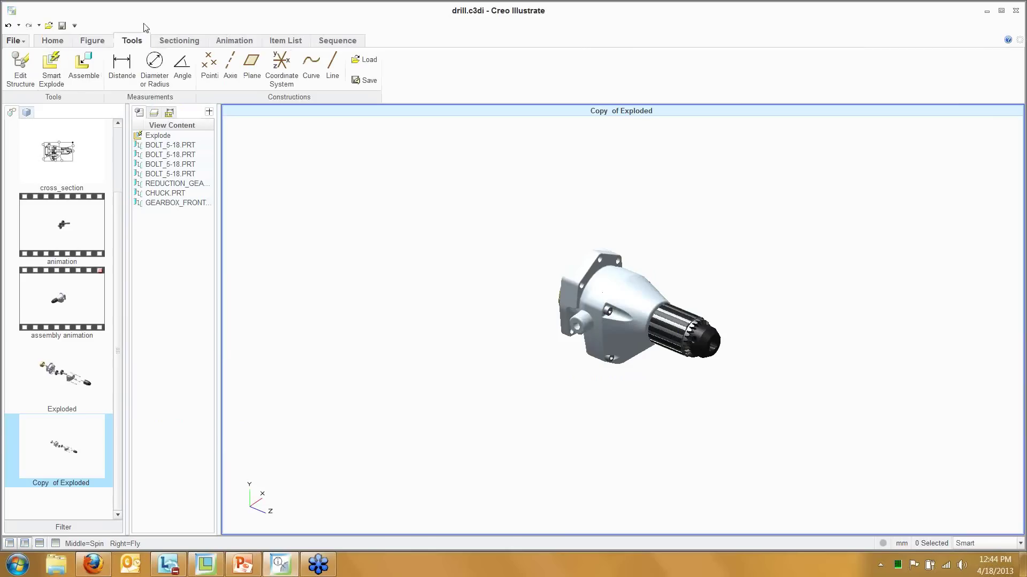
left_click(53, 41)
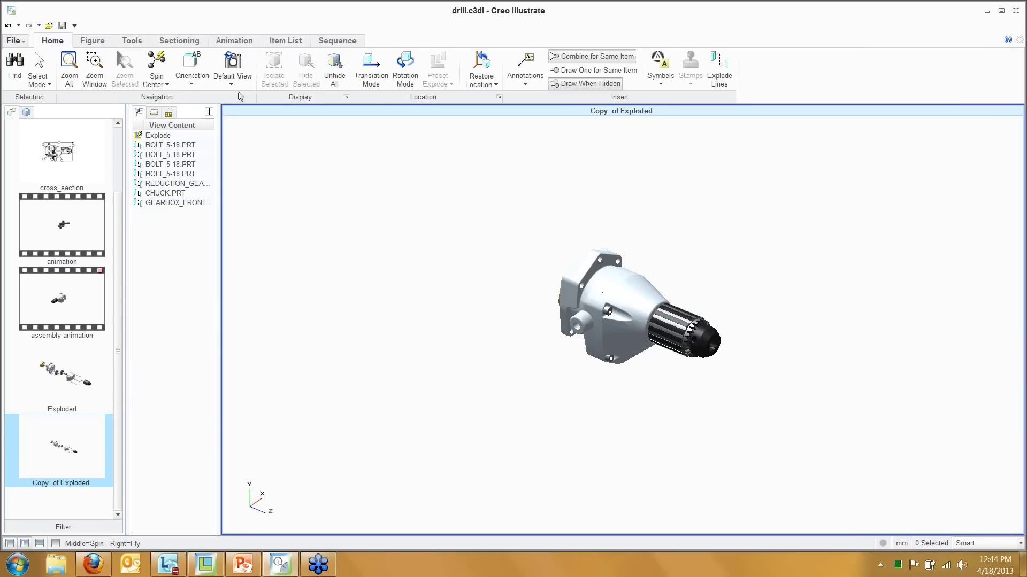
left_click(368, 65)
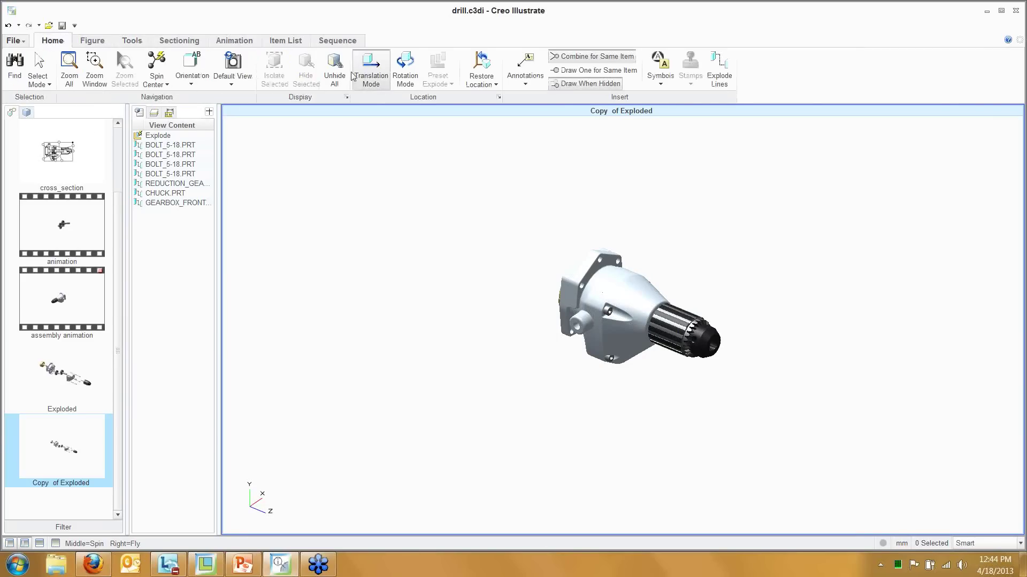
left_click(27, 112)
Pull the DRILL_CHUCK.ASM chuck away from the gearbox along the axis
left_click(77, 192)
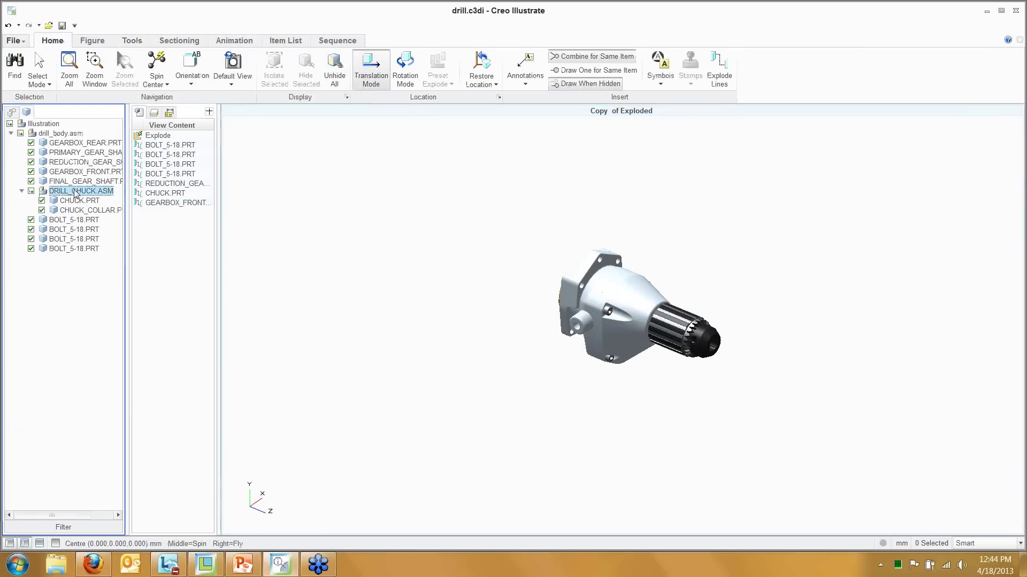
right_click_drag(284, 207, 282, 196)
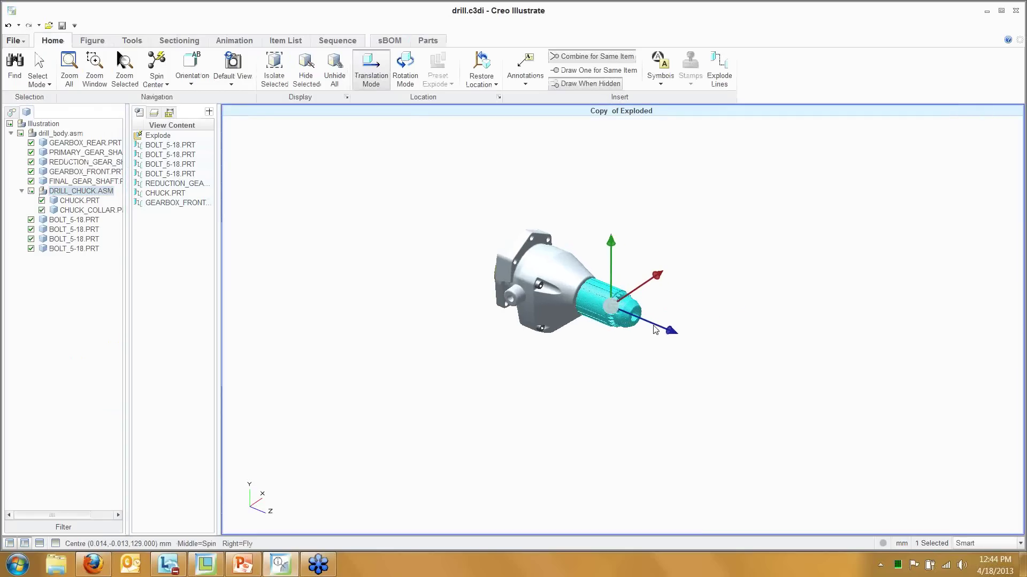
left_click_drag(658, 326, 778, 378)
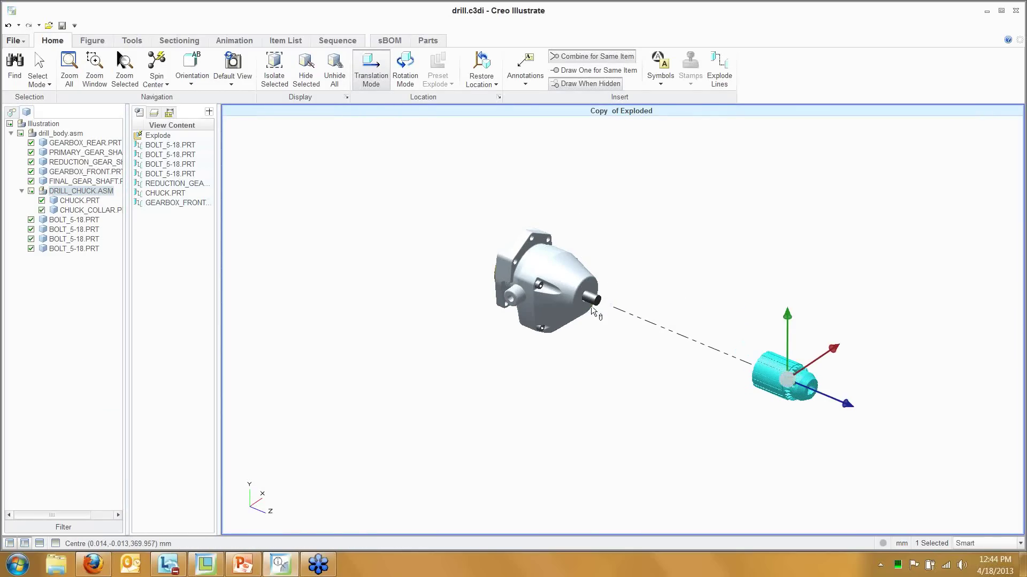
Move the four BOLT_5-18 bolts toward the chuck and pull the gearbox front cover out
left_click(540, 284)
left_click(541, 327, "ctrl")
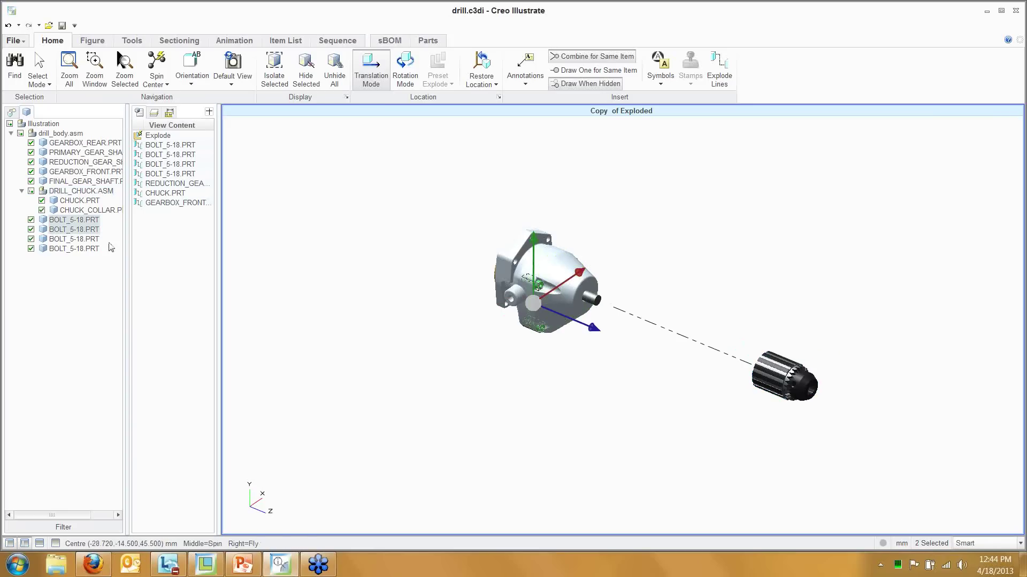
left_click(74, 248, "shift")
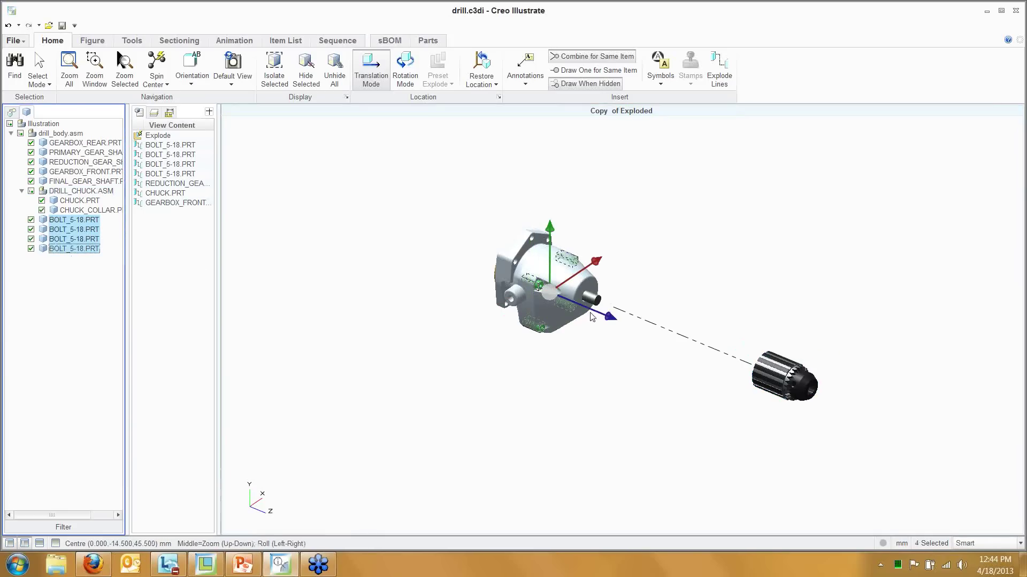
left_click_drag(597, 314, 786, 405)
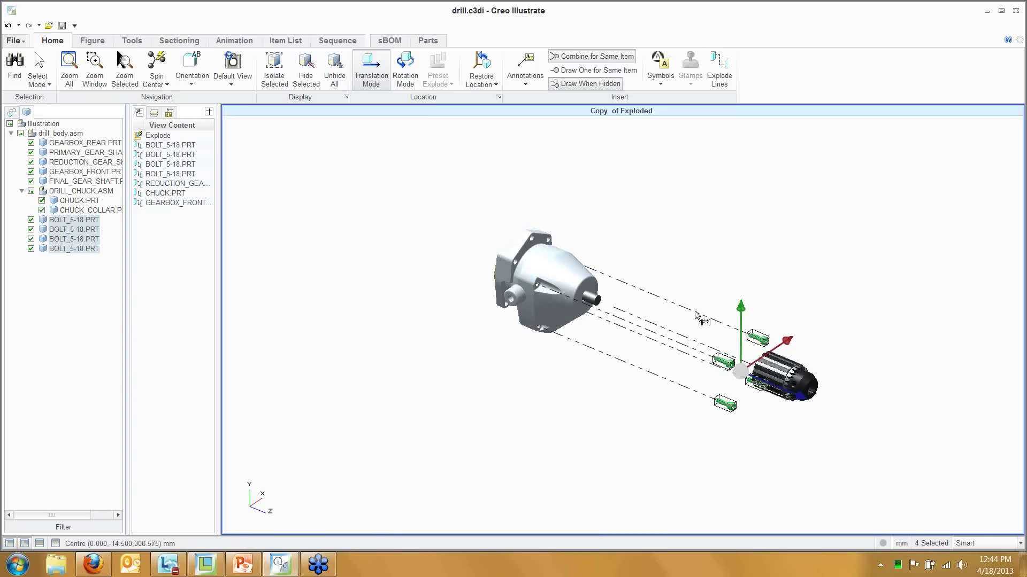
left_click(576, 325)
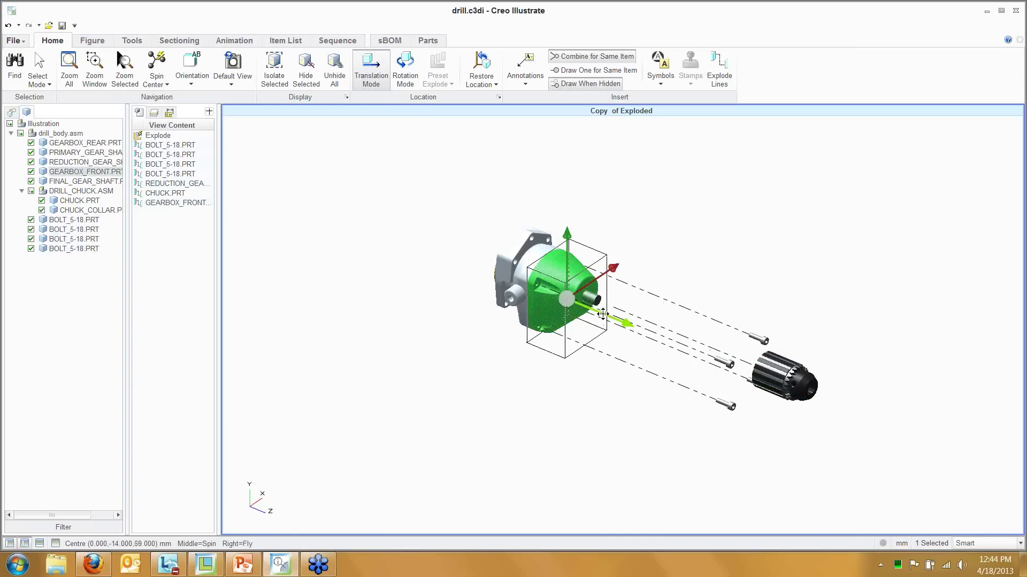
left_click_drag(604, 315, 738, 379)
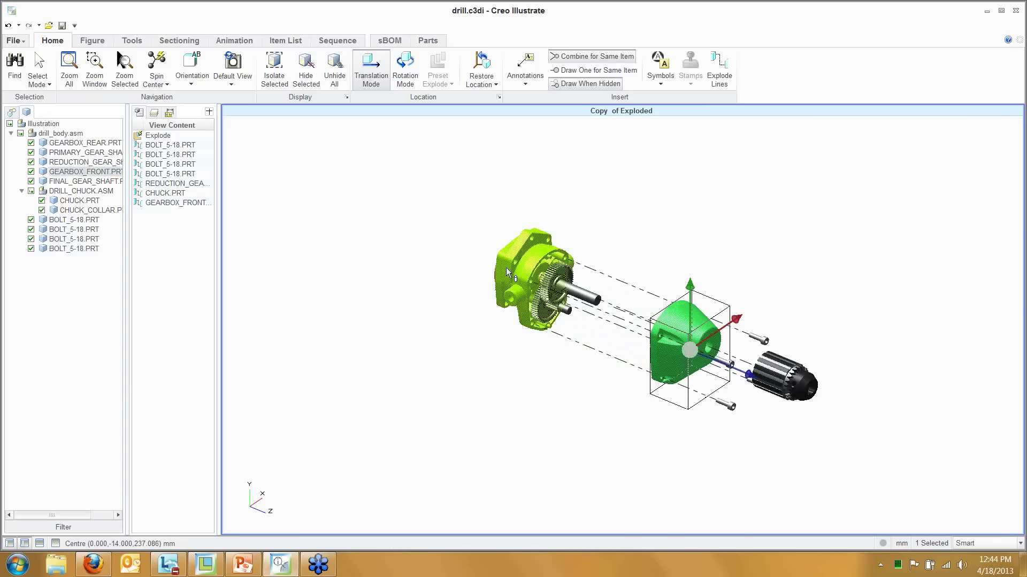
Slide the gearbox rear 57 mm along the axis away from the gearbox
left_click(546, 270)
left_click(546, 251, "ctrl")
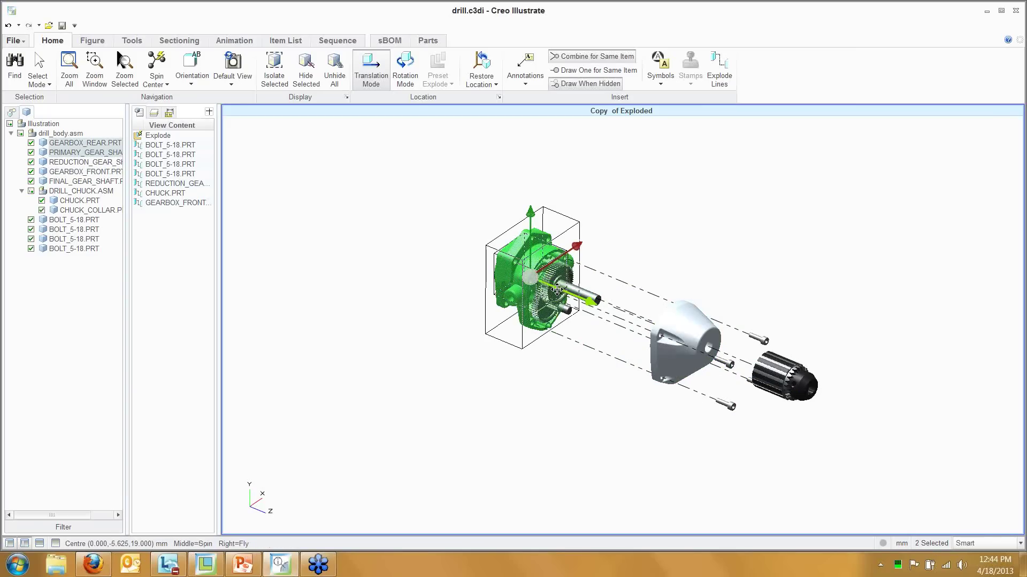
left_click_drag(551, 280, 368, 194)
left_click(484, 246, "ctrl")
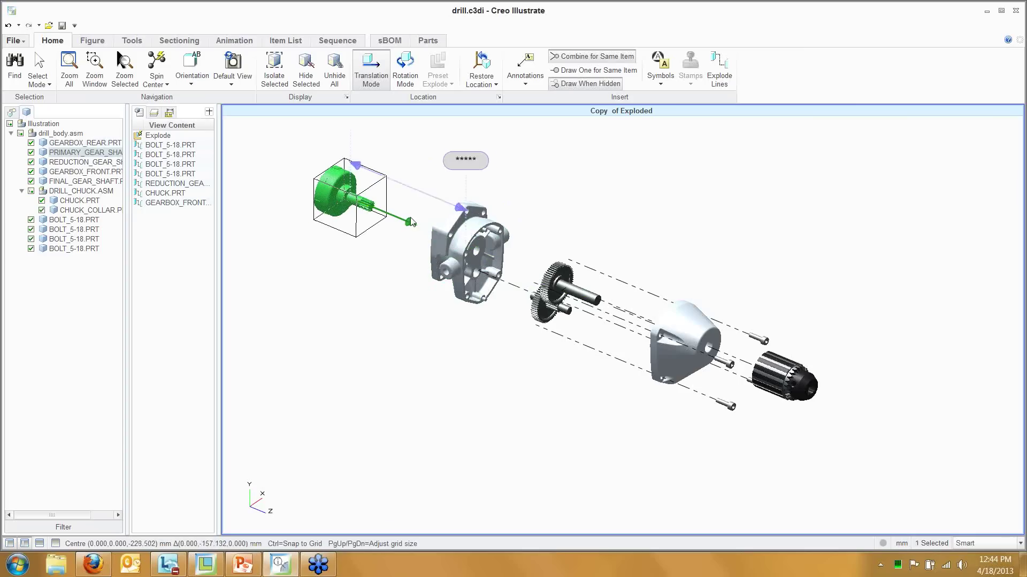
Pull out the final gear shaft and reposition the primary gear shaft, then deselect everything
left_click(586, 304)
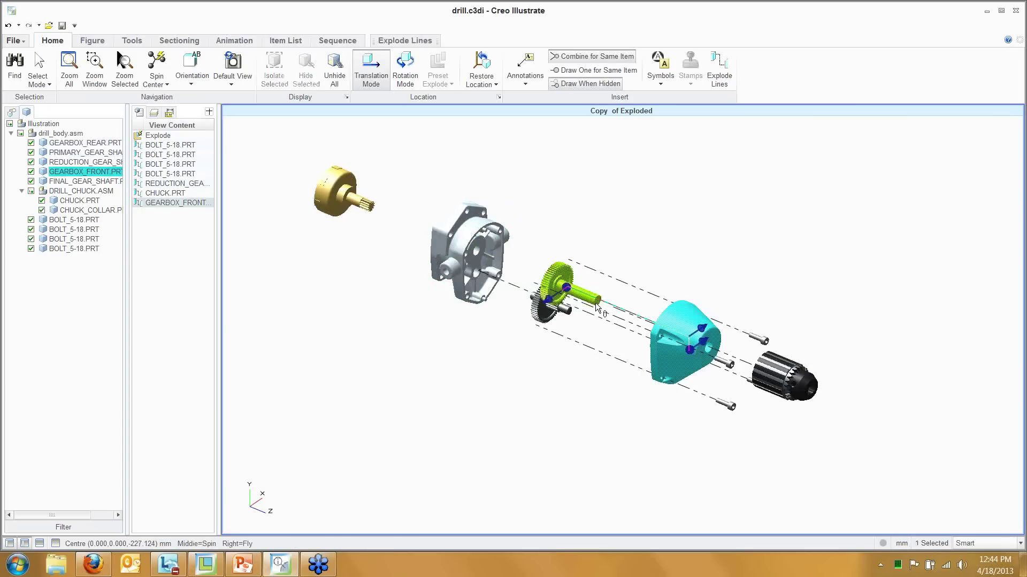
left_click(581, 294)
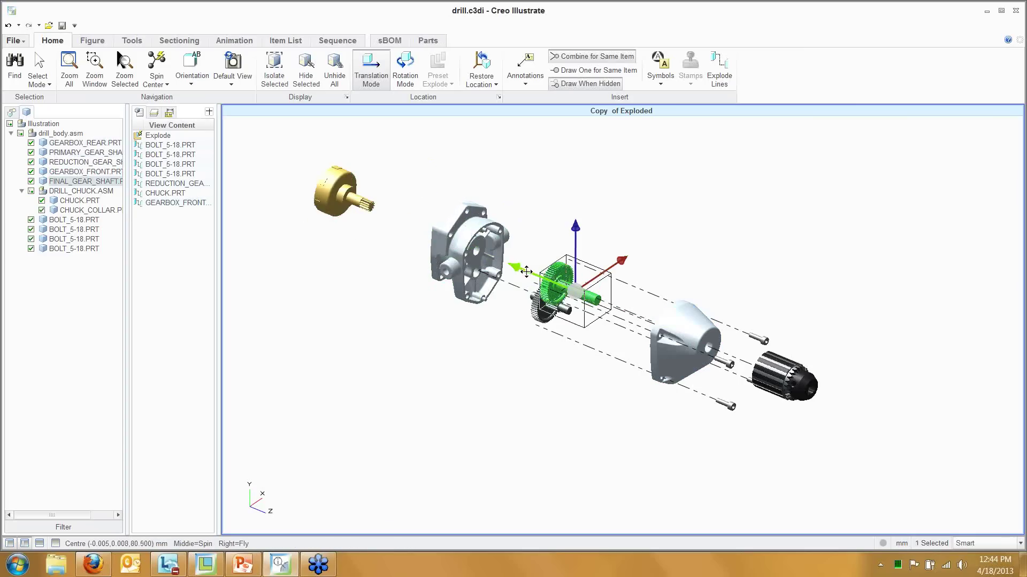
left_click_drag(526, 271, 576, 212)
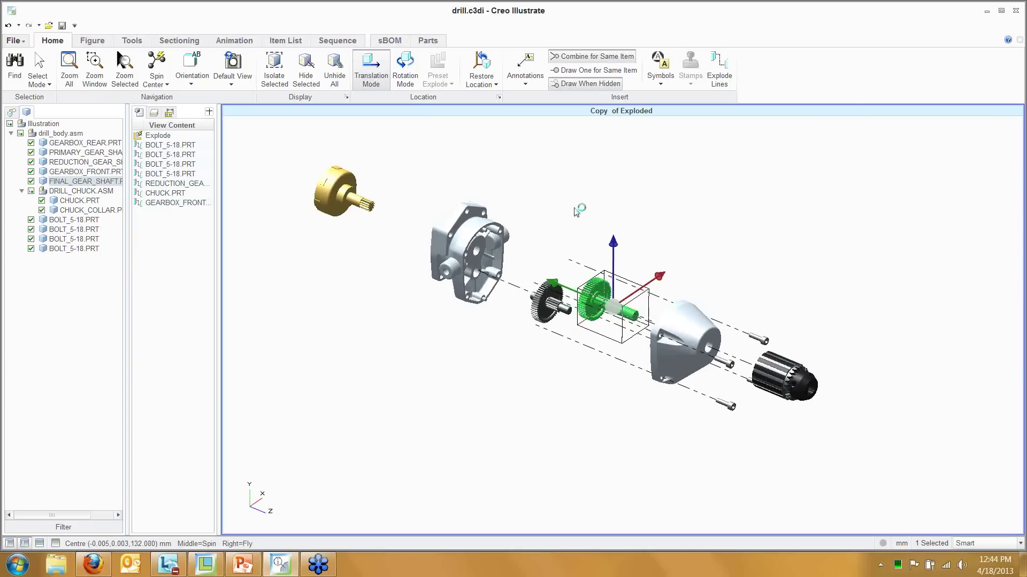
left_click(364, 201)
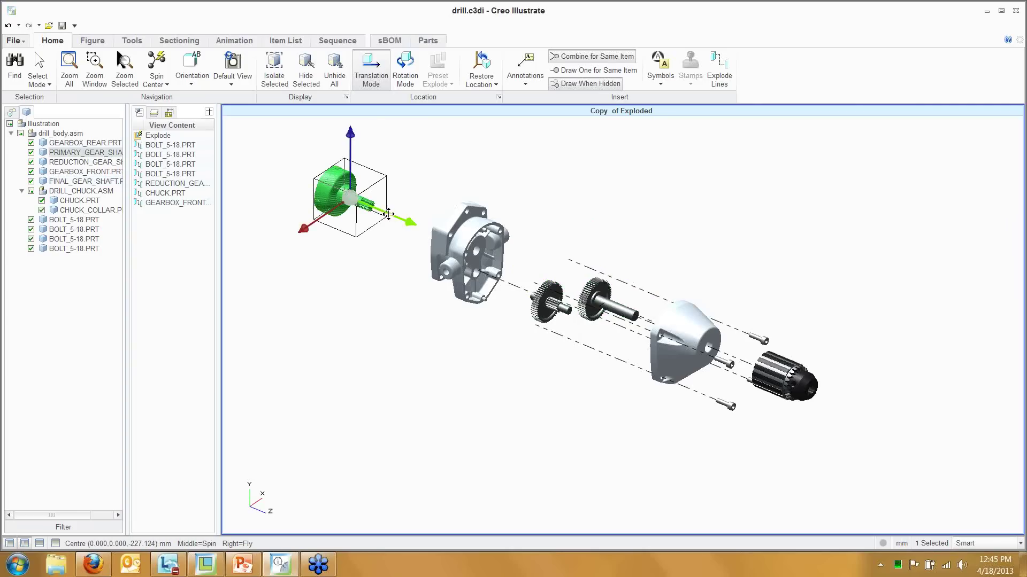
left_click_drag(388, 214, 433, 231)
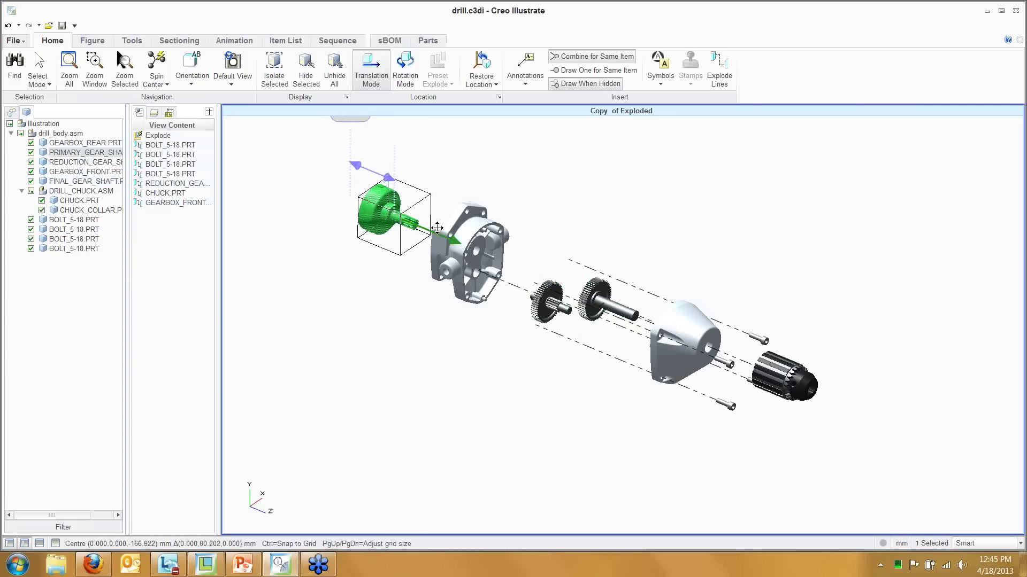
left_click(673, 211)
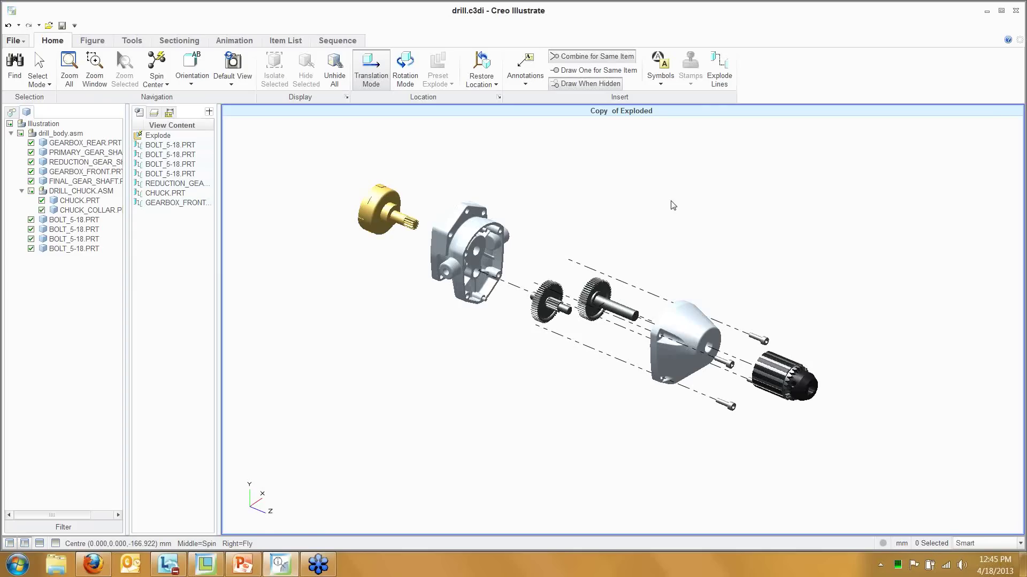
left_click(102, 43)
left_click(132, 42)
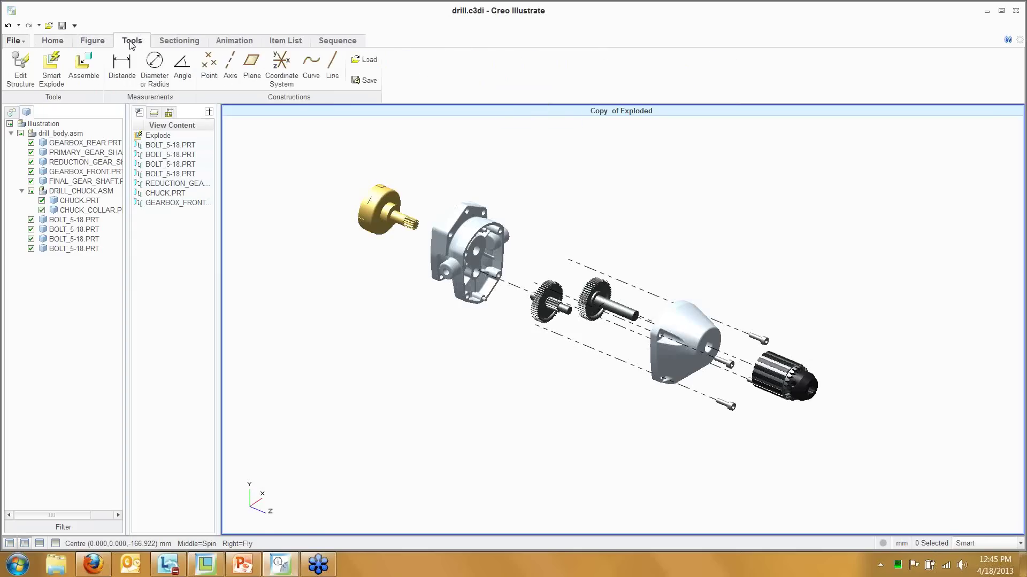
Generate an automatic item list and show its table below the figure
left_click(172, 44)
left_click(221, 42)
left_click(278, 43)
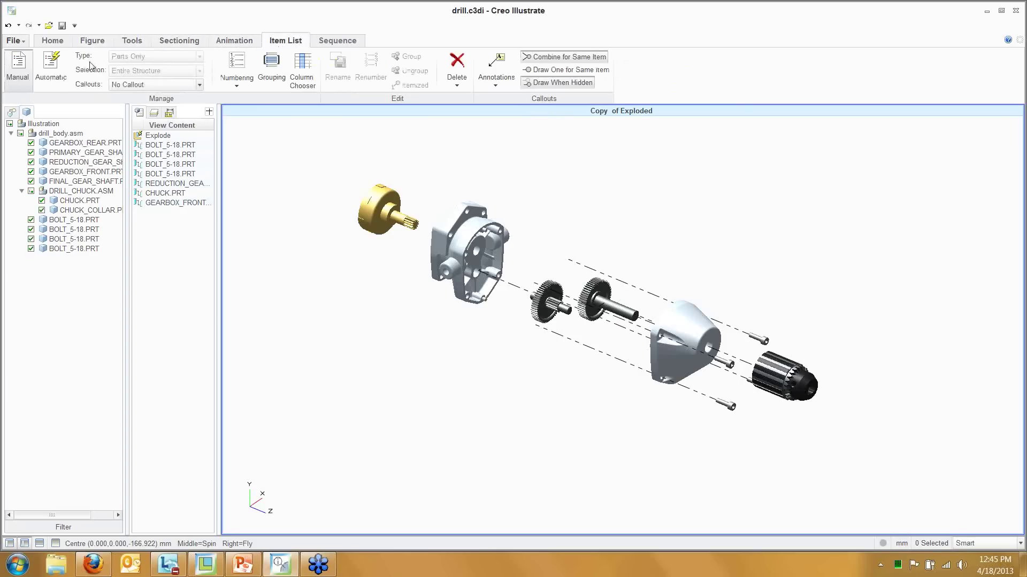
left_click(51, 69)
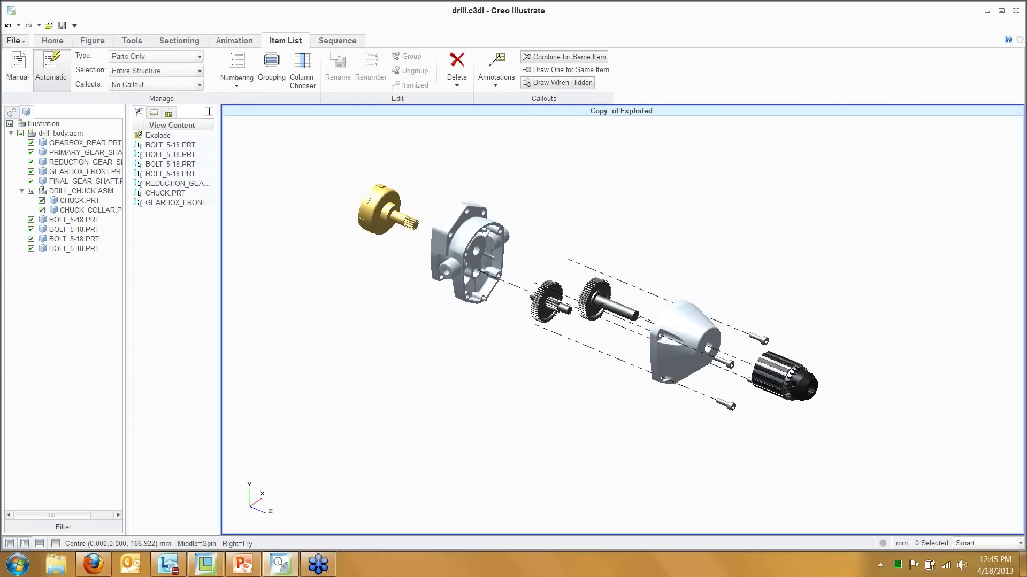
left_click(41, 543)
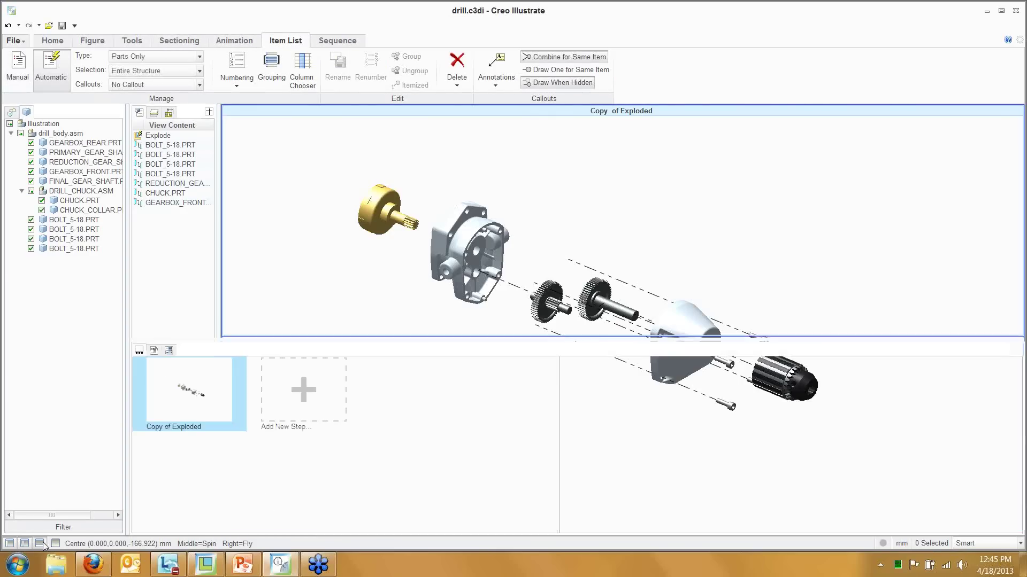
left_click(154, 351)
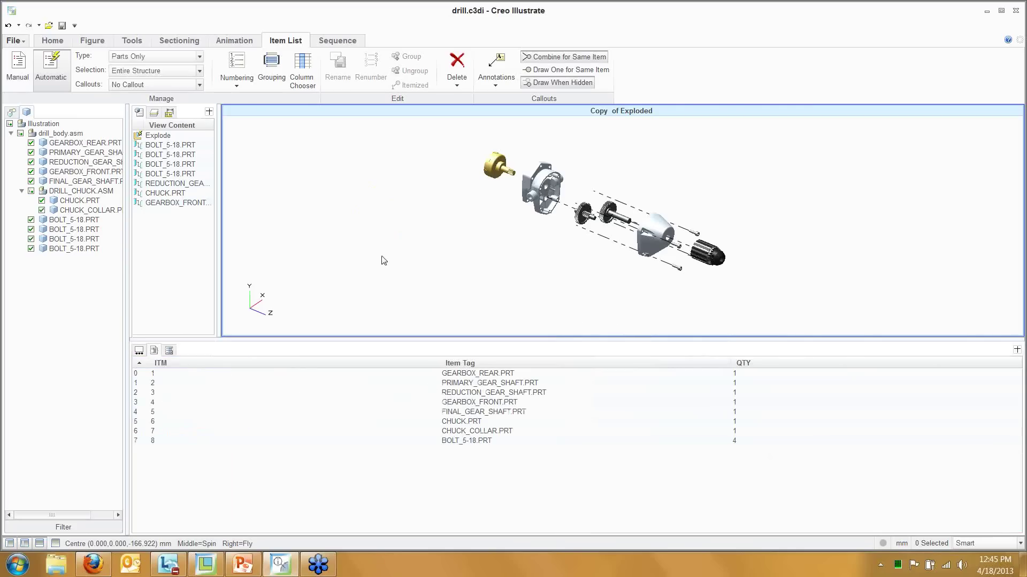
Number the item list entries with the 1, 2, 3 scheme
left_click(239, 66)
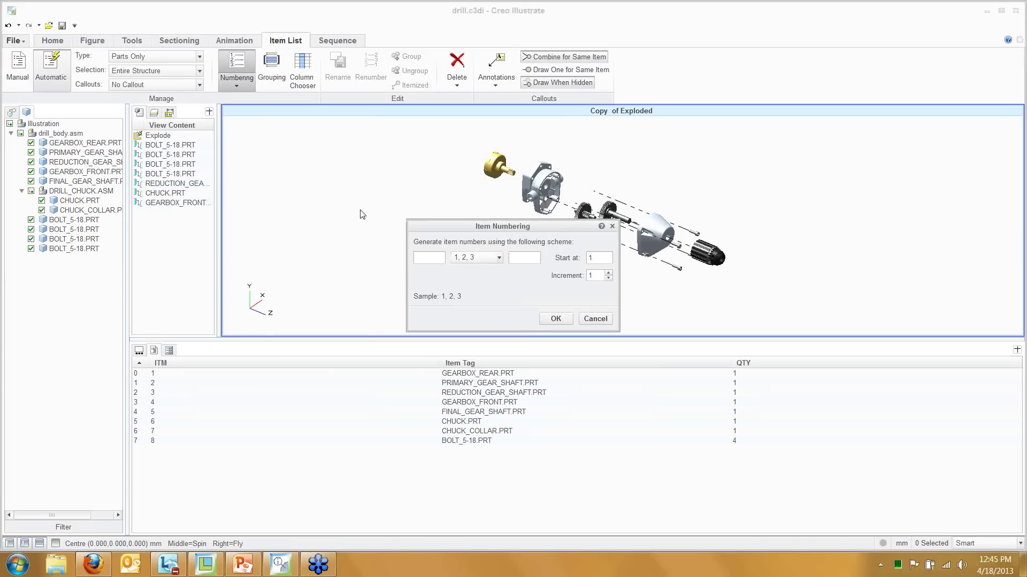
left_click(556, 319)
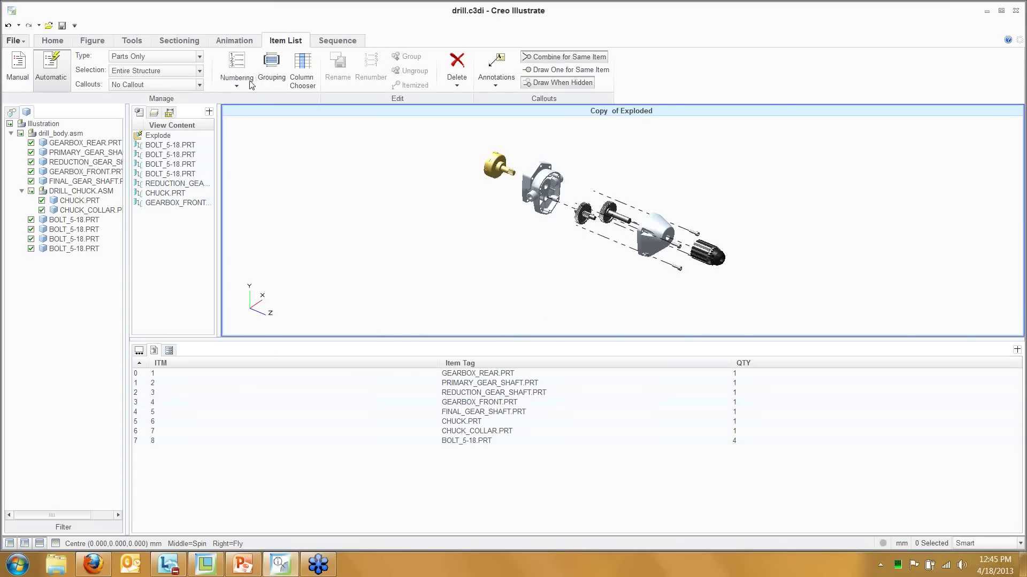
left_click(190, 84)
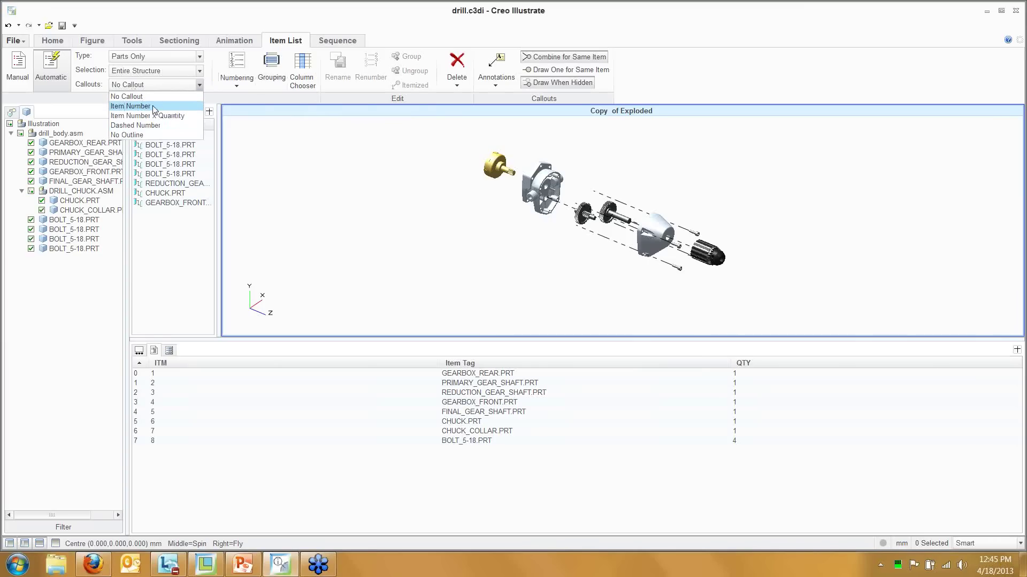
Add Item Number callouts 1–8 to every part, spin to check them, and show Figures
left_click(153, 106)
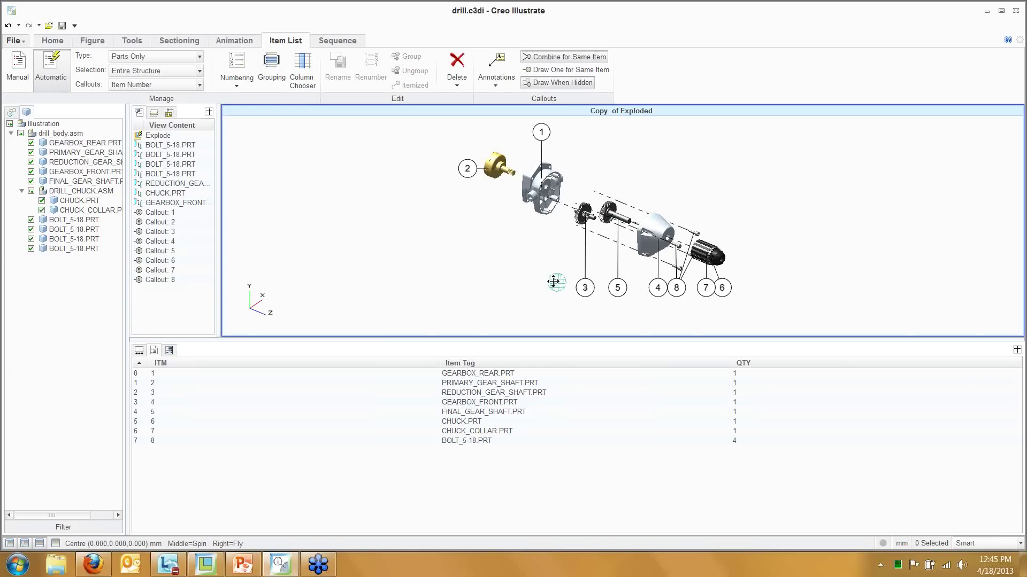
mouse_move(596, 236)
middle_mouse_down()
mouse_move(516, 228)
mouse_move(598, 242)
middle_mouse_up()
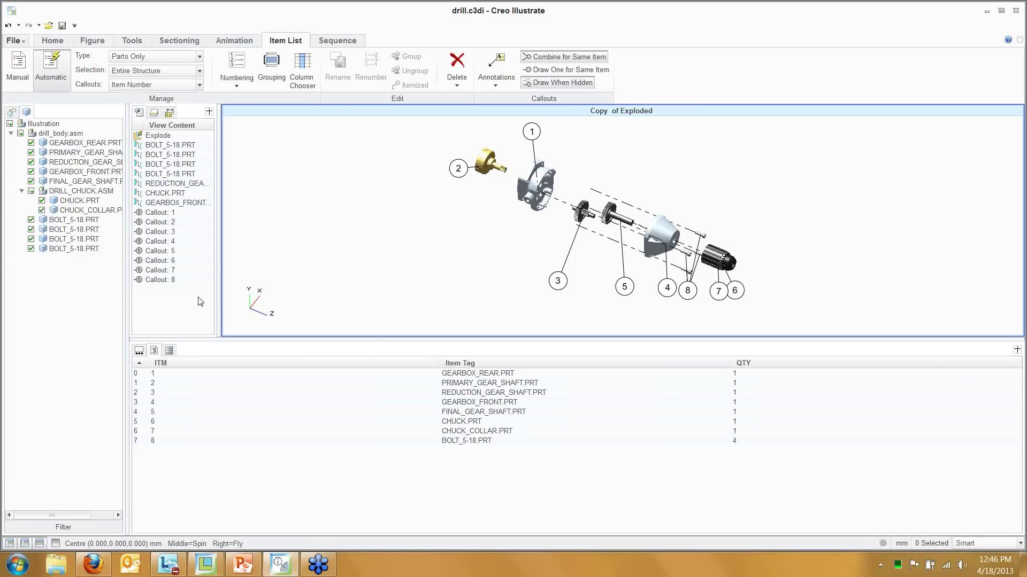
left_click(27, 111)
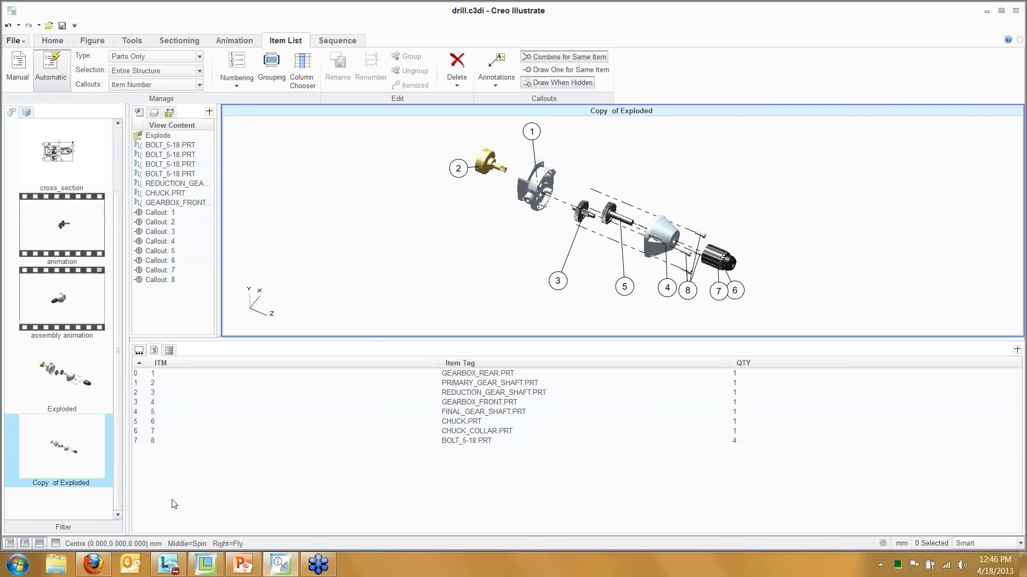
left_click(17, 43)
mouse_move(78, 161)
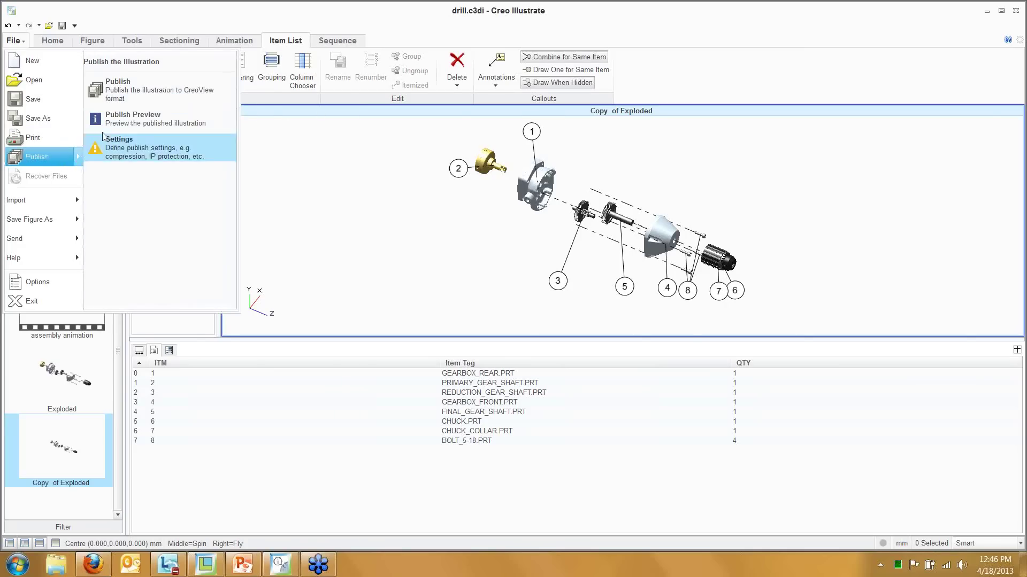
left_click(339, 222)
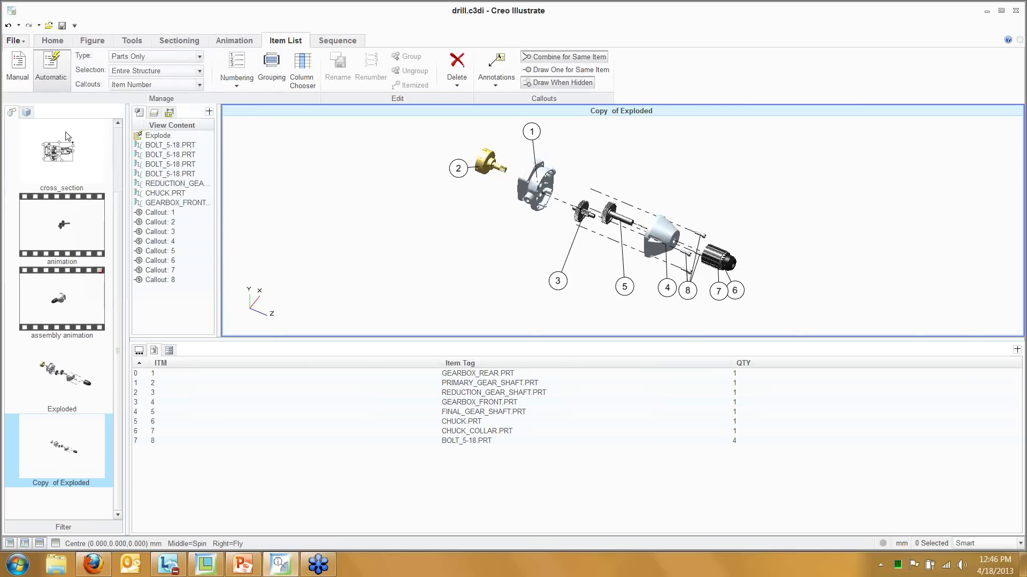
left_click(22, 46)
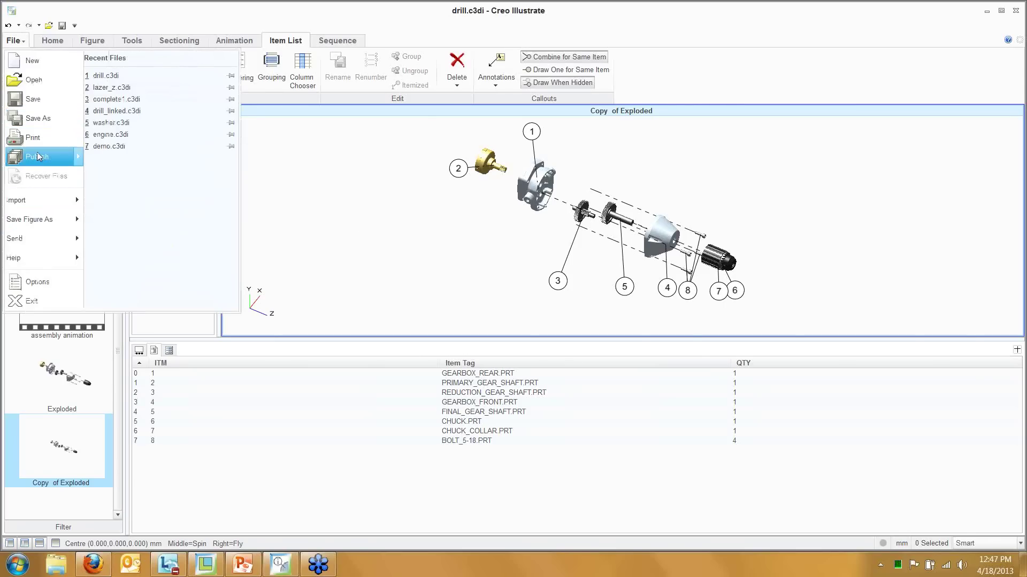
mouse_move(39, 156)
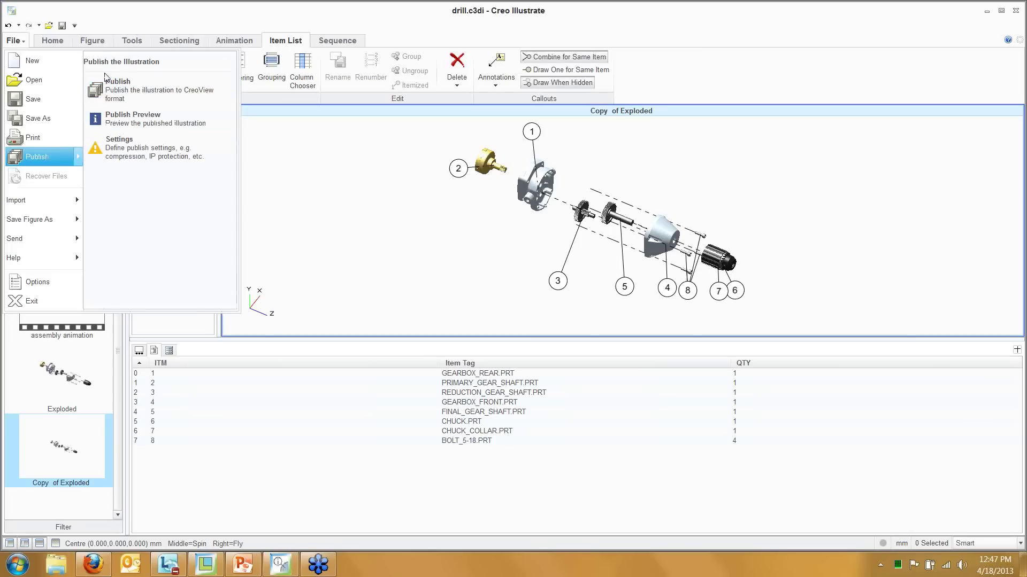
left_click(152, 98)
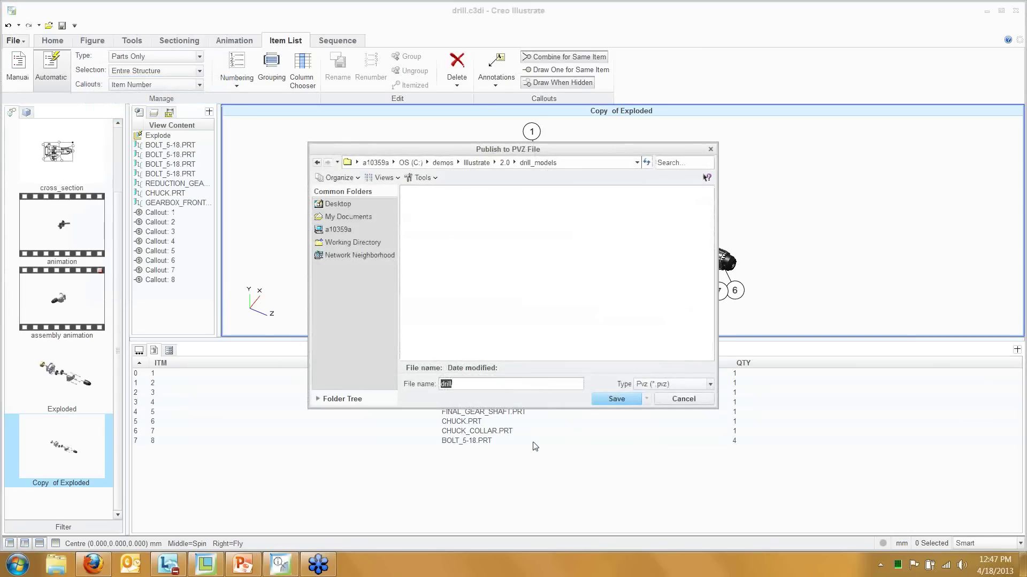
left_click(682, 386)
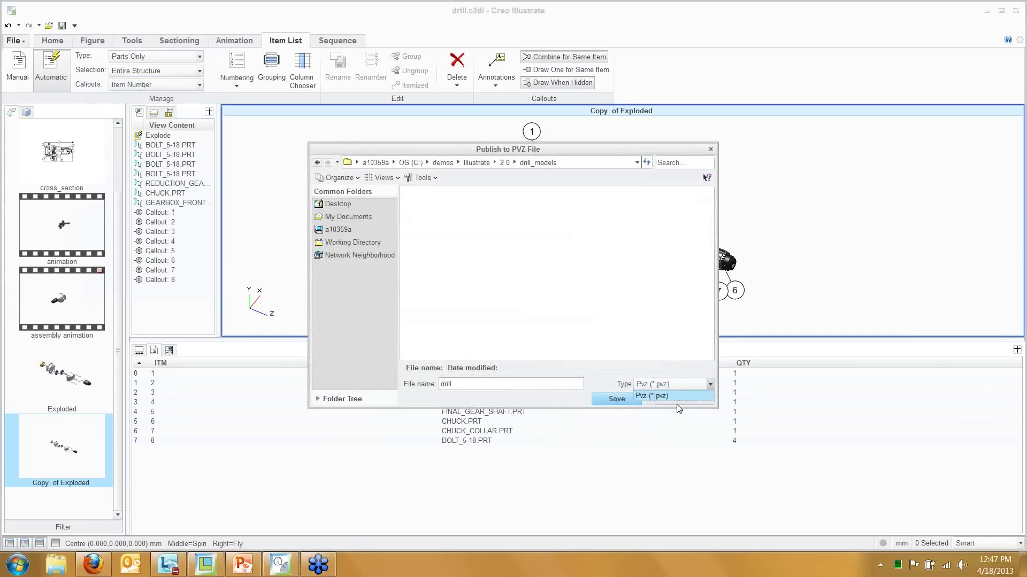
left_click(676, 403)
left_click(676, 403)
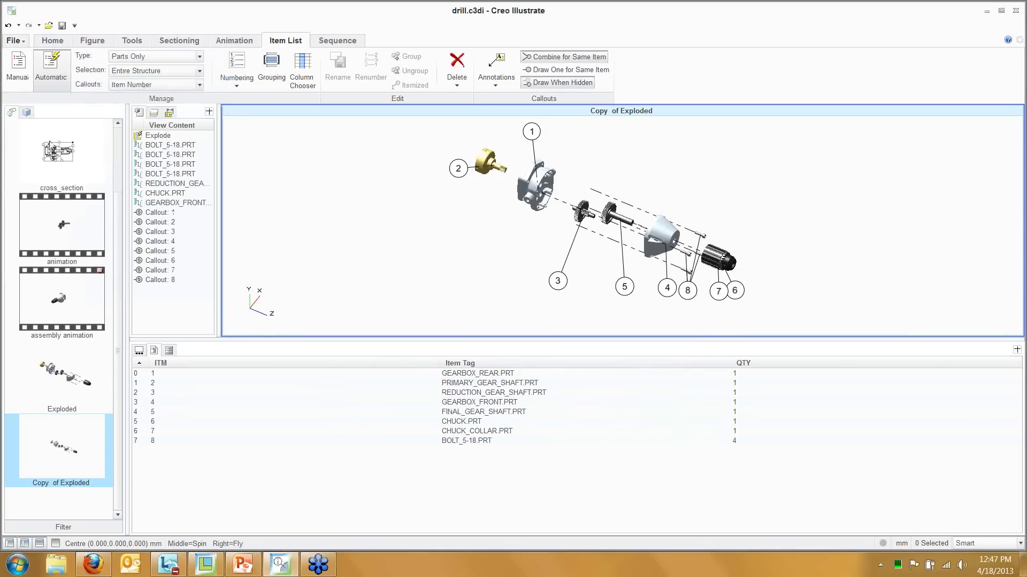
left_click(21, 46)
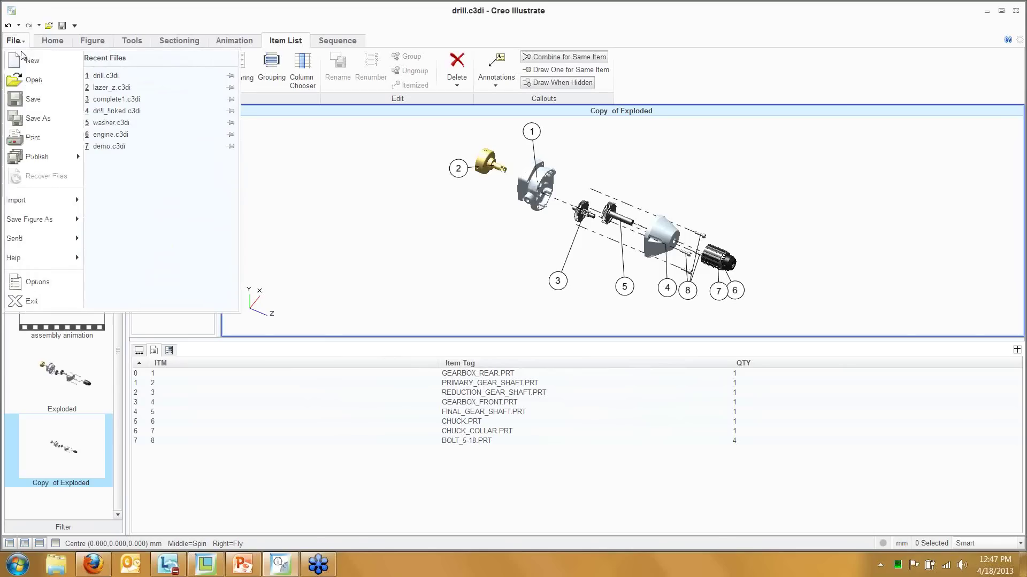
left_click(60, 122)
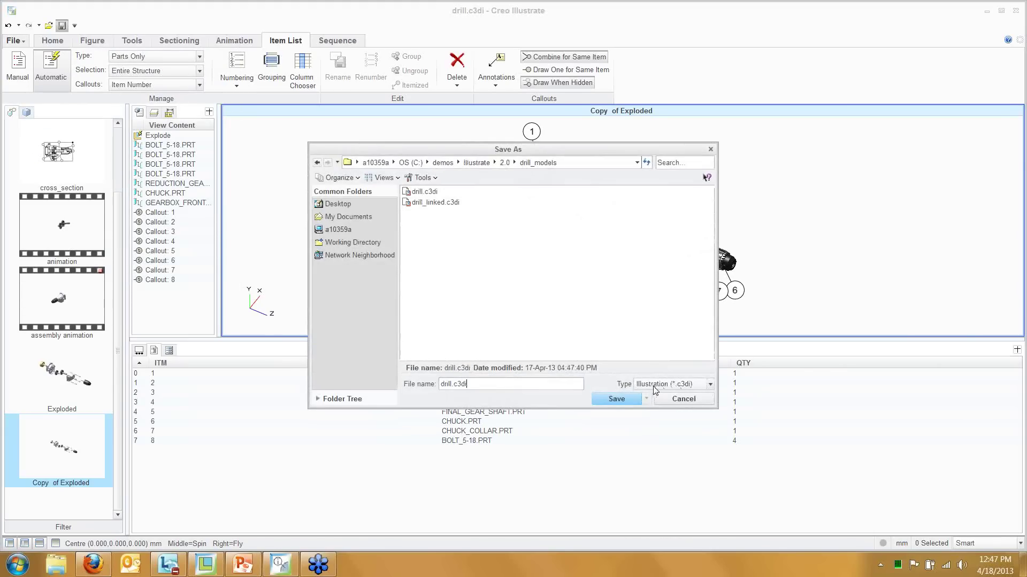
left_click(710, 384)
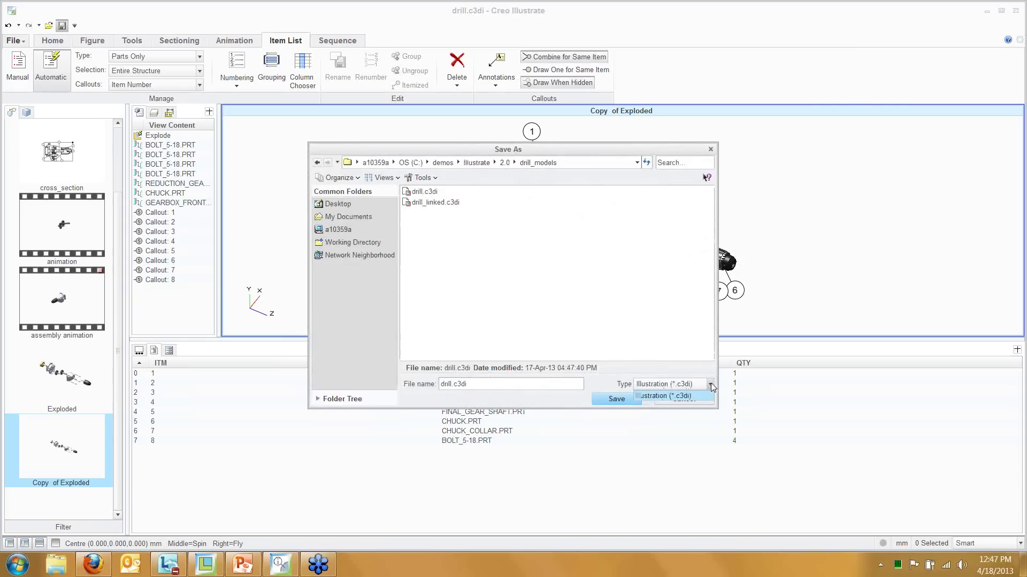
left_click(672, 396)
left_click(684, 400)
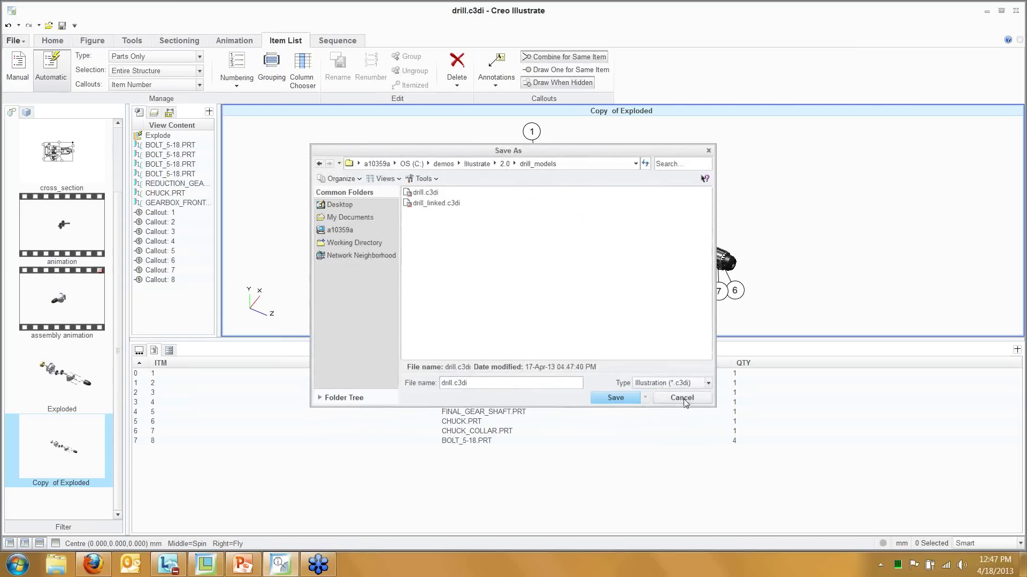
left_click(14, 41)
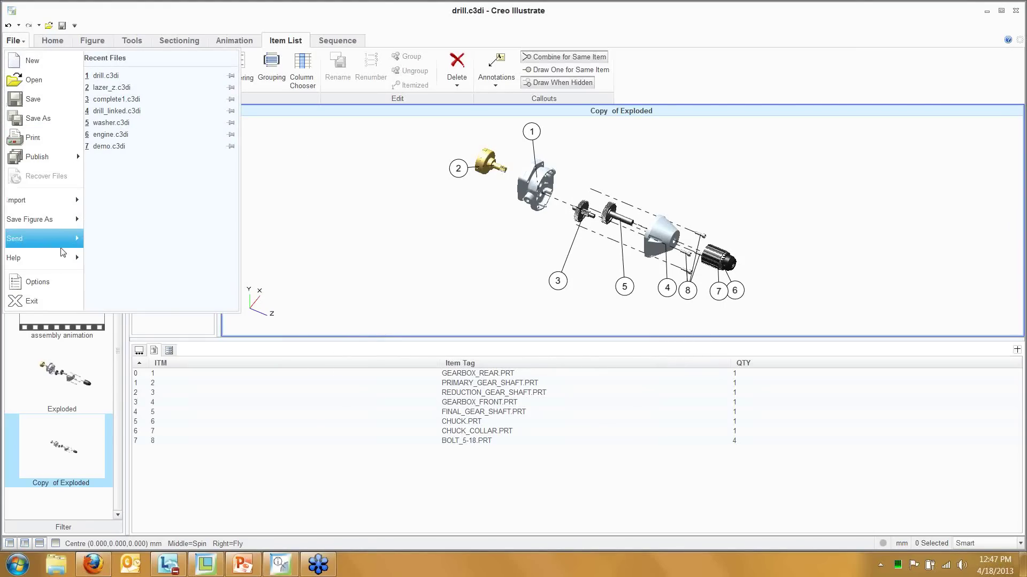
mouse_move(62, 251)
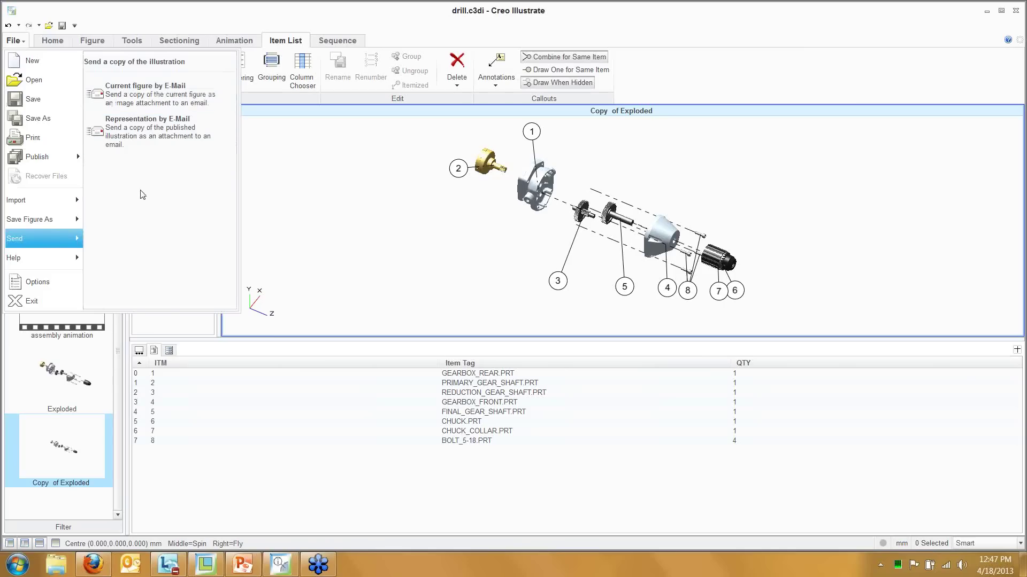
mouse_move(45, 223)
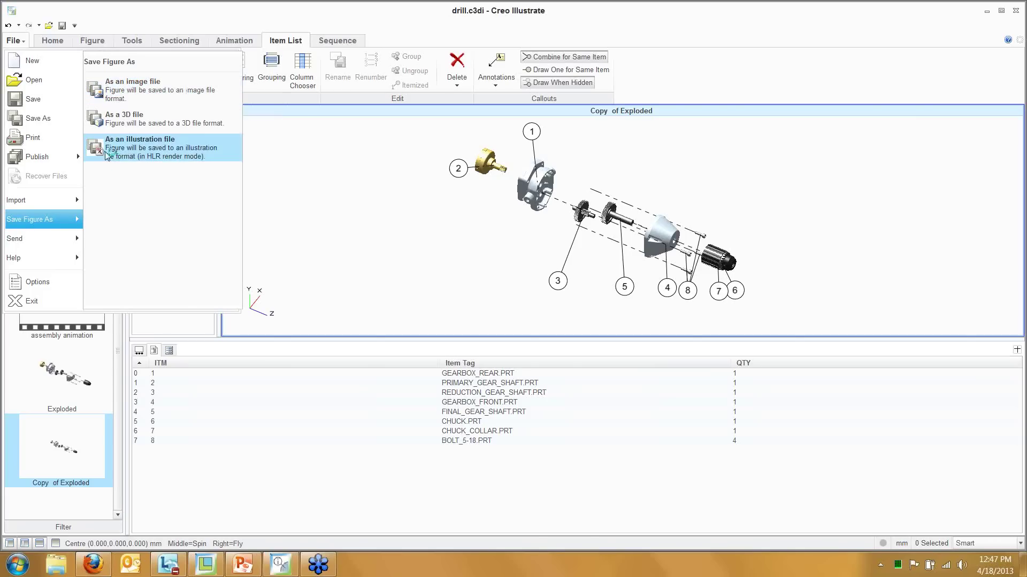
left_click(213, 161)
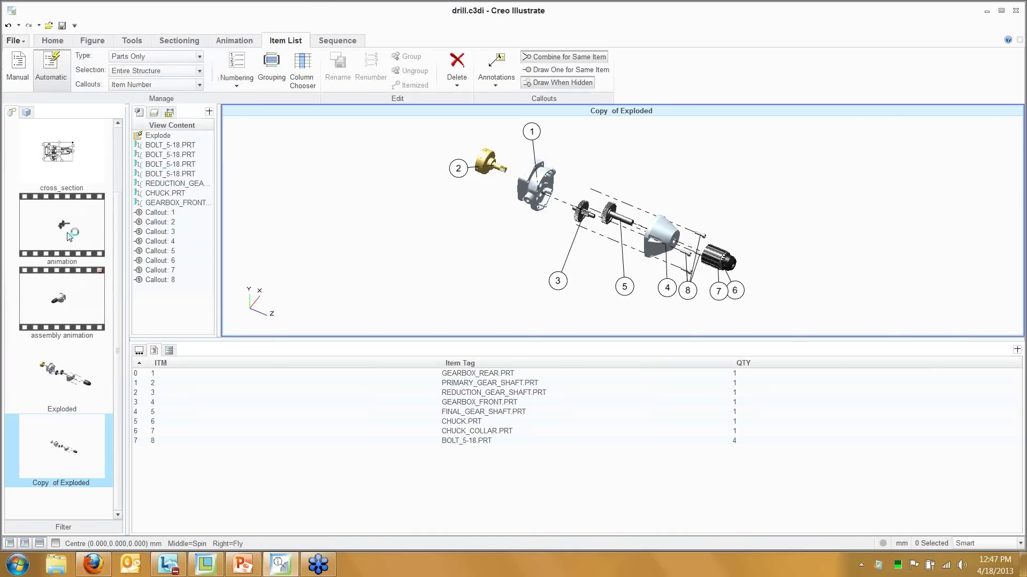
Open the assembly animation figure and rewind its timeline toward the start
left_click(61, 299)
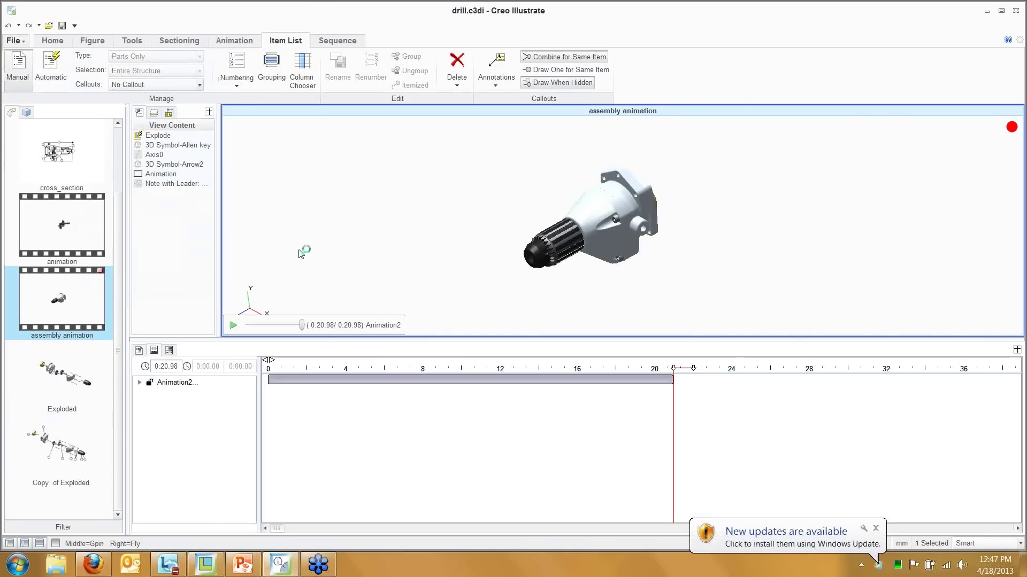
left_click_drag(303, 325, 218, 329)
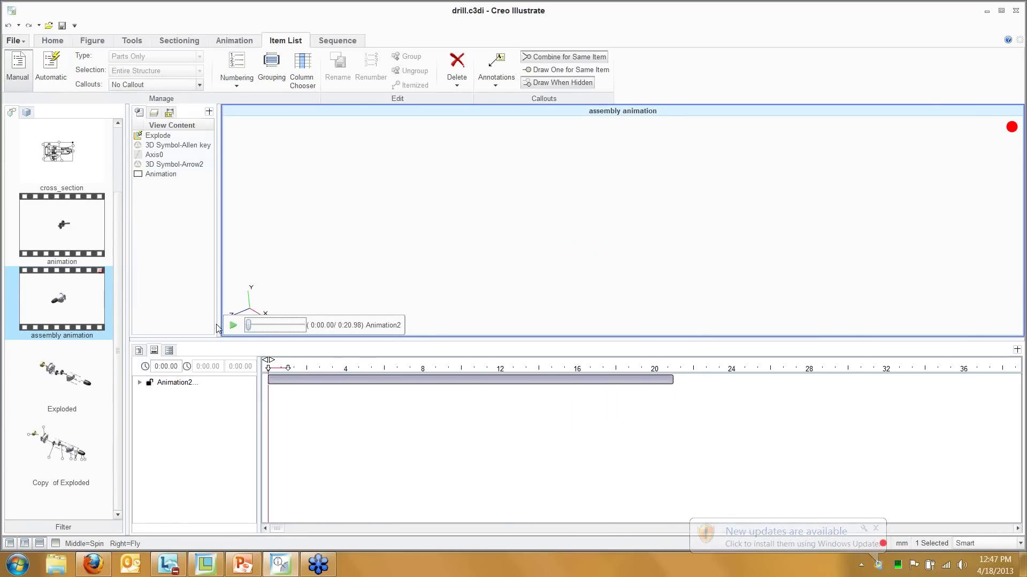
left_click(226, 46)
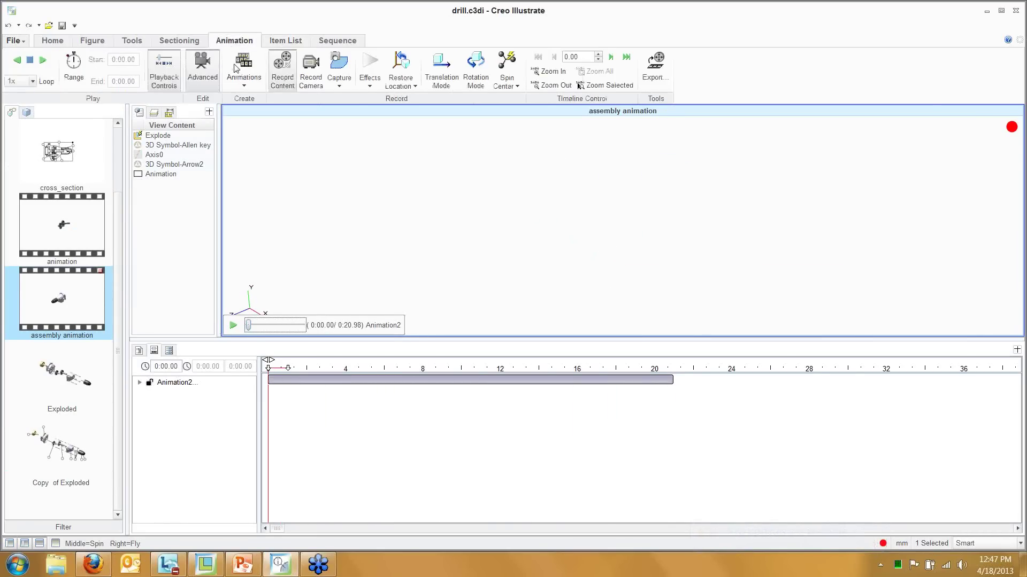
Review the movie export settings, keep the Windows Media Video 9 CBR 8 Mbps codec, and cancel
left_click(658, 72)
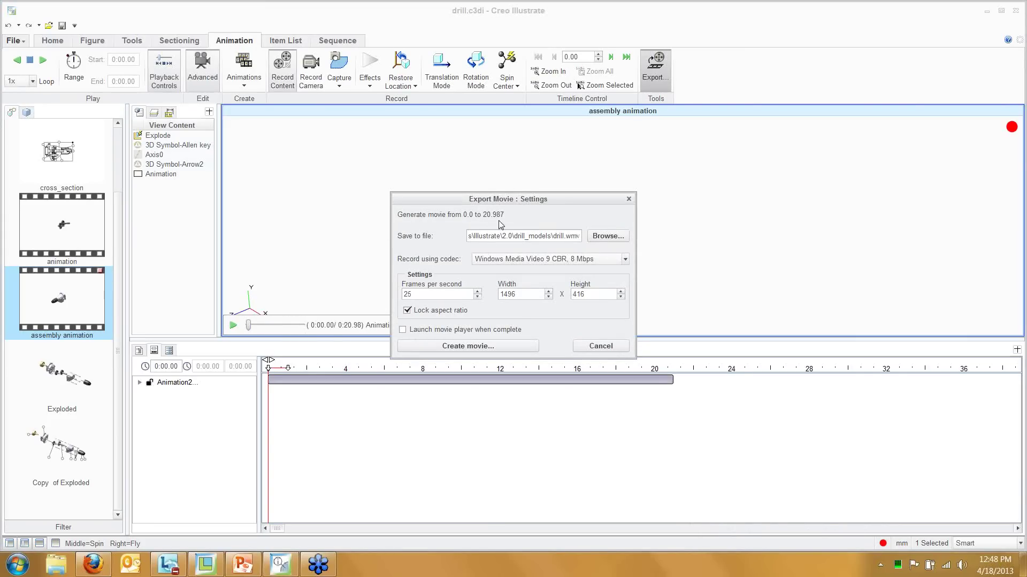
left_click(604, 238)
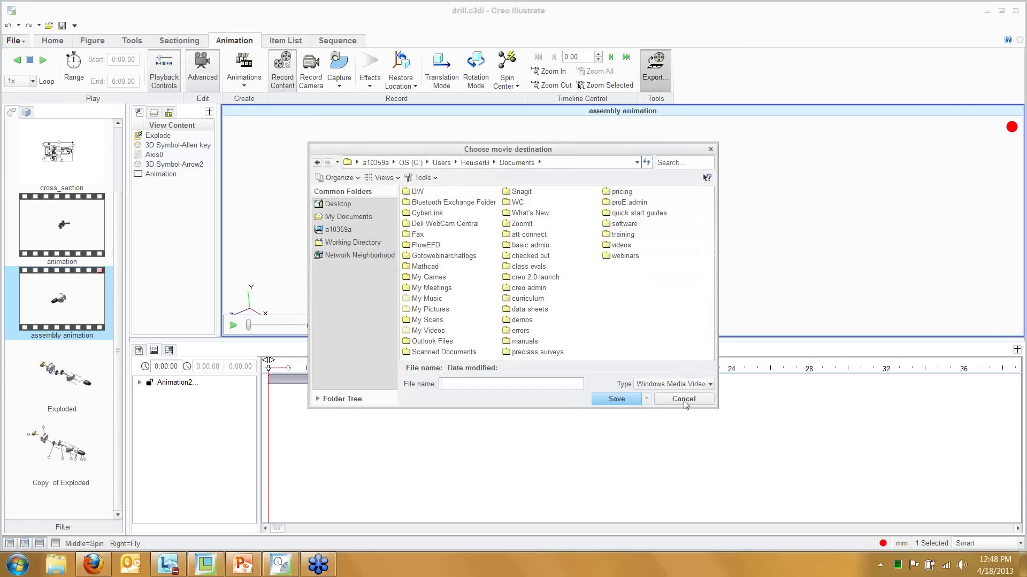
left_click(684, 400)
left_click(554, 259)
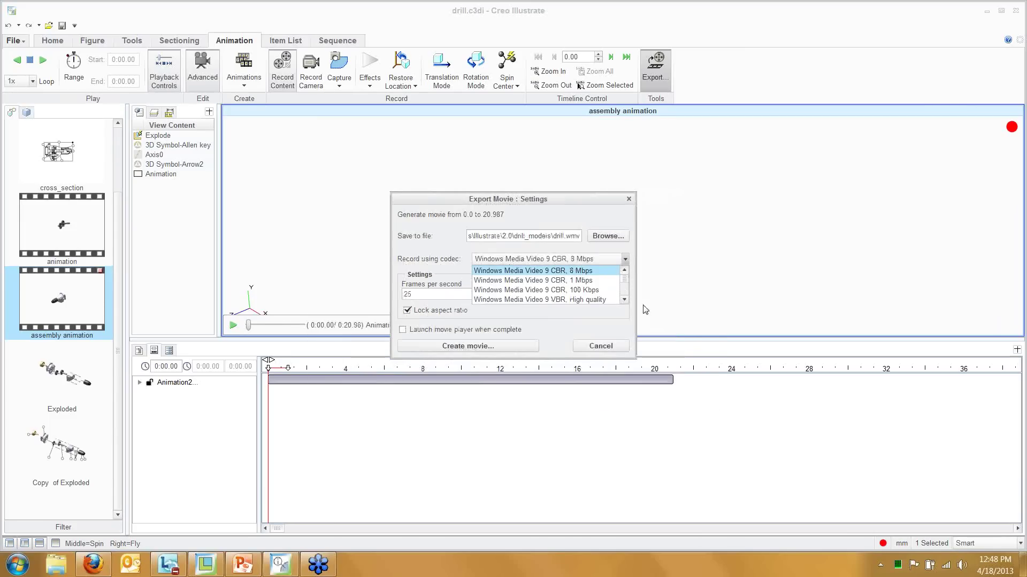
scroll(625, 302, "down", 6)
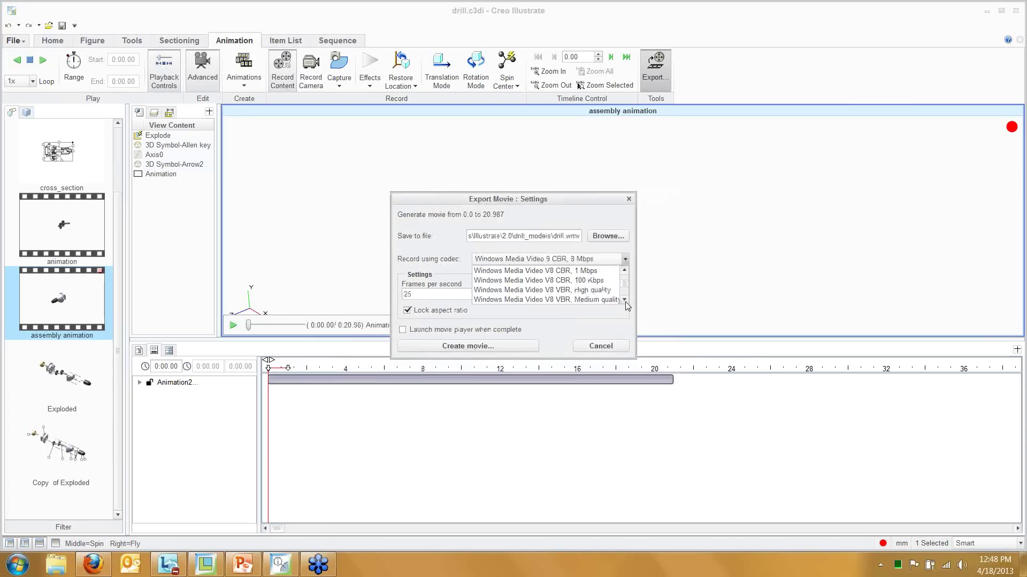
scroll(624, 302, "down", 6)
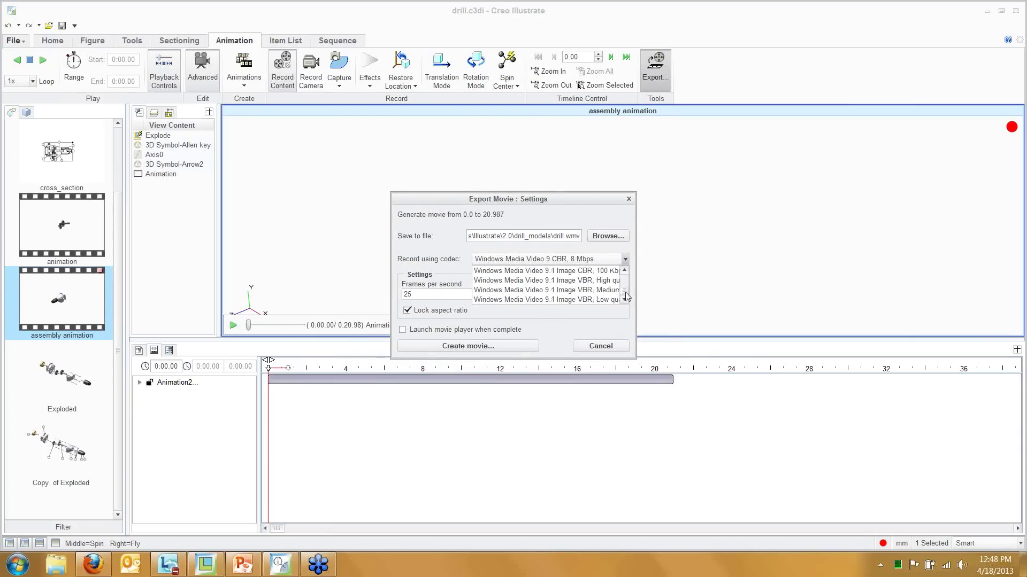
left_click_drag(624, 291, 624, 274)
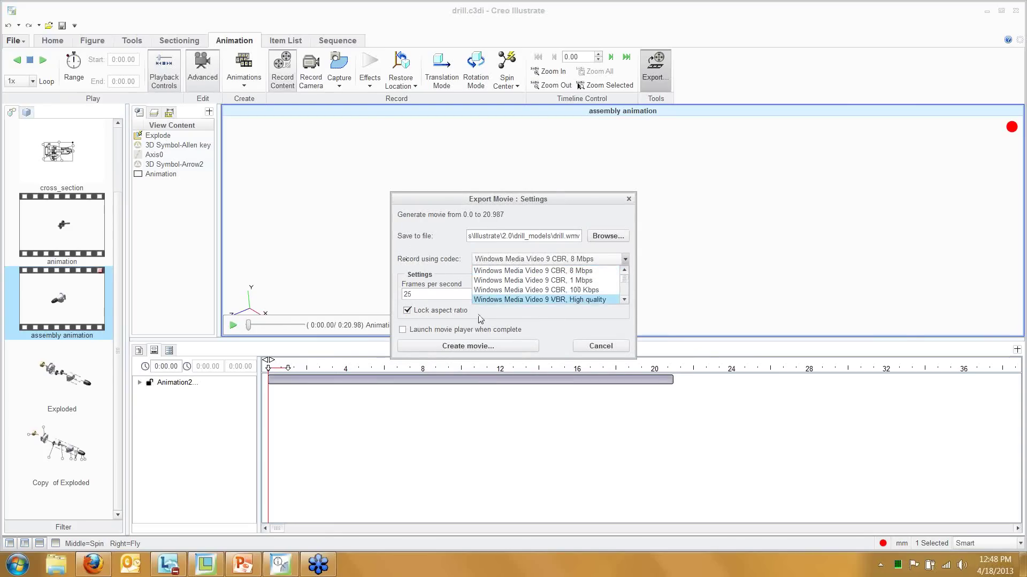
left_click(421, 243)
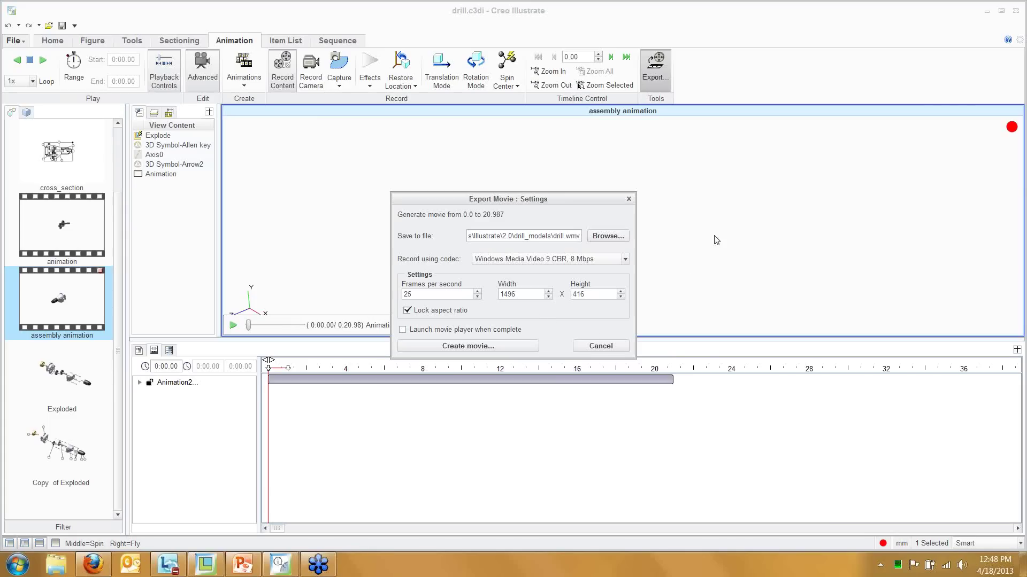
left_click(601, 346)
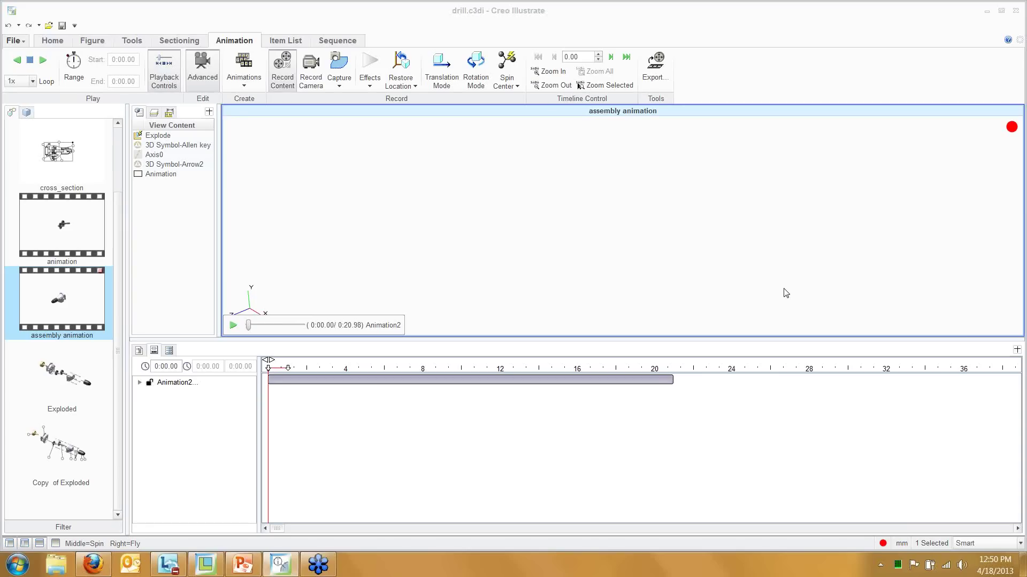
Bring the PowerPoint presentation's Thank You slide to the front
left_click(242, 564)
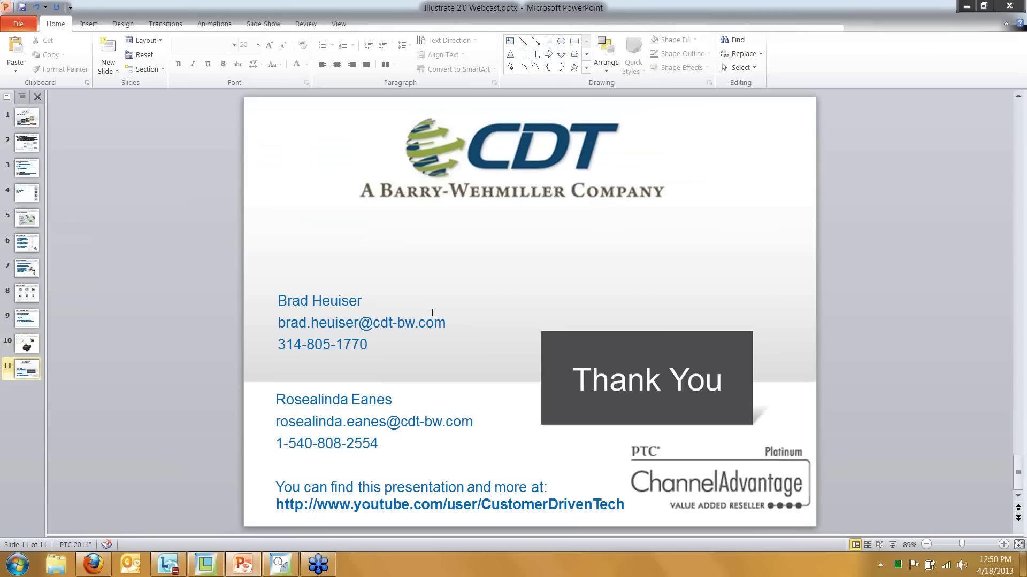